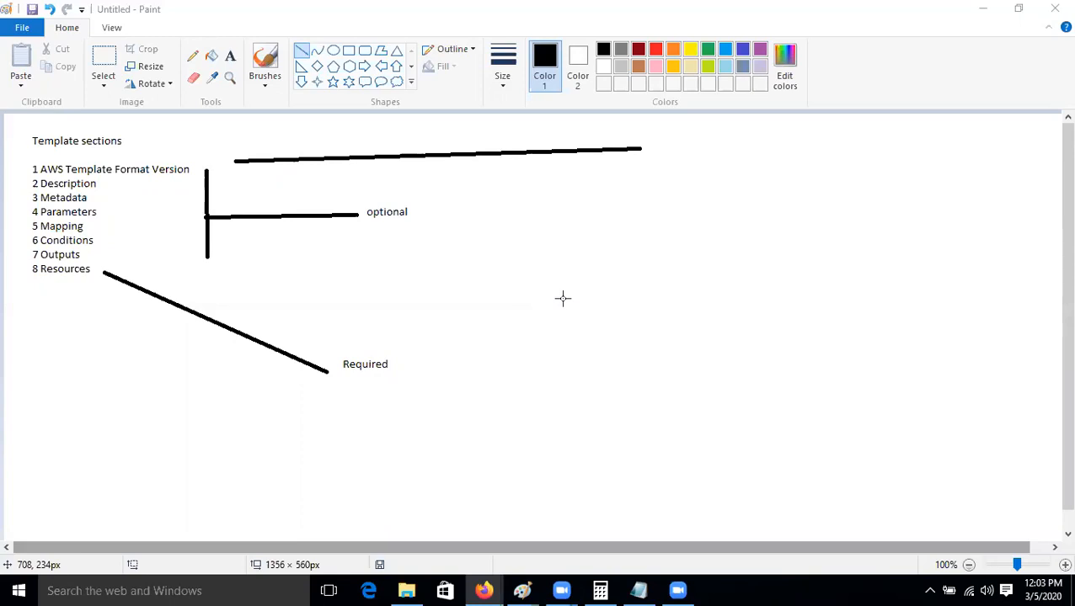
key(super+r)
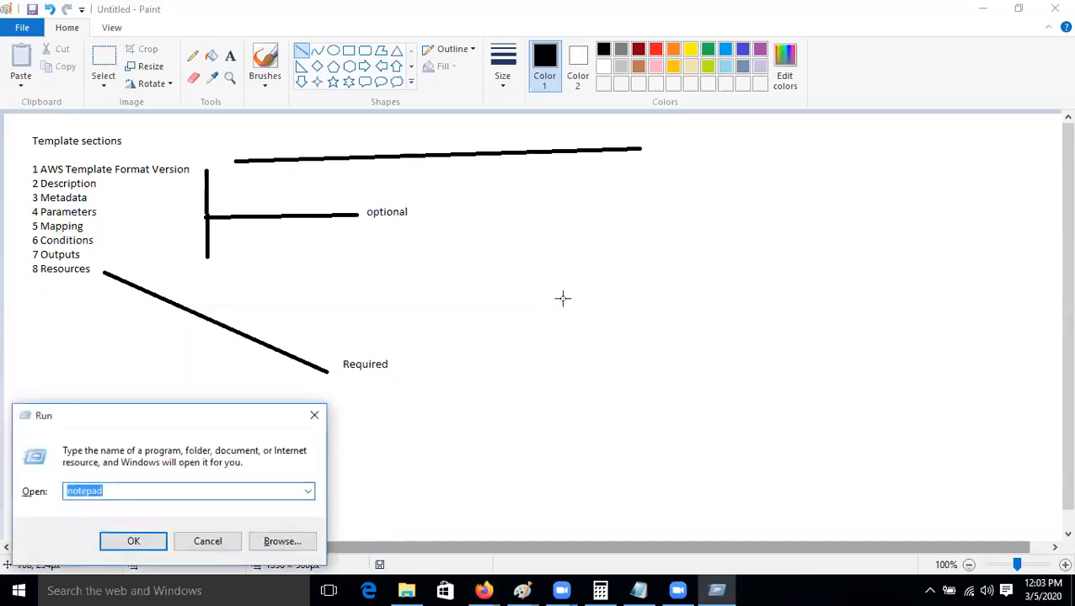
key(Return)
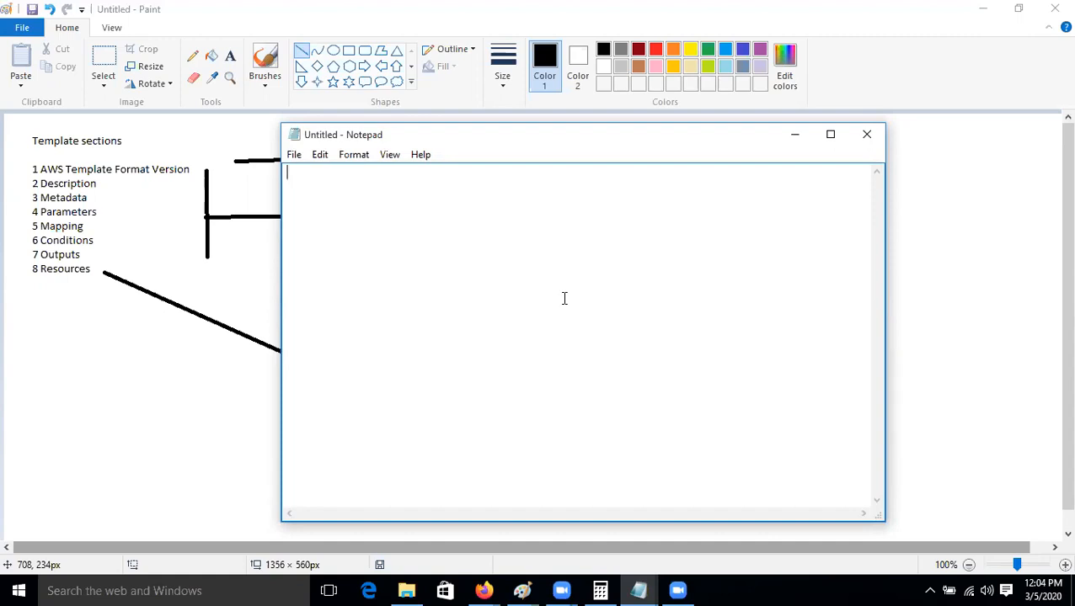
click(867, 134)
Step: Open a blank Notepad document and enter a pair of curly braces with an empty line between them
key(super+r)
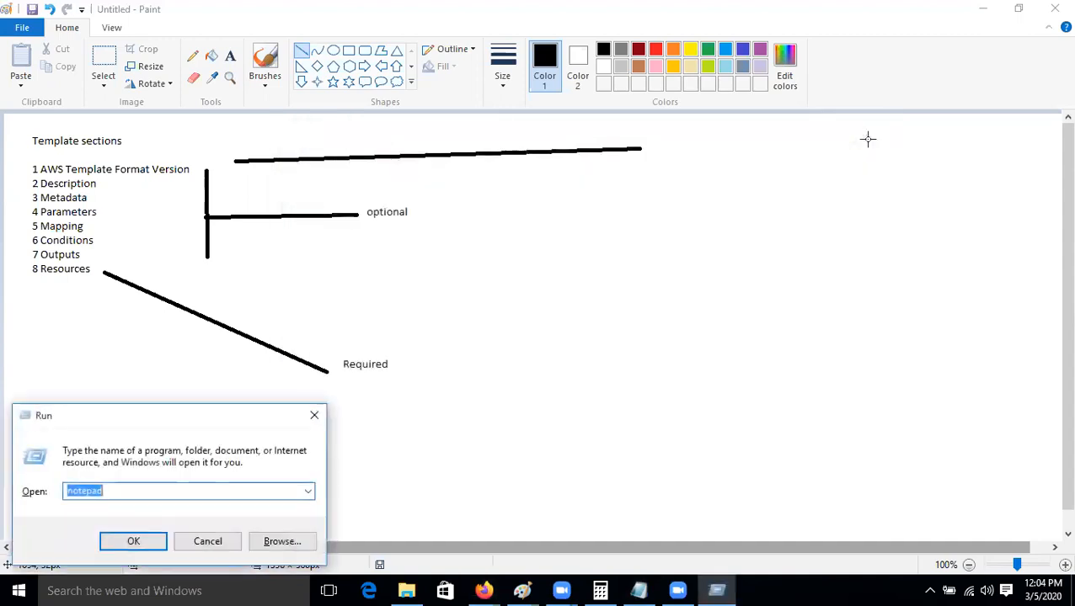
key(Return)
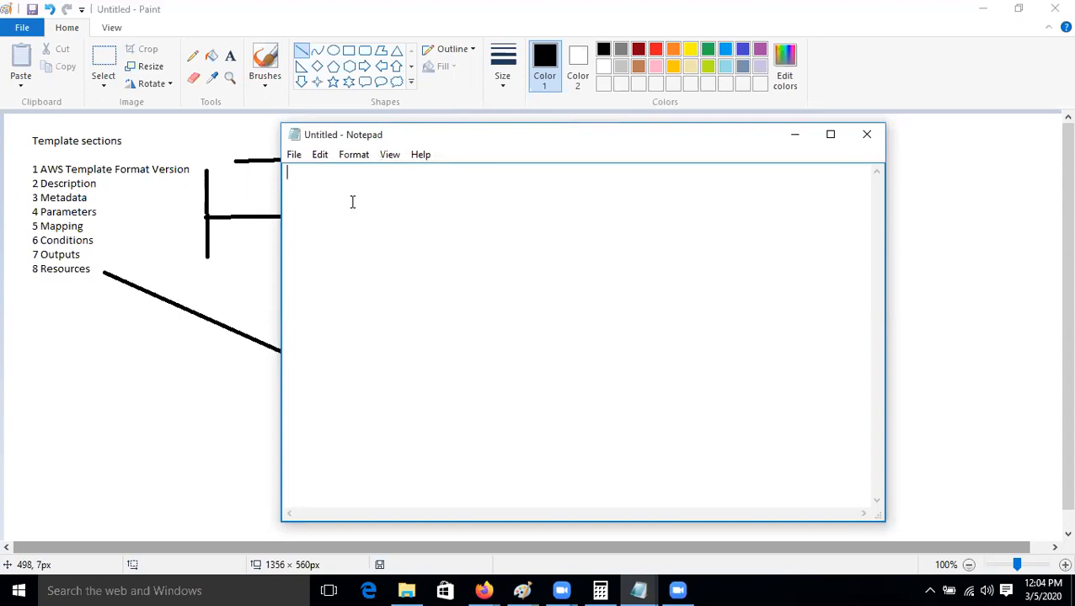
text({})
key(Right)
key(Left)
key(Return)
key(Return)
Step: Inside the braces, enter the key "Resources" in quotes, followed by a colon and an opening brace
text(")
text(Resource)
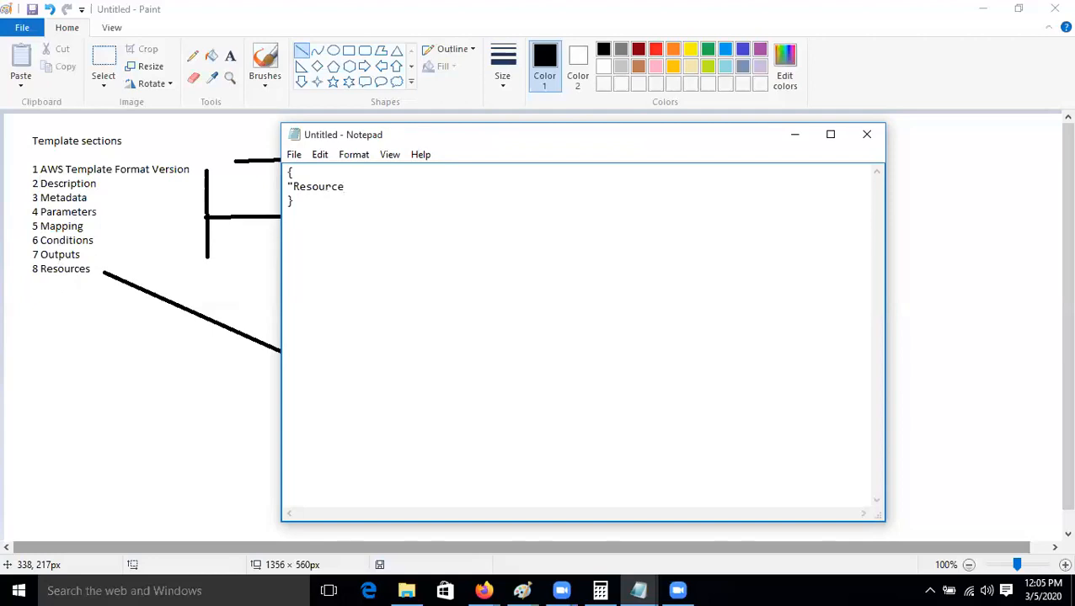
text(s")
key(Left)
key(Left)
key(Left)
key(Left)
key(Left)
key(Left)
key(Left)
key(Left)
key(Left)
key(BackSpace)
text(R)
click(337, 186)
key(Right)
key(Right)
key(Right)
text(:)
key(Left)
key(BackSpace)
key(BackSpace)
key(BackSpace)
key(Right)
text({)
Step: On a new line under "Resources", add the "FirstEc2Instance" key with a colon and an opening brace
key(Return)
text(")
text(FirstEc2Instance)
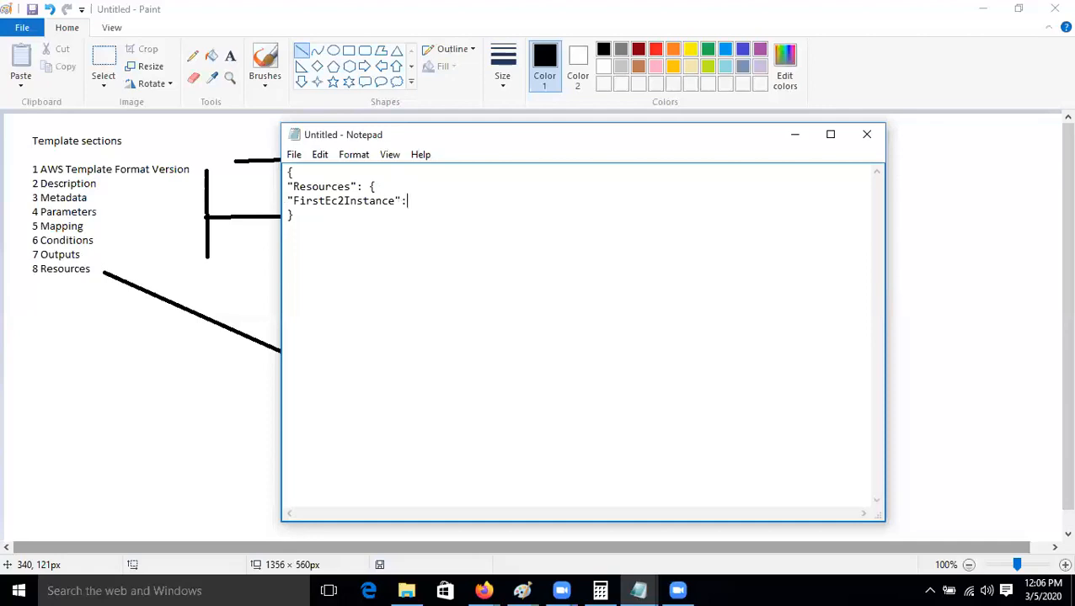
text({)
drag(414, 199, 431, 200)
click(442, 203)
drag(363, 186, 422, 202)
drag(288, 171, 295, 173)
drag(286, 216, 294, 216)
drag(368, 186, 421, 202)
Step: Under "FirstEc2Instance", add the line "Type": "AWS::EC2::Instance"
click(426, 202)
key(Return)
text("Type")
text(: "AWS::EC2::)
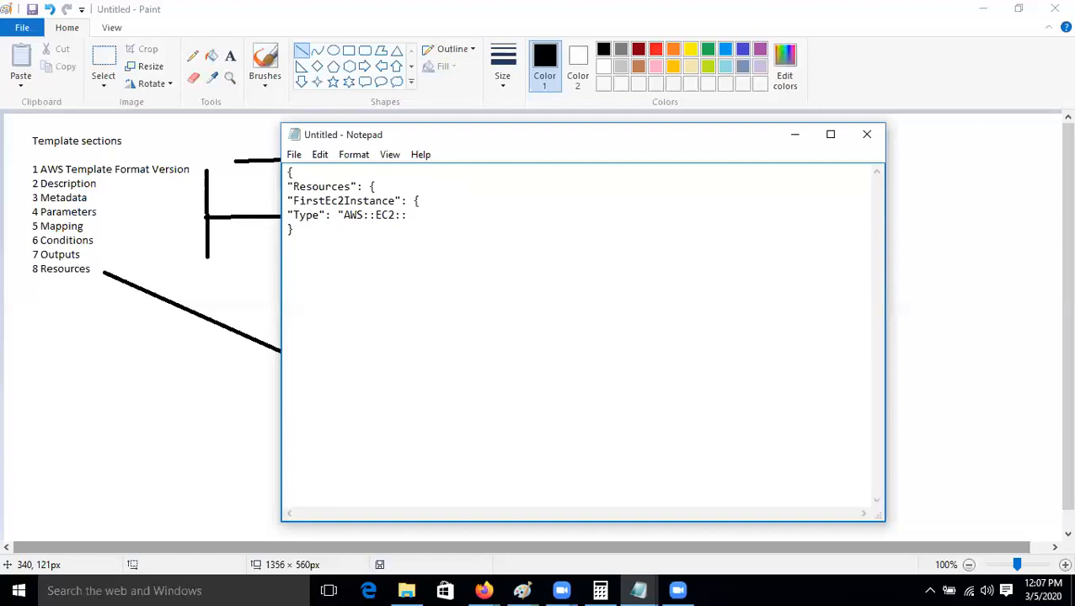
text(Instance")
Step: Examine the AWS, EC2 and Instance parts of the Type value
drag(342, 216, 390, 215)
click(364, 224)
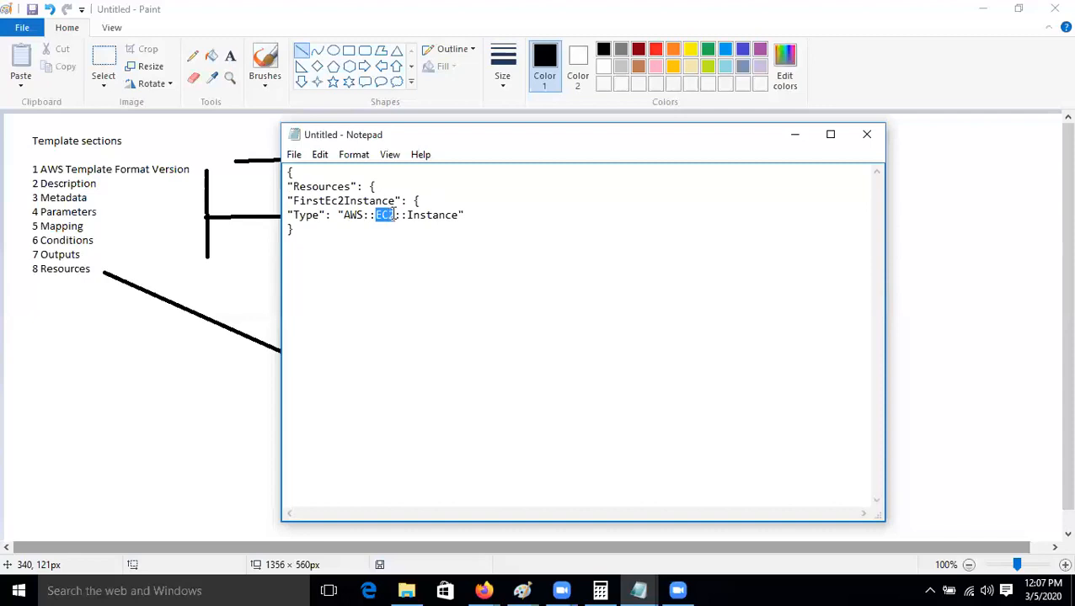
click(379, 244)
drag(368, 215, 393, 215)
click(386, 240)
click(388, 240)
click(390, 241)
click(399, 248)
drag(375, 215, 393, 216)
click(392, 236)
drag(407, 215, 453, 215)
click(456, 227)
Step: Try Volume as the last part of the Type value, making it "AWS::EC2::Volume"
key(Right)
key(Right)
key(Right)
key(Right)
key(Right)
key(Right)
key(Right)
key(Right)
key(Right)
key(Right)
key(Right)
key(Right)
key(Right)
key(Right)
key(Right)
key(Right)
key(Right)
key(Right)
key(Right)
key(Right)
key(BackSpace)
key(BackSpace)
key(BackSpace)
key(BackSpace)
key(BackSpace)
key(BackSpace)
key(BackSpace)
key(BackSpace)
text(Volume)
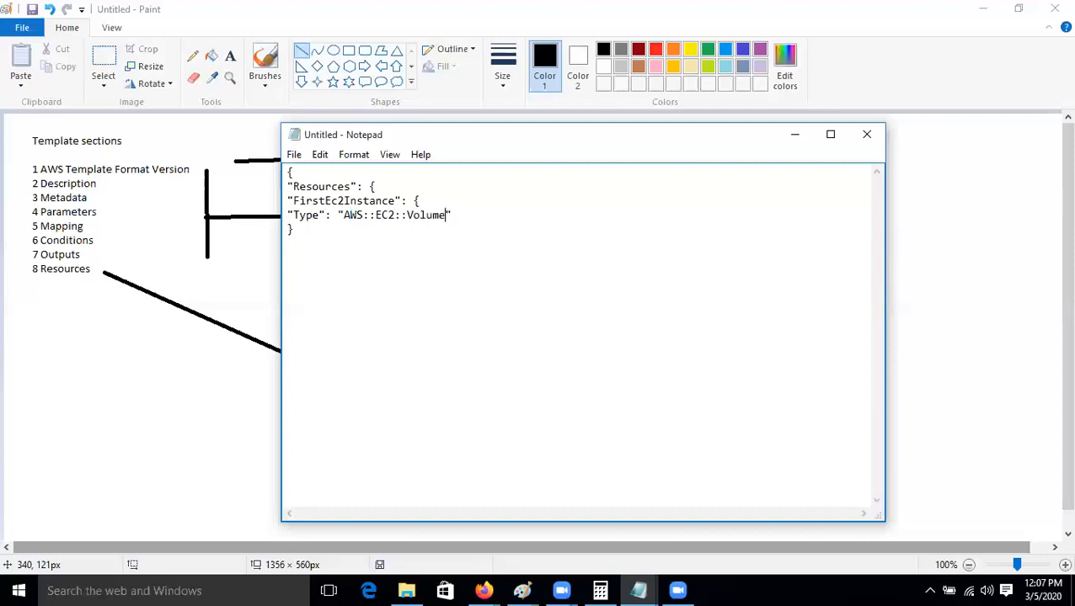
Step: Restore the last part of the Type value to Instance
key(BackSpace)
key(BackSpace)
key(BackSpace)
key(BackSpace)
key(BackSpace)
text(PC)
key(BackSpace)
key(BackSpace)
key(BackSpace)
text(Instance)
drag(331, 215, 492, 211)
click(373, 269)
drag(332, 215, 458, 216)
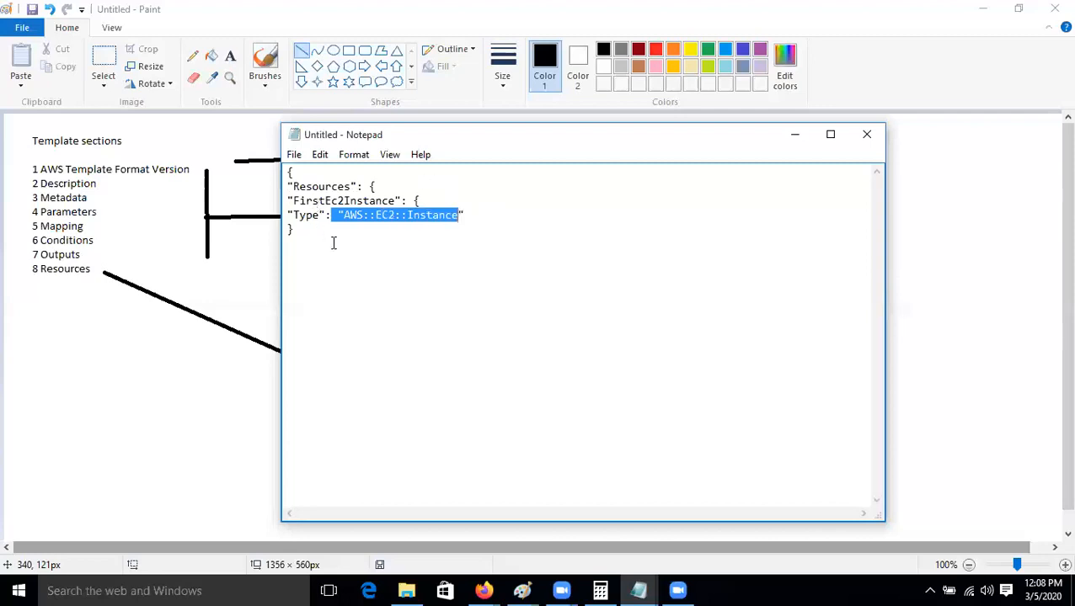
click(333, 242)
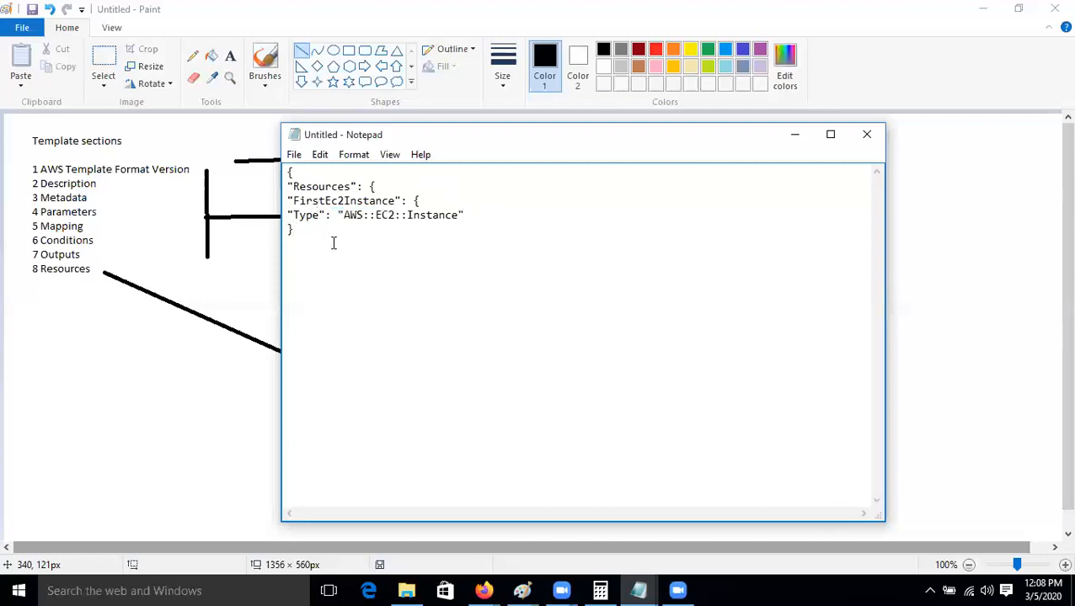
drag(339, 214, 453, 216)
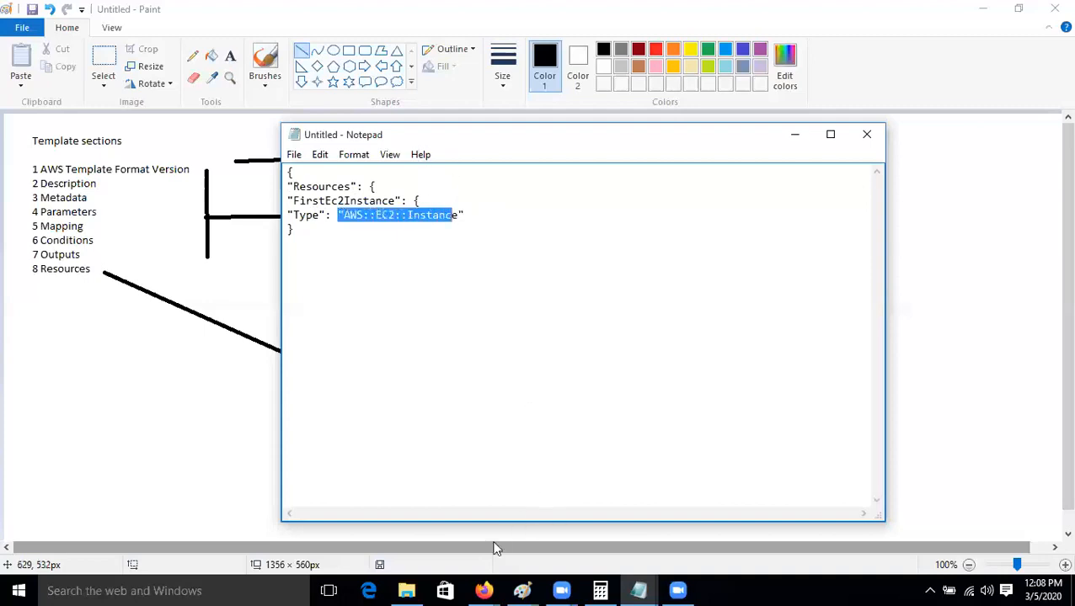
Step: Switch to the Firefox private window, open Google and search for "aws resource types"
mouse_move(484, 590)
click(665, 523)
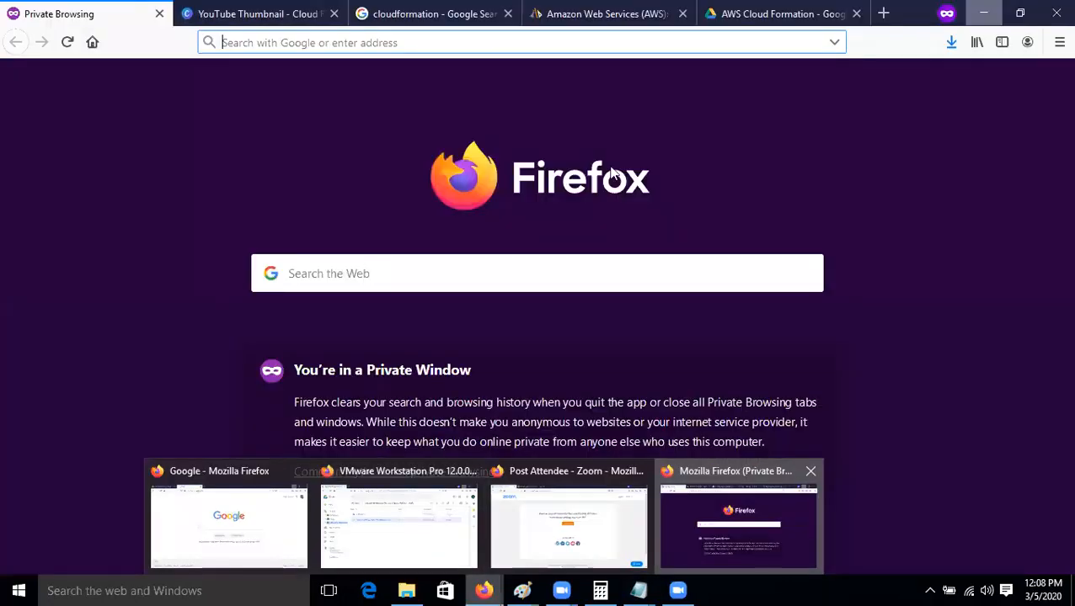
click(413, 42)
text(go)
key(Return)
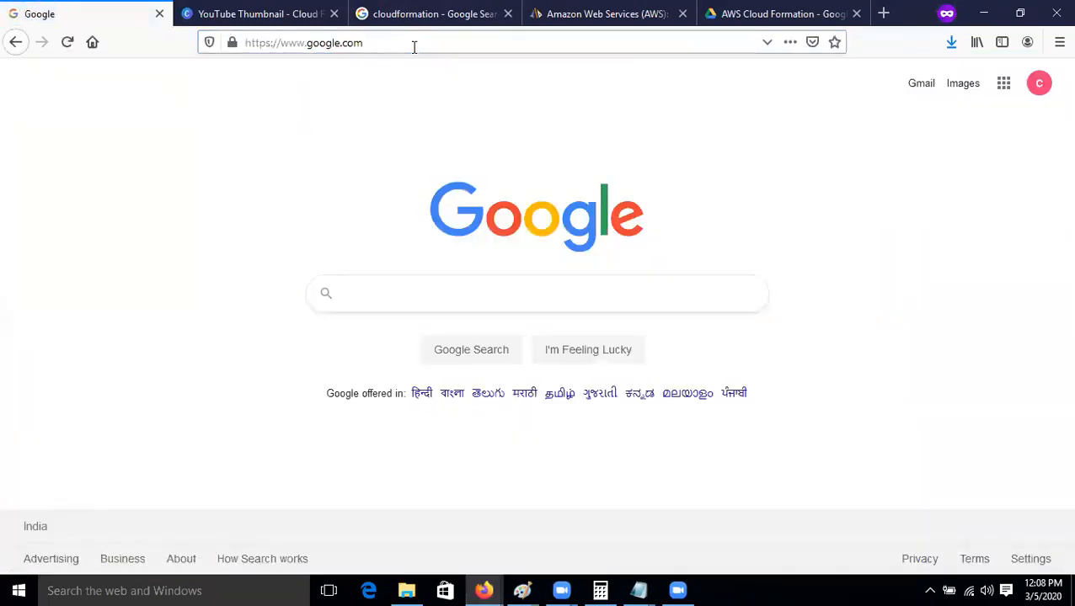
text(aws reso)
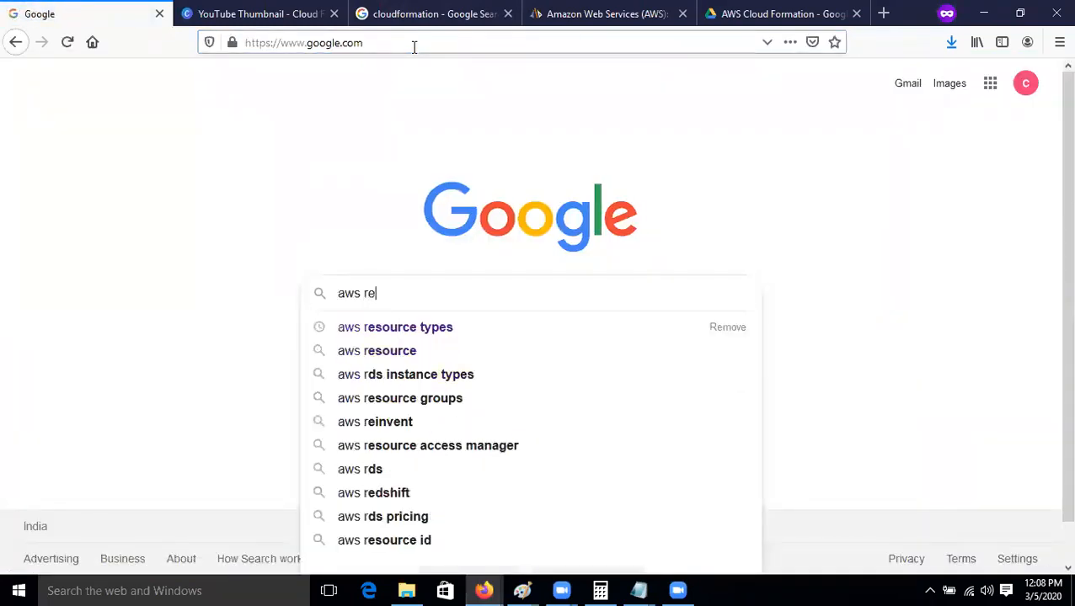
key(Down)
key(Return)
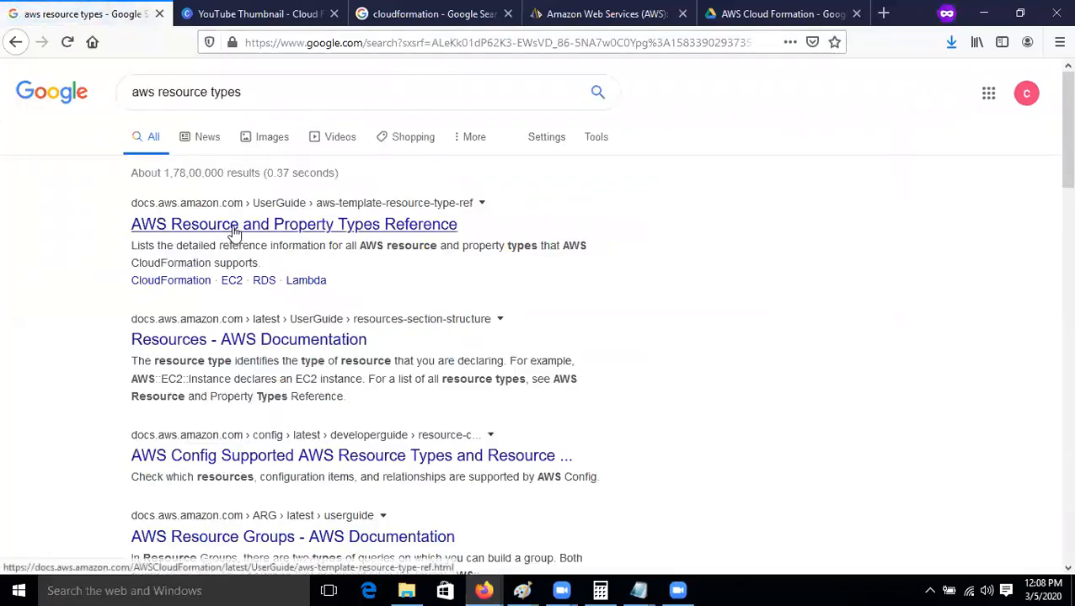
Step: Open the AWS Resource and Property Types Reference result and go to its EC2 resource type page
click(232, 226)
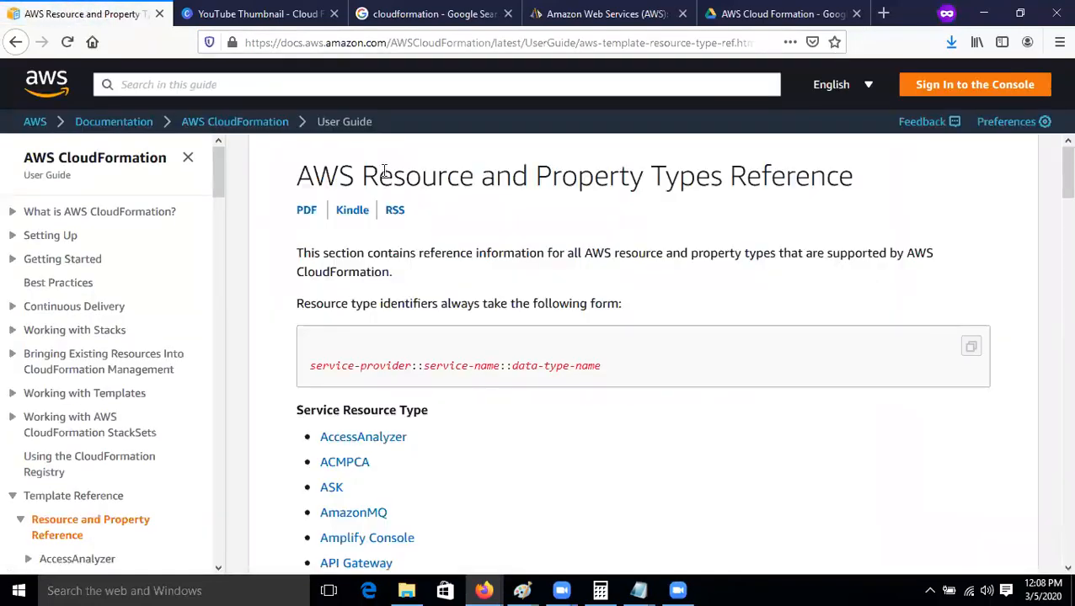
scroll(538, 411, down, 5)
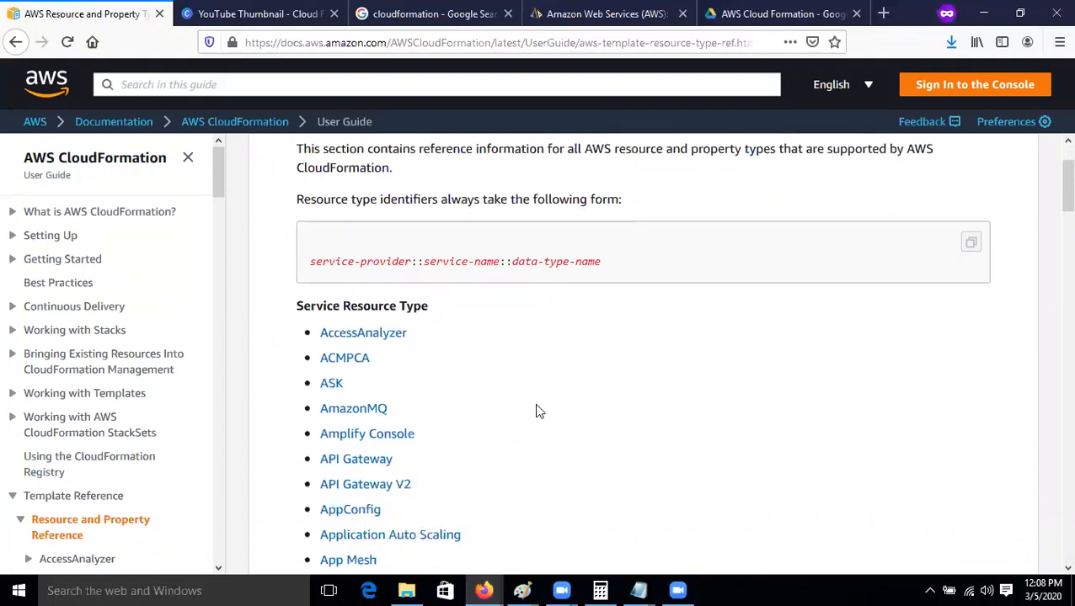
scroll(538, 410, up, 5)
scroll(524, 428, down, 7)
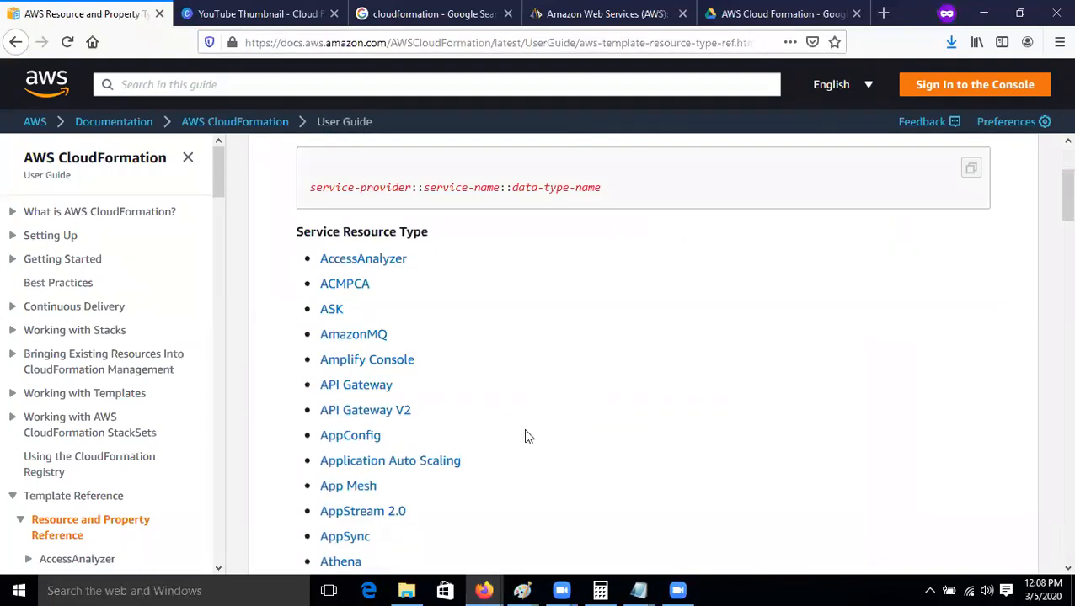
scroll(396, 395, down, 3)
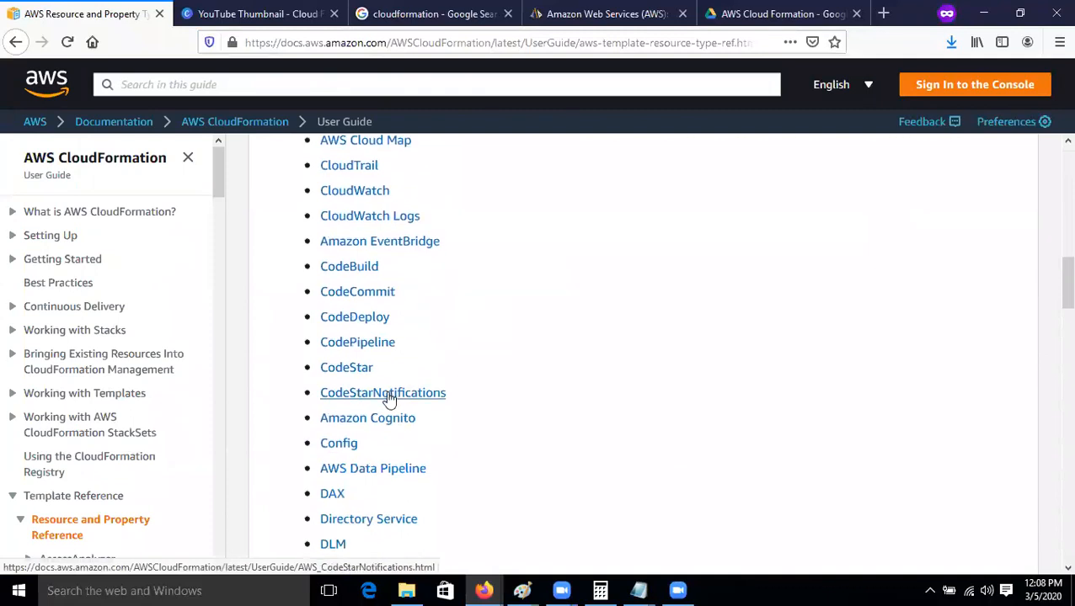
scroll(385, 402, down, 3)
click(331, 392)
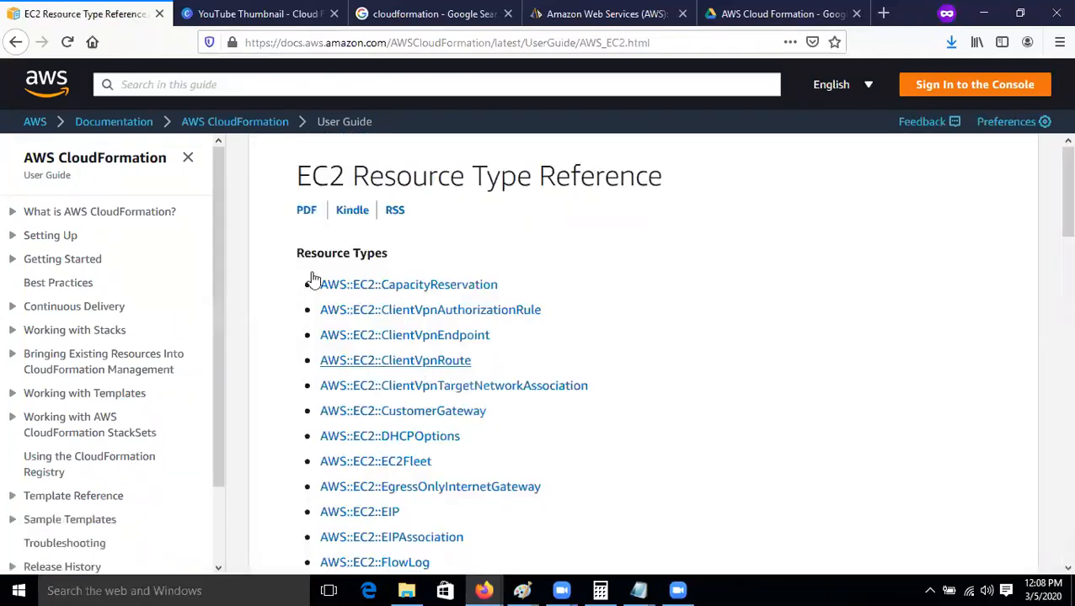
Step: Examine the list of EC2 resource types and compare its naming with the Type value in the Notepad template
scroll(349, 375, down, 5)
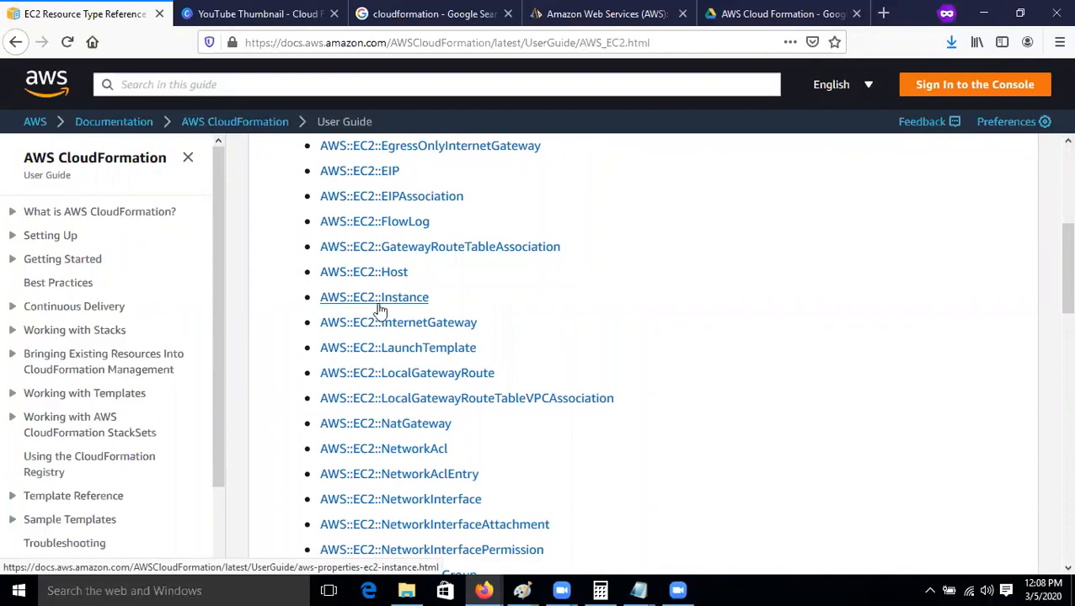
scroll(407, 397, down, 12)
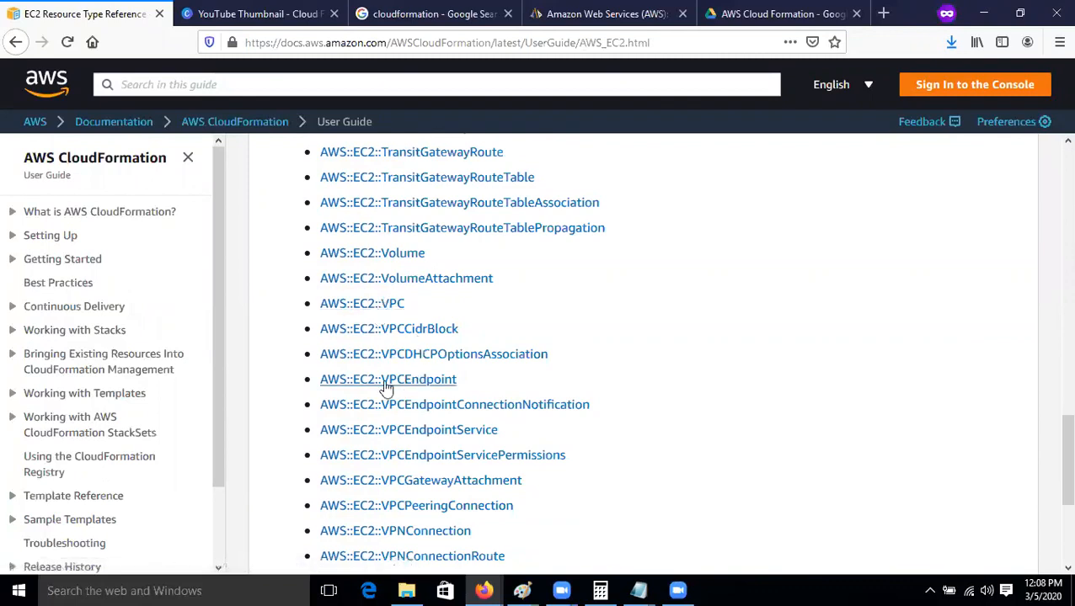
scroll(422, 441, down, 3)
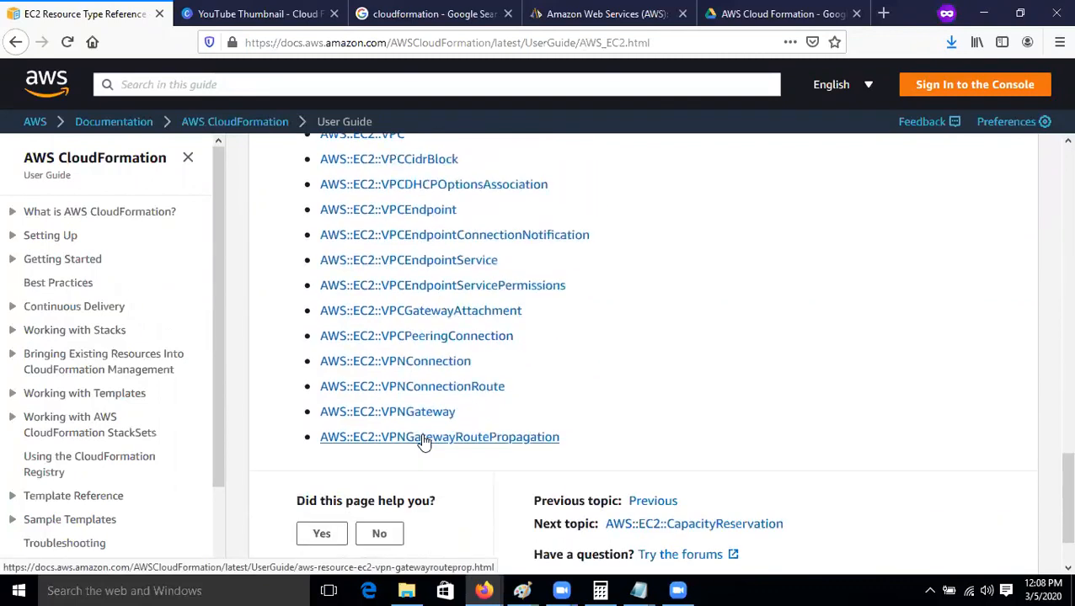
scroll(448, 392, up, 5)
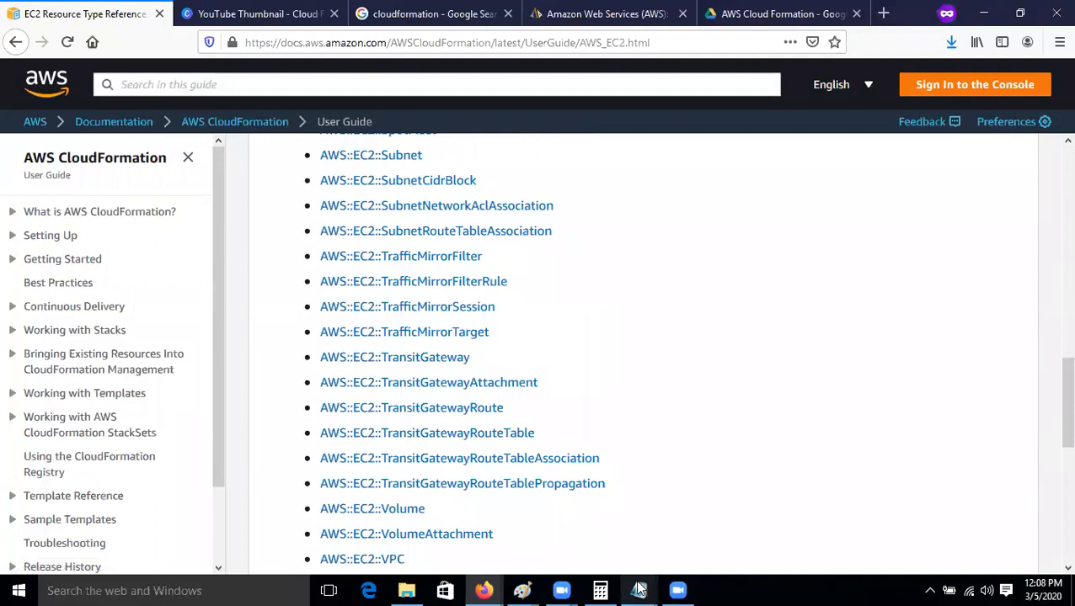
mouse_move(638, 590)
click(696, 518)
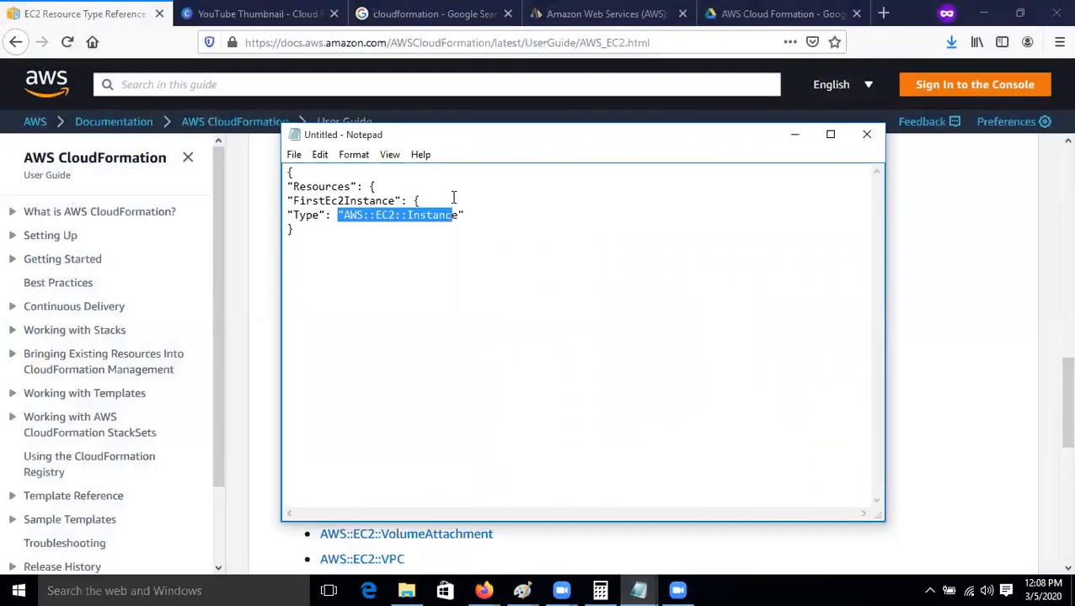
click(478, 203)
drag(343, 215, 346, 251)
click(345, 251)
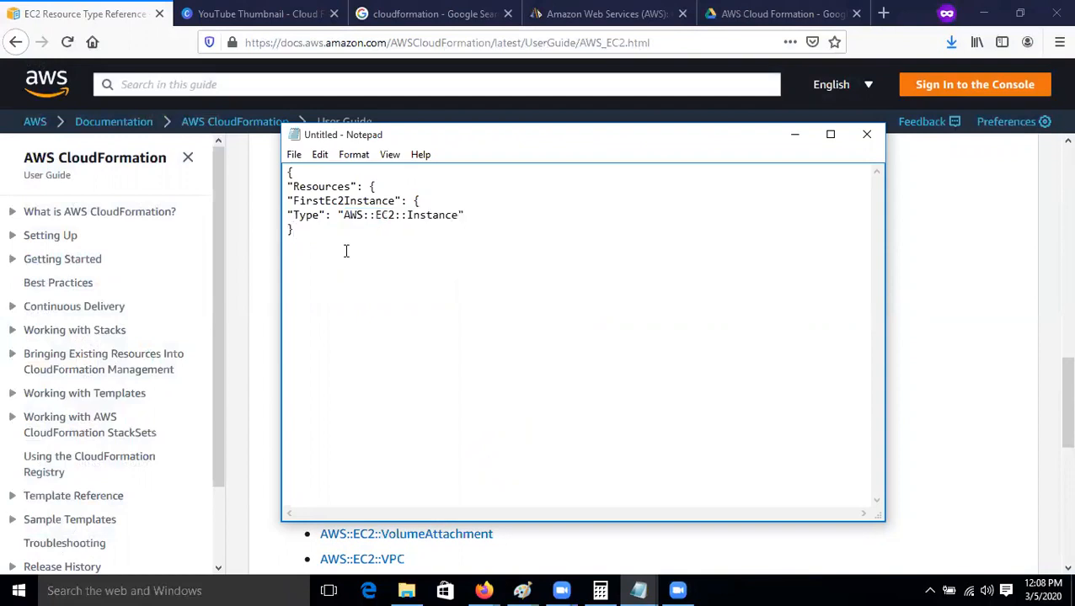
click(484, 590)
click(703, 531)
scroll(494, 379, up, 15)
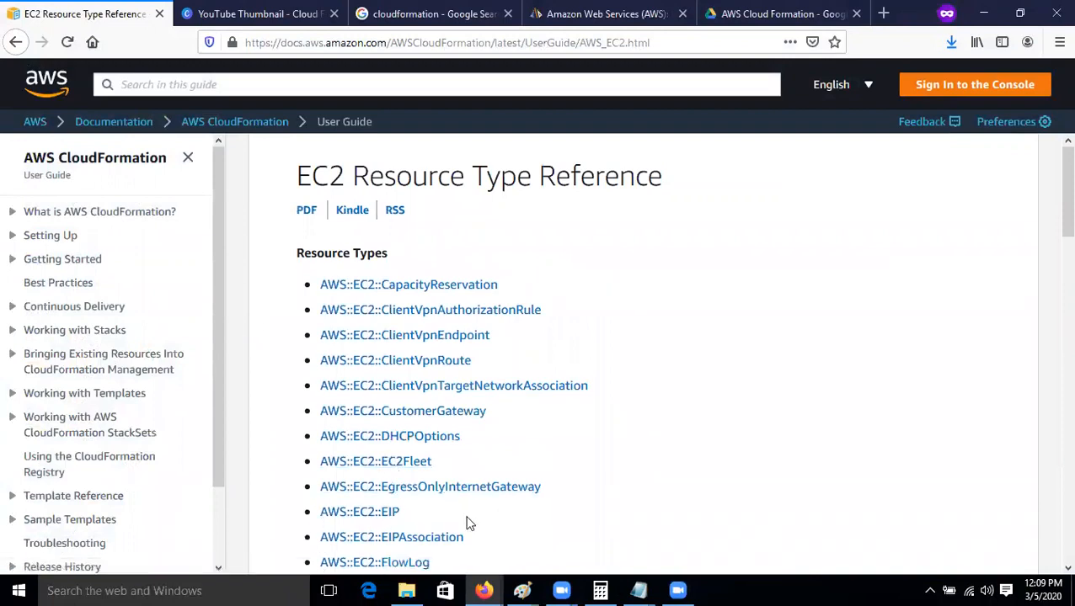
scroll(468, 524, down, 2)
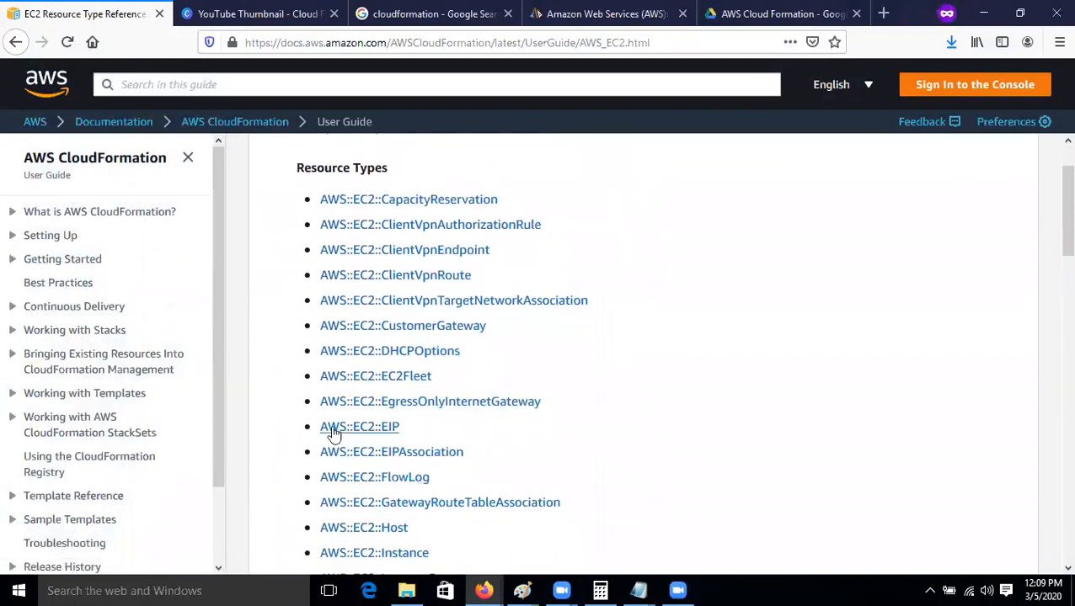
Step: Switch back to Notepad, end the Type line with a comma and start a new line below it
mouse_move(638, 590)
click(722, 539)
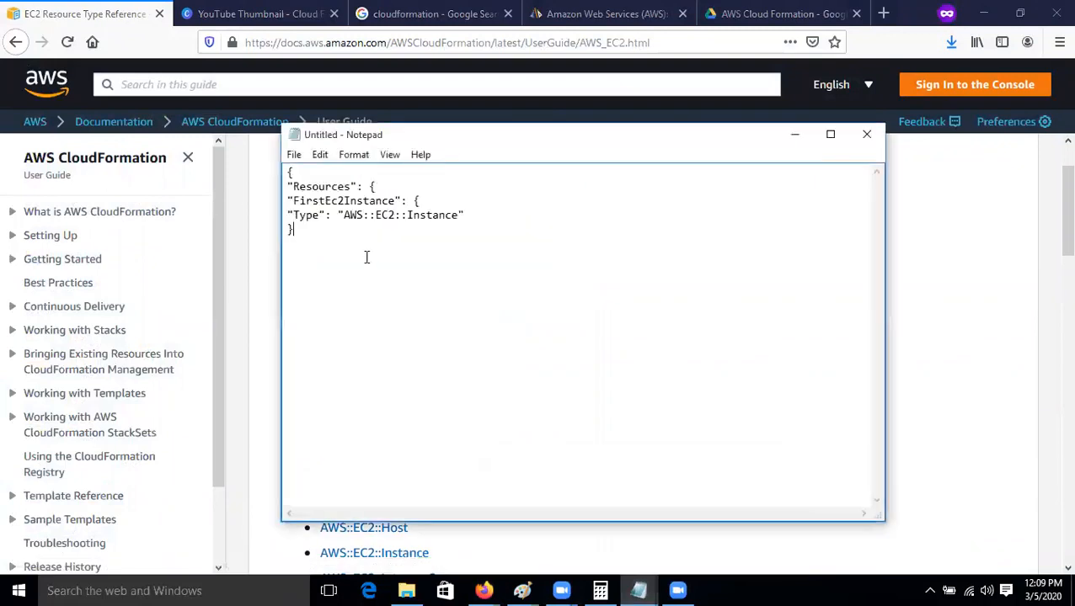
click(487, 212)
text(,)
key(Return)
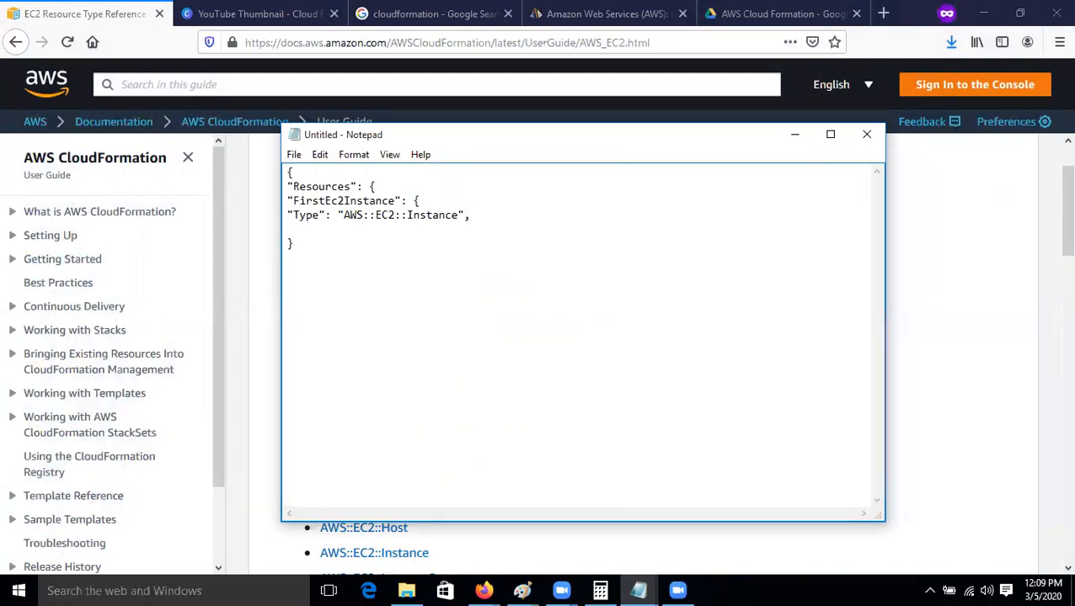
Step: Open a "Properties" block with a brace and begin its "ImageId" entry with a colon and an opening quote
text(")
text(Properties": {)
key(Return)
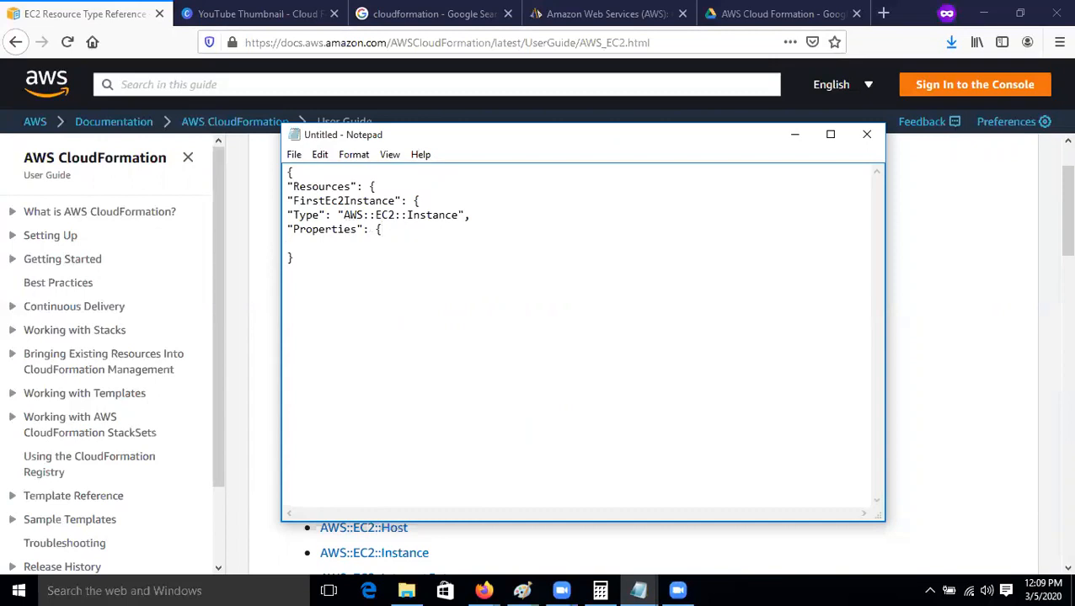
text("ImageId": ")
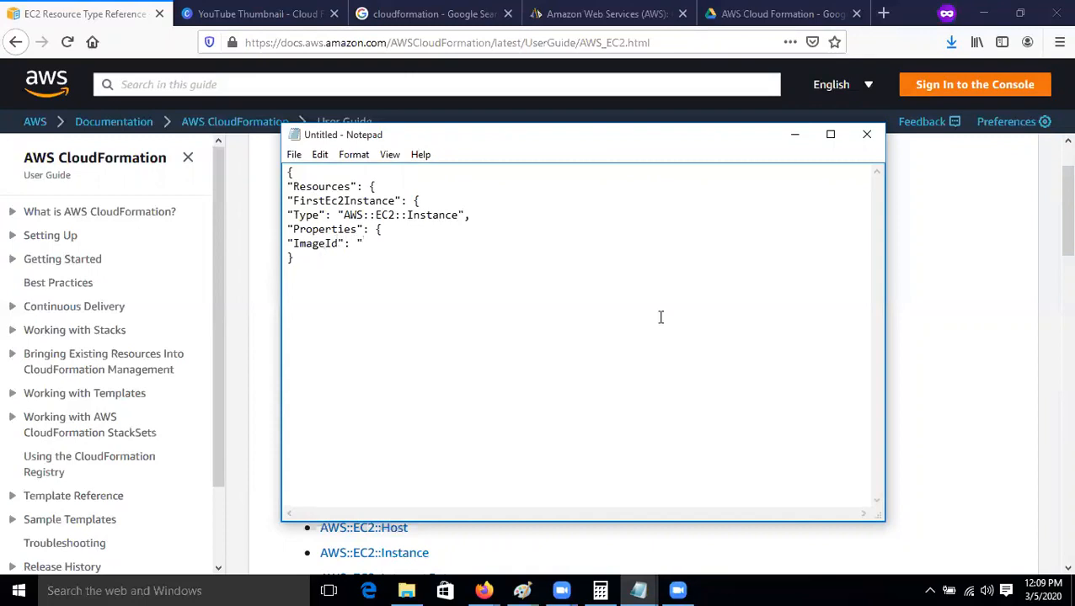
Step: Switch to the AWS Management Console in the browser and open the EC2 service
click(484, 590)
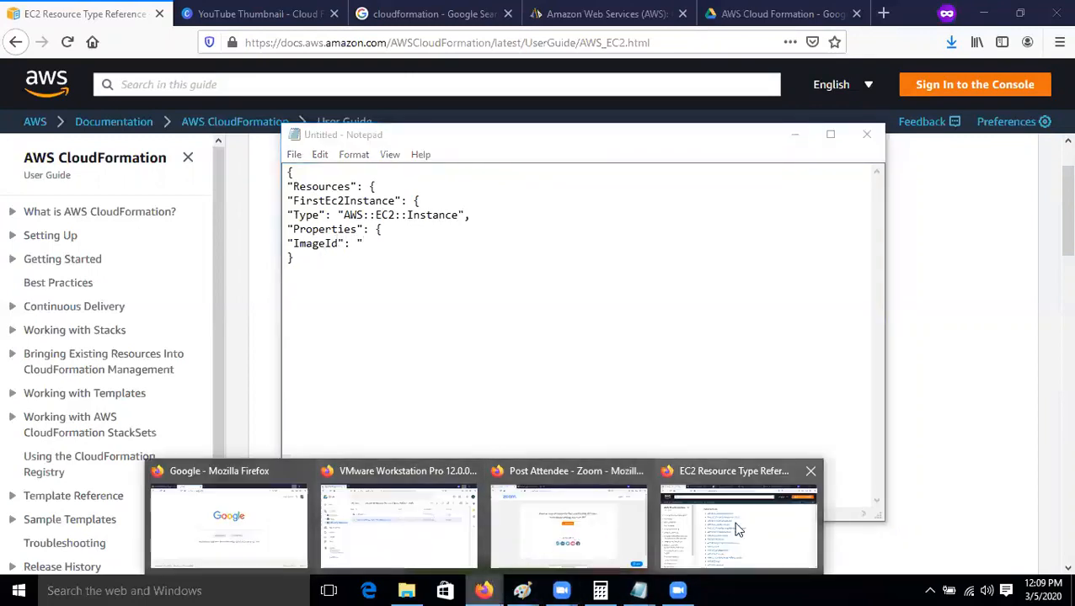
mouse_move(737, 529)
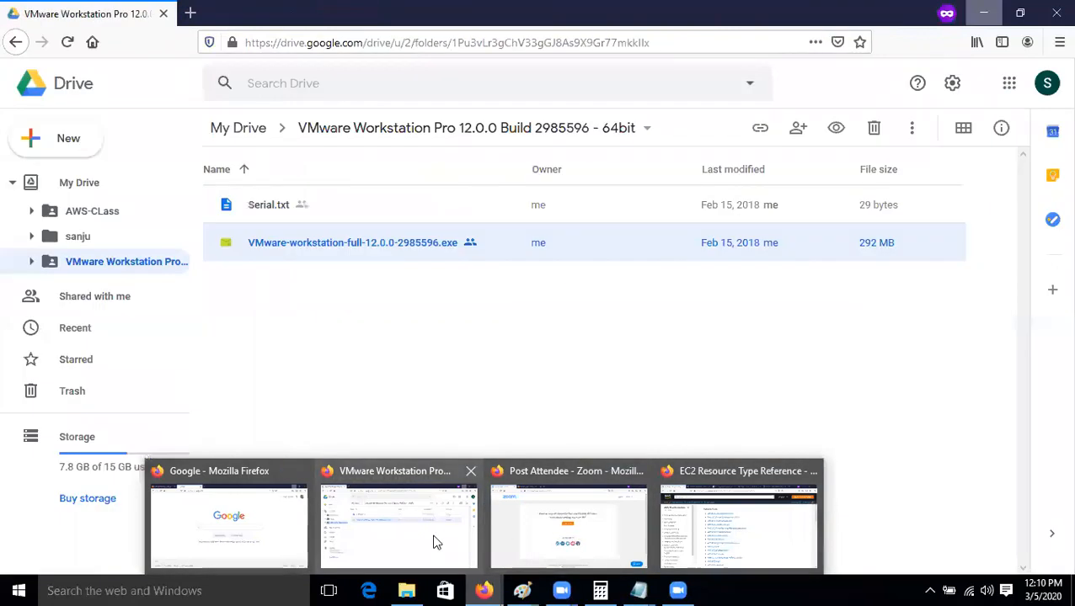
mouse_move(238, 544)
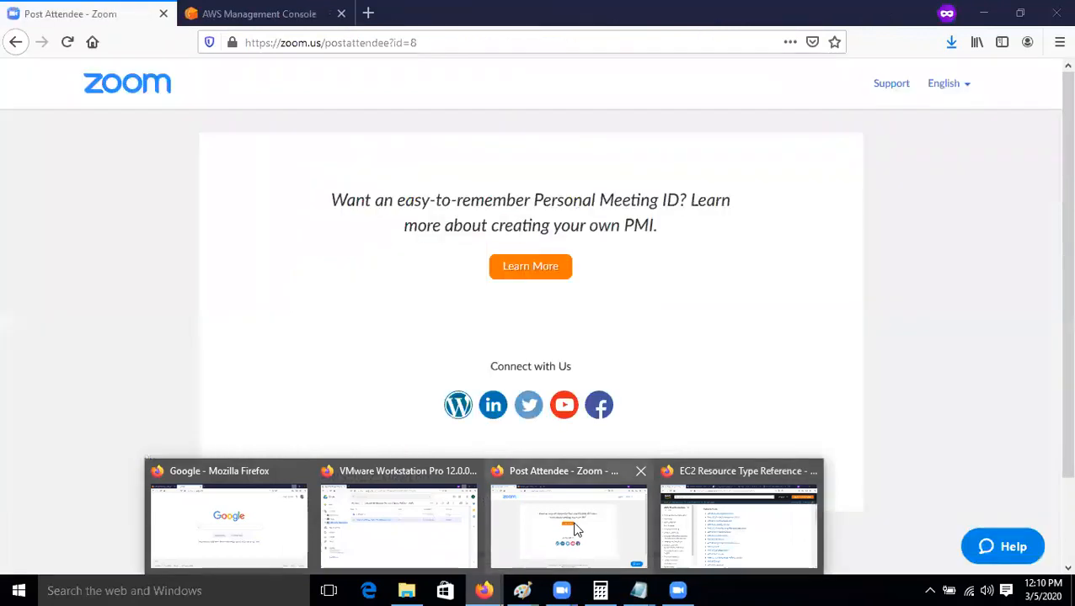
click(568, 522)
click(278, 11)
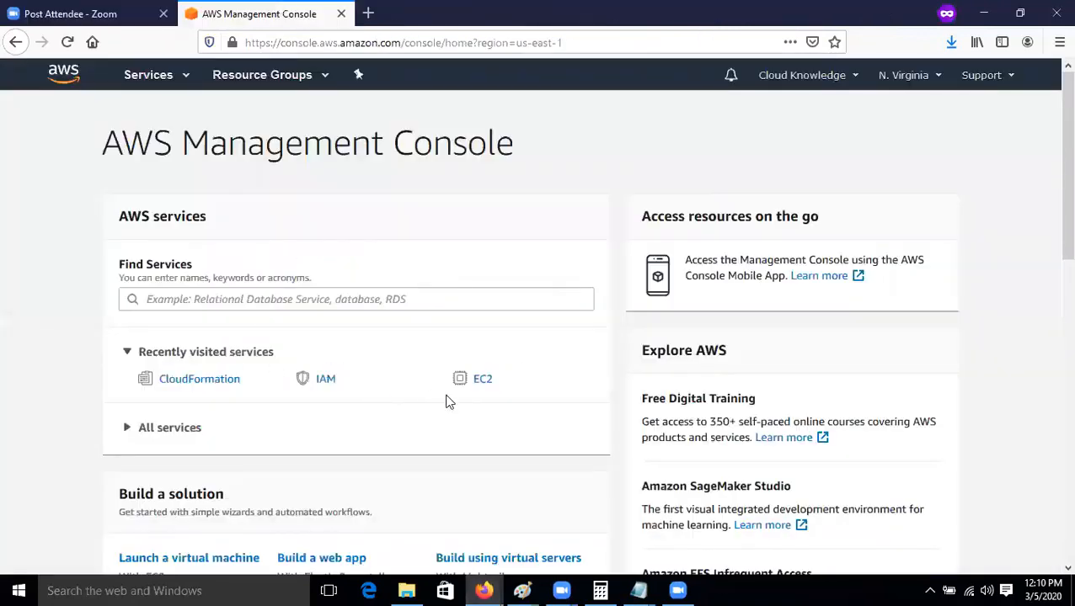
click(482, 379)
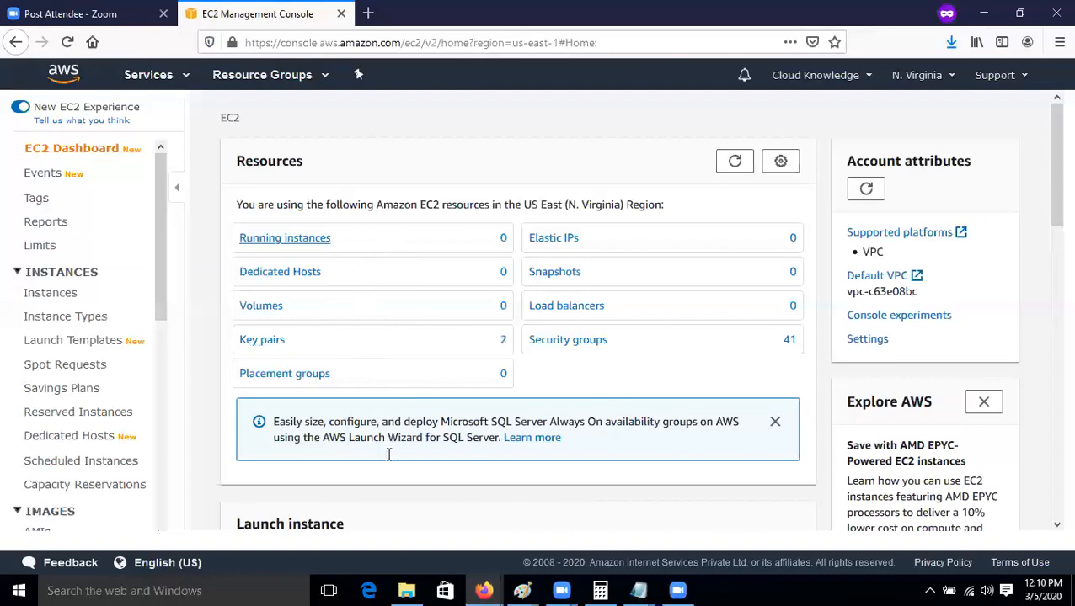
Step: Start the launch instance wizard from the EC2 dashboard
scroll(354, 462, down, 5)
click(353, 169)
click(333, 195)
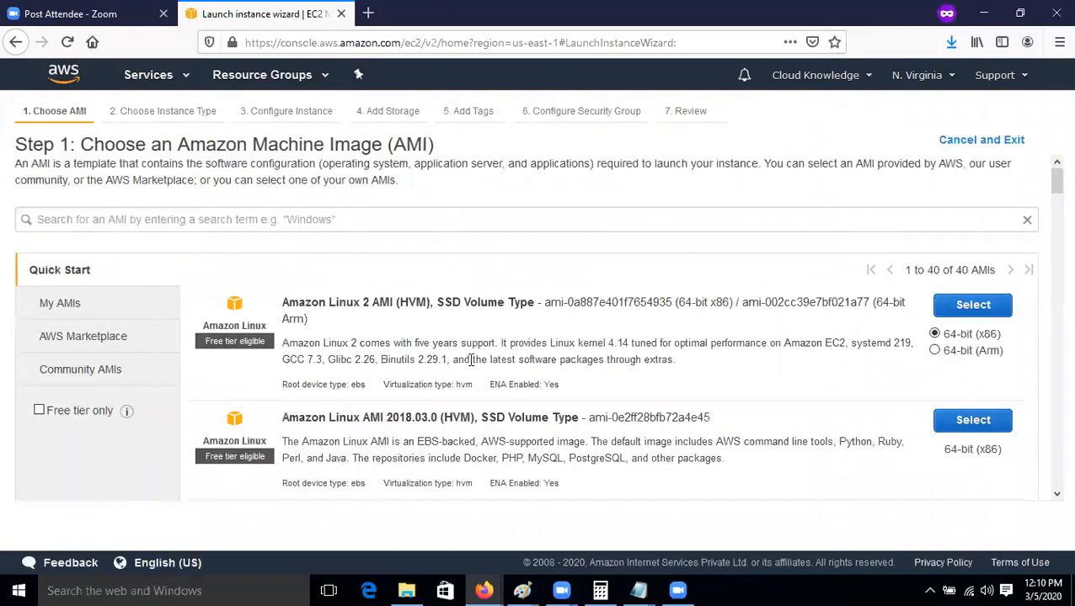
Step: Copy the AMI ID of Amazon Linux AMI 2018.03.0 (HVM), SSD Volume Type
scroll(507, 366, down, 2)
drag(590, 342, 713, 343)
click(687, 343)
right_click(685, 344)
click(588, 344)
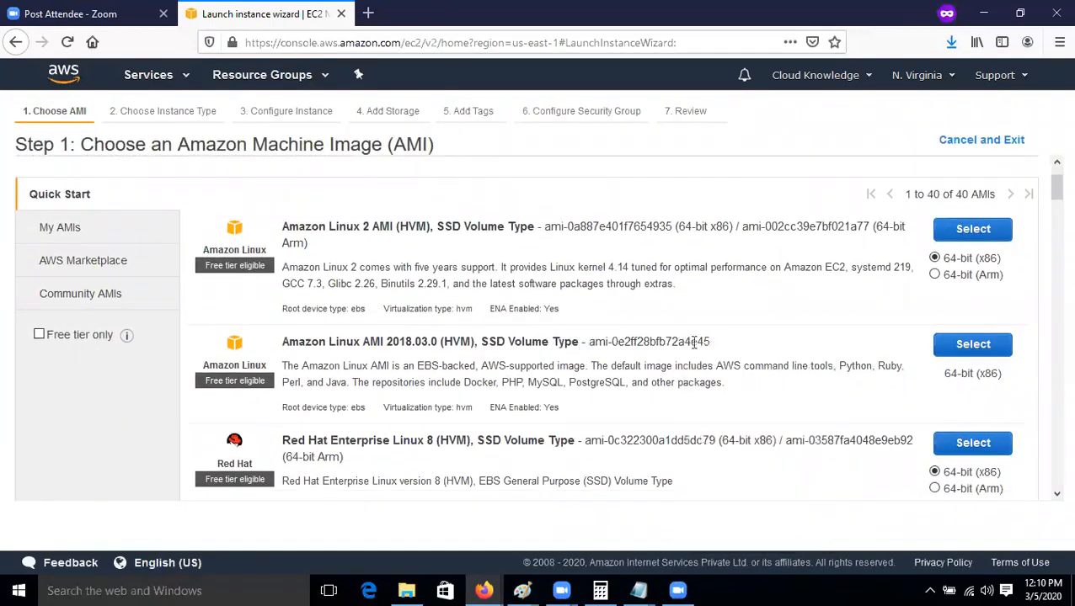
drag(587, 342, 713, 342)
right_click(691, 342)
click(731, 354)
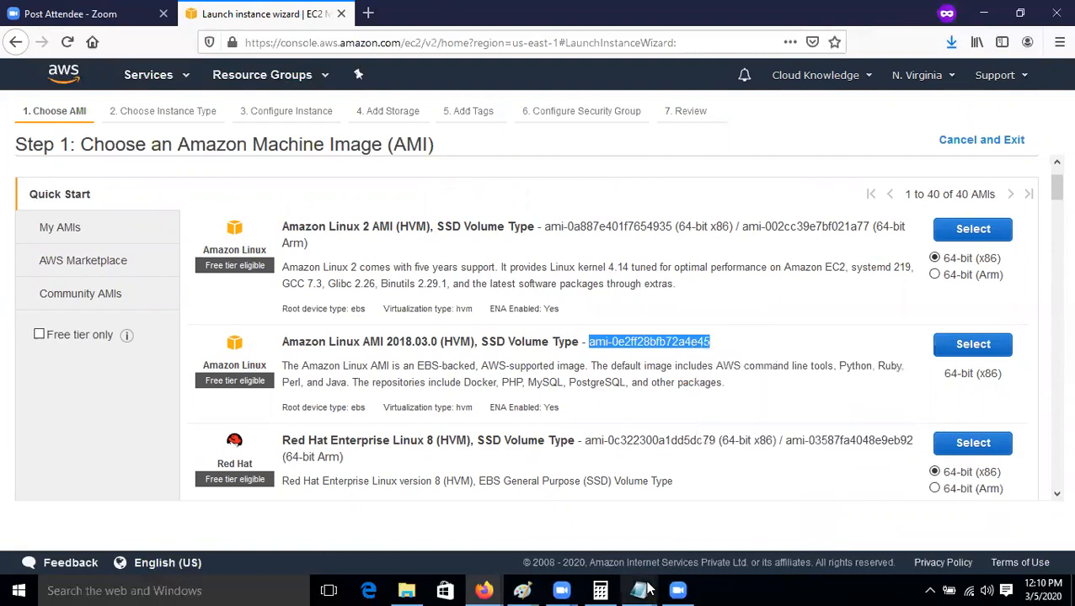
Step: Switch to Notepad, complete the ImageId value with the copied ami-0e2ff28bfb72a4e45 and a closing quote, and add a new line below
mouse_move(639, 590)
click(737, 540)
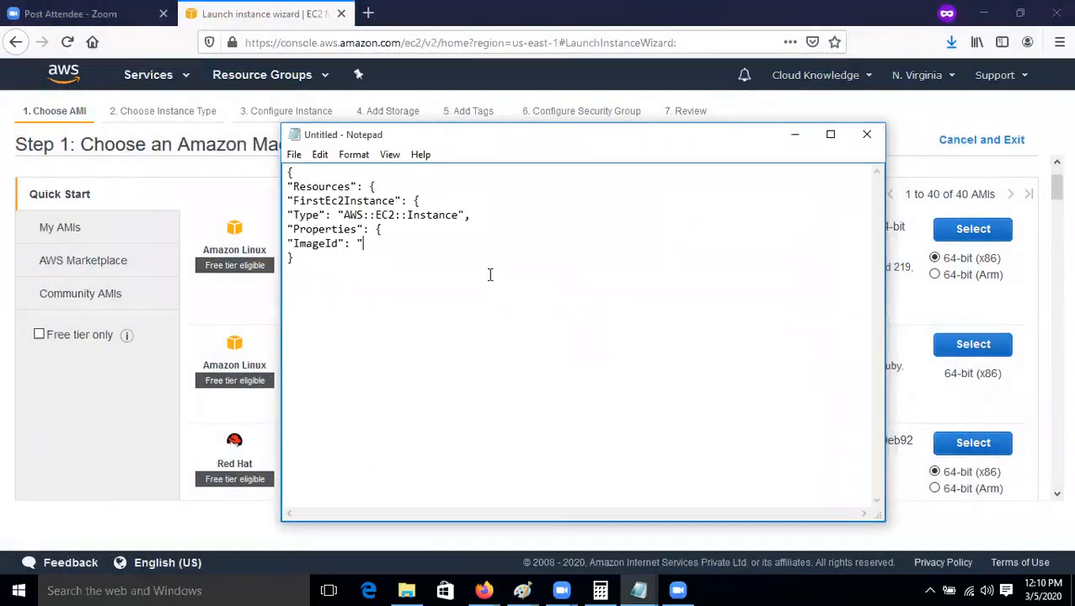
key(ctrl+v)
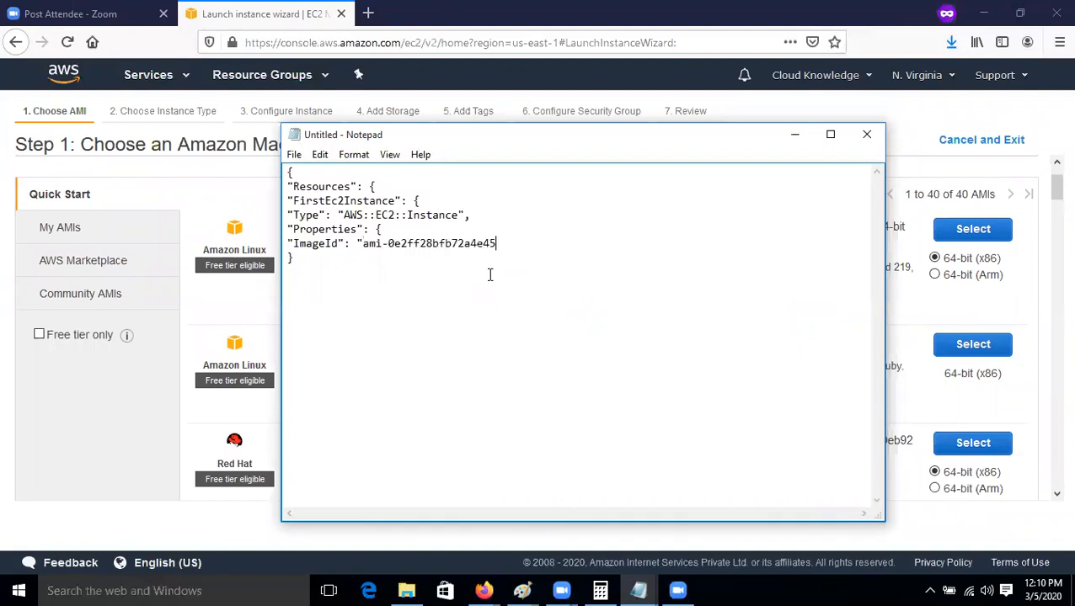
text(")
key(Return)
key(BackSpace)
key(BackSpace)
key(BackSpace)
drag(287, 243, 492, 243)
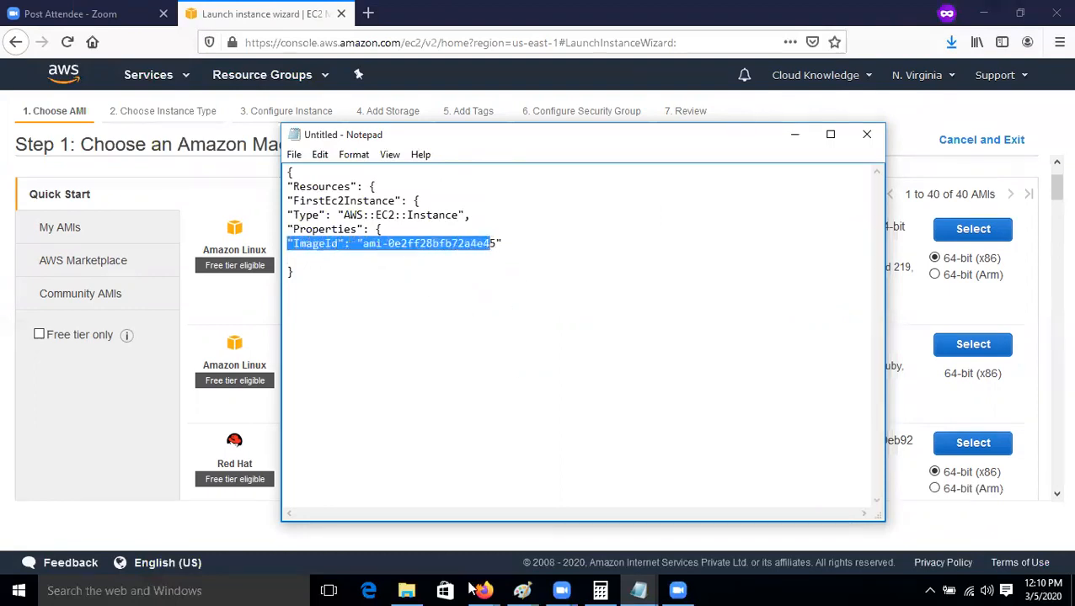
Step: Return to the EC2 resource type list in the browser and open the AWS::EC2::Instance documentation page
mouse_move(482, 591)
click(741, 513)
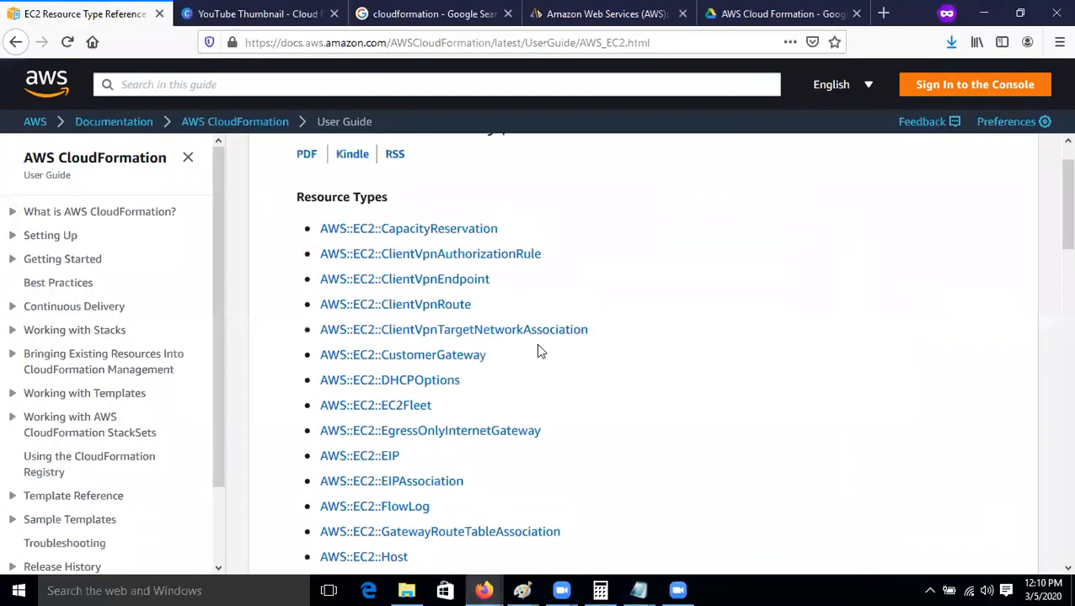
scroll(401, 282, down, 10)
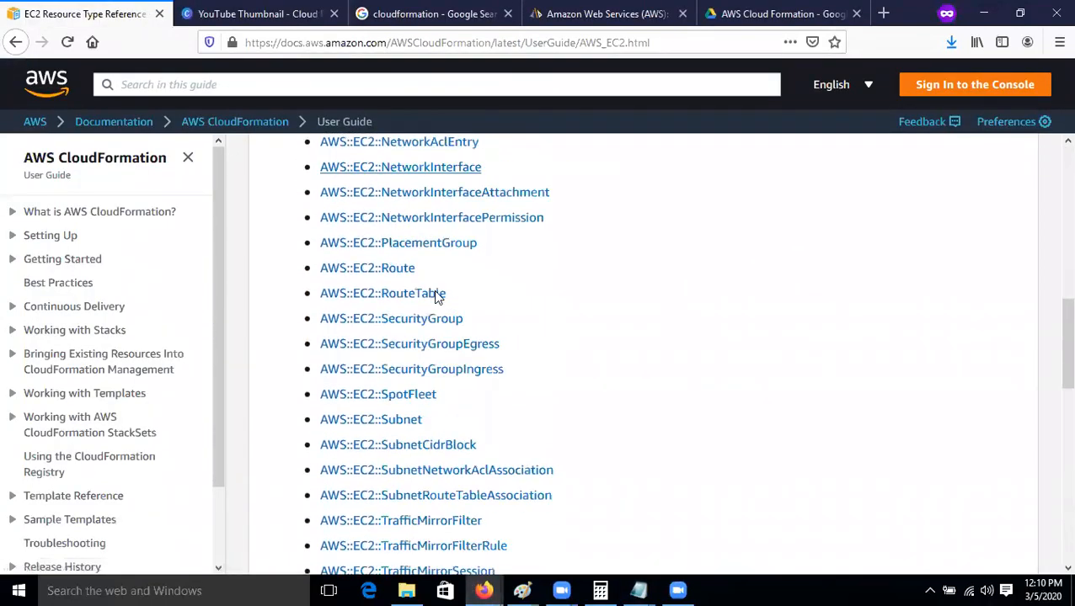
scroll(437, 299, down, 6)
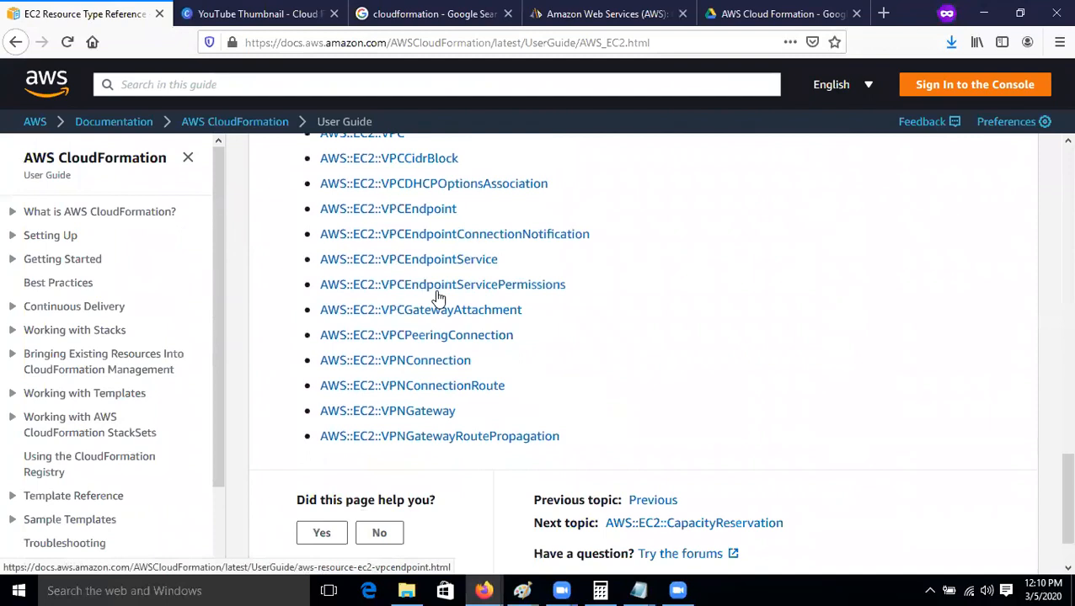
scroll(391, 307, up, 9)
scroll(377, 337, up, 2)
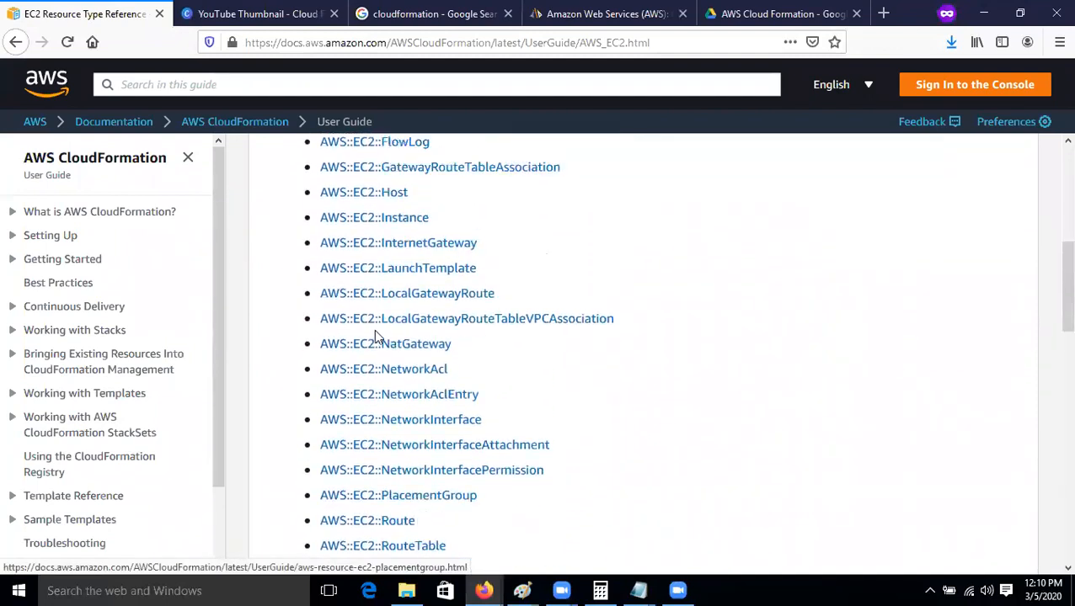
scroll(396, 316, up, 1)
click(373, 304)
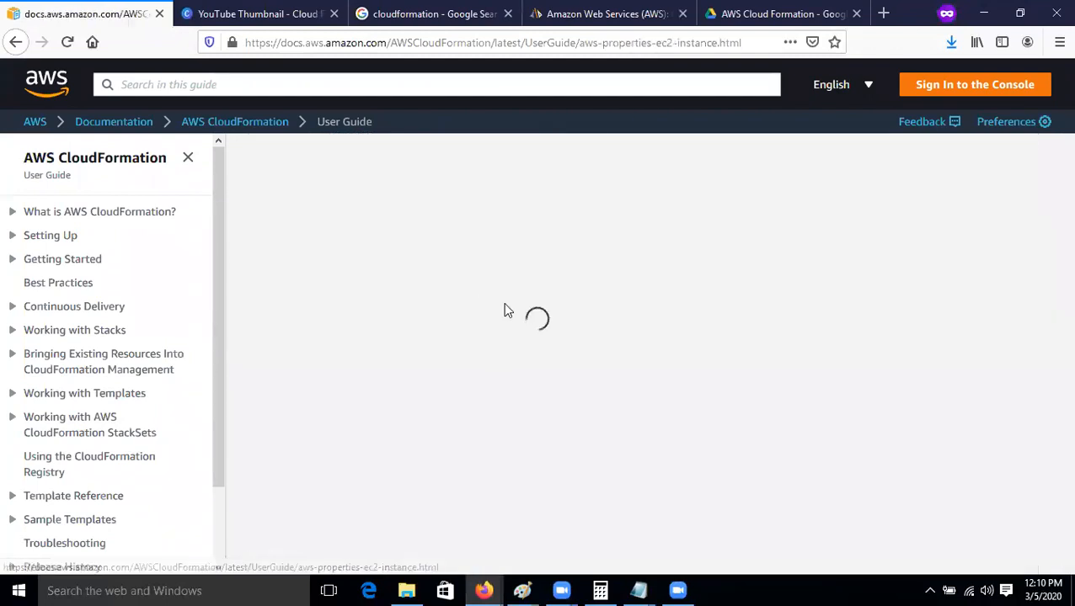
Step: Examine the beginning of the Properties block in the AWS::EC2::Instance JSON syntax, from AdditionalInfo through ImageId
scroll(411, 352, down, 5)
scroll(413, 347, up, 3)
scroll(412, 345, down, 1)
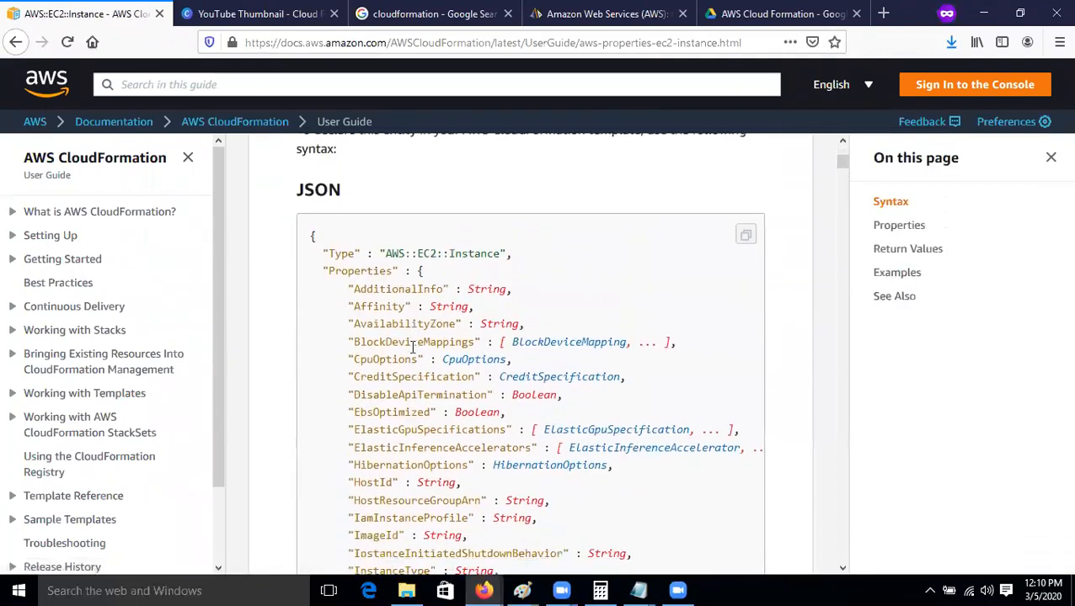
scroll(413, 345, down, 1)
drag(335, 243, 540, 454)
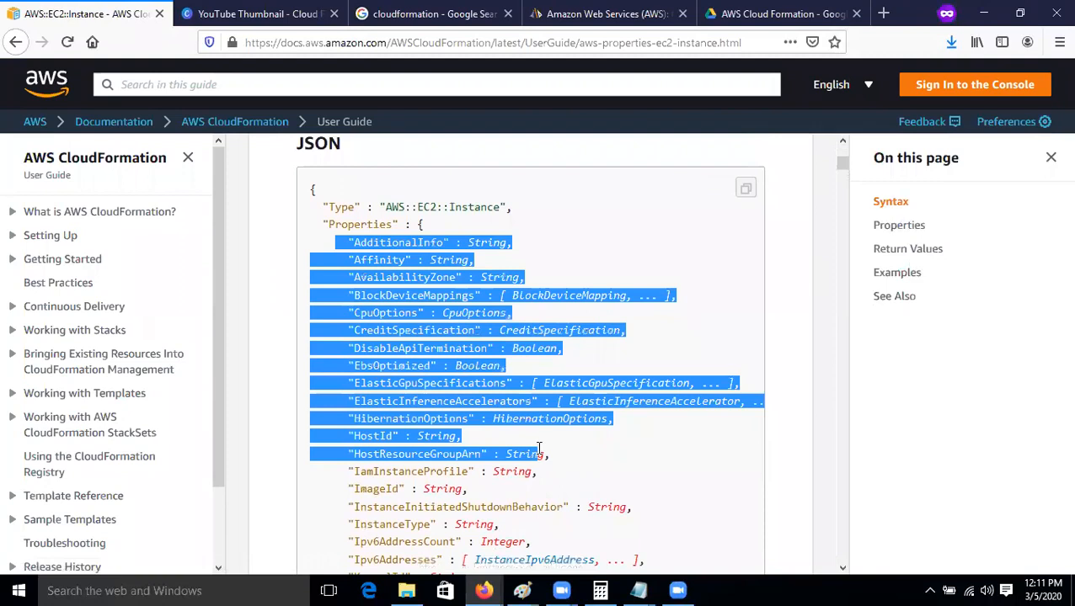
click(777, 393)
drag(343, 492, 404, 482)
drag(334, 436, 405, 436)
Step: Review the remaining instance properties in the JSON syntax, including KeyName, SecurityGroupIds, SubnetId, Tags, Tenancy and Volumes
scroll(379, 413, down, 3)
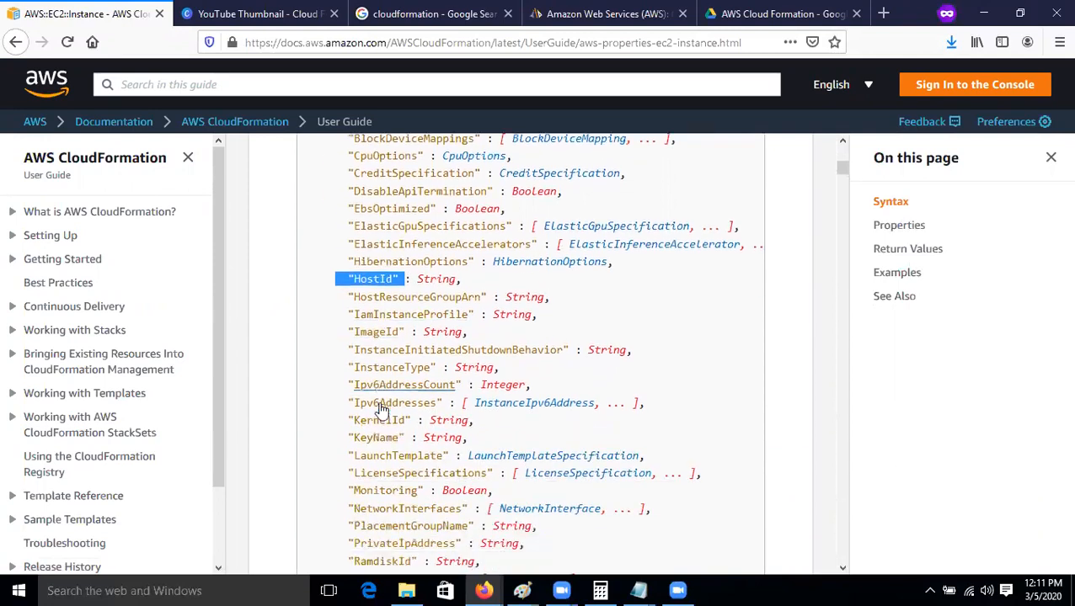
drag(342, 424, 408, 421)
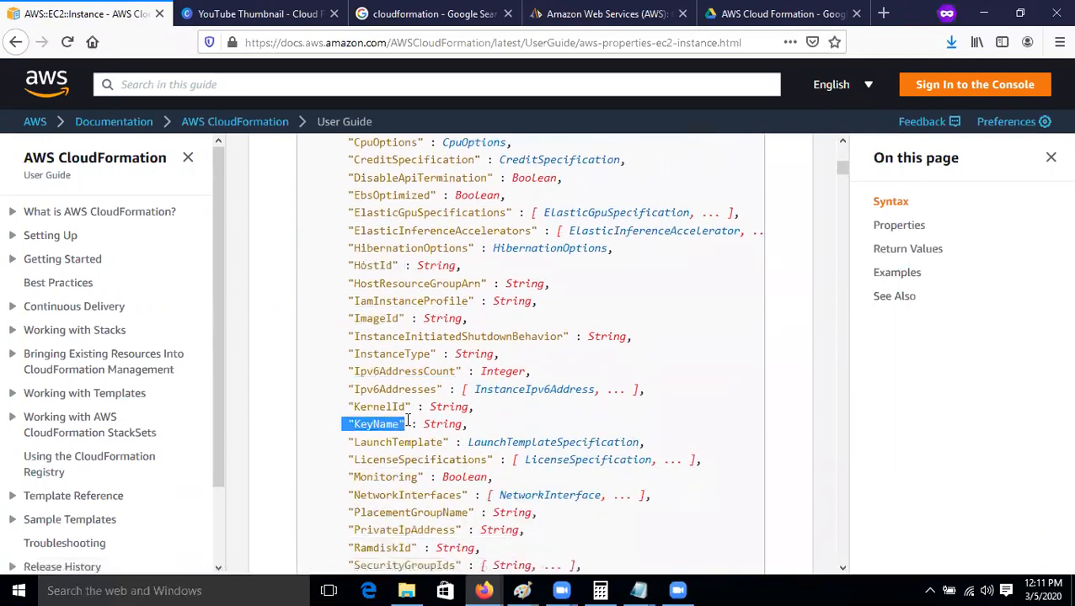
scroll(463, 459, down, 2)
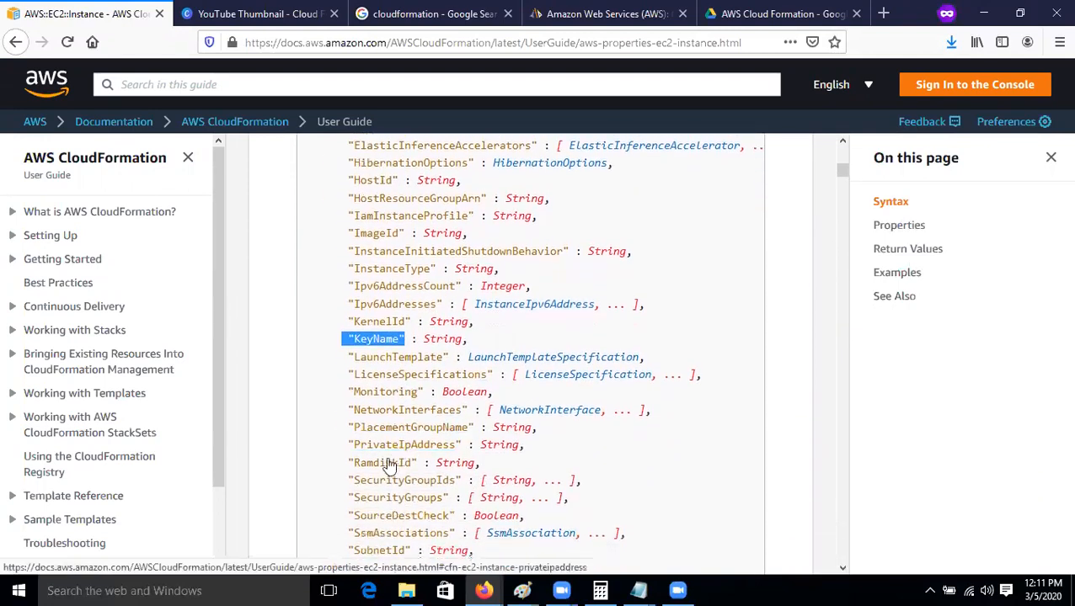
drag(340, 479, 464, 481)
scroll(421, 421, down, 4)
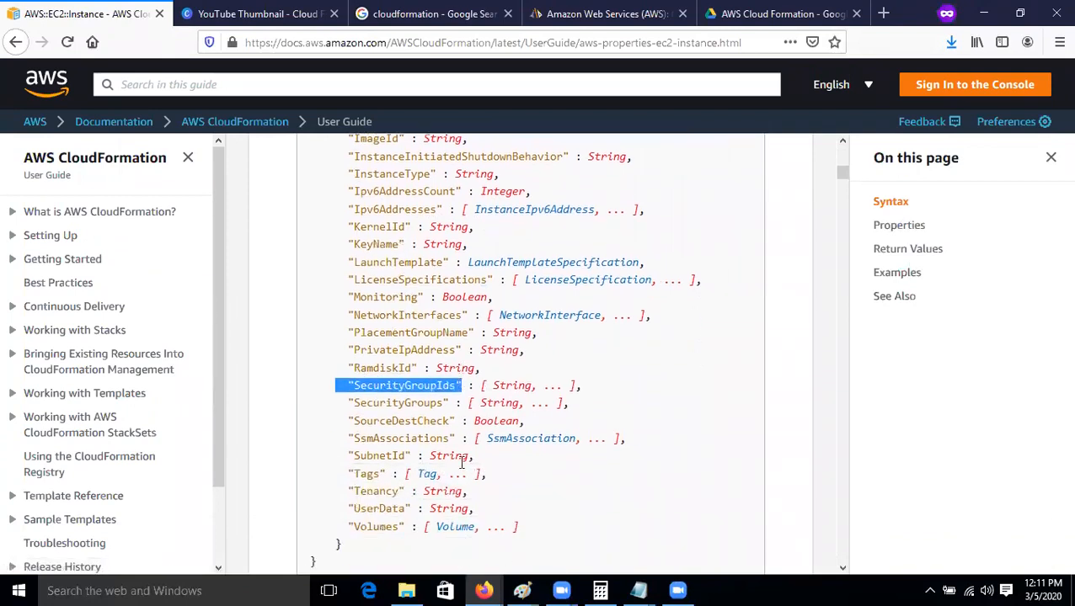
drag(341, 413, 423, 417)
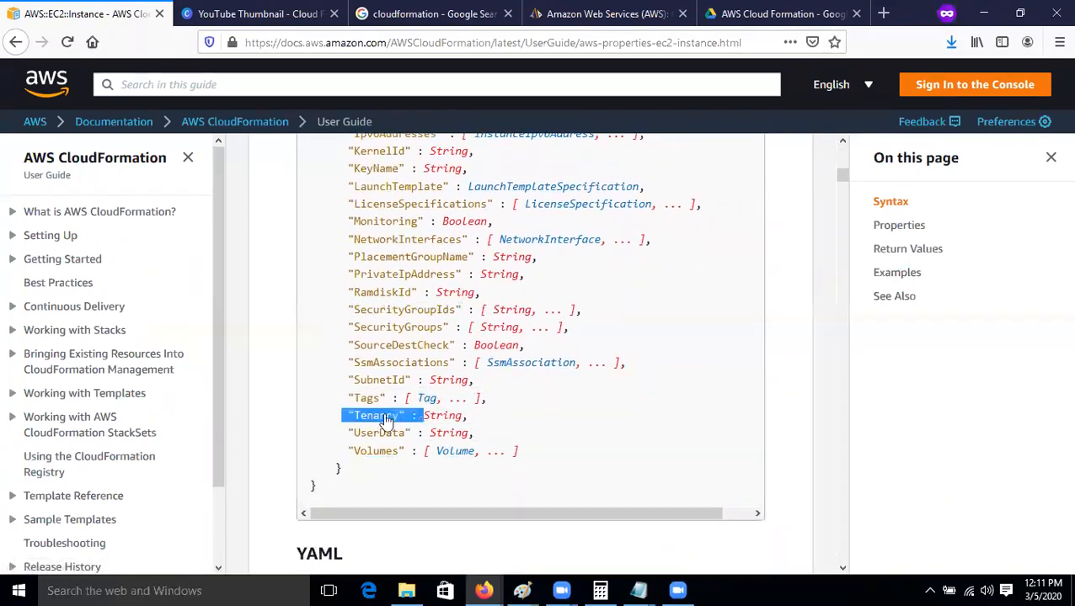
drag(330, 393, 405, 401)
drag(329, 374, 386, 380)
drag(329, 446, 402, 450)
scroll(402, 451, up, 5)
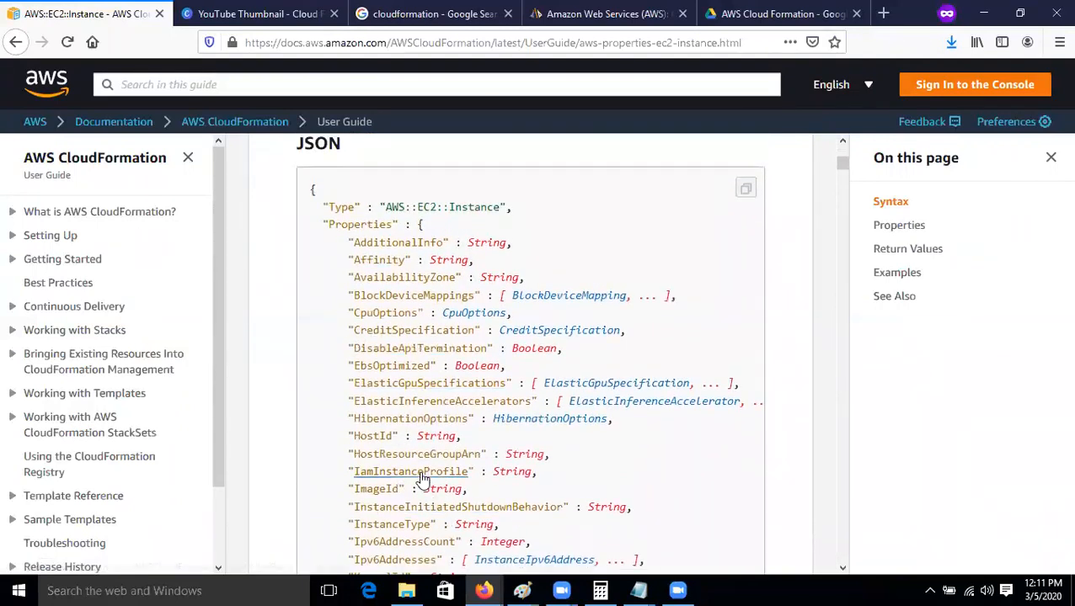
scroll(420, 479, down, 2)
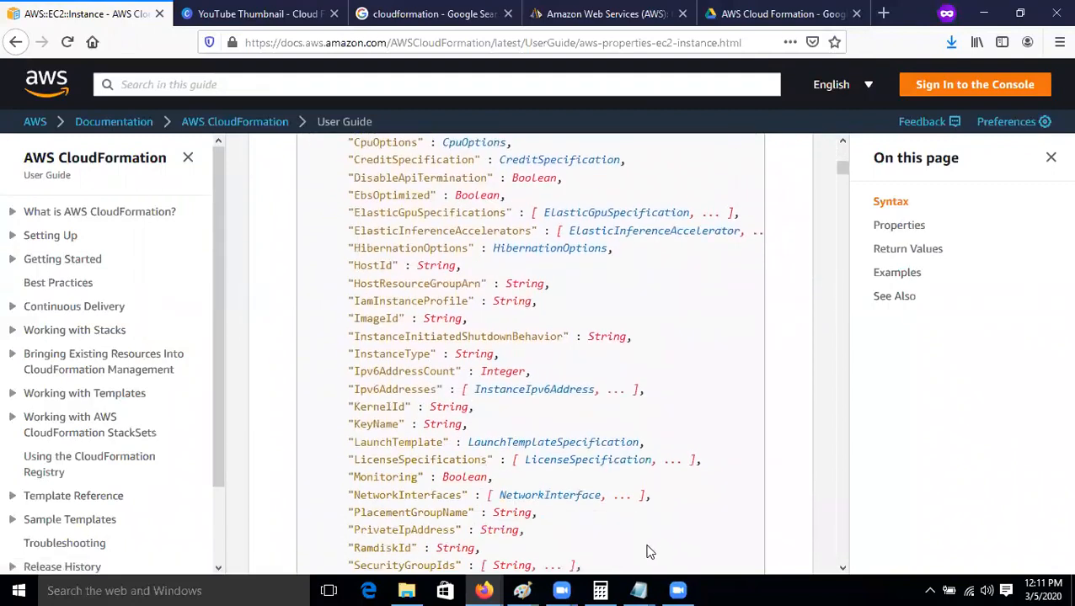
Step: Switch back to Notepad and review the ImageId line in the template
mouse_move(638, 591)
click(681, 508)
click(401, 300)
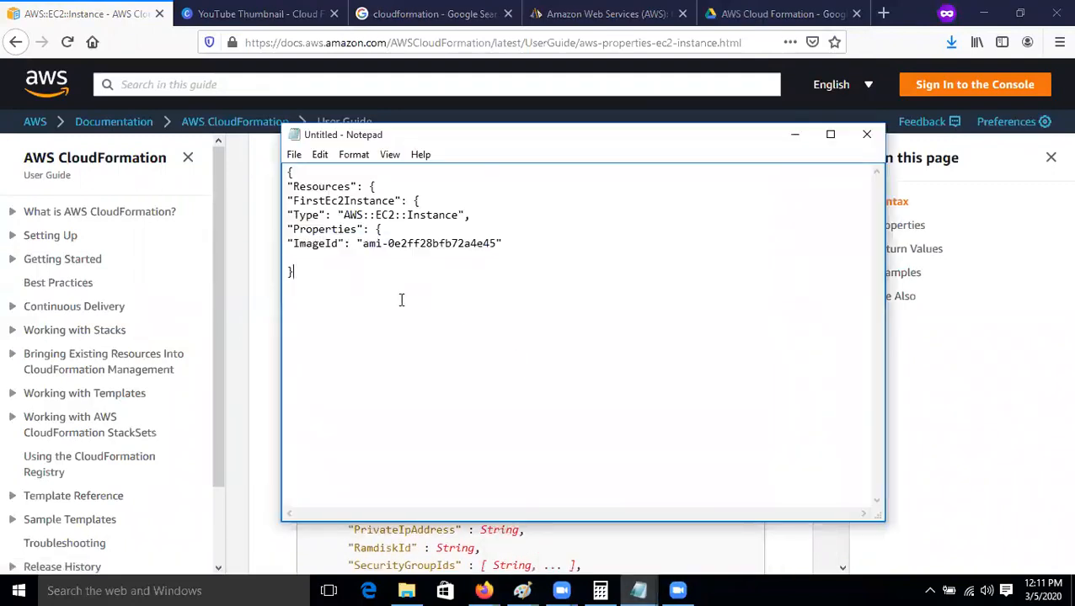
drag(288, 243, 451, 243)
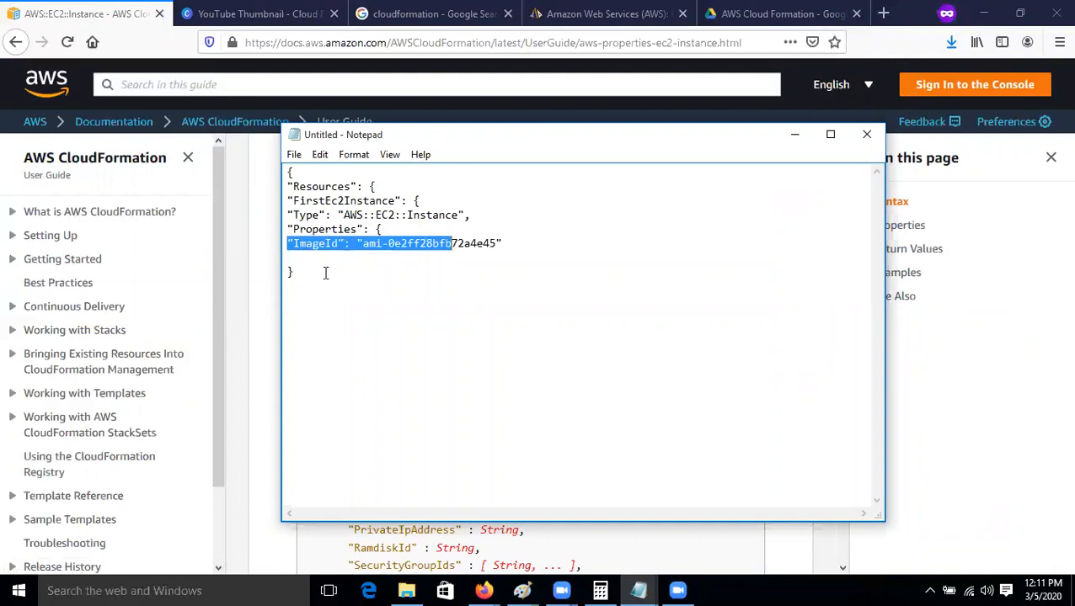
click(310, 256)
click(294, 246)
key(shift+End)
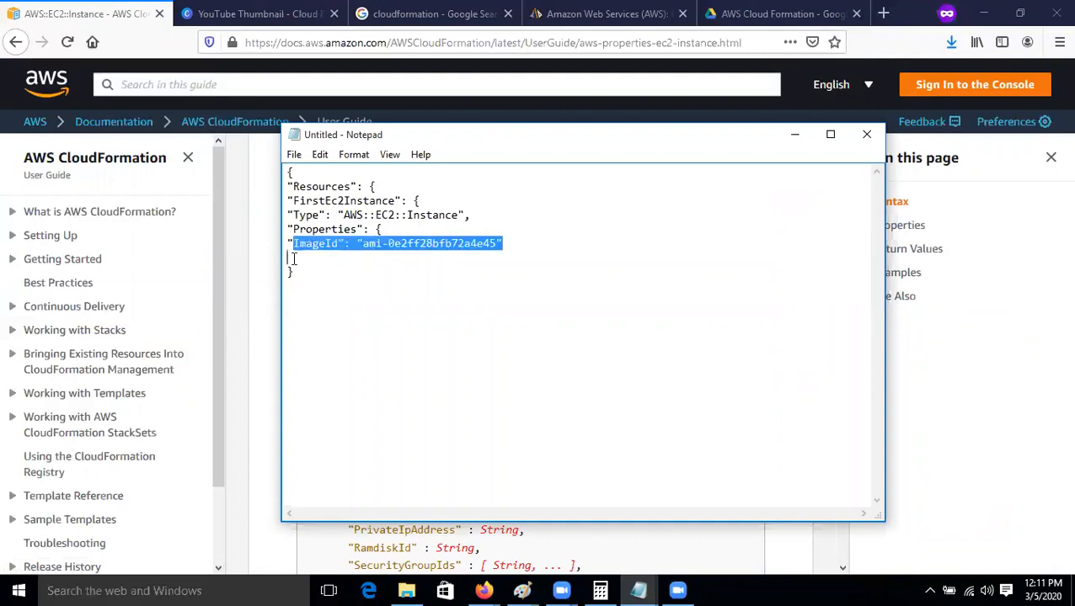
click(364, 259)
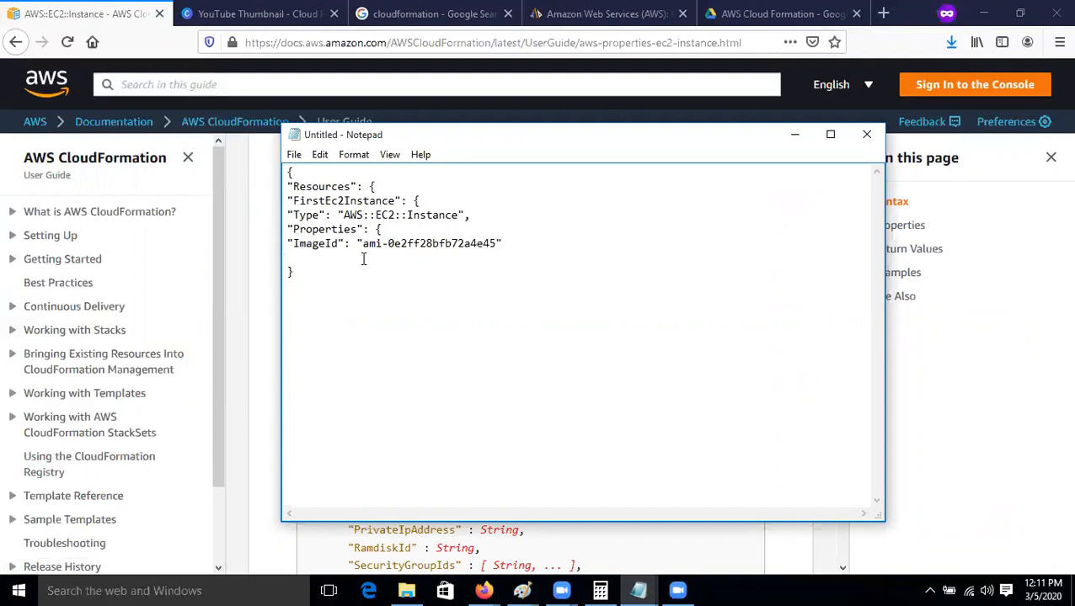
Step: Move the Notepad window aside and compare its ImageId property name with the JSON syntax in the documentation
drag(445, 140, 497, 187)
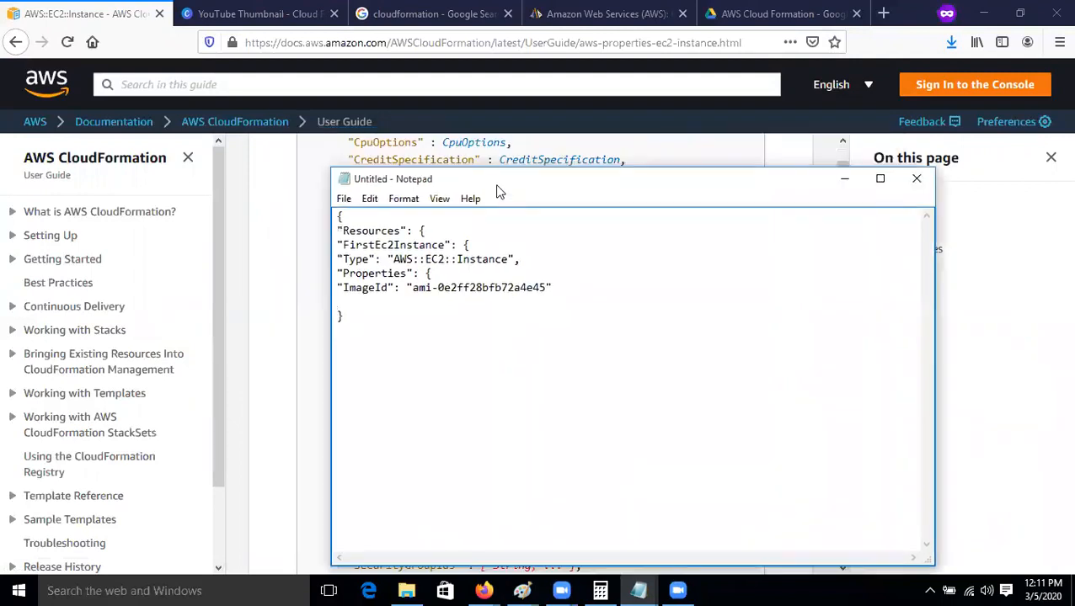
click(286, 353)
scroll(385, 323, up, 5)
scroll(376, 379, down, 3)
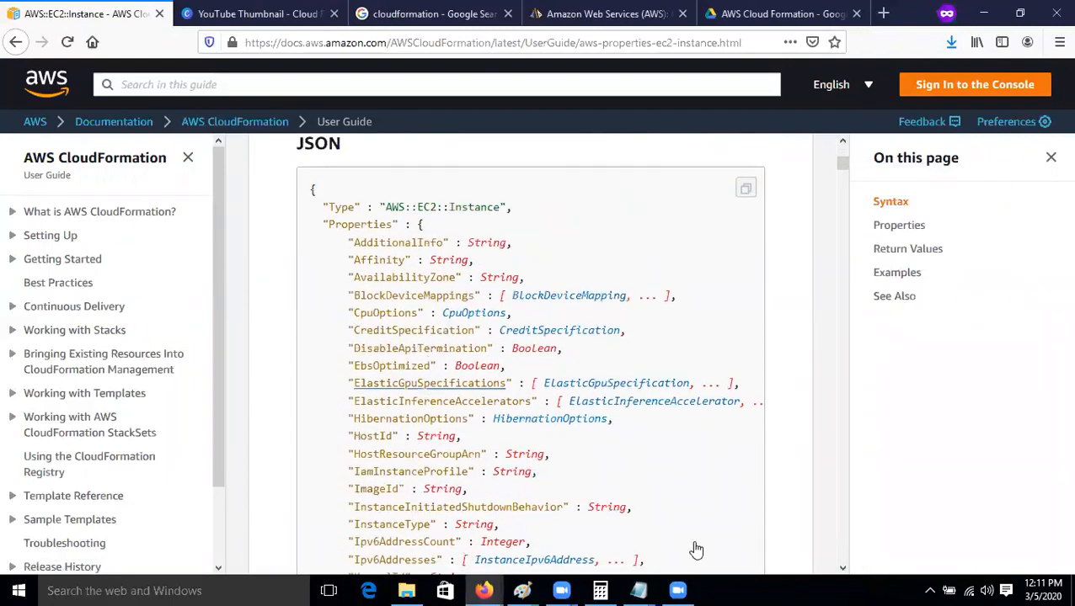
click(641, 591)
drag(342, 288, 519, 289)
click(452, 319)
drag(336, 287, 388, 289)
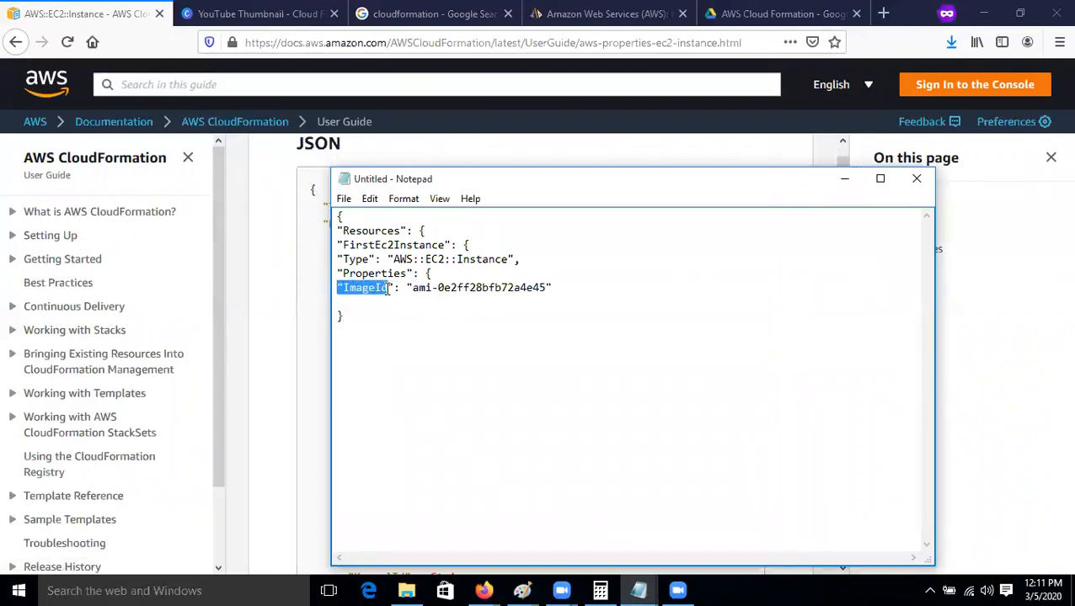
click(312, 364)
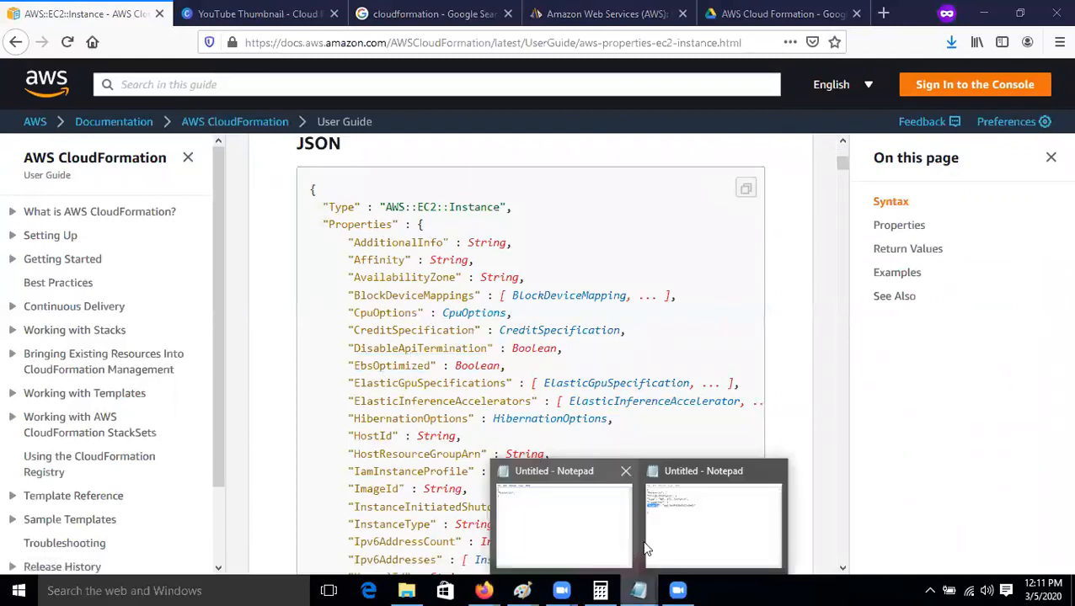
Step: Return to the Notepad template and change the "ImageId" property name to "Imageid"
click(691, 526)
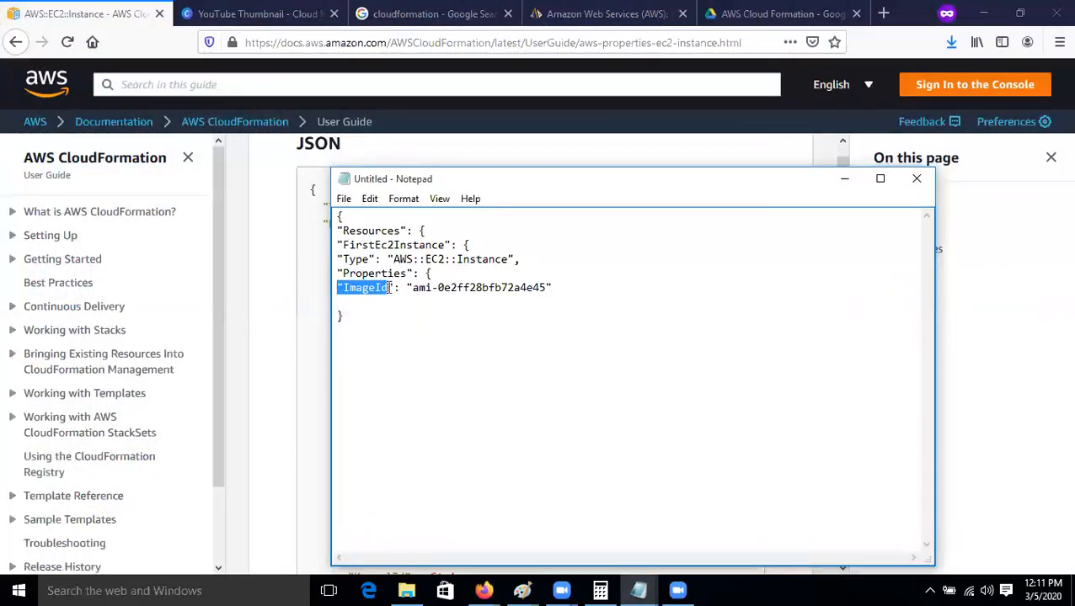
click(390, 288)
key(BackSpace)
text(D)
key(BackSpace)
key(BackSpace)
text(id)
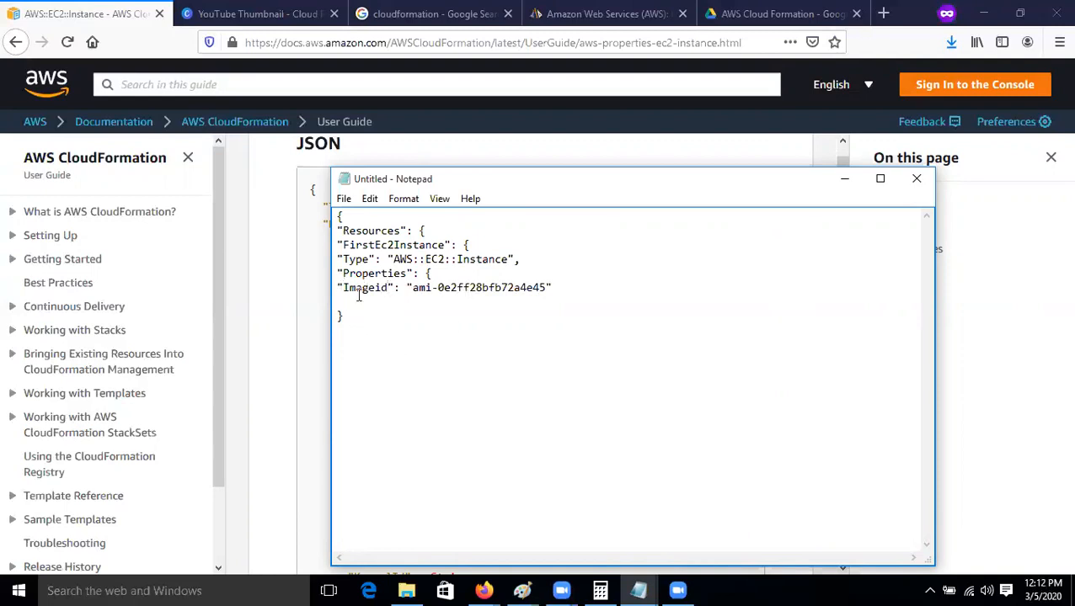
Step: Correct the "Imageid" property name in the template to "ImageId"
key(BackSpace)
key(BackSpace)
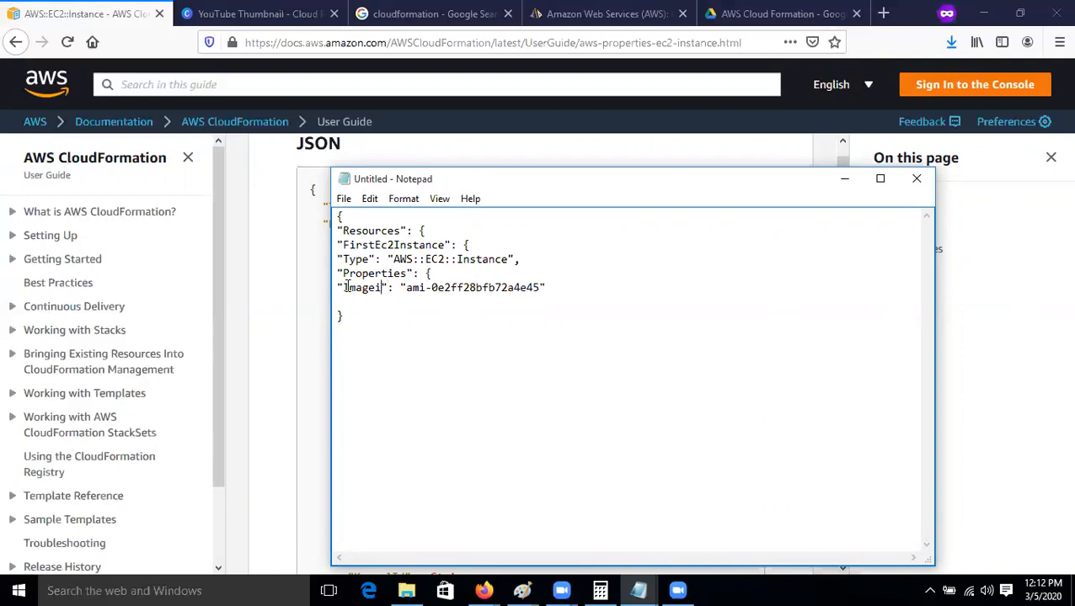
text(Id)
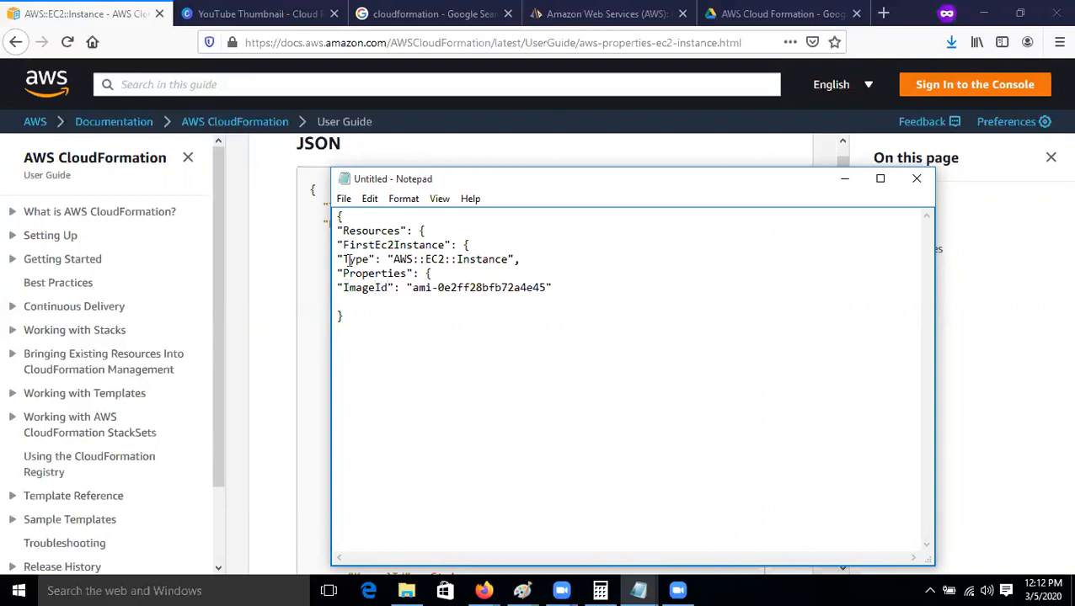
Step: Switch to the AWS documentation and examine the ImageId and InstanceType entries in the JSON syntax
click(319, 349)
scroll(353, 367, up, 1)
scroll(384, 365, down, 3)
drag(349, 404, 406, 403)
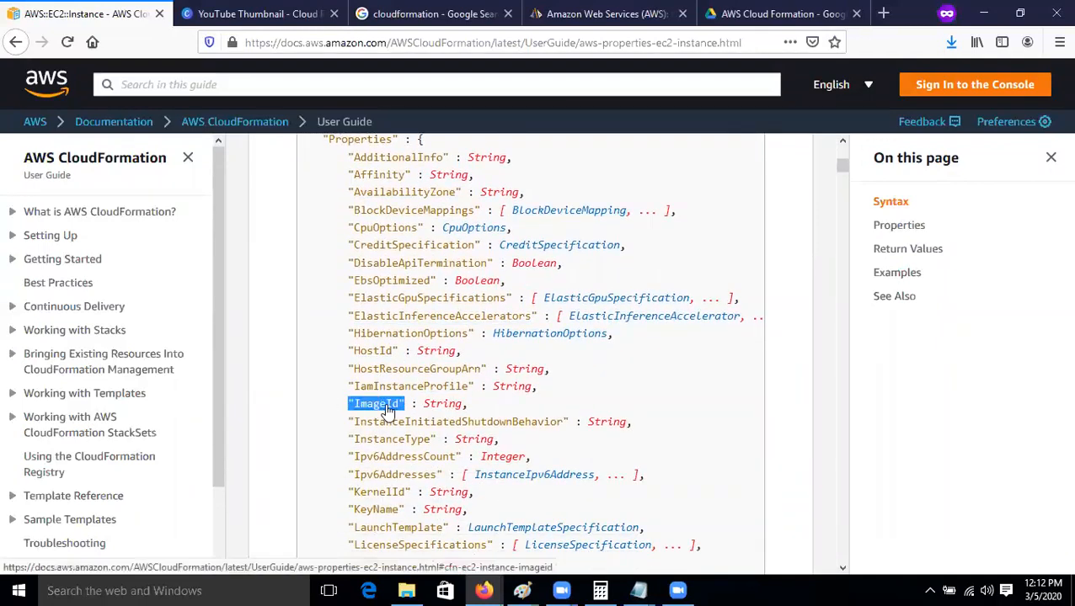
click(339, 439)
drag(340, 439, 431, 444)
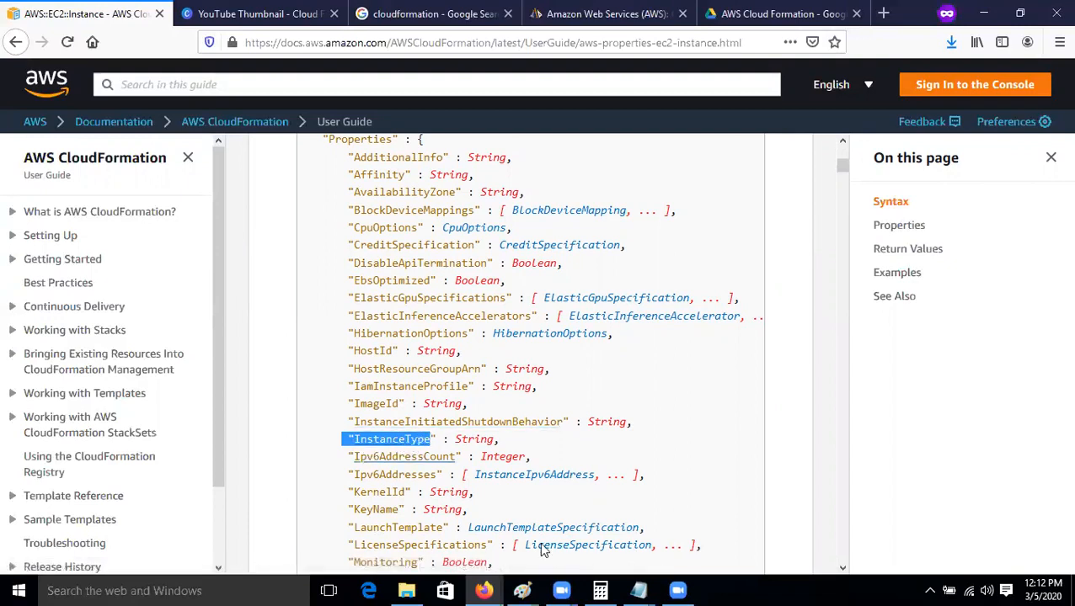
Step: Return to Notepad and review the template's Resources, FirstEc2Instance, Type, Properties and ImageId lines
key(alt+Tab)
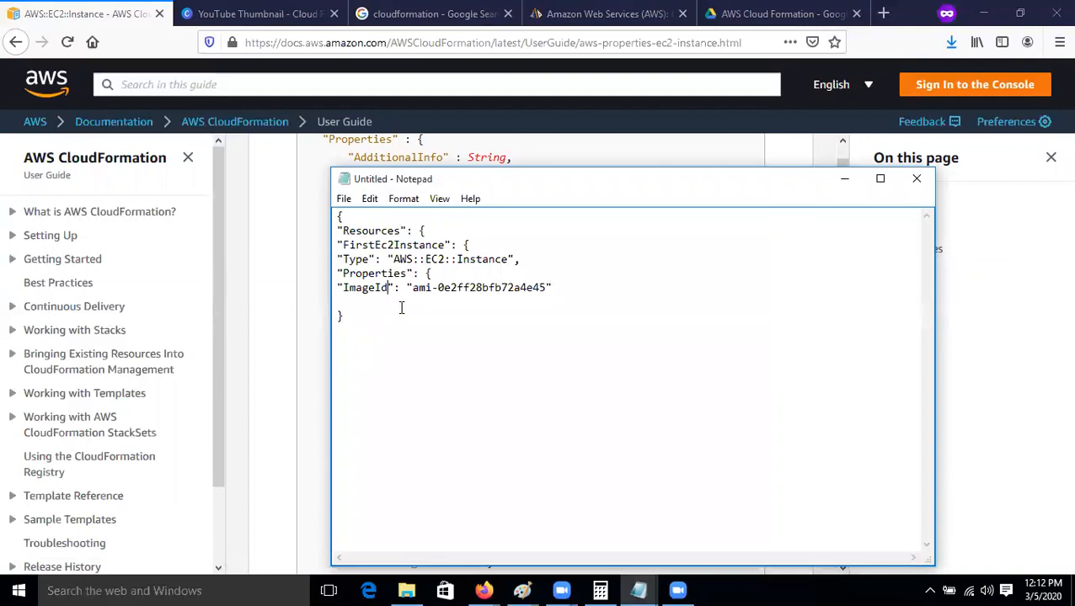
double_click(370, 231)
drag(337, 245, 416, 245)
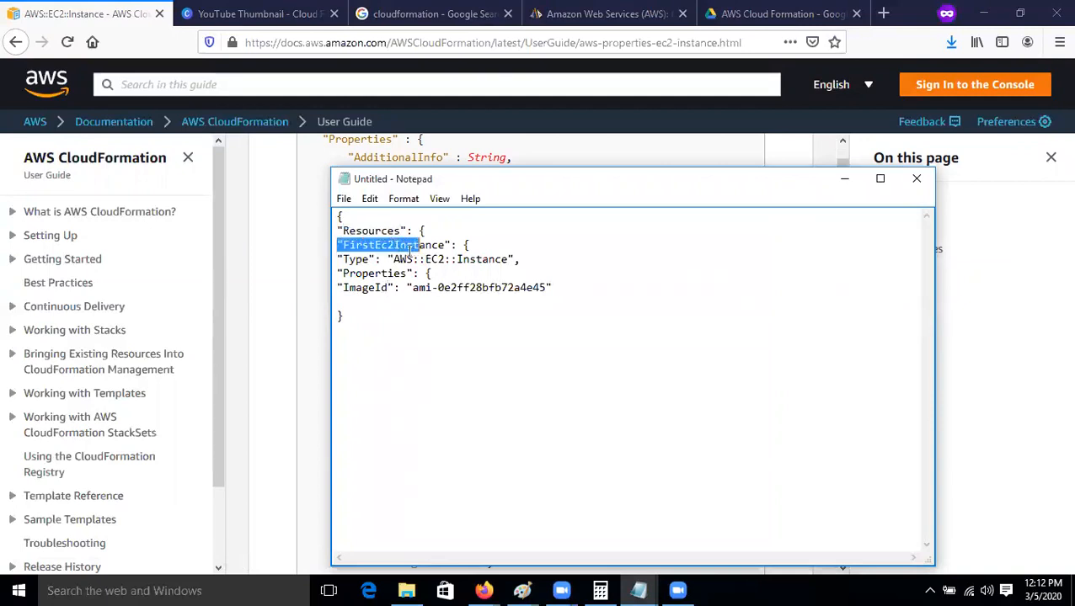
drag(337, 259, 386, 290)
Step: Compare the ImageId, InstanceType and Ipv6AddressCount entries in the documentation's JSON syntax
click(305, 413)
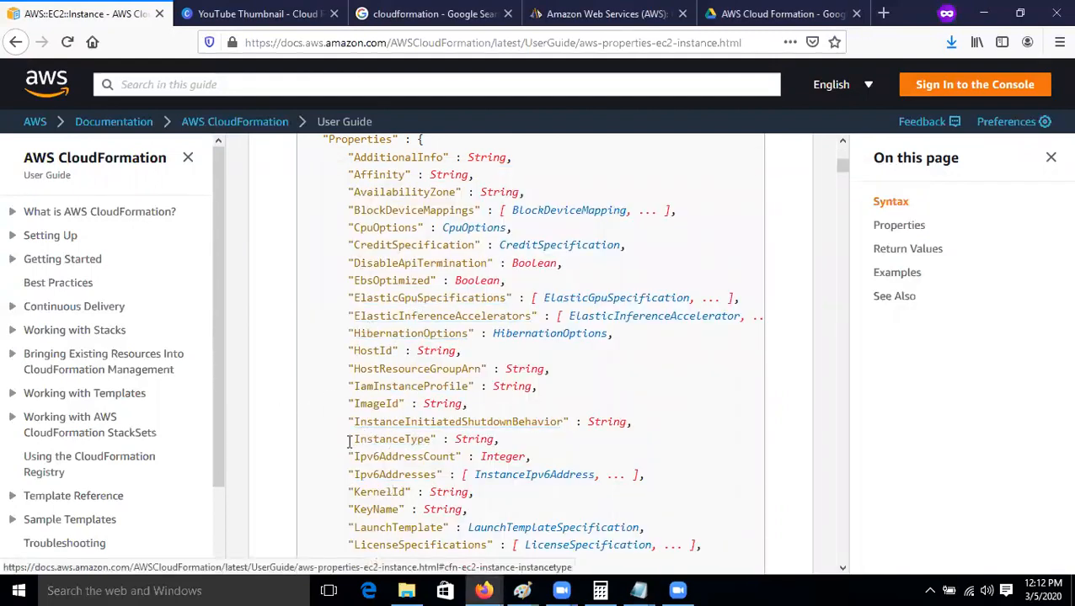
drag(349, 438, 444, 439)
drag(340, 456, 406, 457)
drag(352, 405, 404, 405)
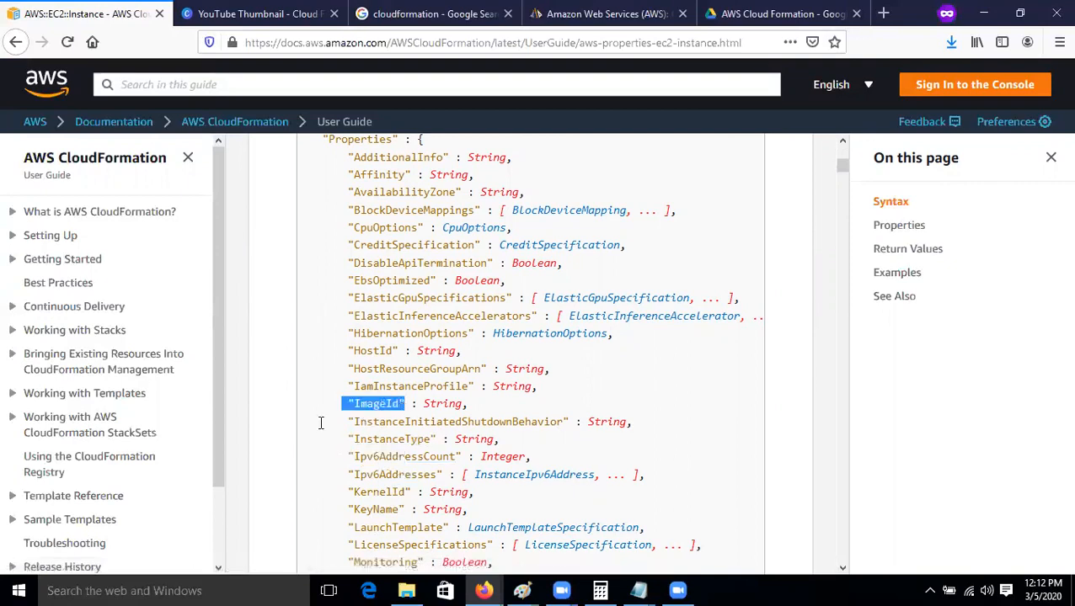
drag(349, 439, 411, 441)
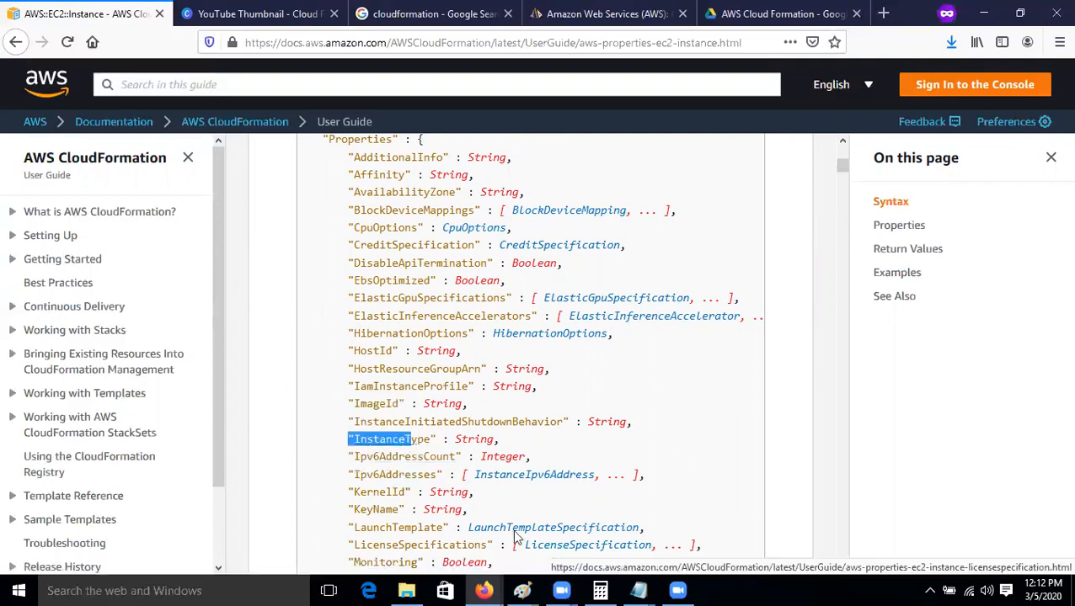
Step: Switch back to the Notepad template and check which opening braces still lack a closing brace
mouse_move(638, 591)
click(710, 511)
click(408, 305)
click(574, 289)
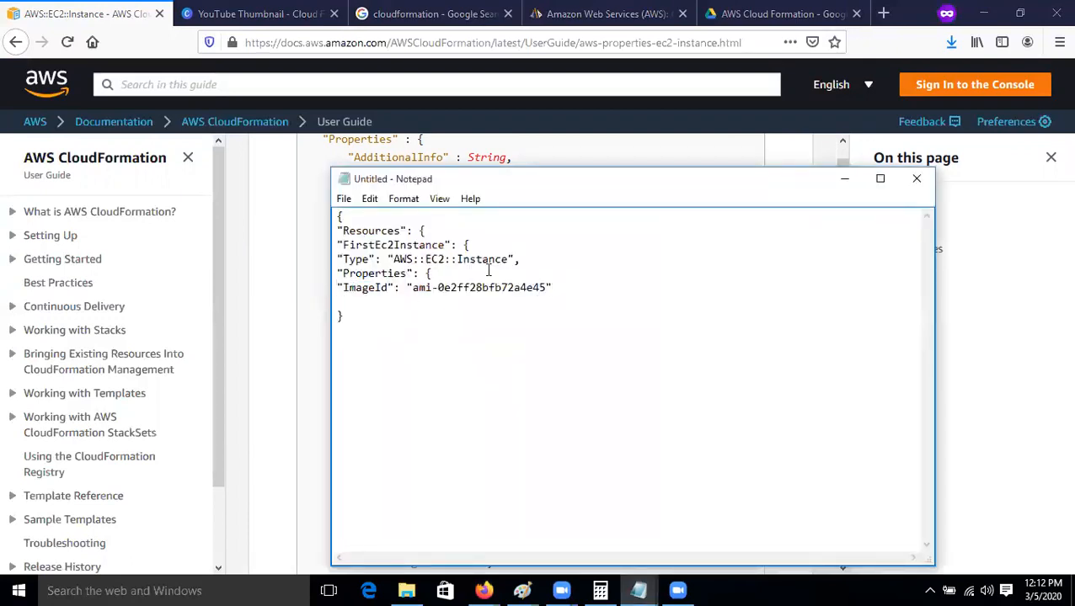
drag(418, 231, 488, 245)
drag(416, 273, 433, 274)
drag(337, 218, 349, 218)
drag(337, 316, 358, 316)
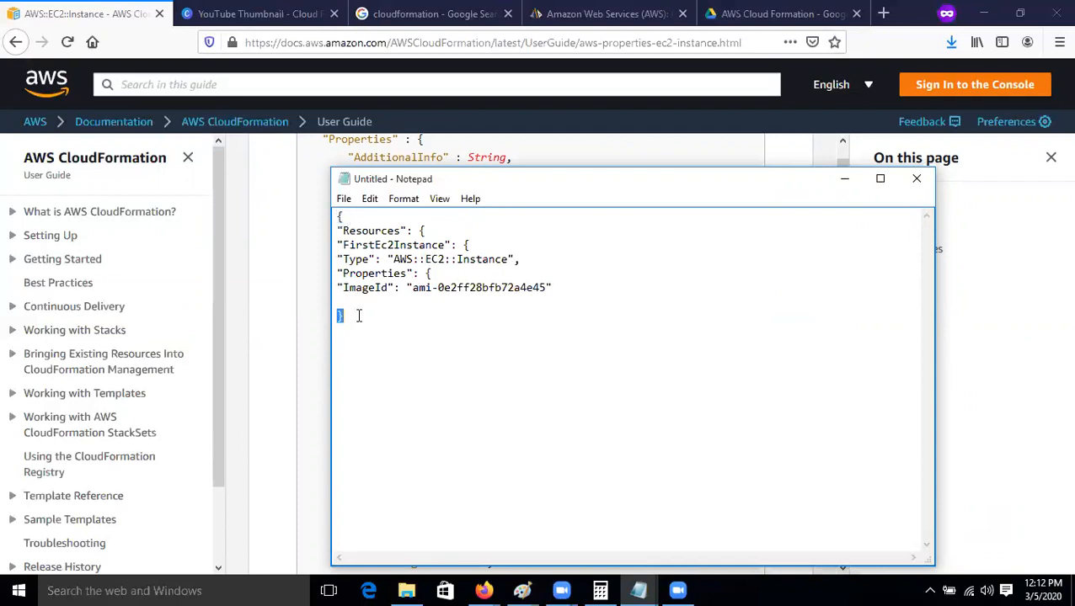
drag(418, 274, 473, 245)
double_click(417, 231)
Step: Below the ImageId line, add closing braces on separate lines for the Properties, FirstEc2Instance and Resources blocks
click(566, 288)
key(Return)
double_click(428, 273)
double_click(340, 302)
double_click(466, 245)
click(401, 304)
key(Return)
text(})
double_click(466, 245)
double_click(421, 231)
click(362, 312)
key(Return)
Step: Verify that every opening brace in the template pairs with its closing brace, from the outermost block to Properties
double_click(340, 216)
drag(338, 358, 347, 360)
drag(414, 230, 420, 229)
drag(337, 332, 345, 332)
click(469, 243)
click(463, 244)
drag(337, 316, 344, 316)
drag(424, 274, 431, 273)
drag(337, 302, 345, 301)
drag(359, 370, 323, 229)
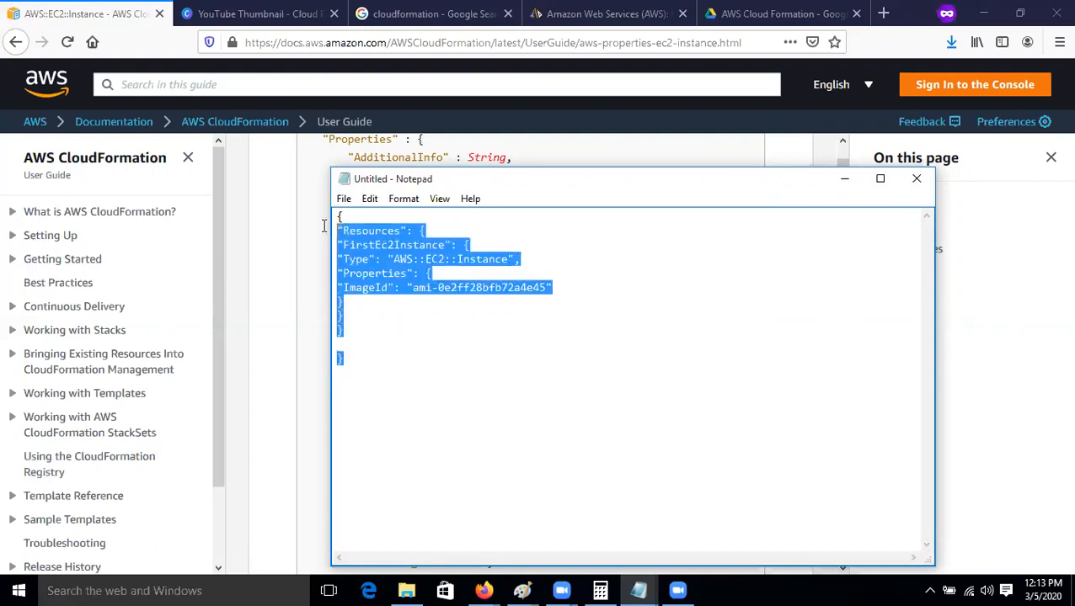
click(390, 358)
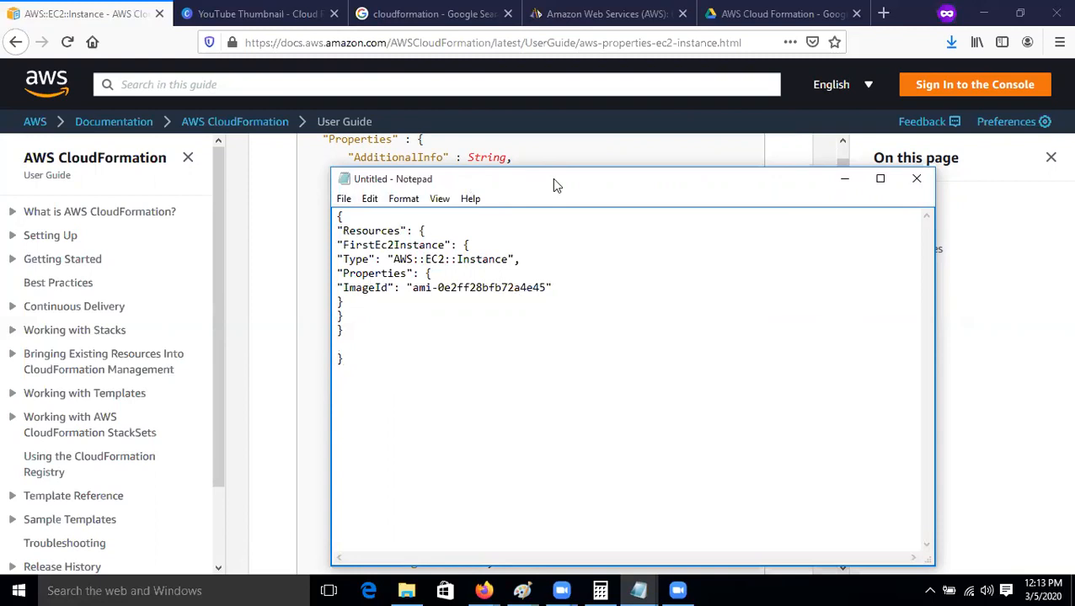
Step: Save the template to the Desktop as "cloudknowledgecode" with the file type All Files
drag(554, 189, 576, 160)
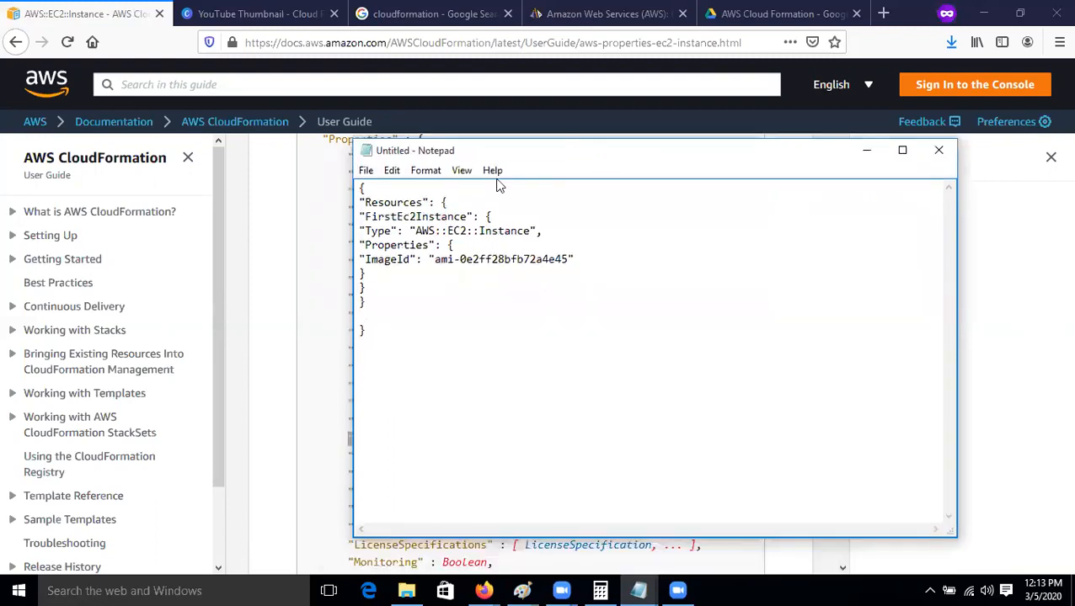
click(366, 171)
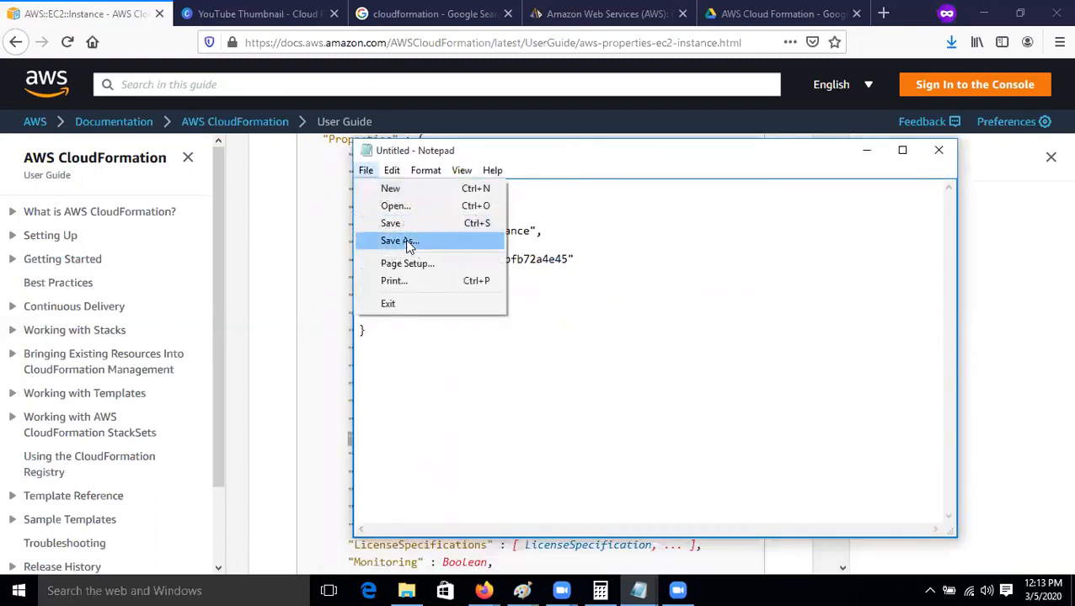
click(411, 243)
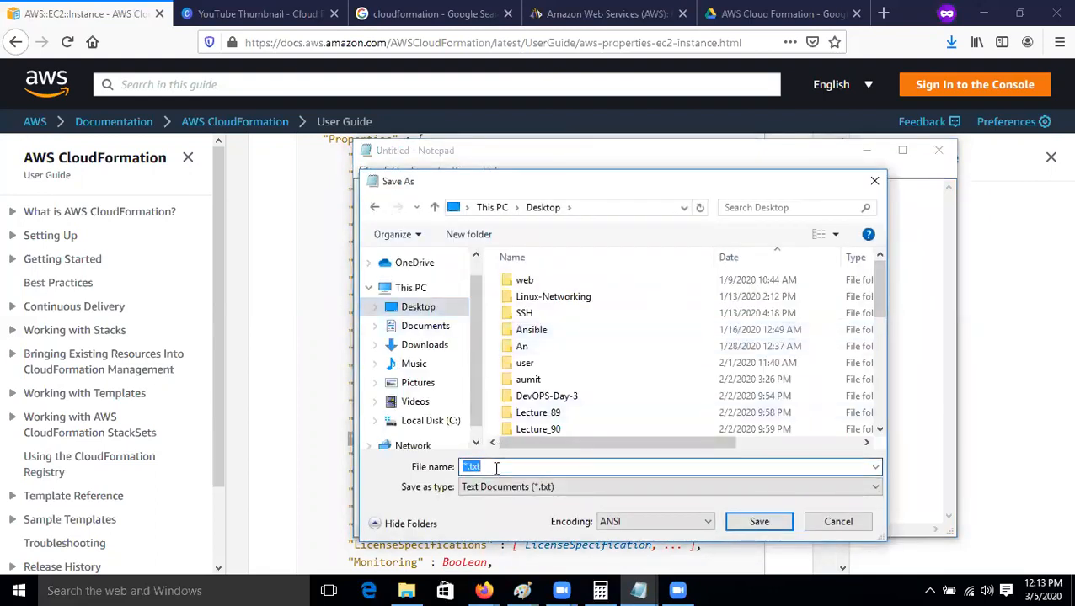
text(cloud)
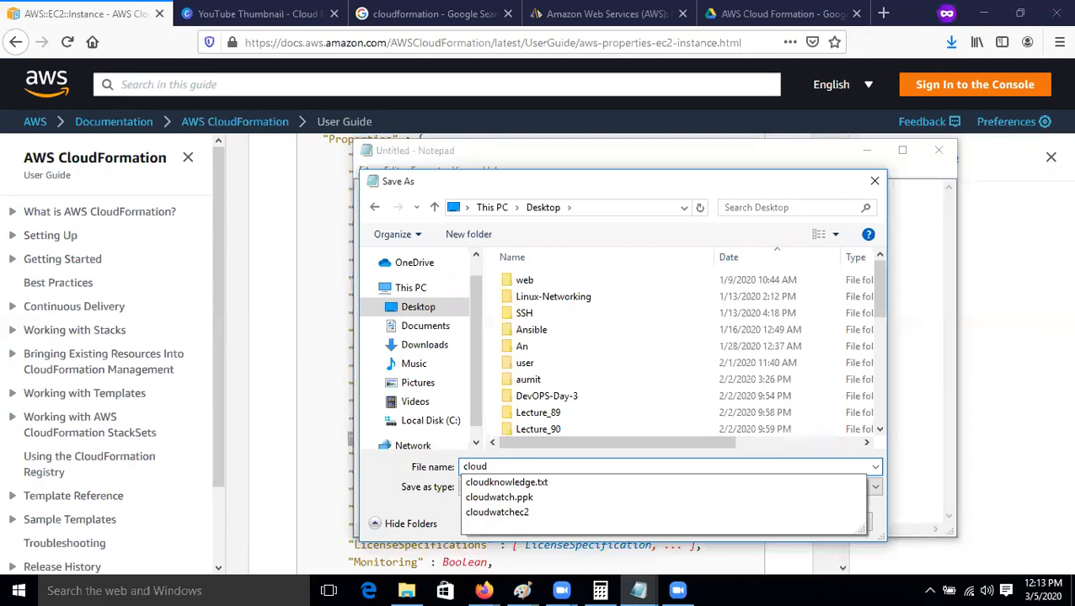
text(k)
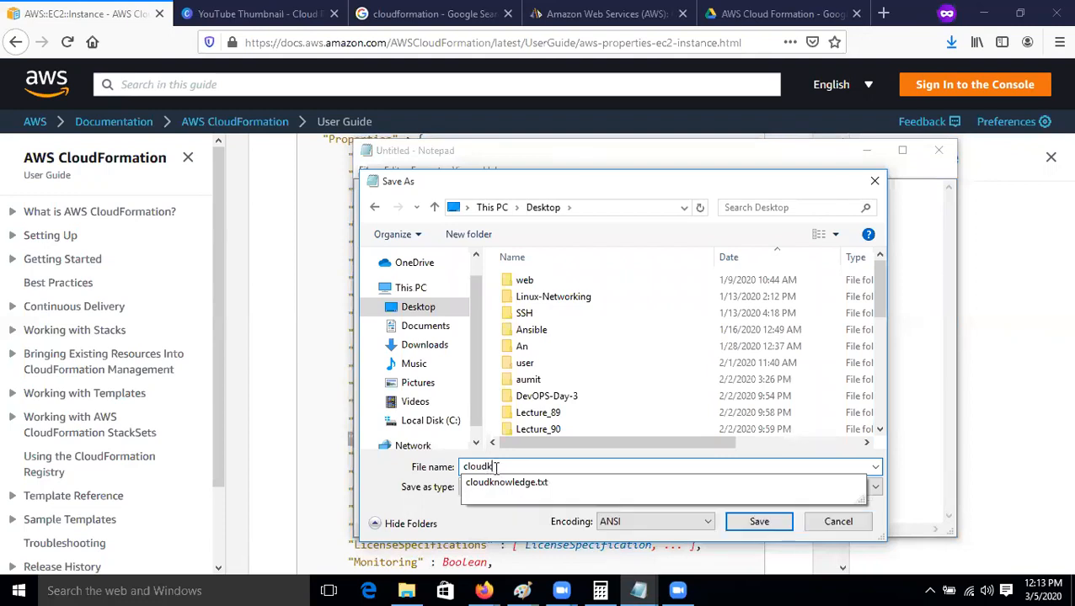
text(nowledgecode)
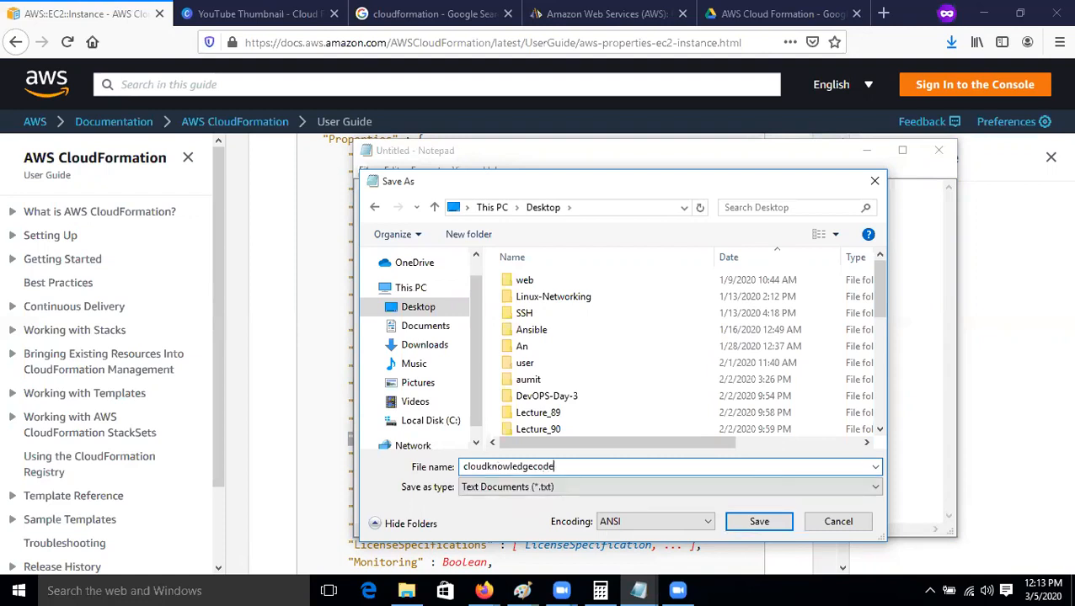
click(501, 490)
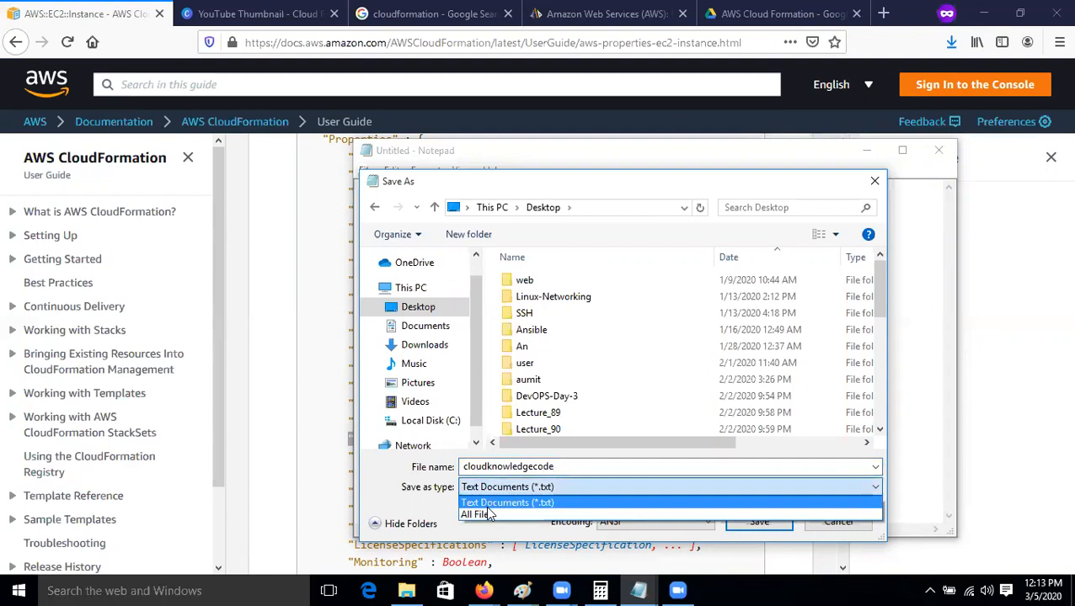
click(486, 514)
click(758, 522)
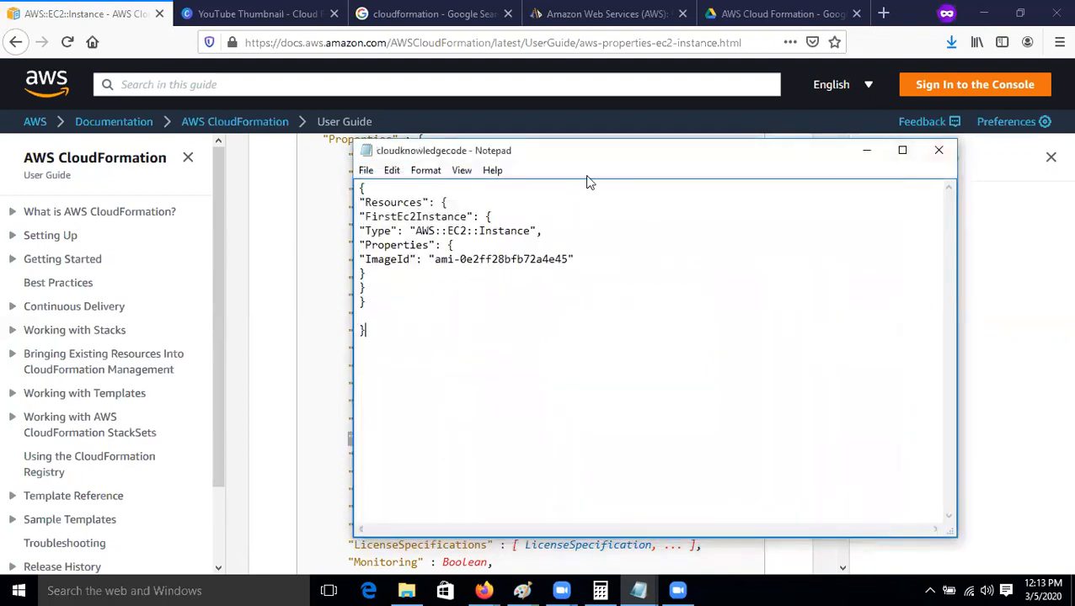
Step: Switch to the Firefox window with the AWS Management Console and open the IAM service
drag(594, 157, 552, 223)
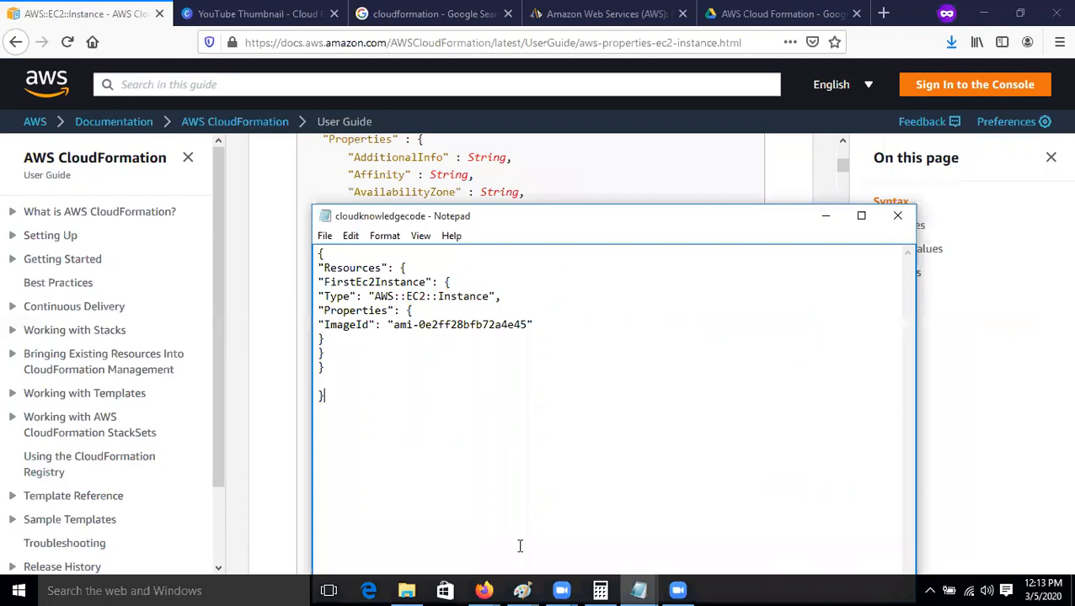
mouse_move(484, 590)
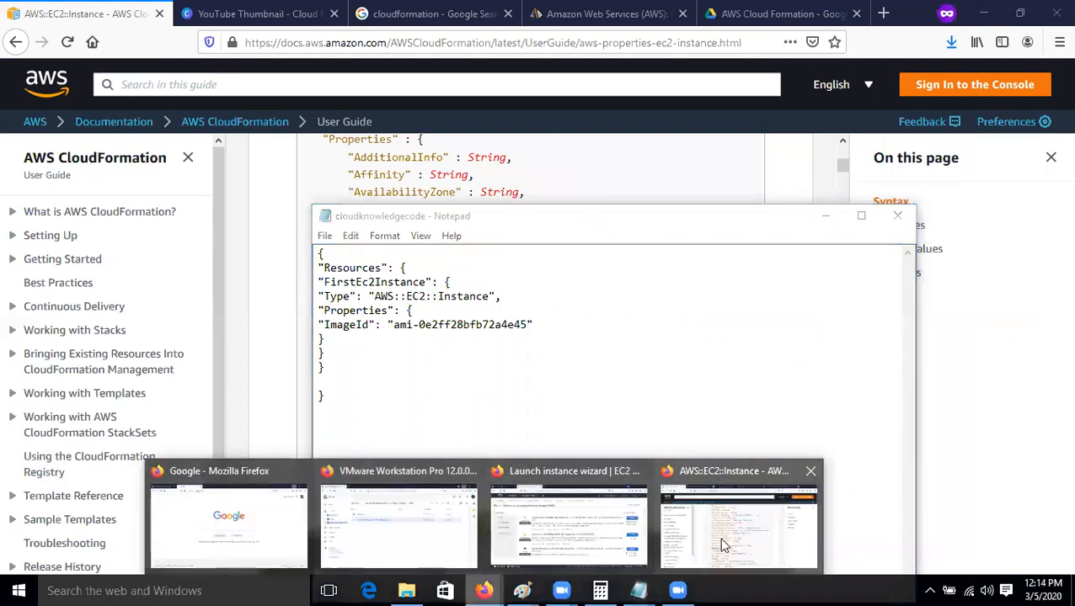
mouse_move(722, 546)
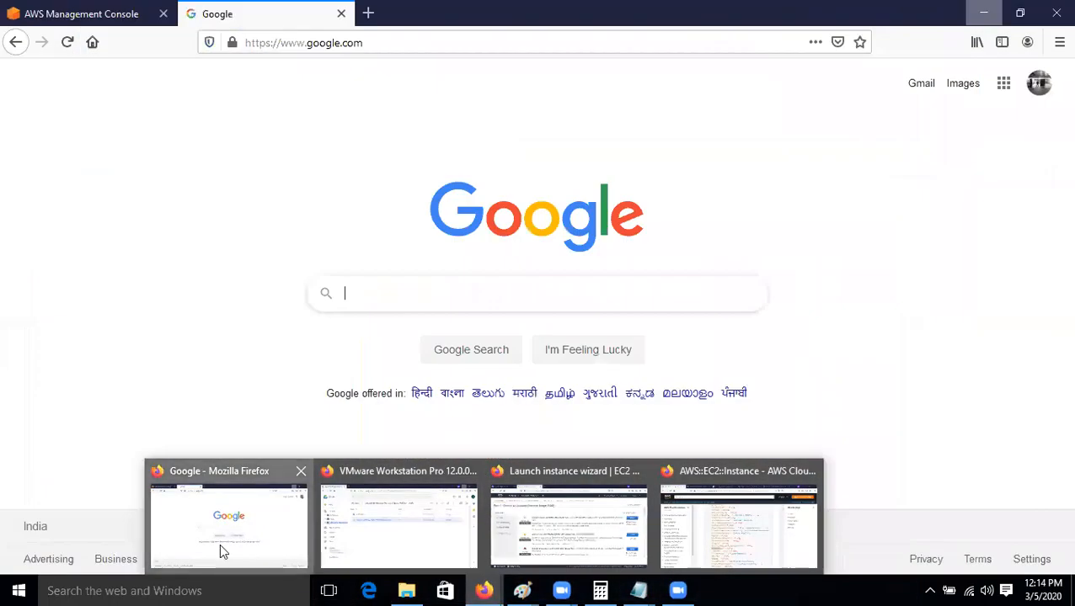
click(219, 543)
click(101, 12)
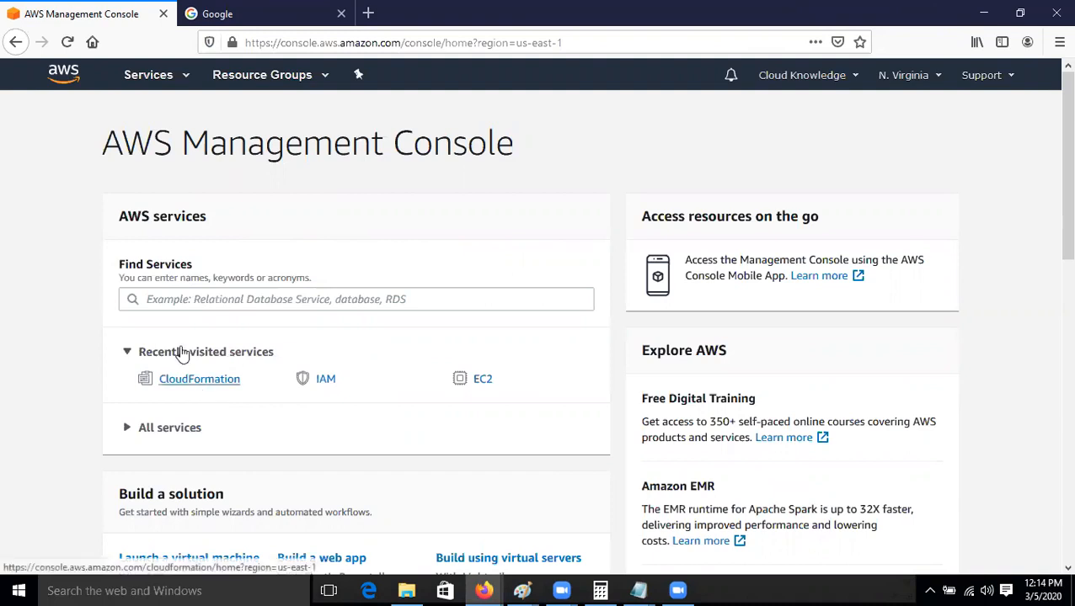
click(137, 75)
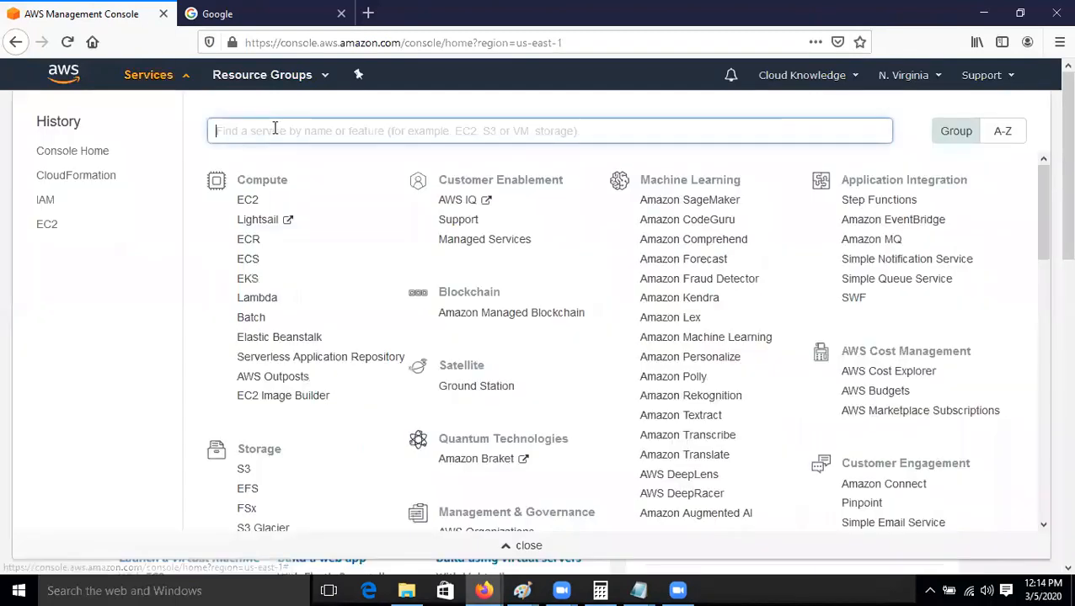
text(iam)
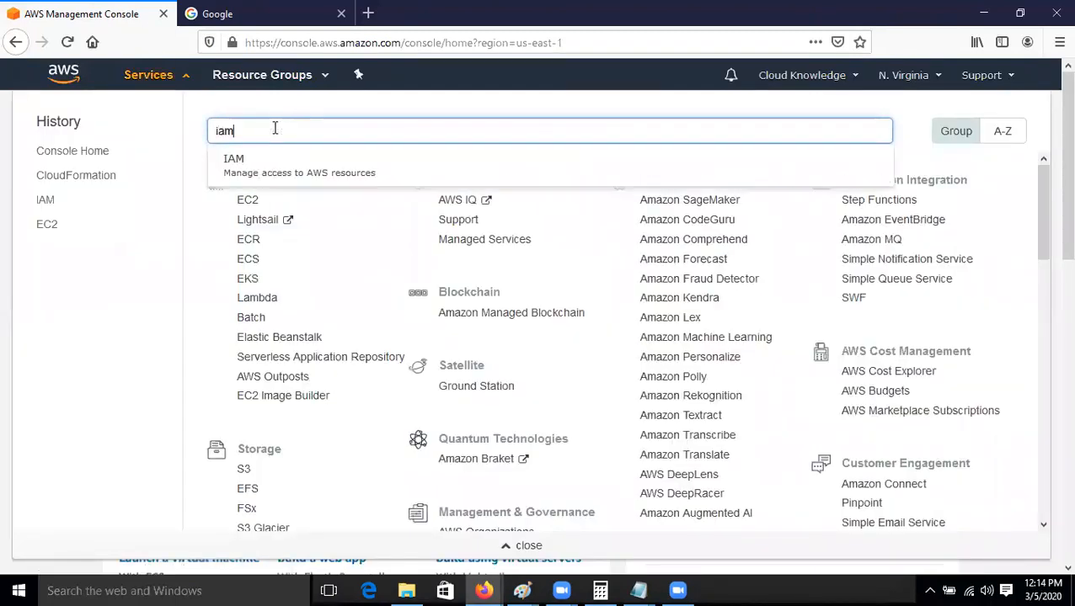
click(266, 173)
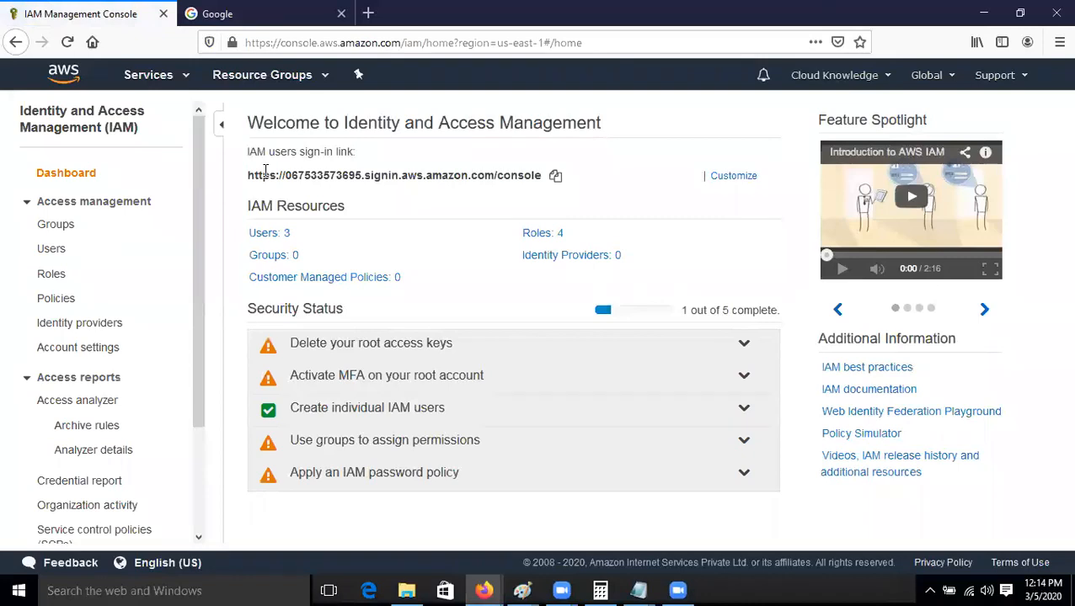
Step: Start creating an IAM role with CloudFormation as the AWS service use case and continue to its permissions
click(49, 274)
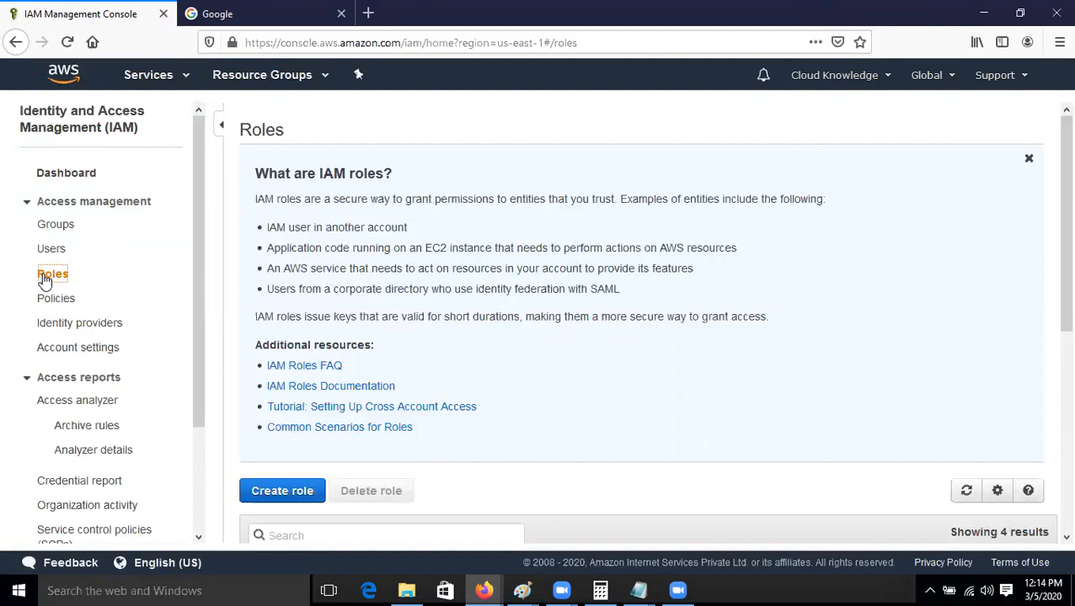
scroll(379, 270, down, 5)
click(281, 120)
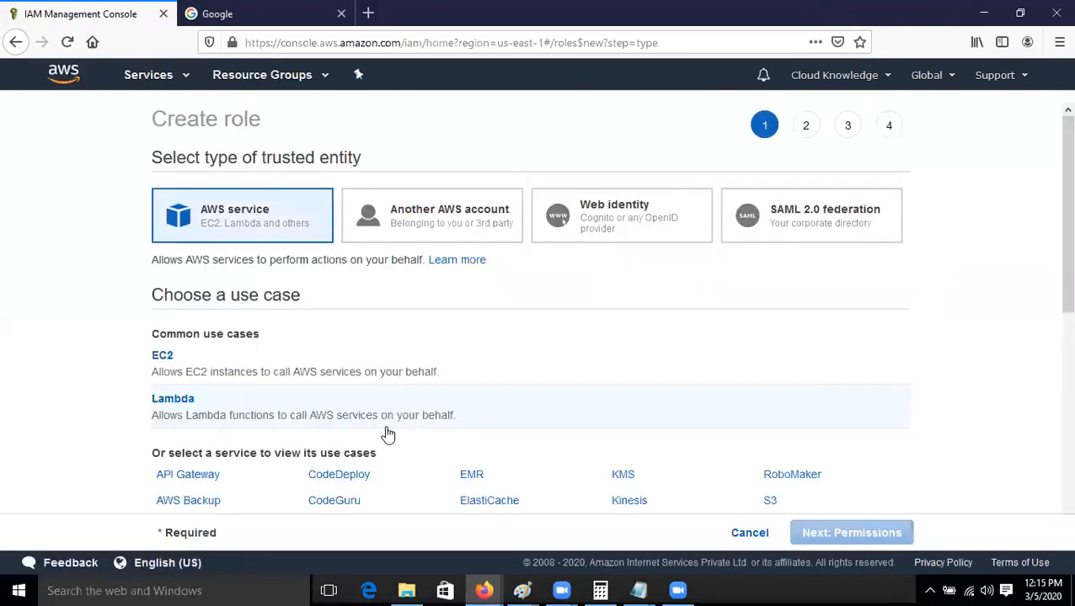
scroll(383, 443, down, 2)
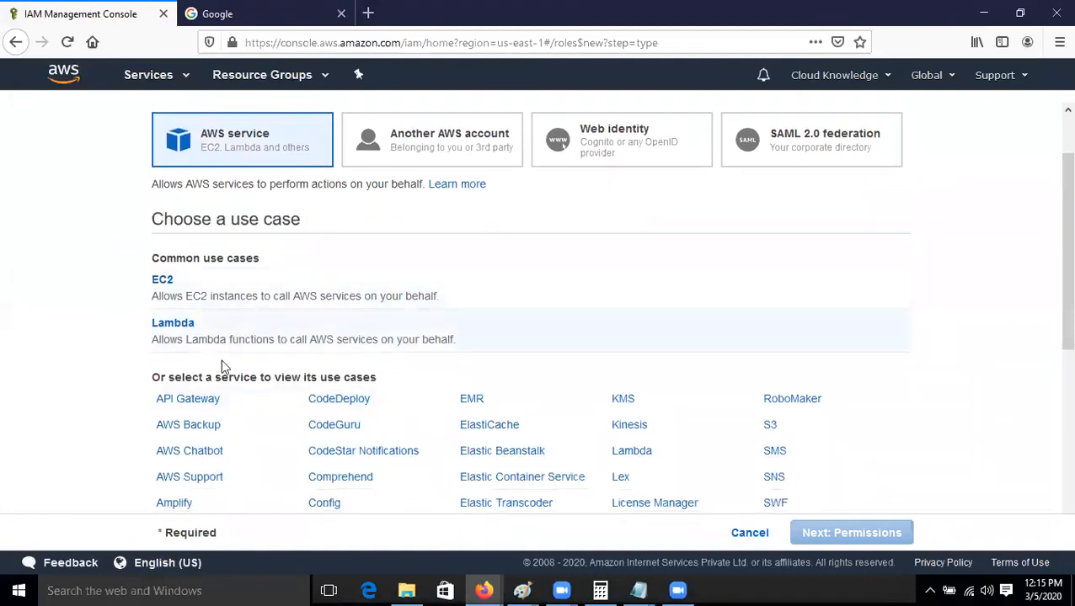
scroll(223, 366, down, 10)
click(196, 339)
scroll(236, 328, down, 3)
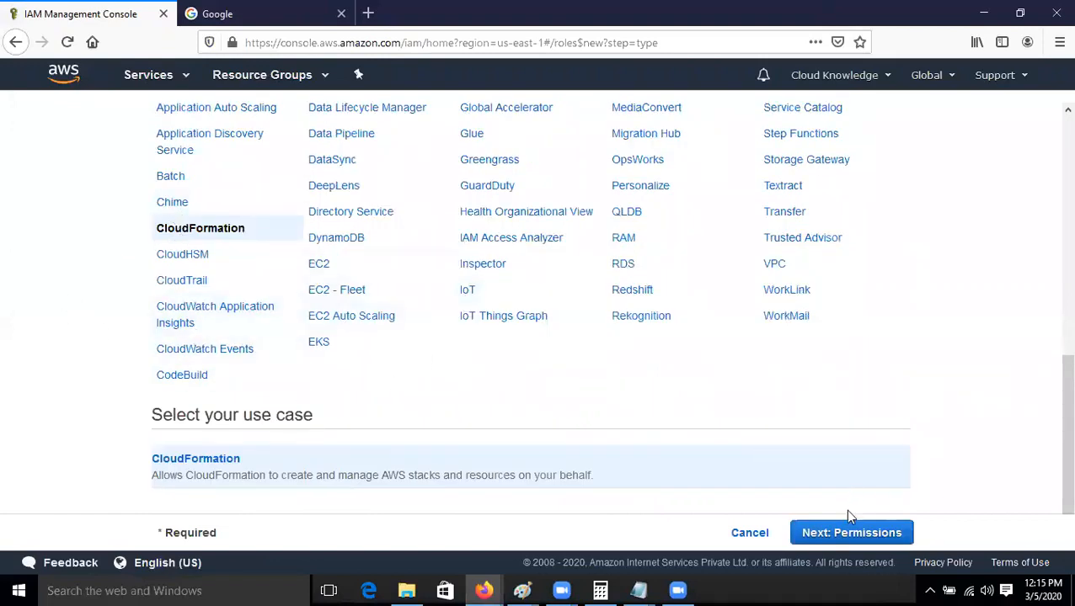
click(852, 544)
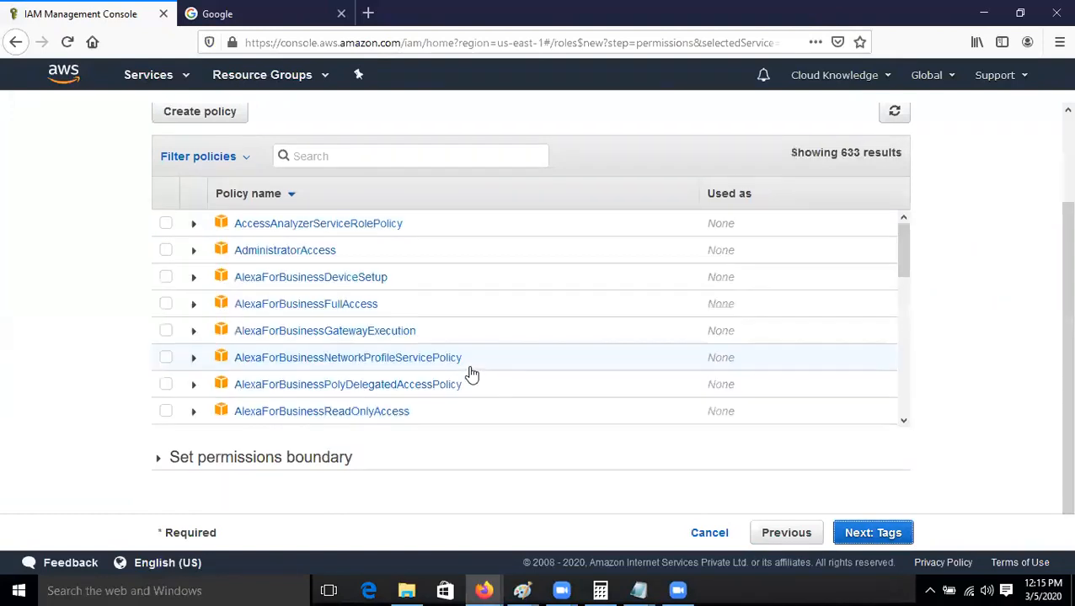
Step: Select the AdministratorAccess policy for the new role
scroll(472, 374, up, 2)
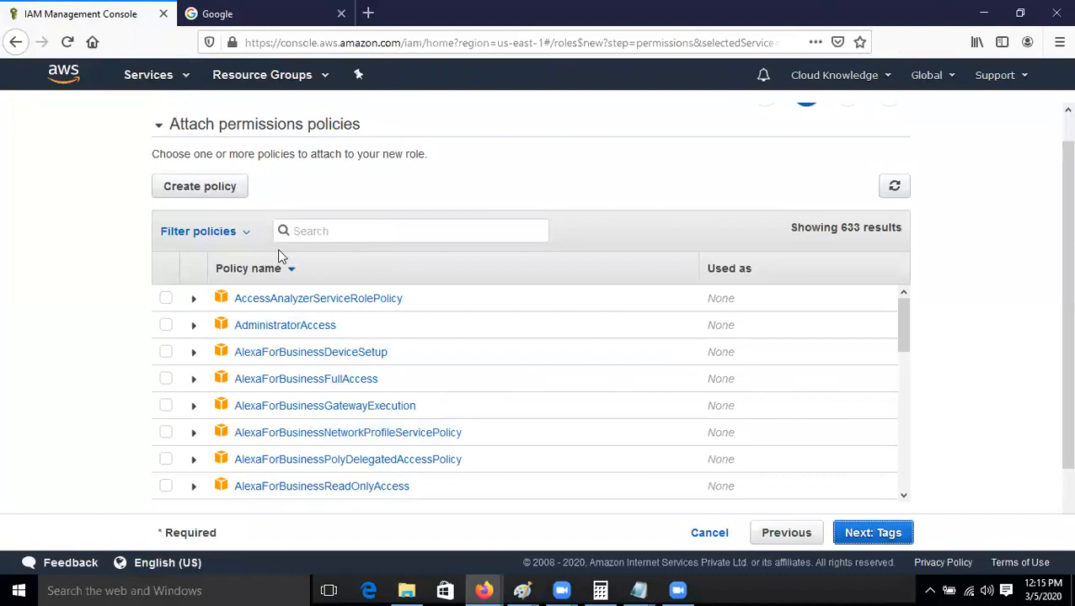
click(299, 330)
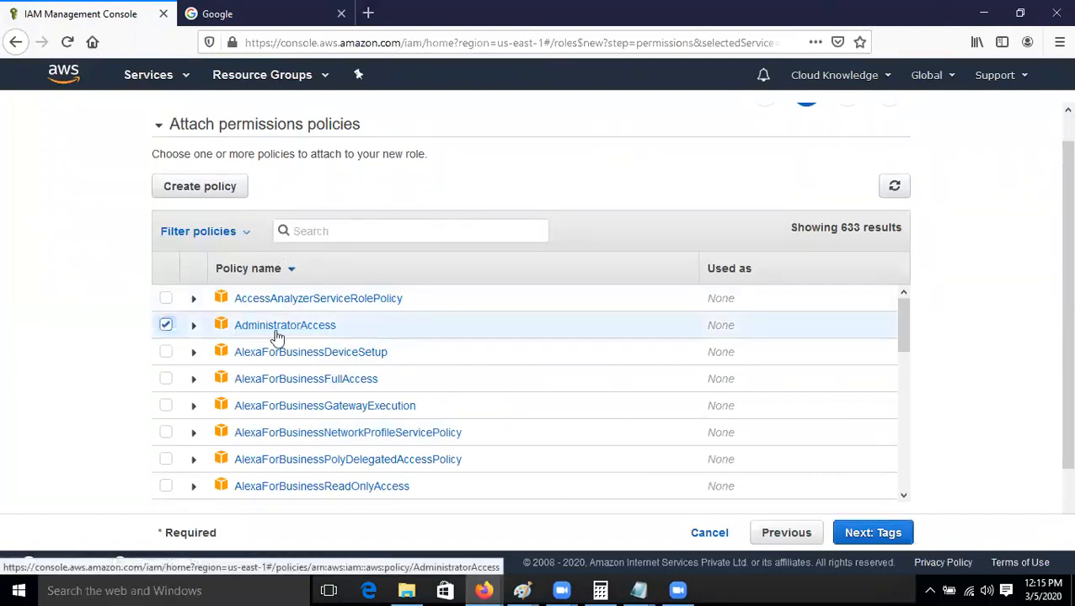
Step: Continue to the role's tags and add a tag with the key Name and the value cloudknowledge
click(868, 533)
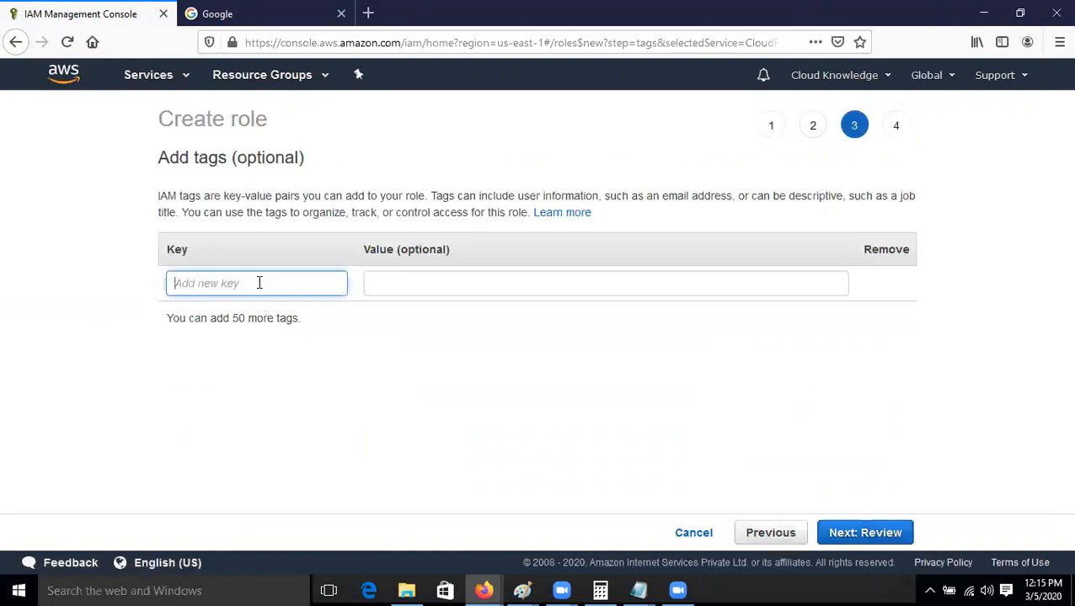
text(Name)
key(Tab)
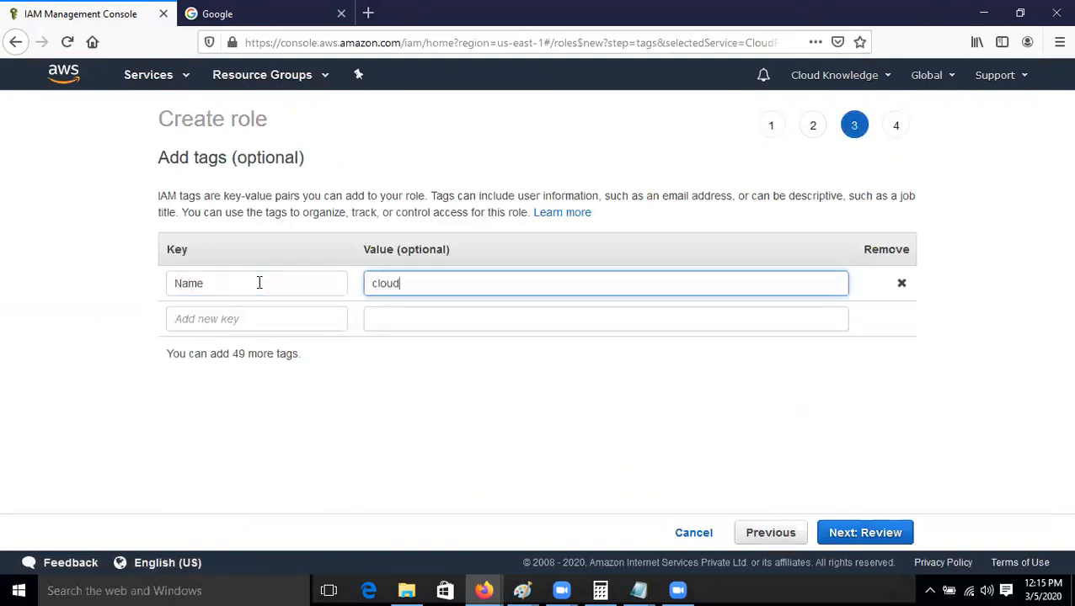
text(cloudknowledge)
Step: Copy the tag value cloudknowledge, use it as the role name in the review, and create the role
double_click(417, 288)
key(ctrl+c)
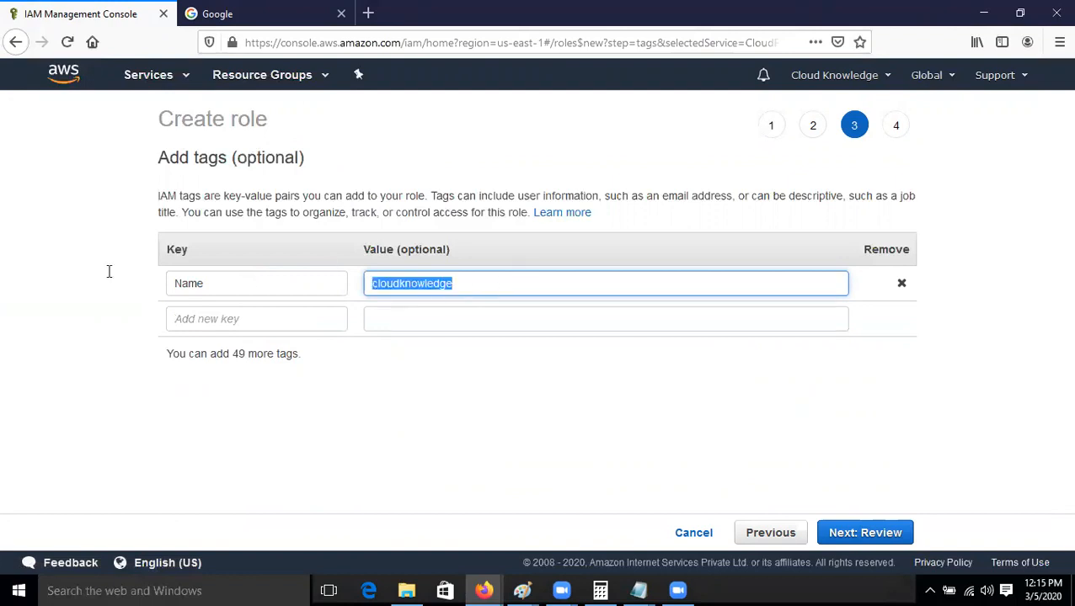
click(864, 533)
click(439, 220)
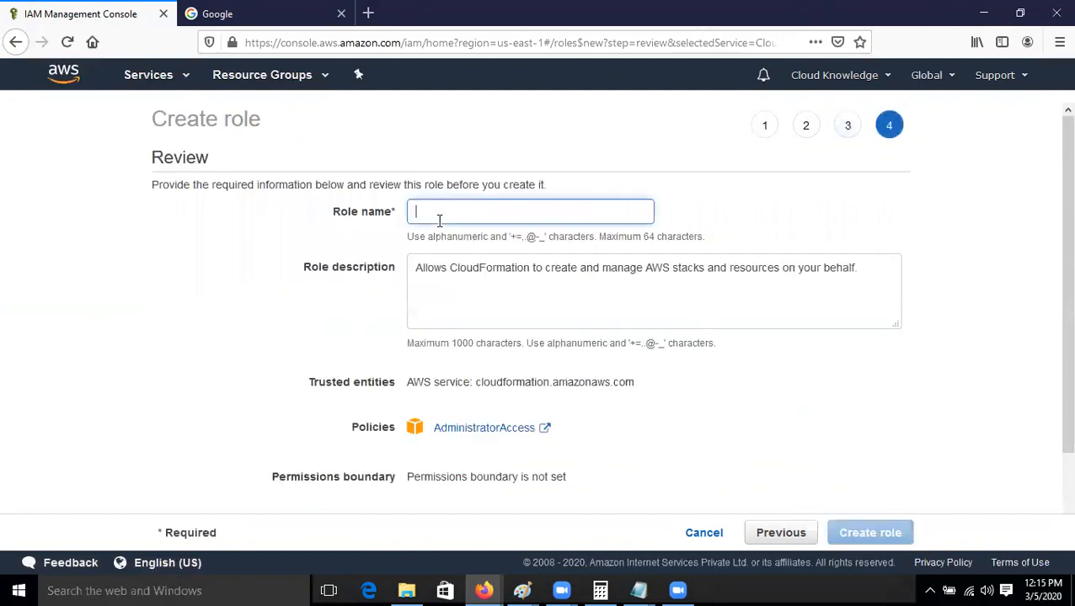
key(ctrl+v)
click(869, 535)
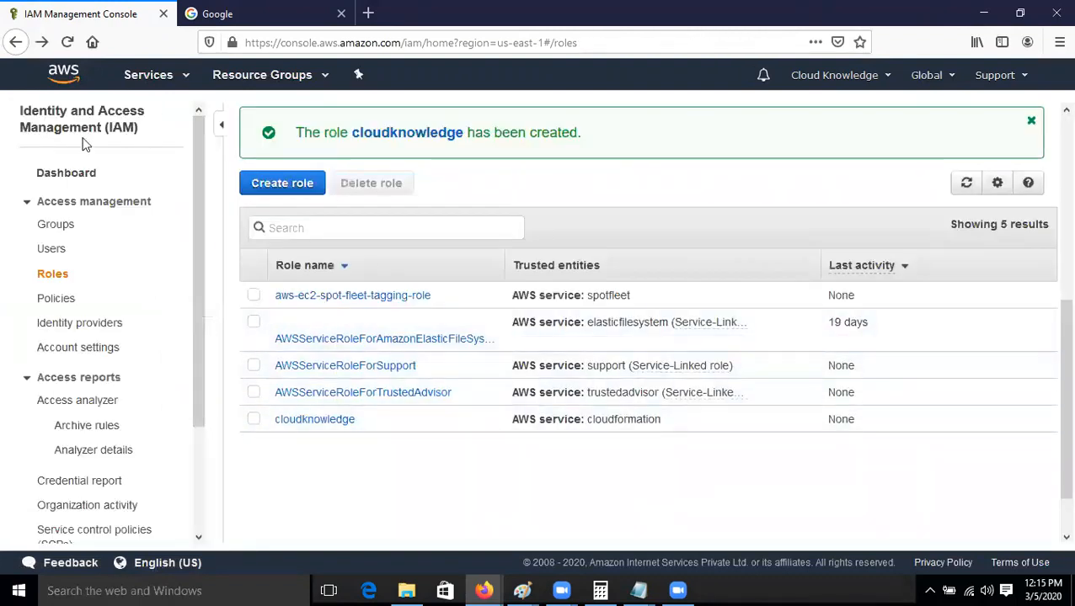
Step: Find the CloudFormation service by searching for "cloudfor" and open its stacks list
click(132, 75)
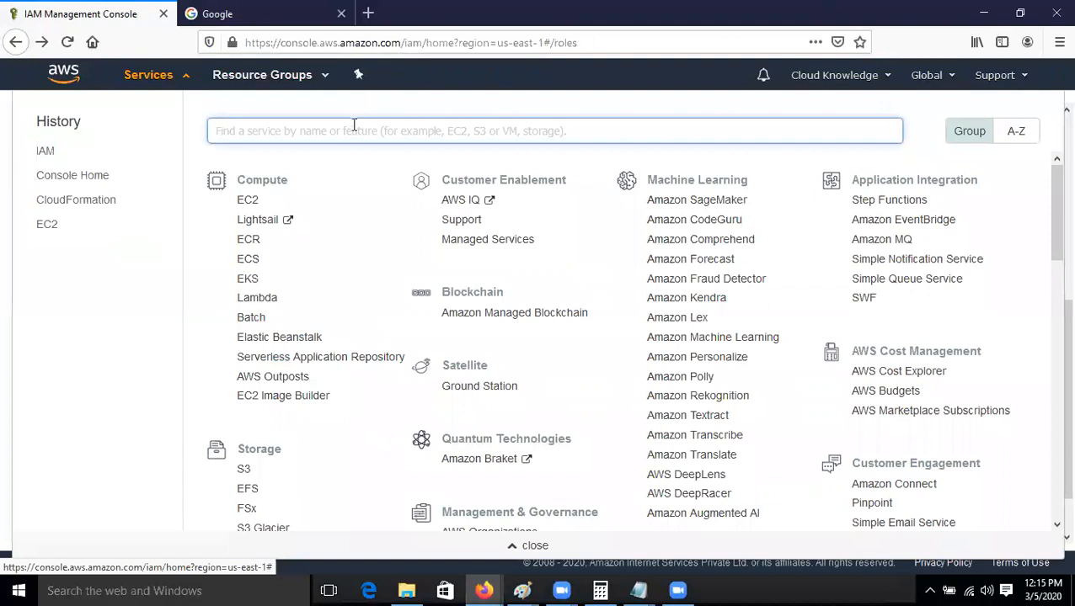
text(cloudfor)
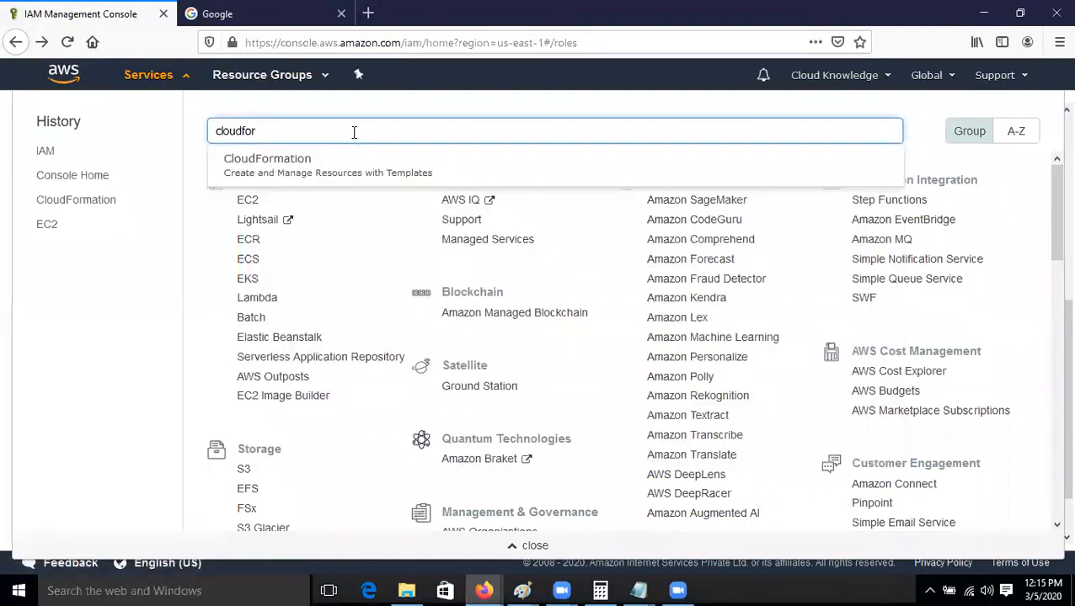
click(323, 169)
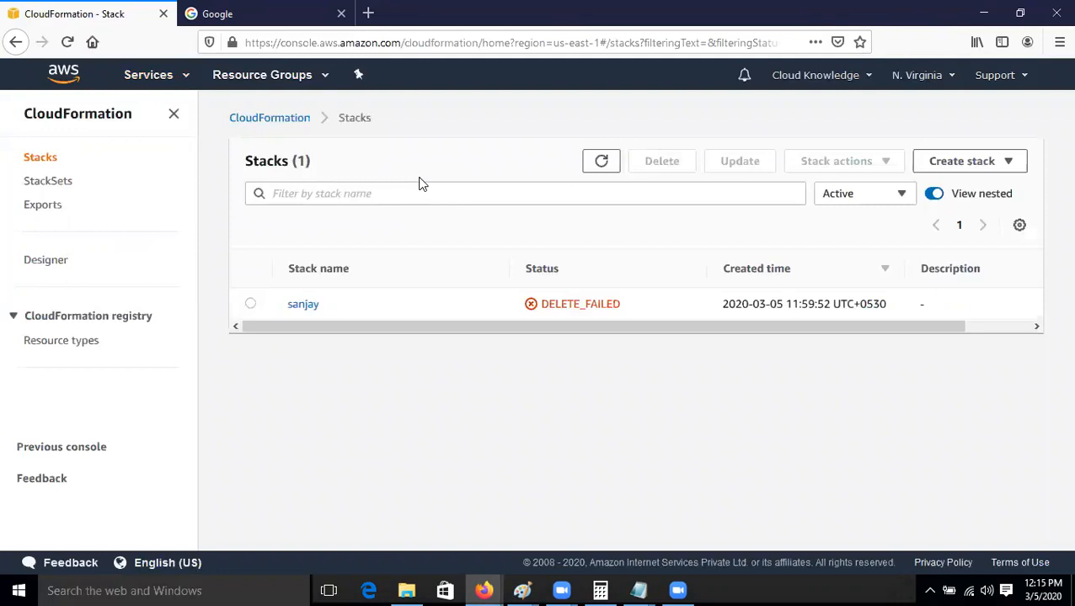
Step: Try to delete the existing stack that has the DELETE_FAILED status
click(251, 305)
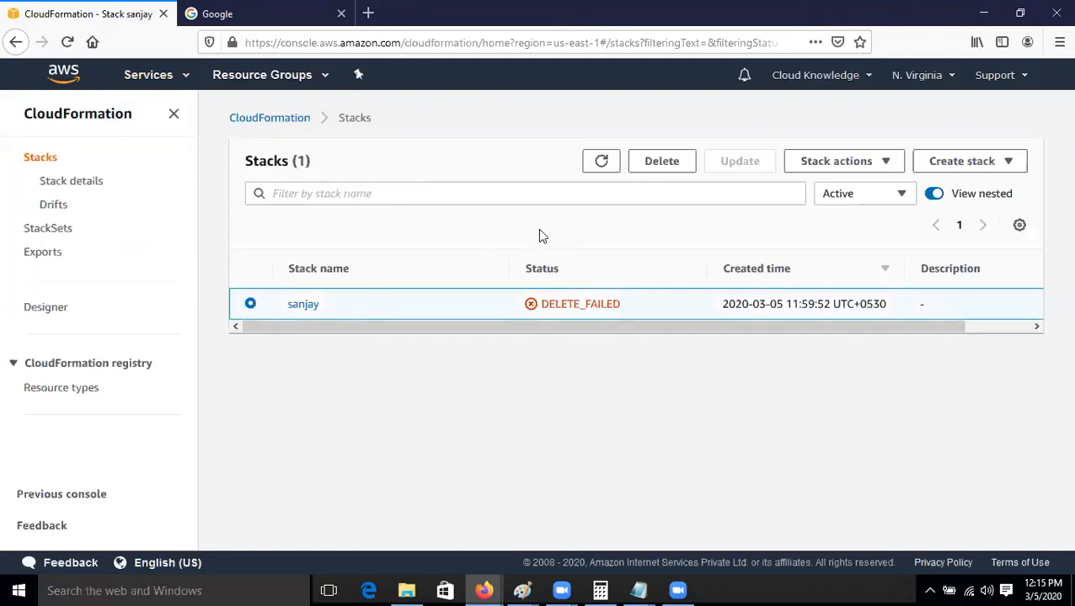
click(662, 160)
click(712, 501)
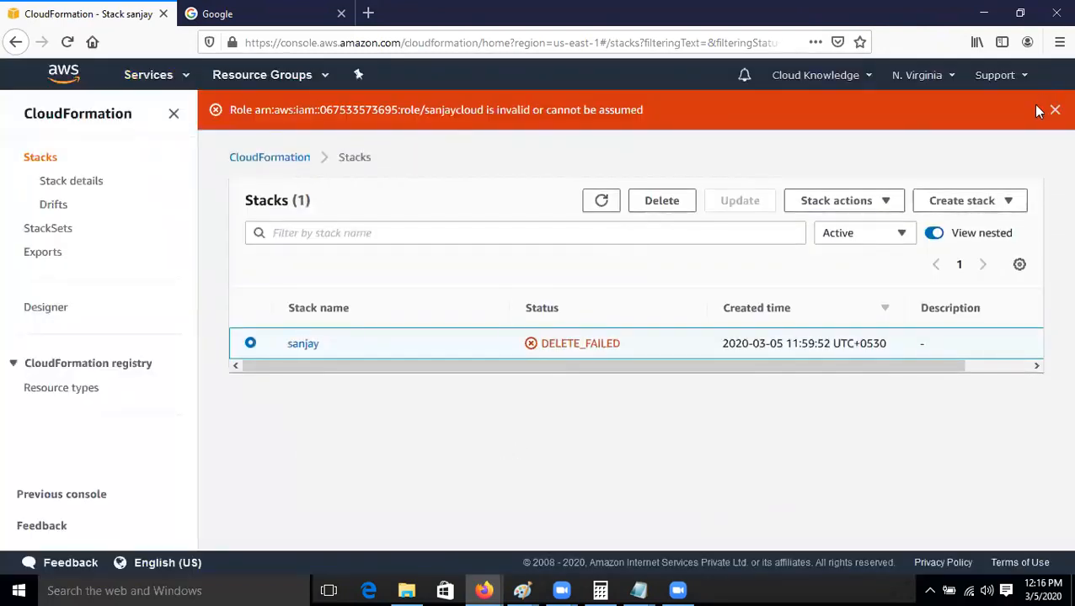
click(1055, 110)
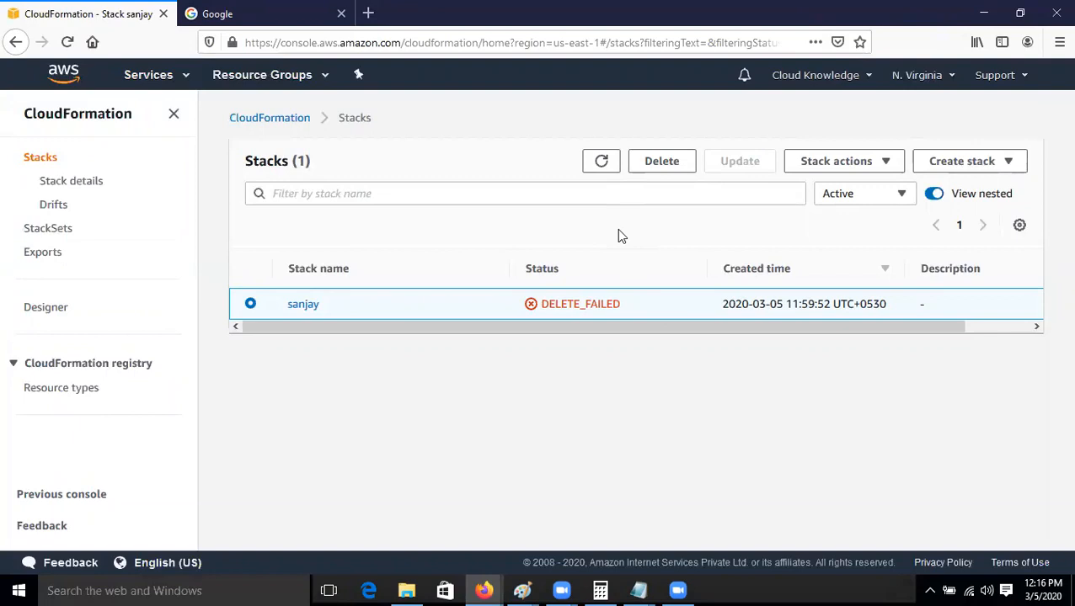
Step: Refresh the stacks list and try to delete the existing stack again while retaining its FirstEc2Instance resource
click(602, 161)
click(659, 167)
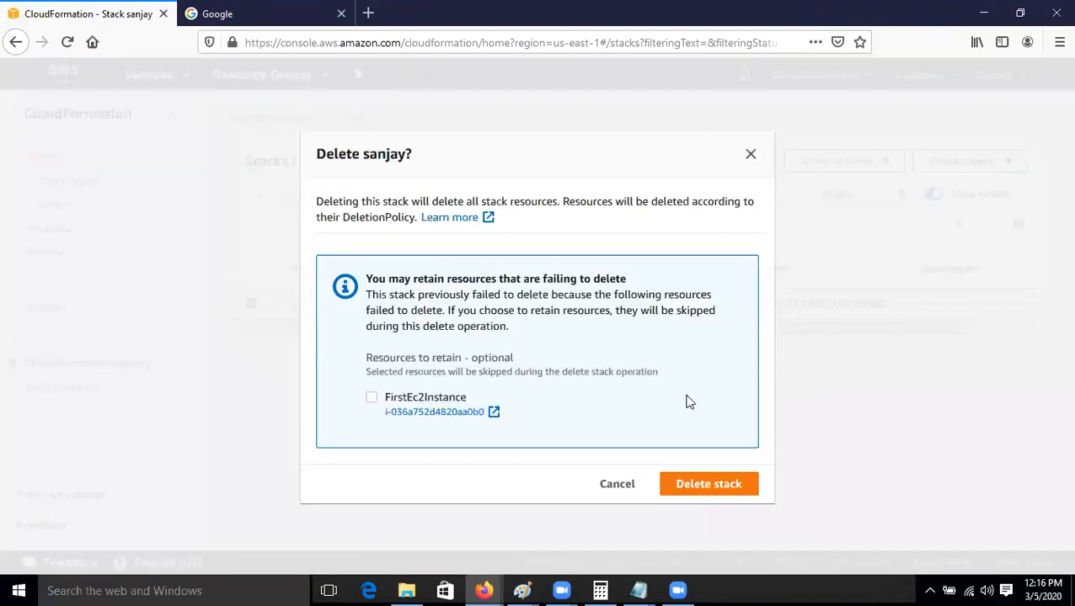
click(372, 398)
click(714, 487)
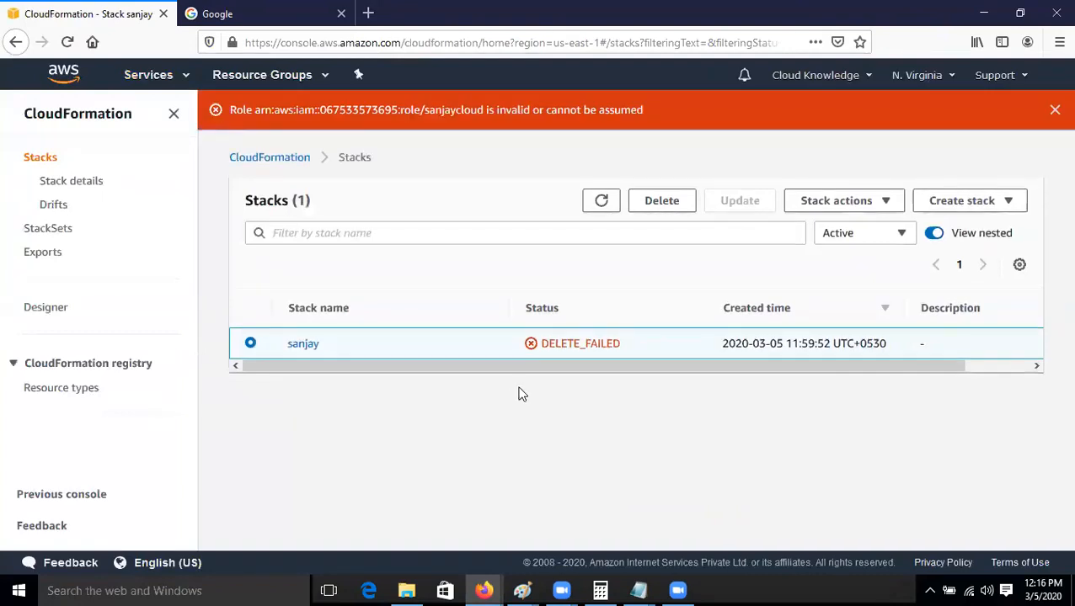
click(601, 209)
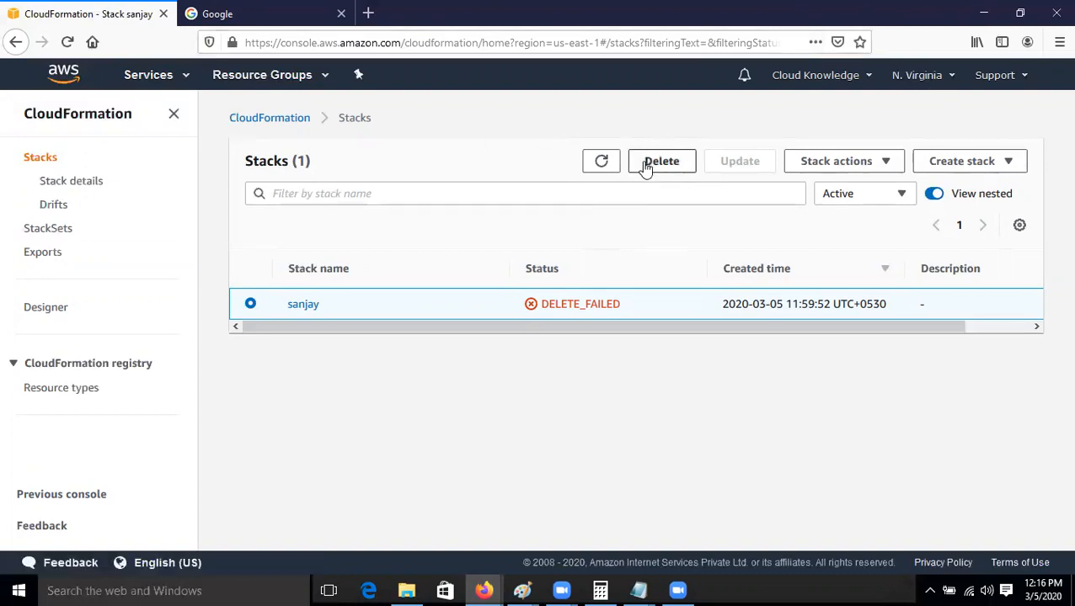
click(1015, 167)
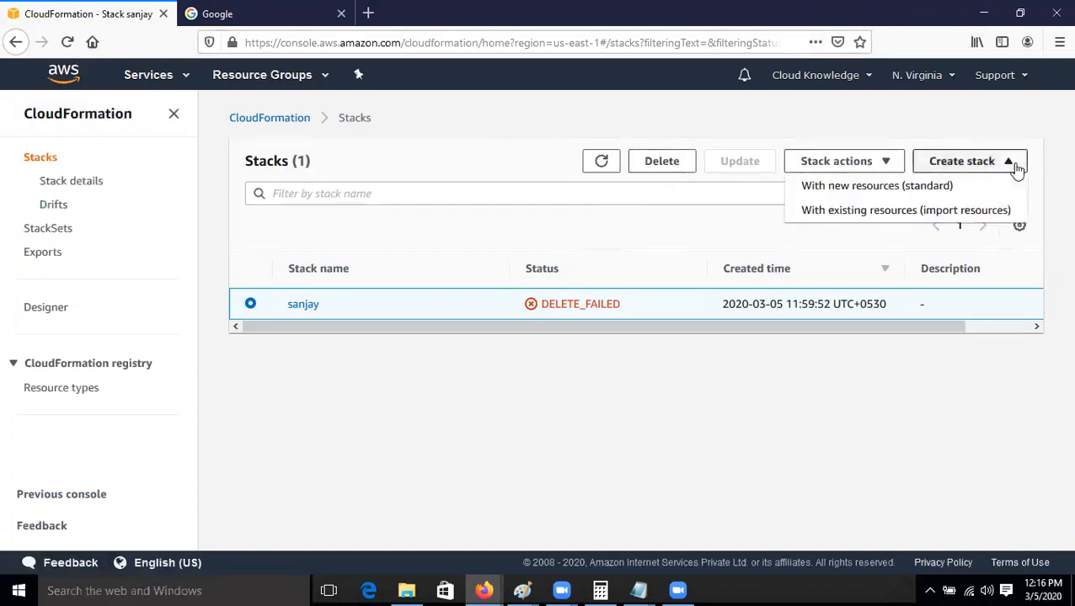
click(923, 195)
scroll(473, 358, down, 2)
scroll(690, 405, down, 1)
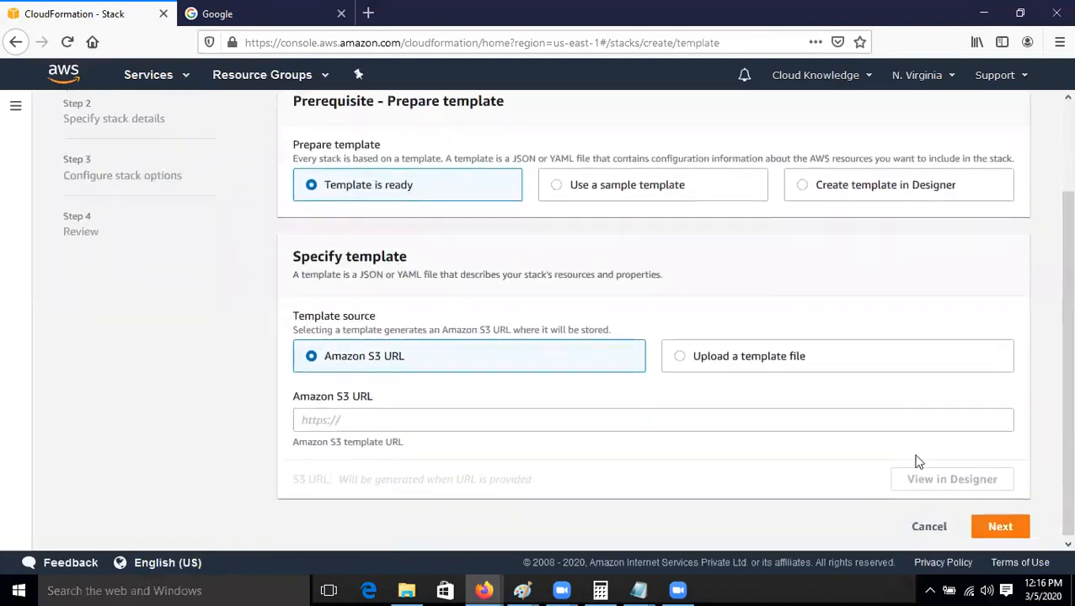
click(930, 527)
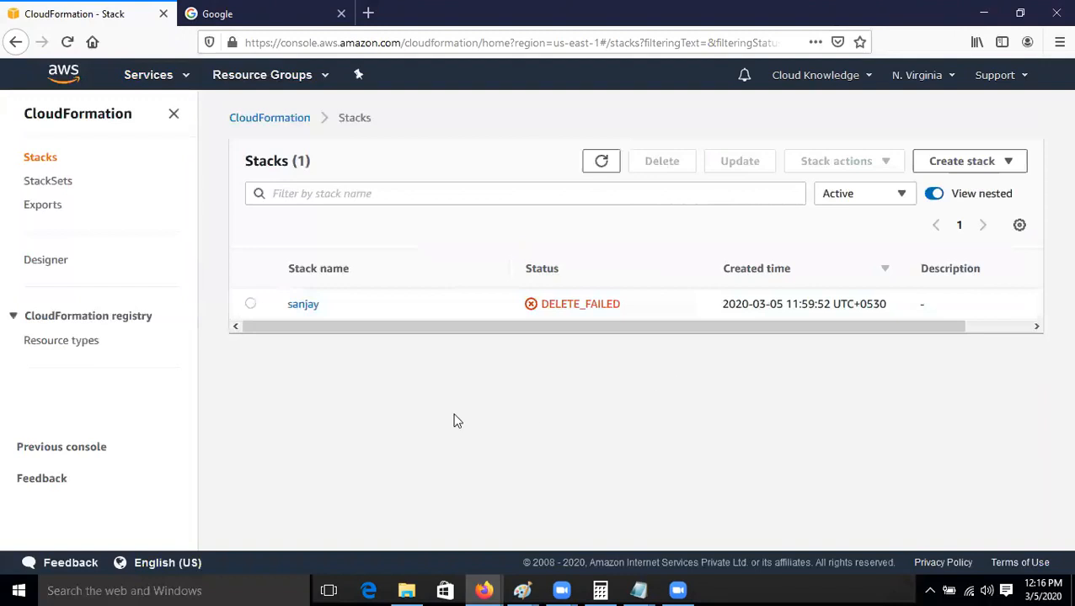
Step: Switch the CloudFormation console to the US West (N. California) region
click(250, 305)
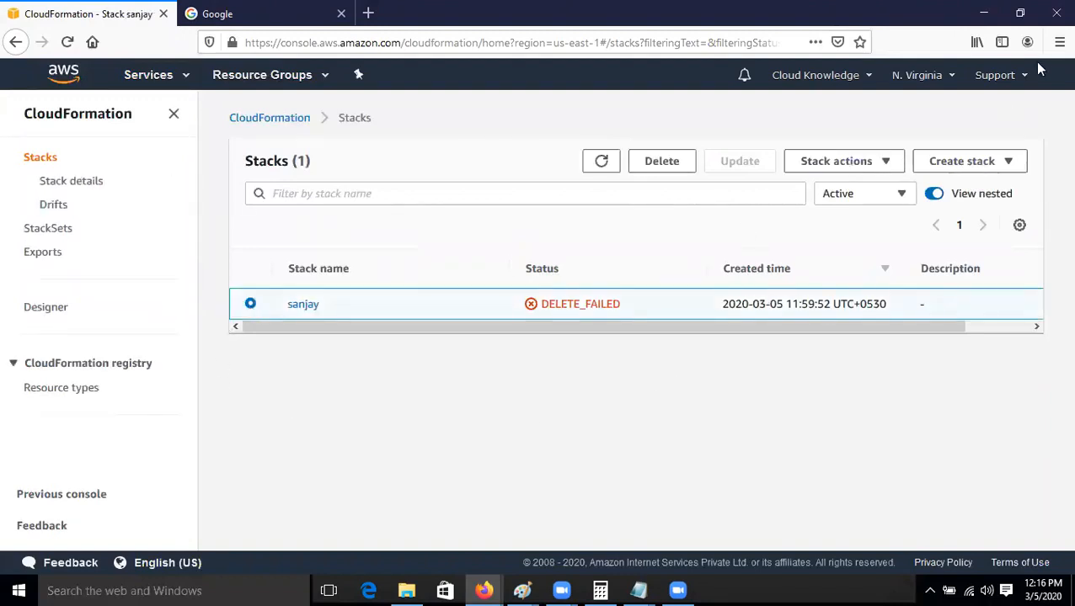
click(924, 81)
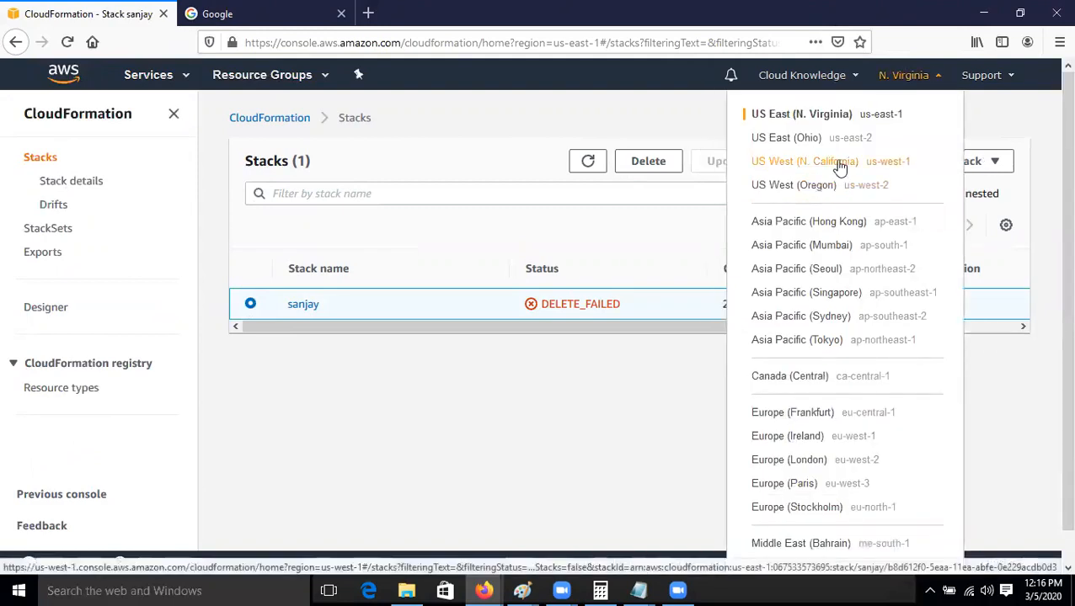
click(856, 176)
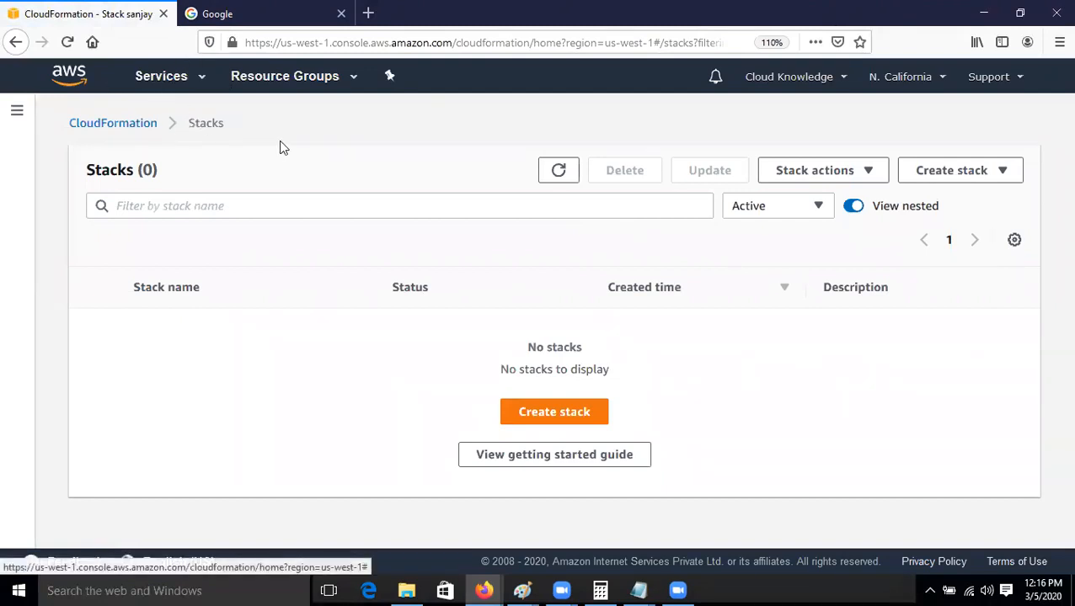
Step: Open the roles list in the IAM service, select the cloudknowledge role and refresh the list to check it
click(180, 78)
text(iam)
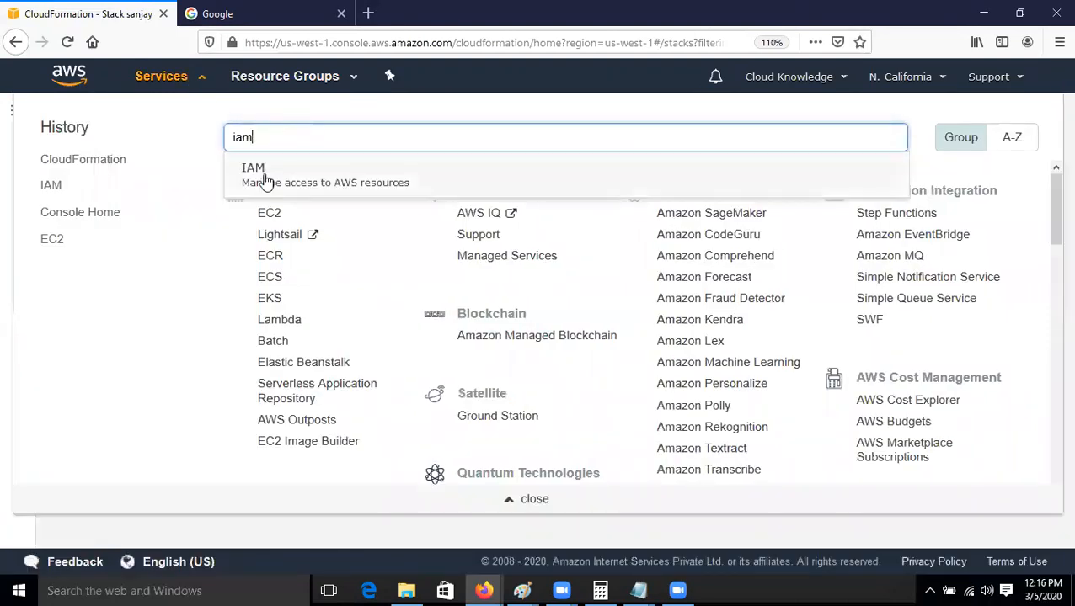
click(264, 177)
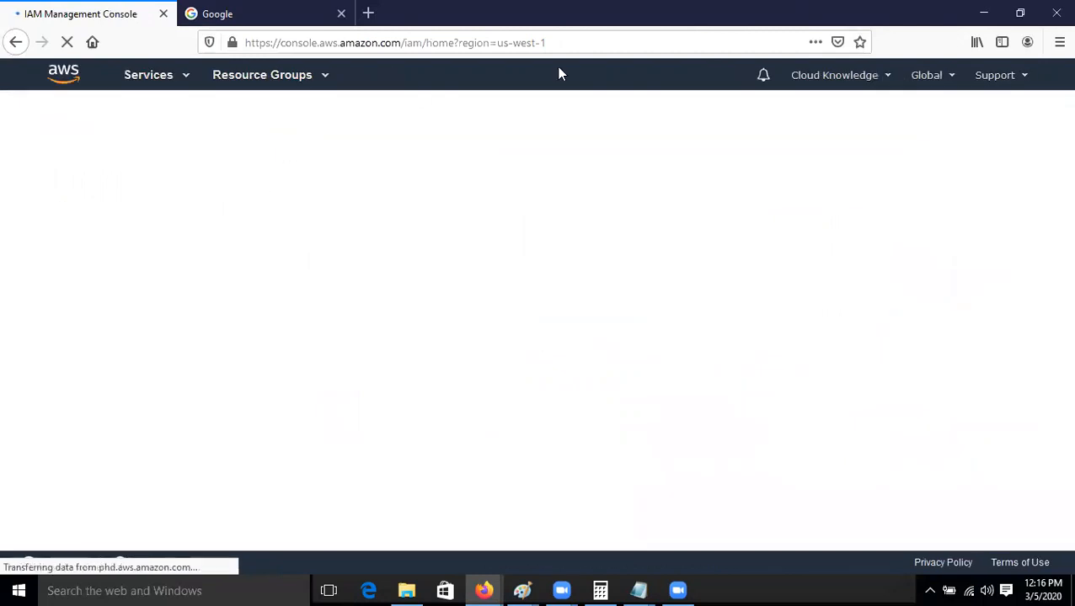
click(51, 274)
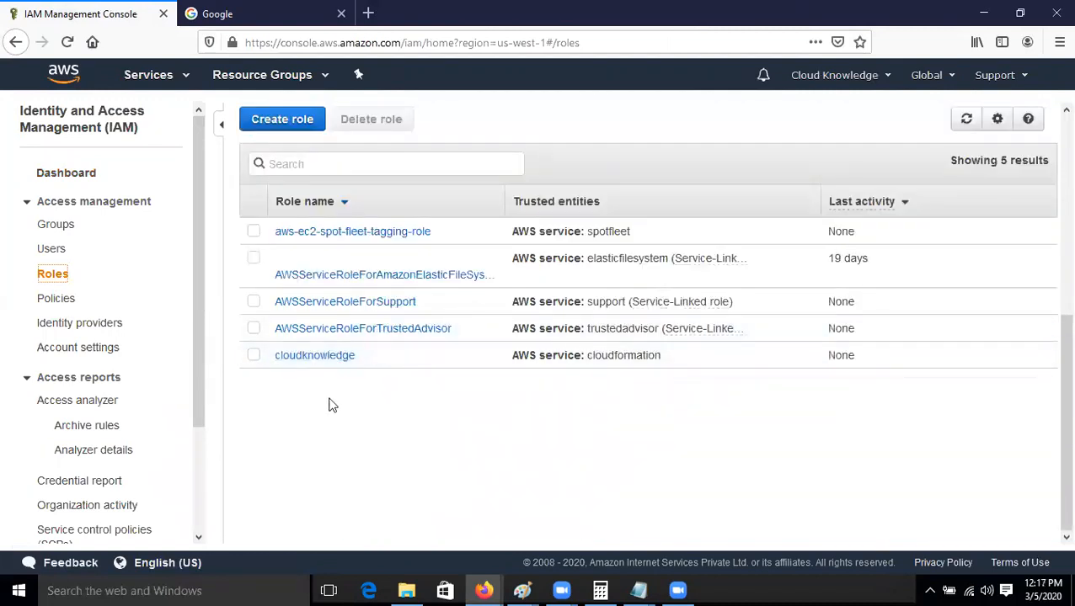
click(254, 357)
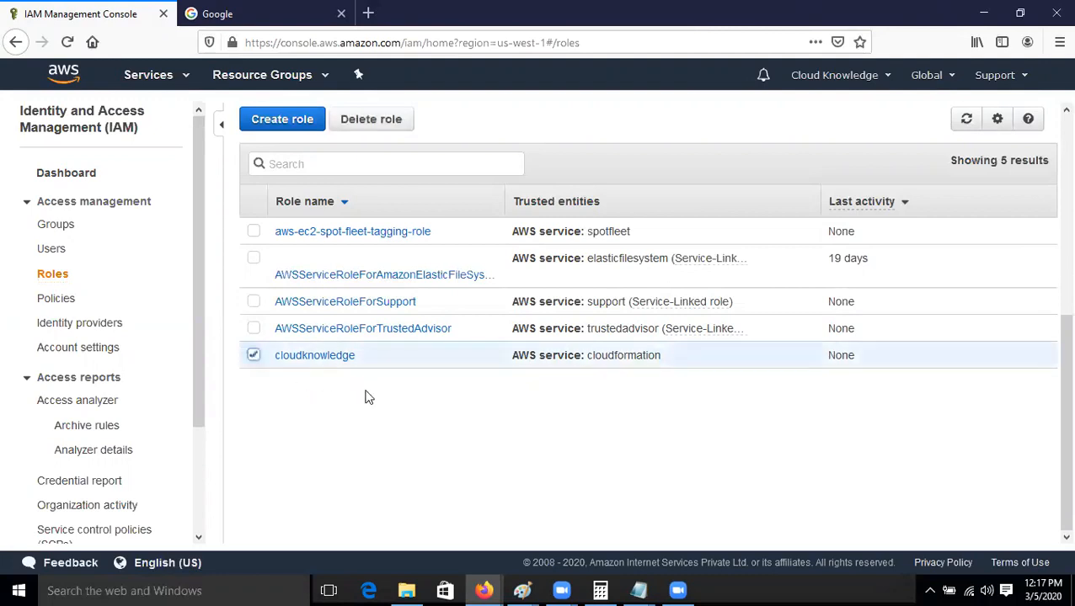
click(966, 119)
scroll(392, 413, up, 5)
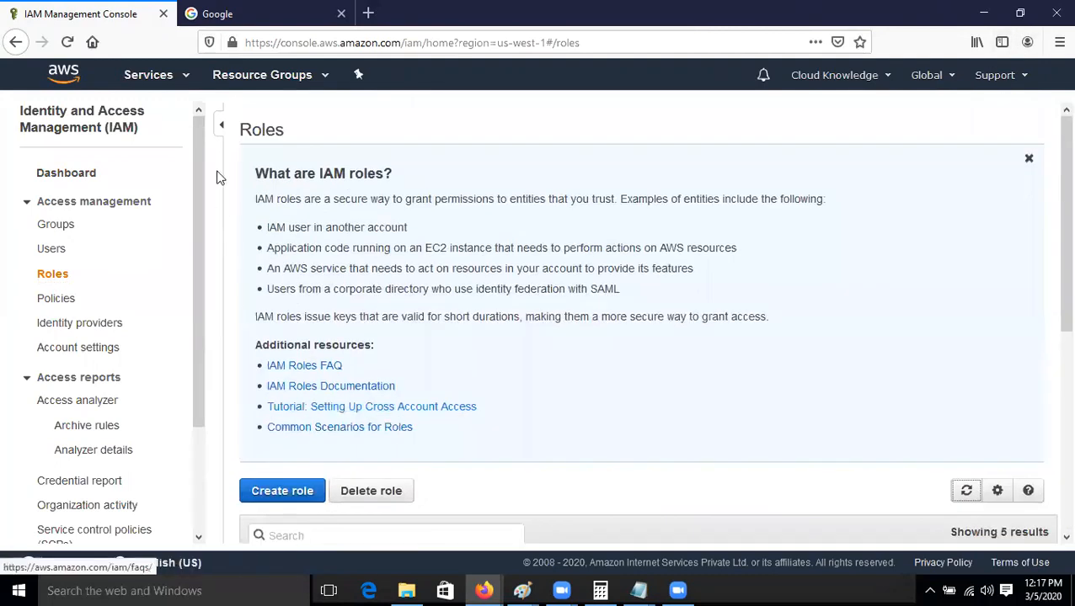
Step: Return to the console home page and check the ImageId value in the cloudknowledgecode template in Notepad
click(147, 75)
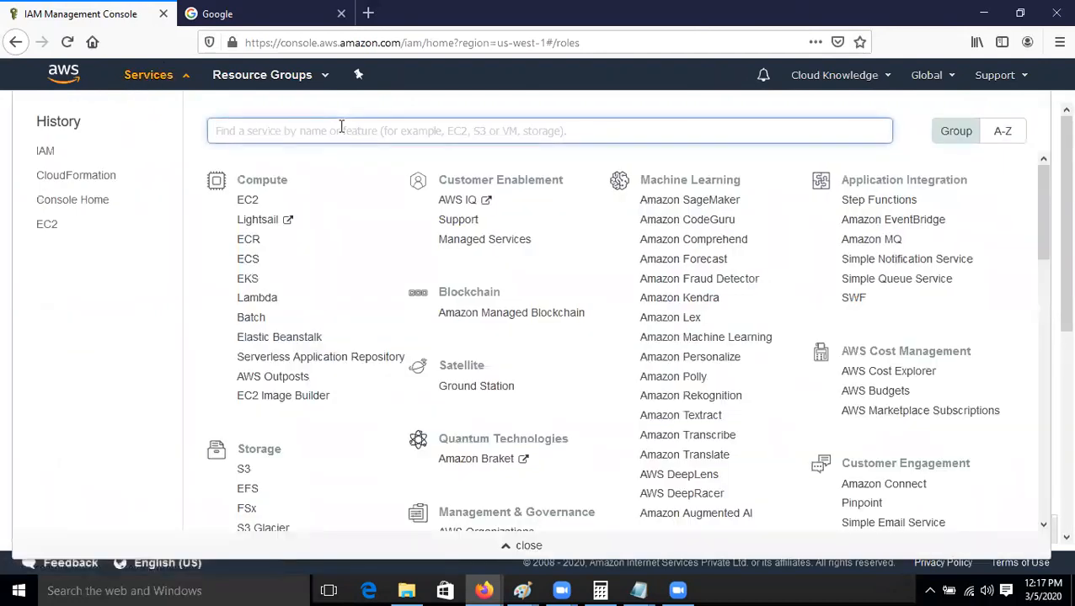
click(68, 77)
mouse_move(638, 590)
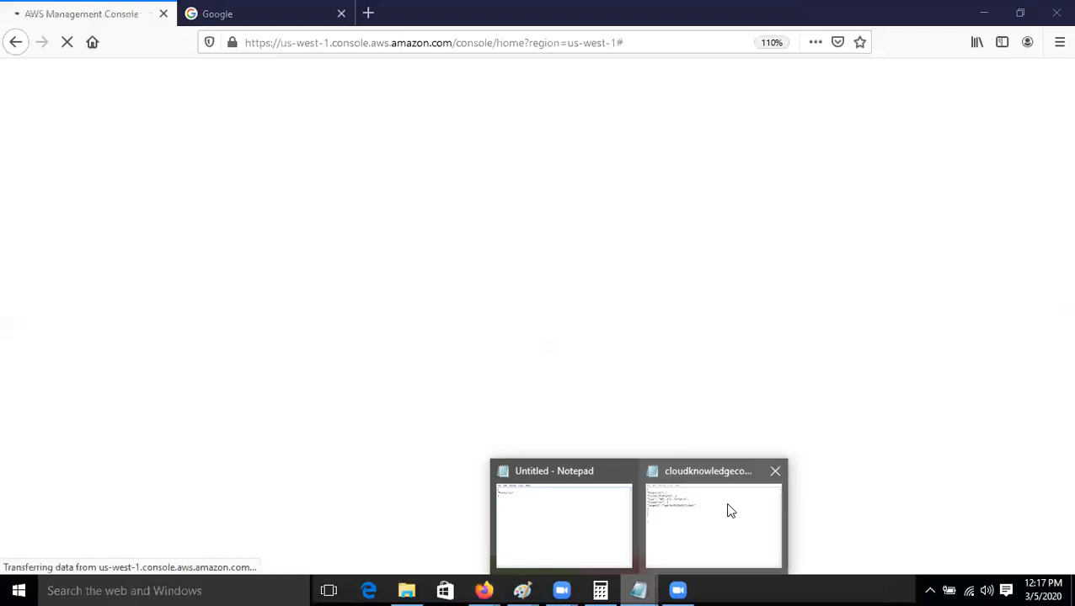
click(730, 509)
drag(387, 325, 519, 320)
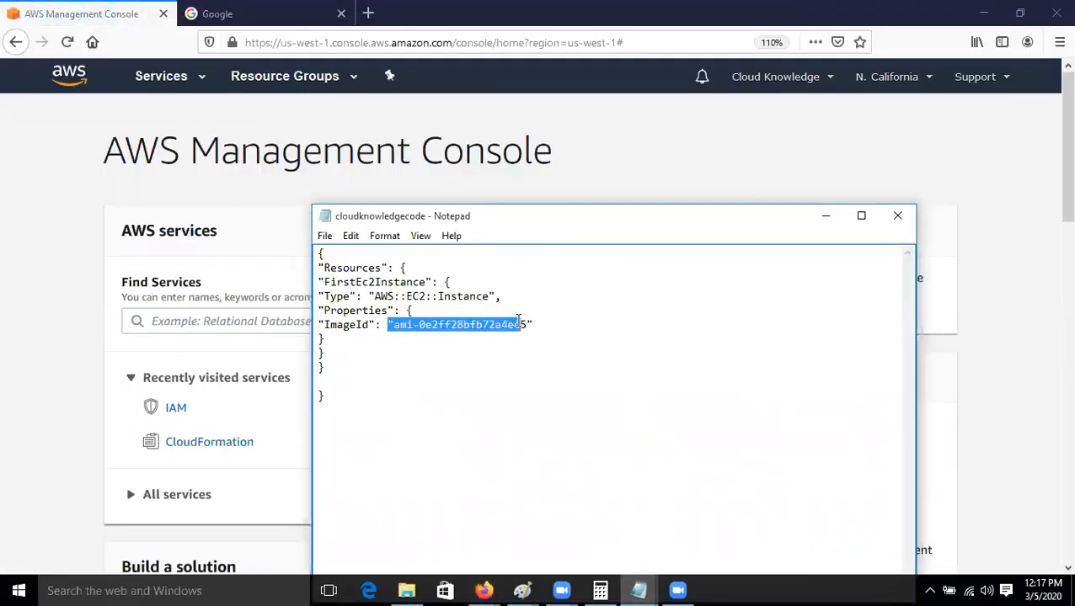
click(686, 172)
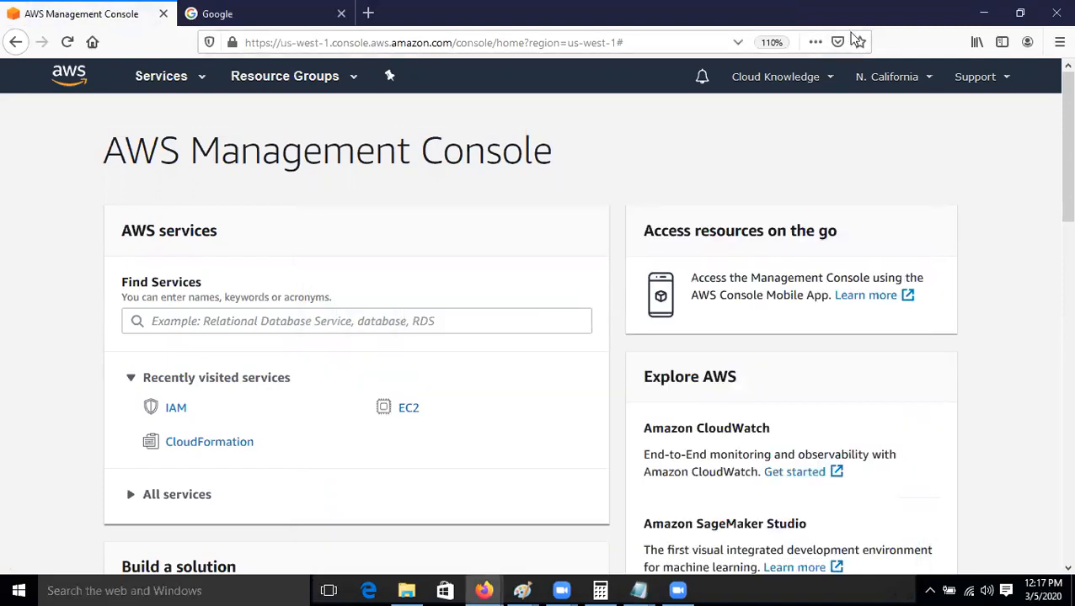
Step: Open the EC2 service in the N. California region and start the launch instance wizard to view its Amazon Machine Images
click(175, 409)
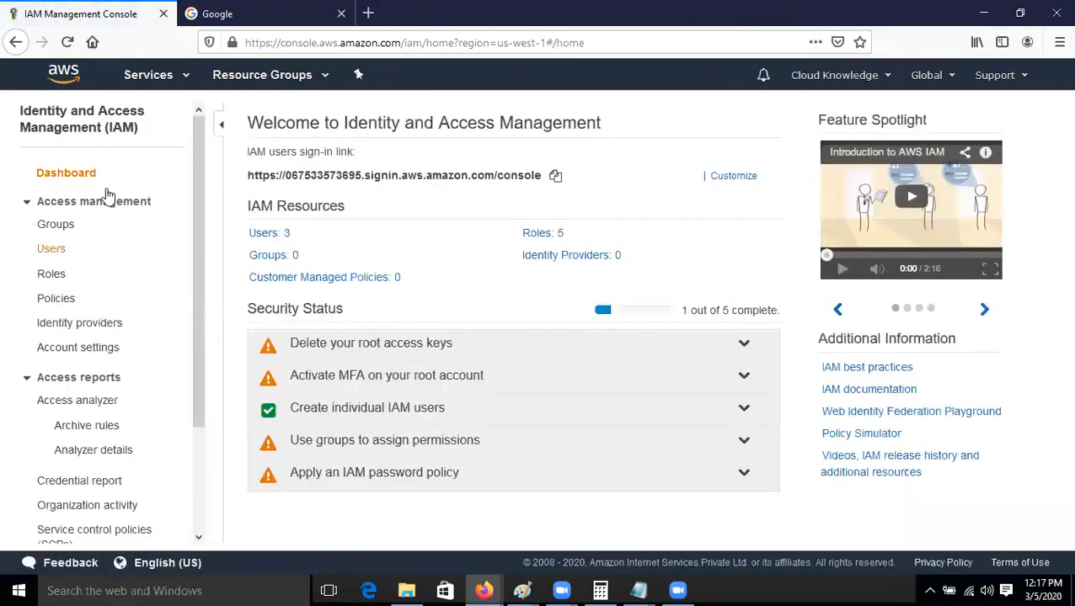
click(61, 77)
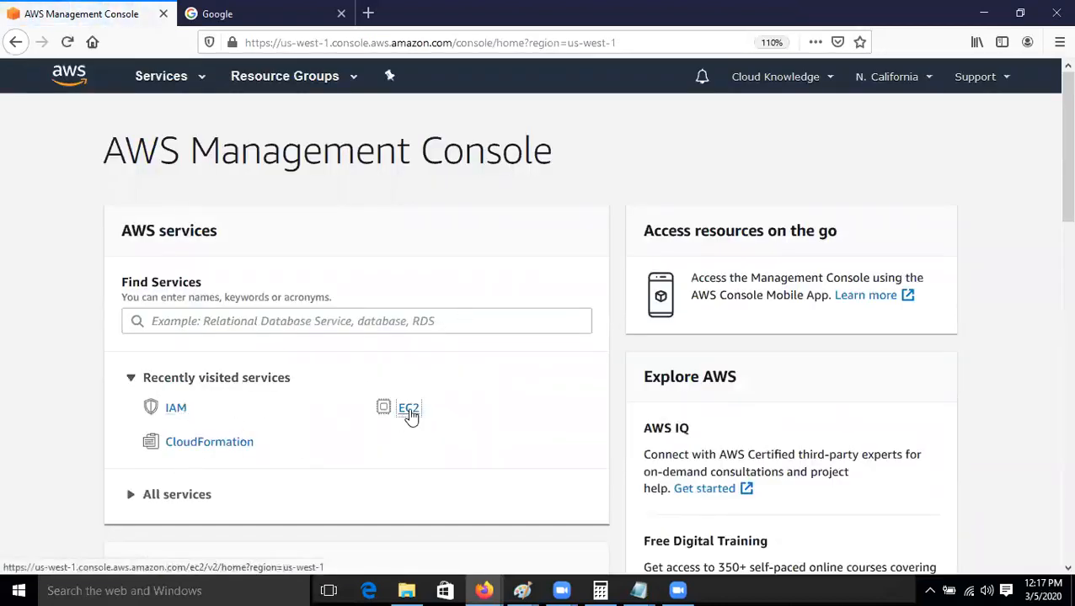
click(409, 413)
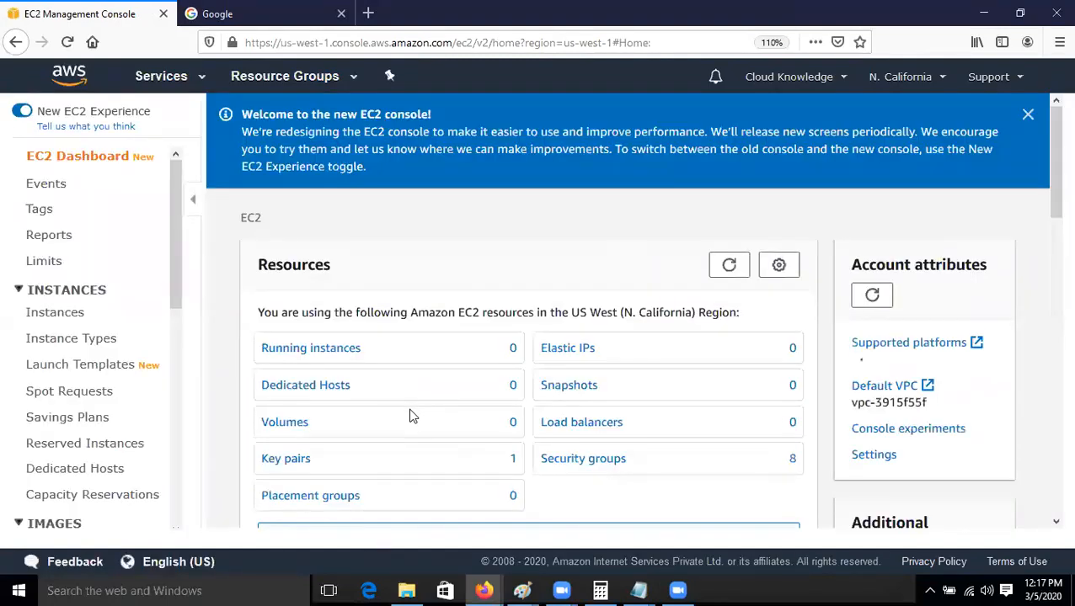
scroll(431, 451, down, 3)
scroll(431, 451, down, 4)
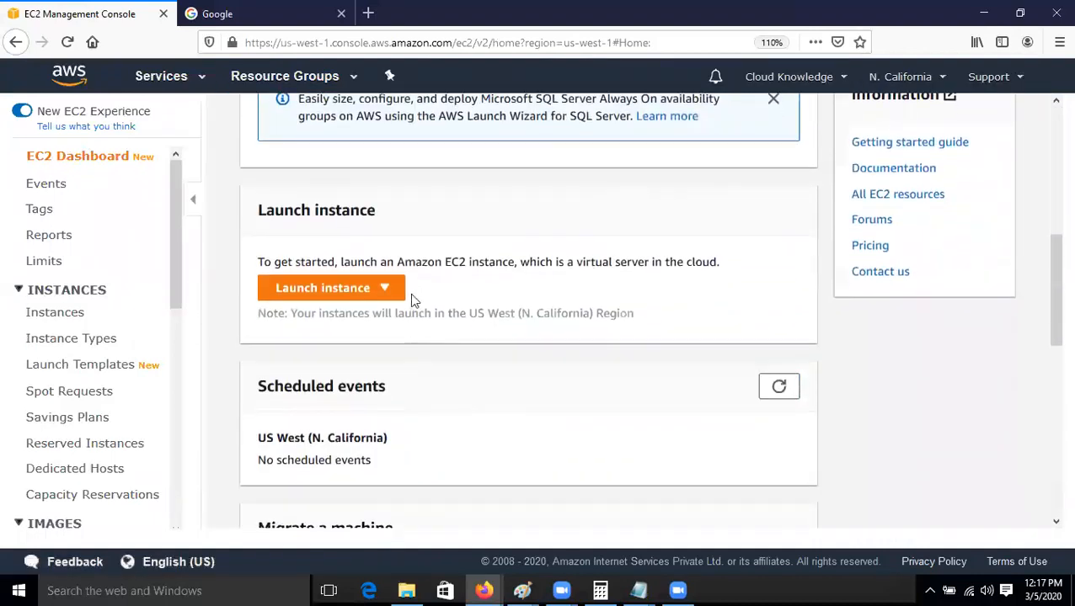
click(384, 295)
click(286, 314)
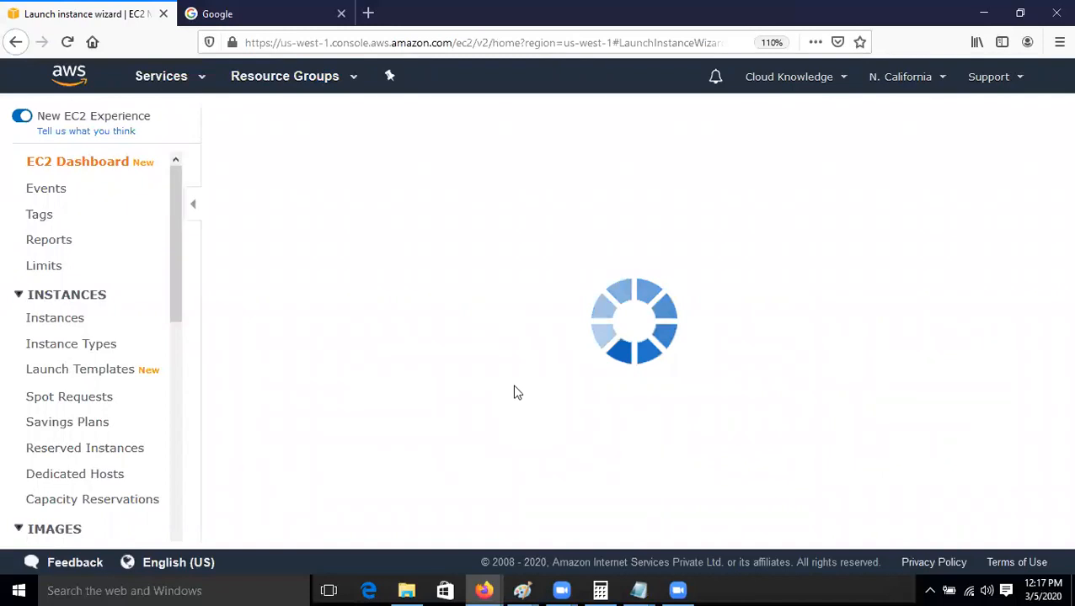
scroll(711, 386, down, 2)
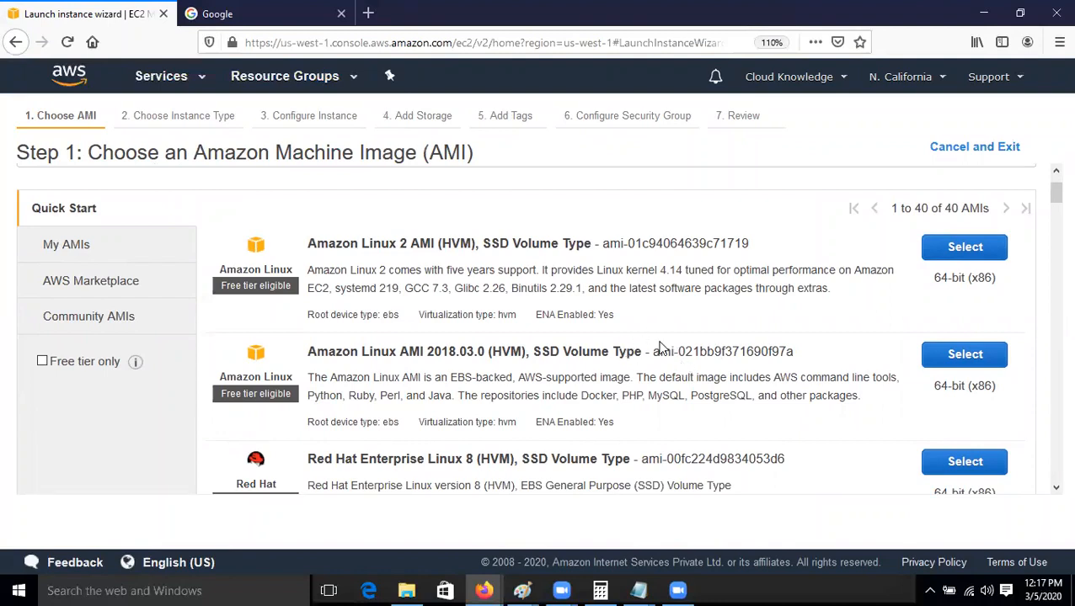
Step: Copy the AMI ID of Amazon Linux AMI 2018.03.0 (HVM), SSD Volume Type from the AMI list
drag(656, 352, 792, 350)
click(791, 352)
right_click(786, 360)
drag(653, 353, 801, 351)
right_click(773, 348)
click(788, 360)
Step: Replace the ImageId value in the cloudknowledgecode Notepad template with ami-021bb9f371690f97a and save the file
click(638, 590)
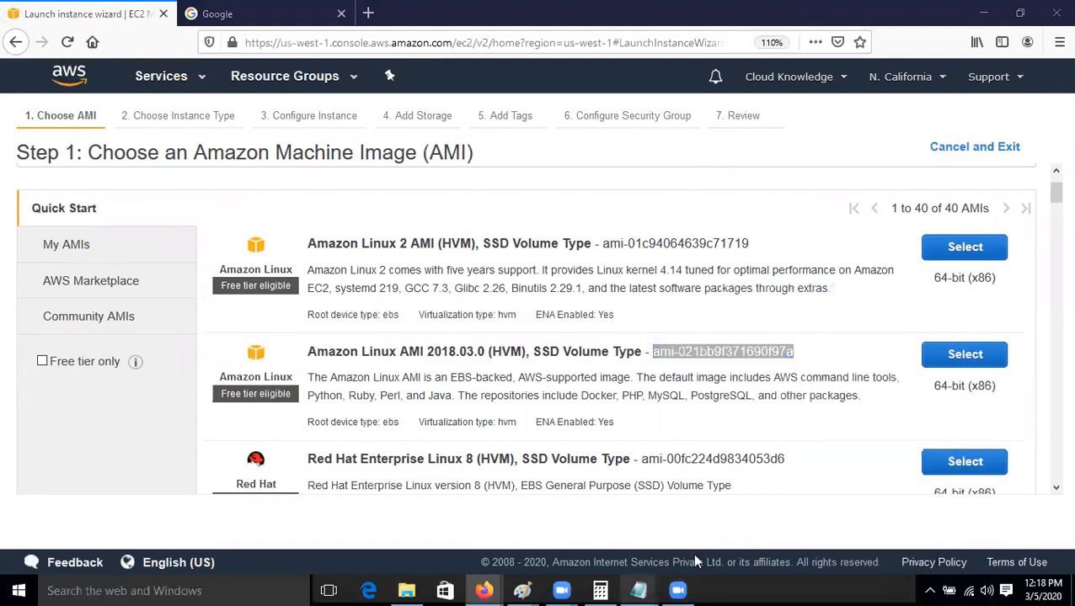
click(716, 527)
click(538, 324)
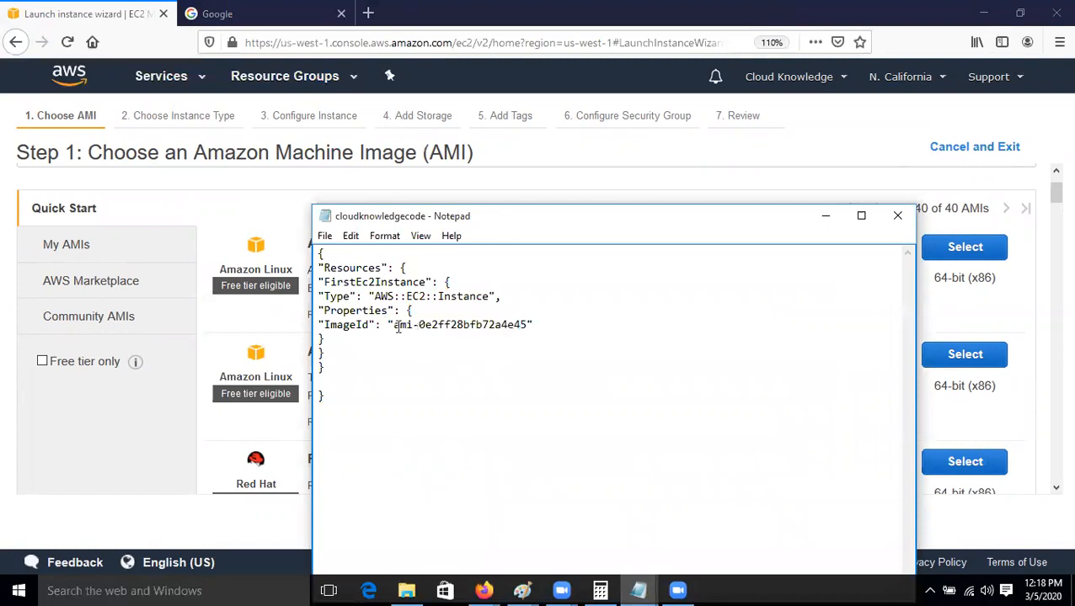
drag(394, 324, 520, 323)
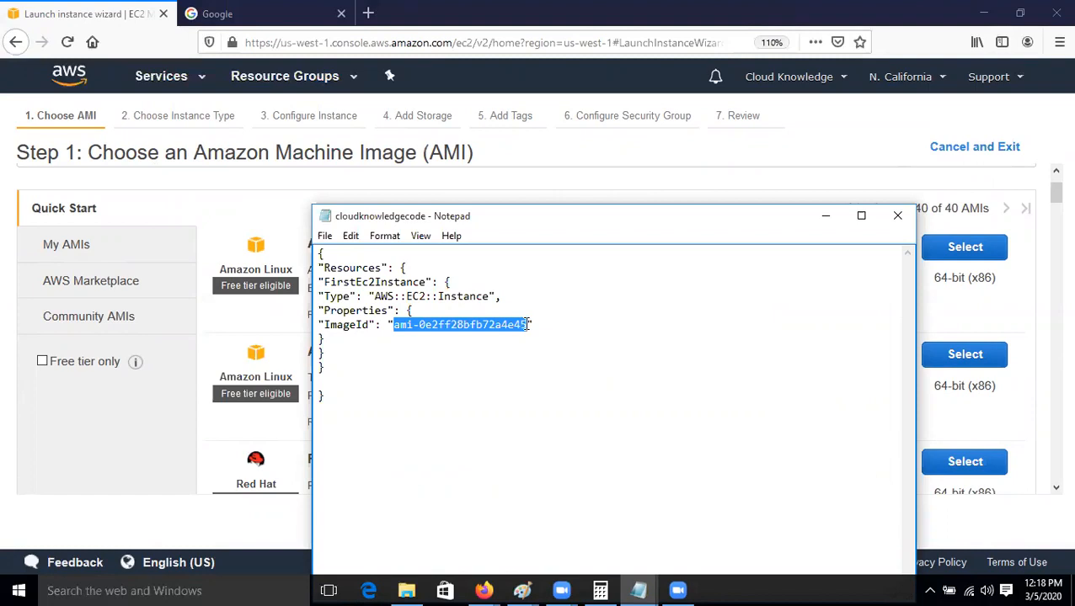
key(ctrl+v)
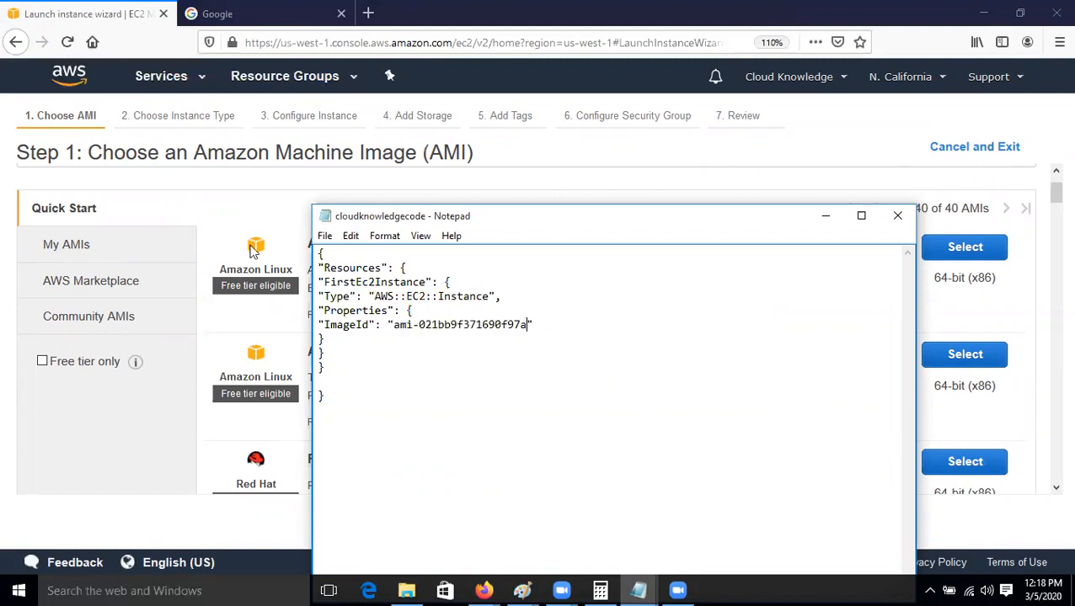
click(324, 237)
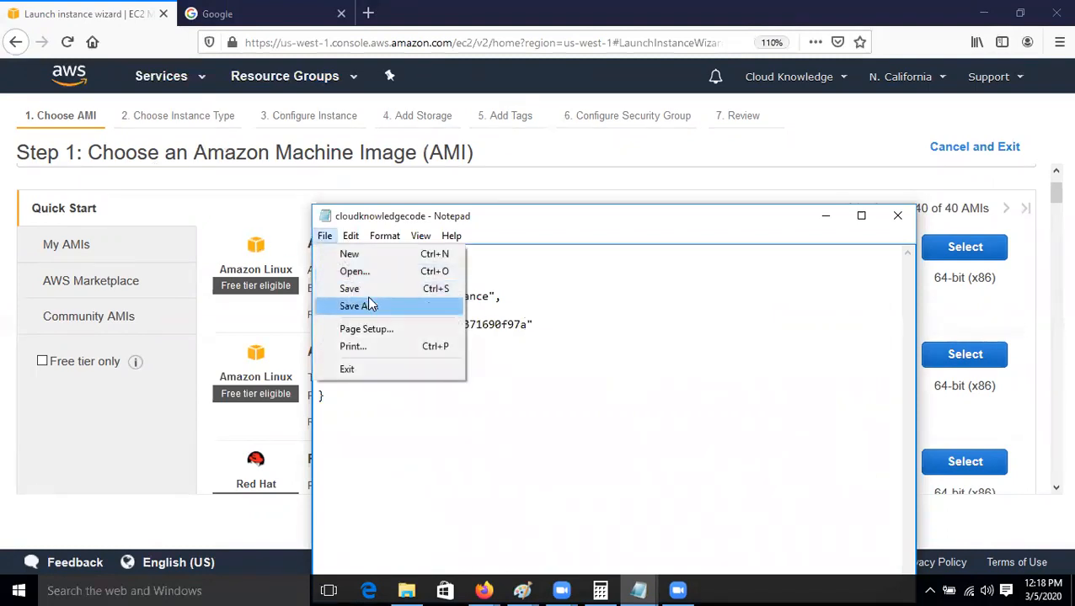
click(367, 290)
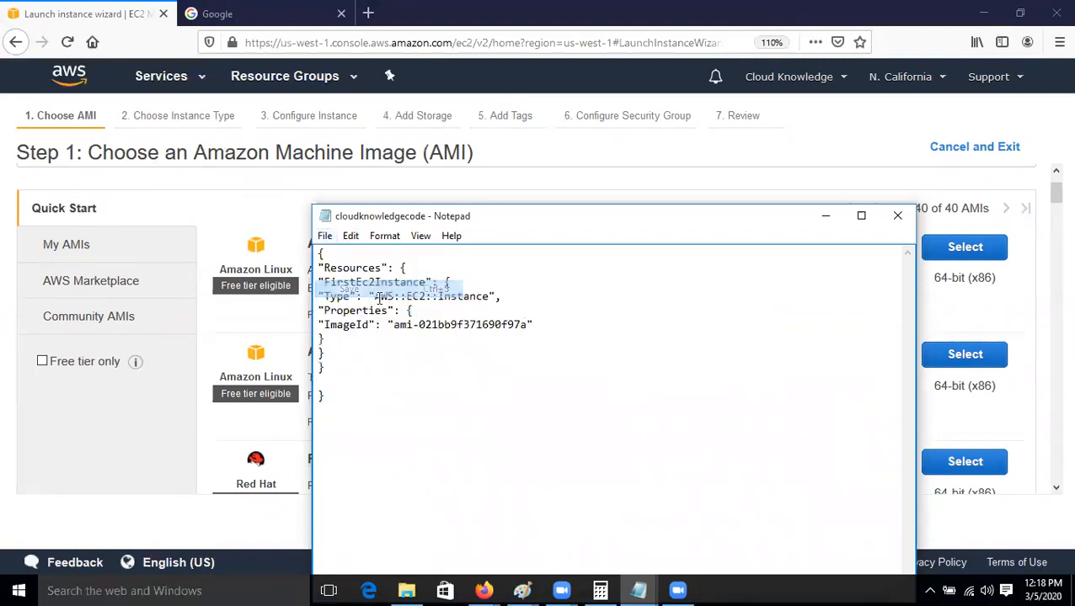
Step: Open the CloudFormation service in the browser, duplicate its tab and return to the original tab
click(165, 77)
text(c)
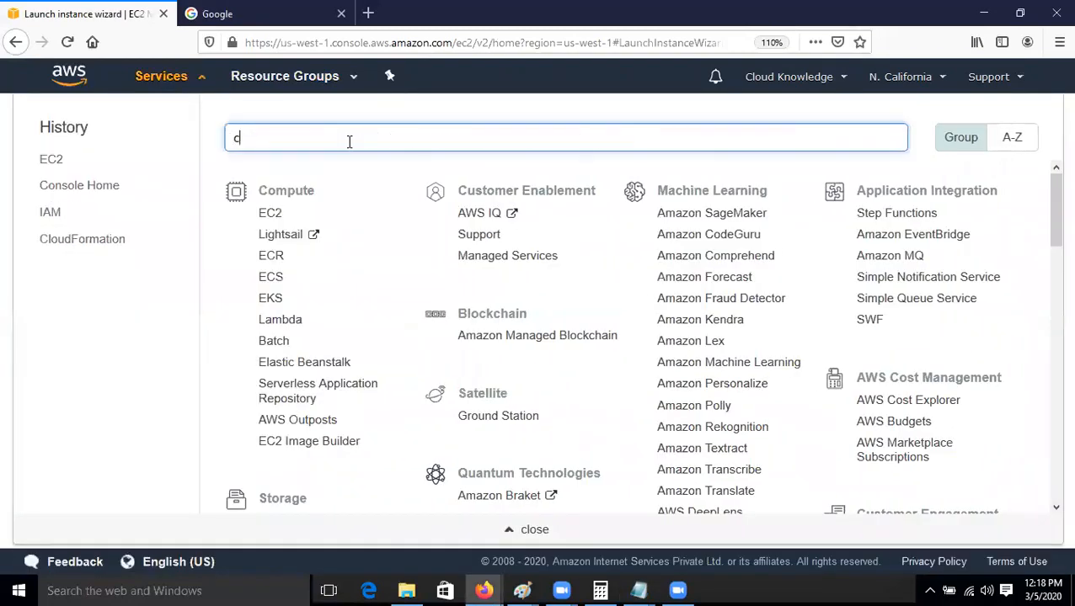
text(loudfor)
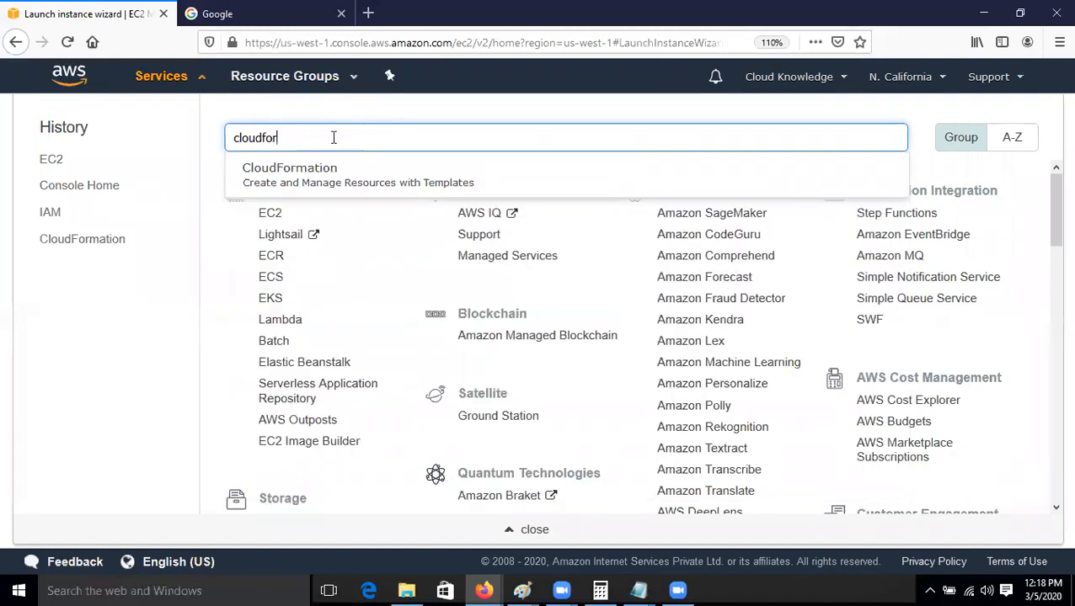
click(314, 181)
right_click(79, 12)
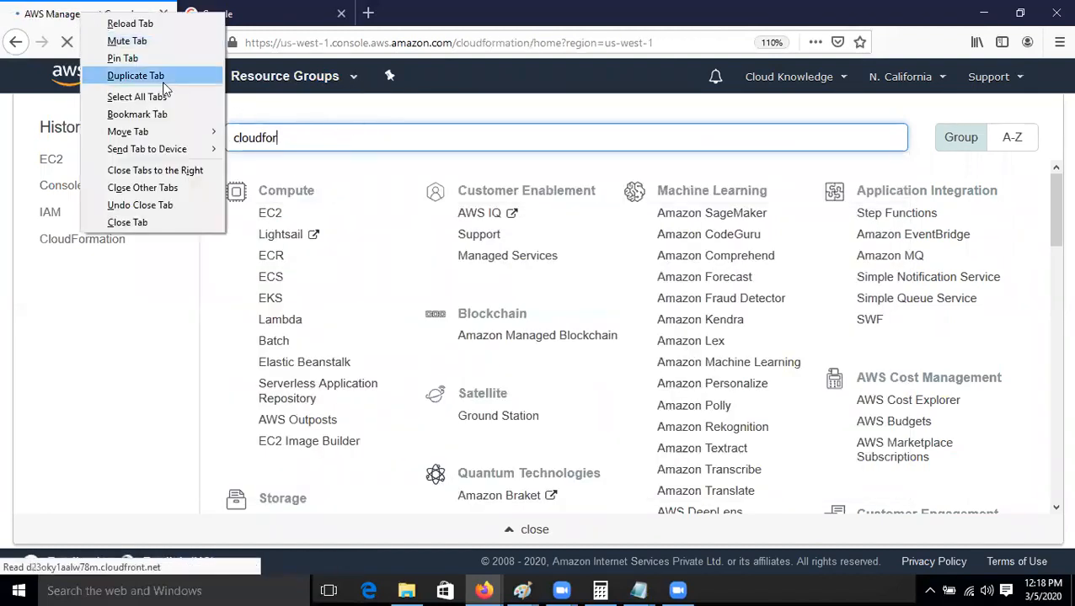
click(164, 83)
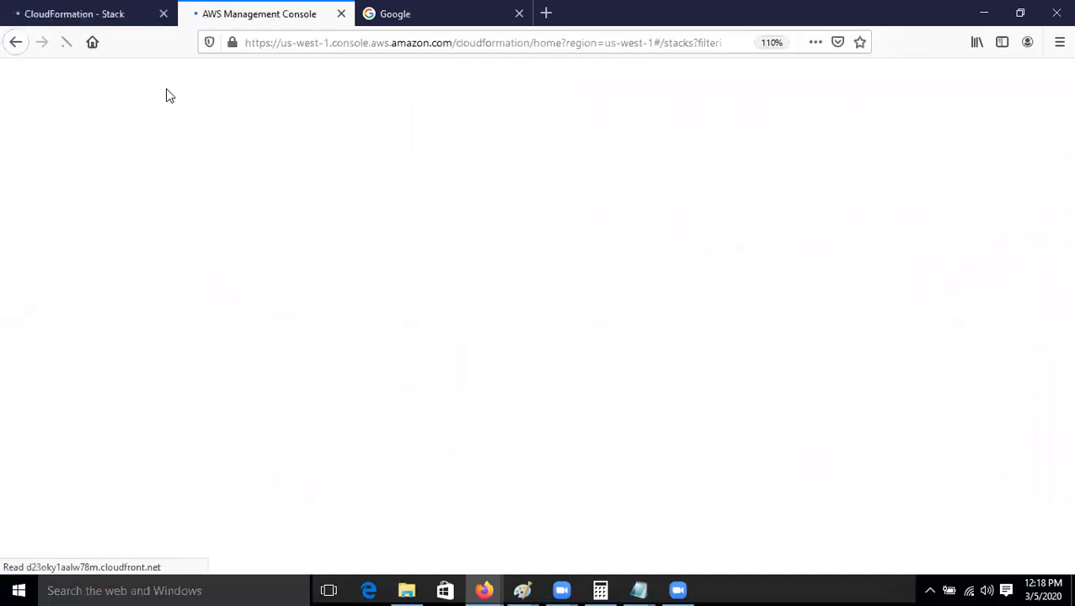
click(125, 8)
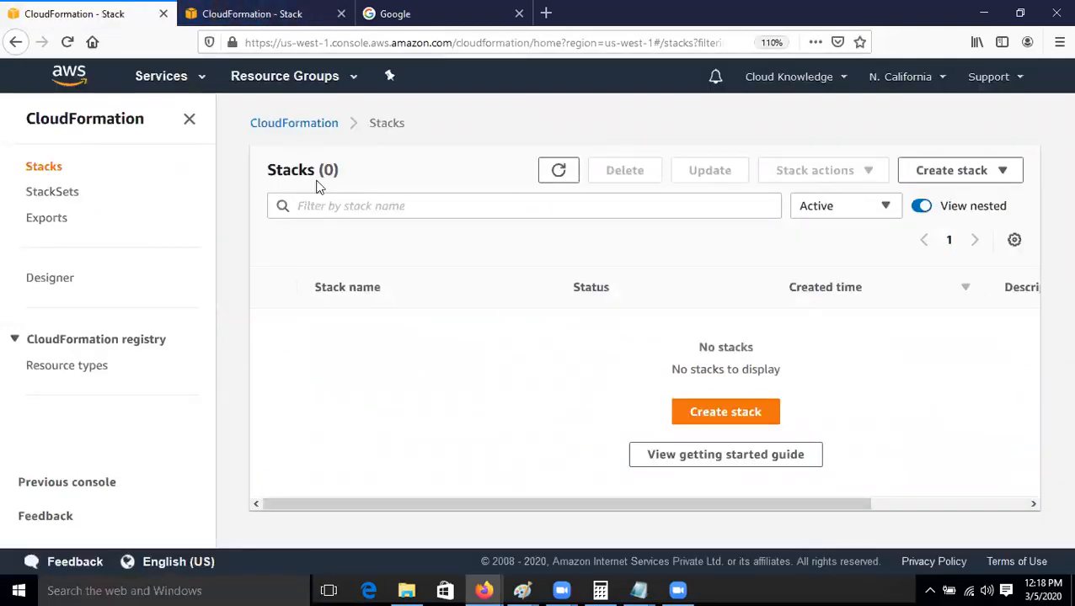
Step: Start creating a new CloudFormation stack and go to the Specify template section
click(746, 419)
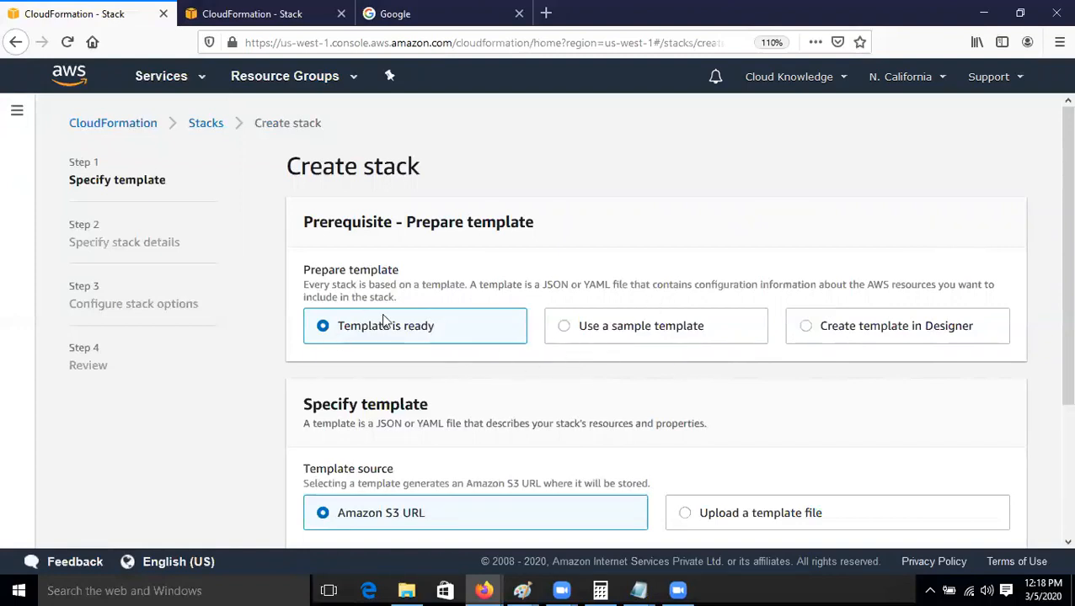
scroll(498, 326, down, 2)
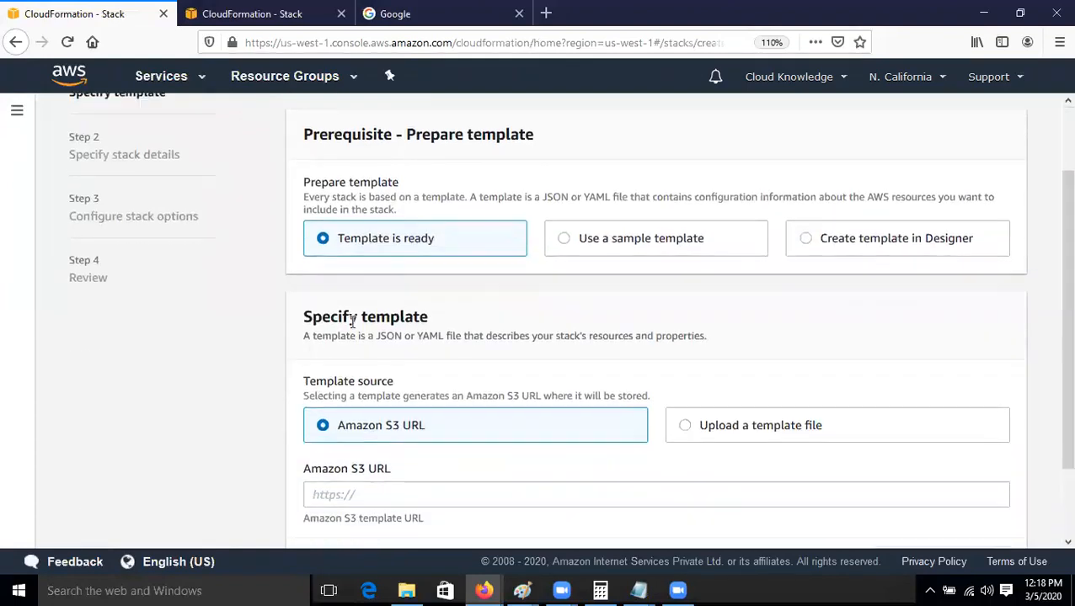
drag(299, 322, 408, 315)
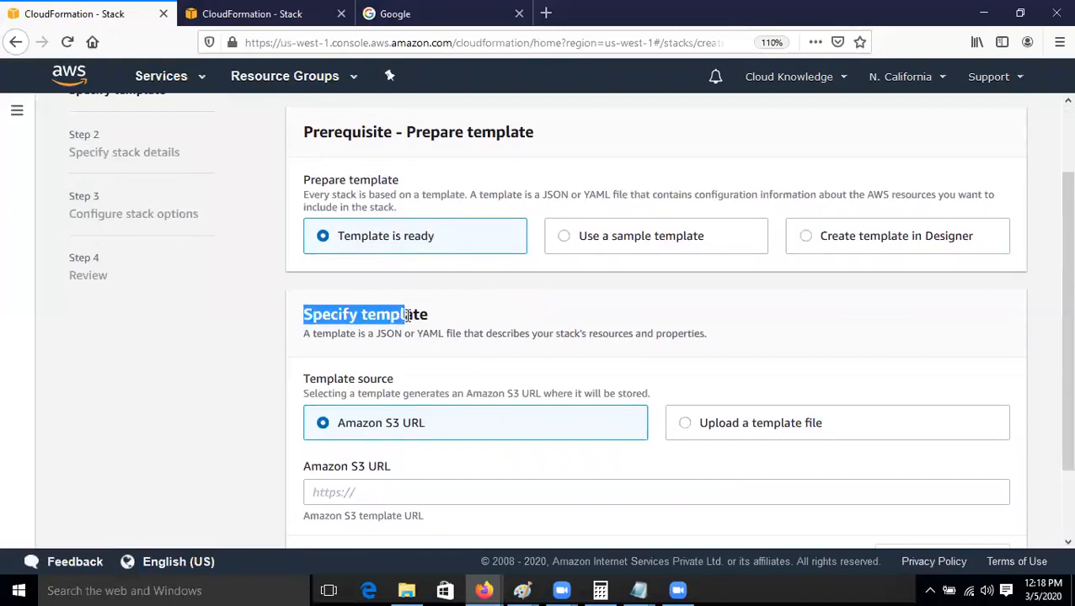
click(516, 364)
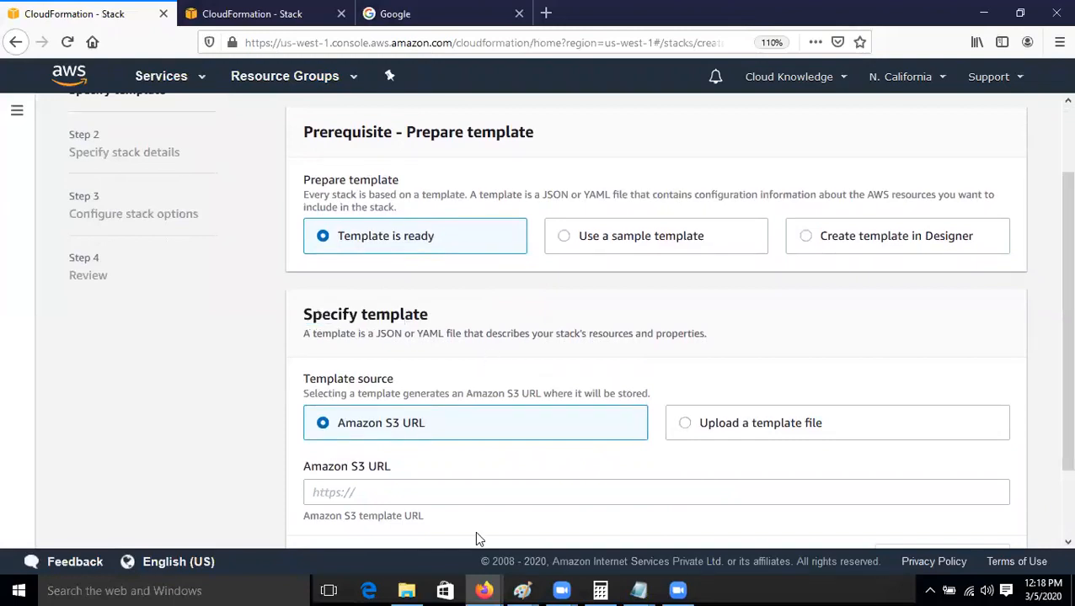
Step: Save the cloudknowledgecode template again in Notepad and minimise its window
mouse_move(638, 591)
click(715, 543)
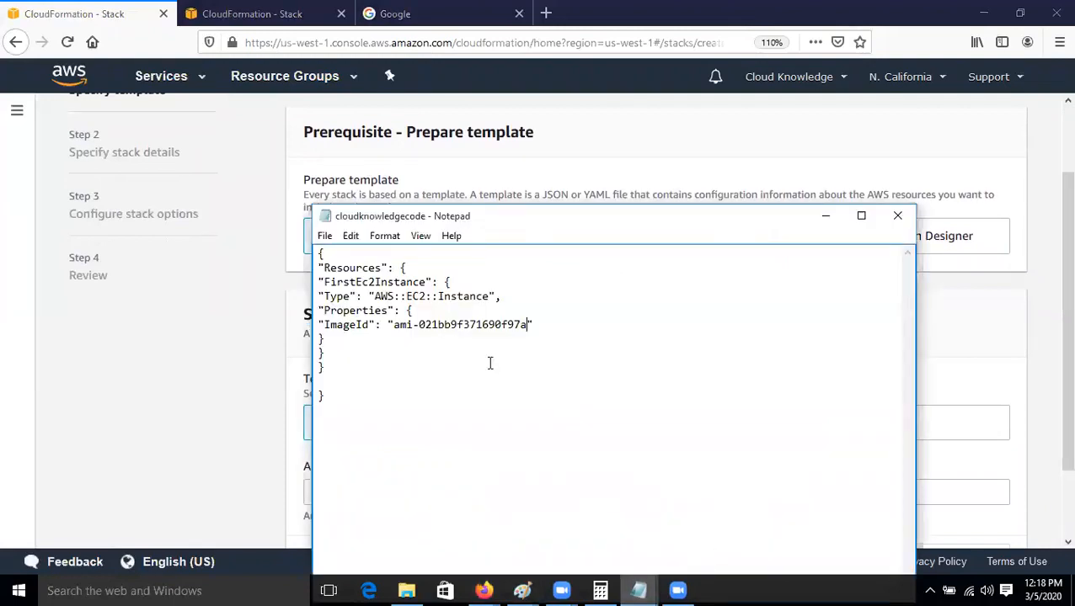
click(325, 236)
click(355, 288)
click(826, 216)
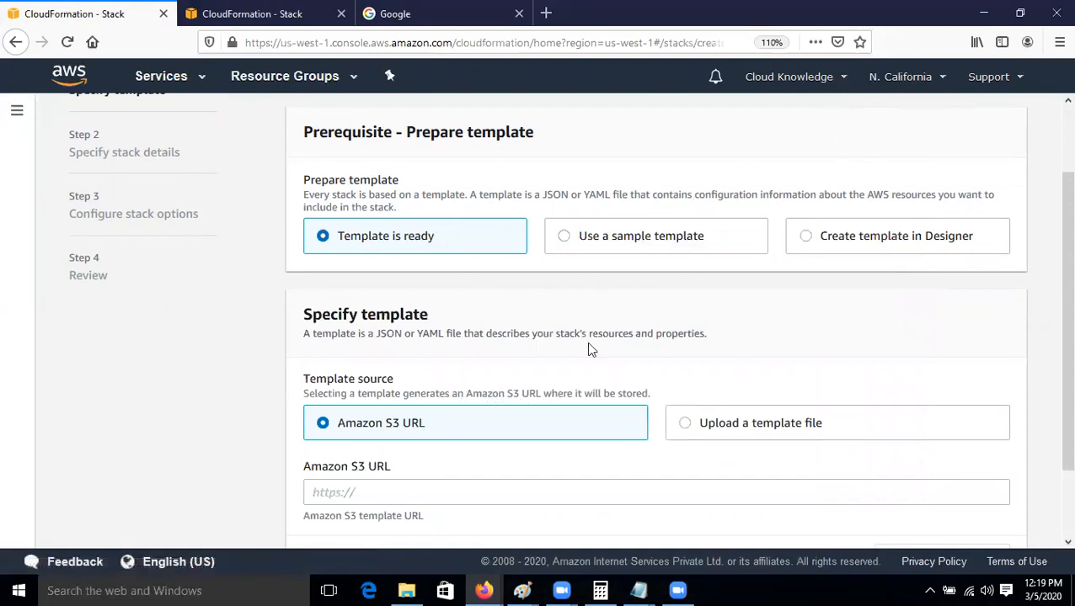
Step: Set the stack's template source to Upload a template file
scroll(549, 299, down, 2)
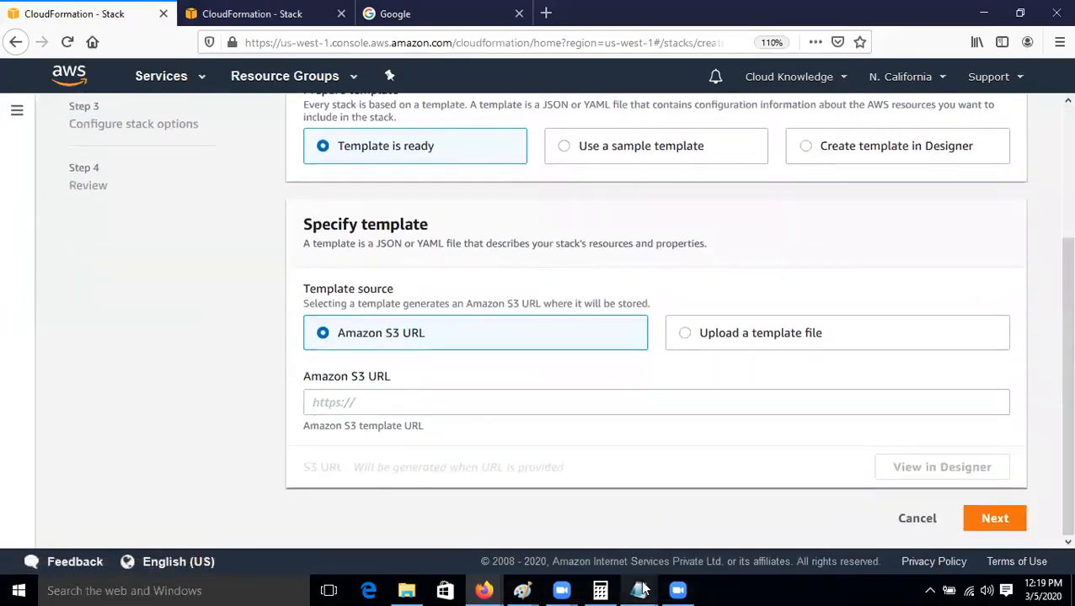
mouse_move(640, 590)
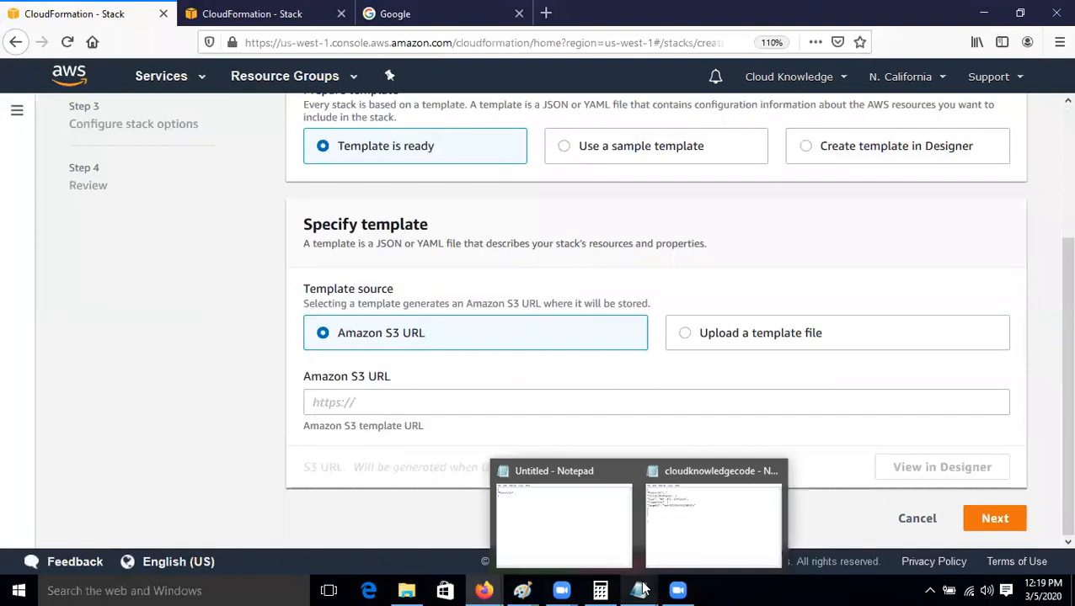
click(378, 406)
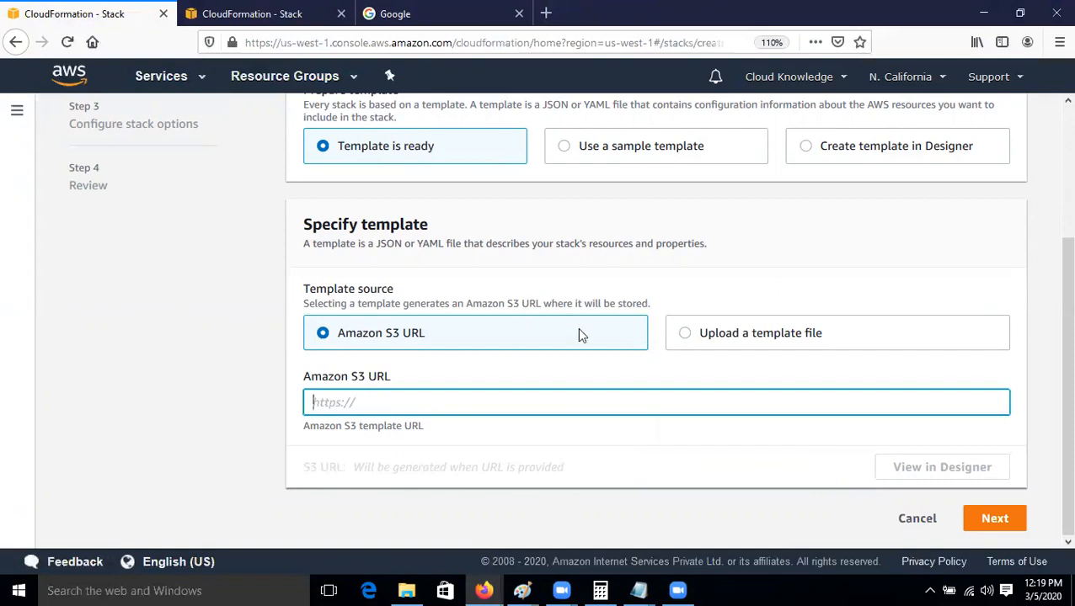
click(686, 337)
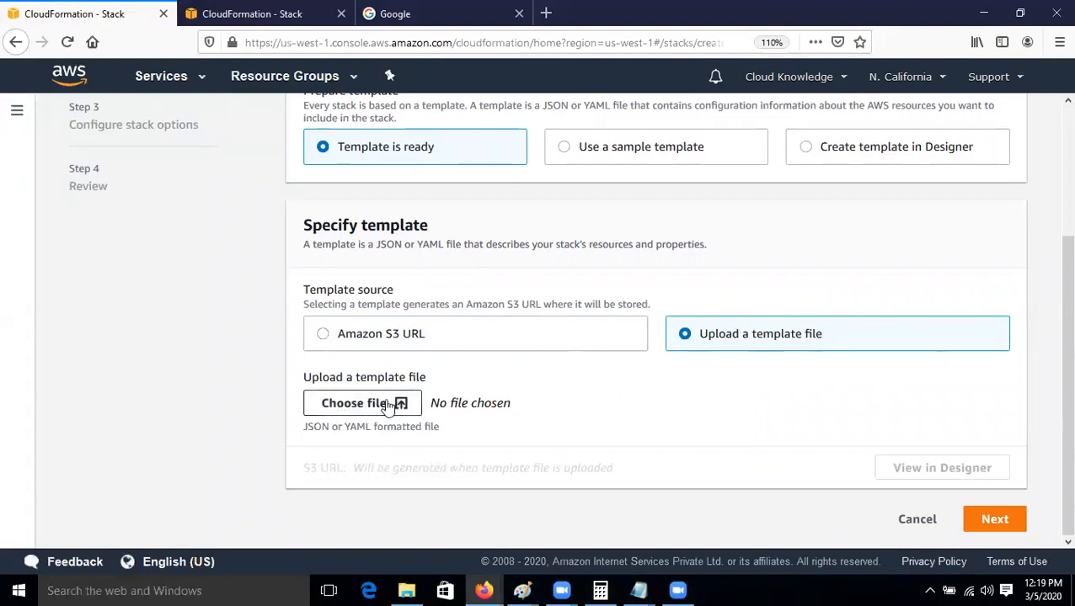
scroll(413, 403, up, 3)
scroll(414, 396, down, 3)
Step: Upload the cloudknowledgecode text file from the Desktop as the stack template and continue to the stack details
click(344, 404)
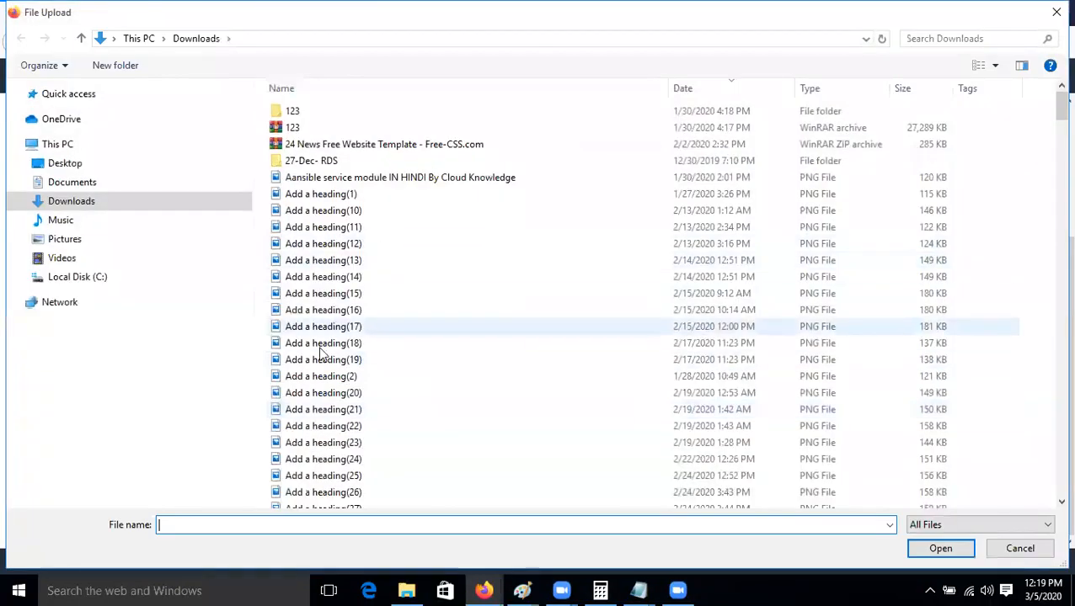
click(321, 357)
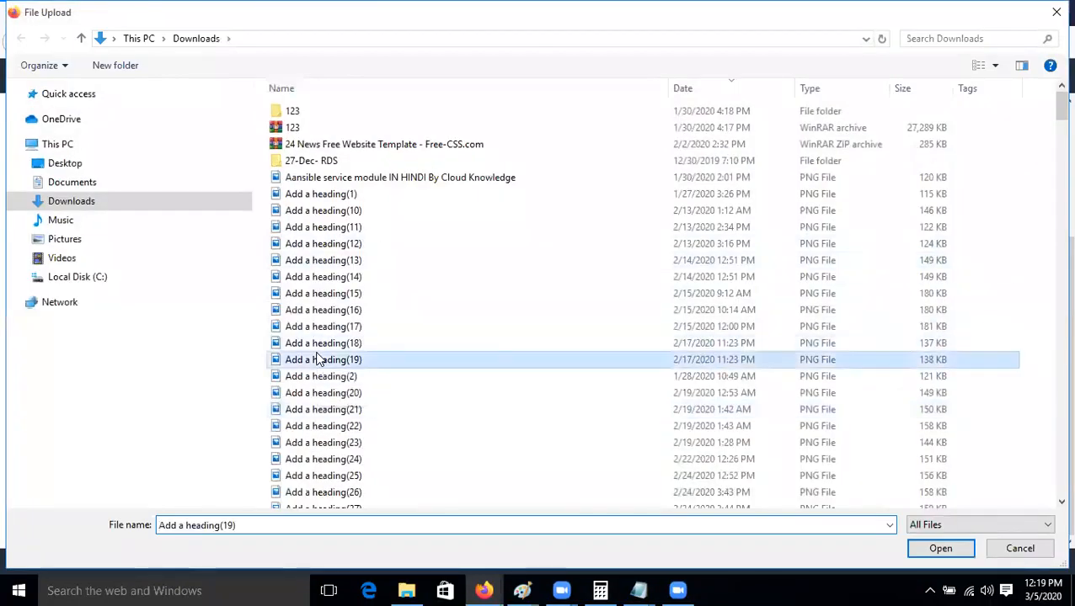
click(88, 199)
click(91, 165)
click(372, 328)
text(cloudknowledge)
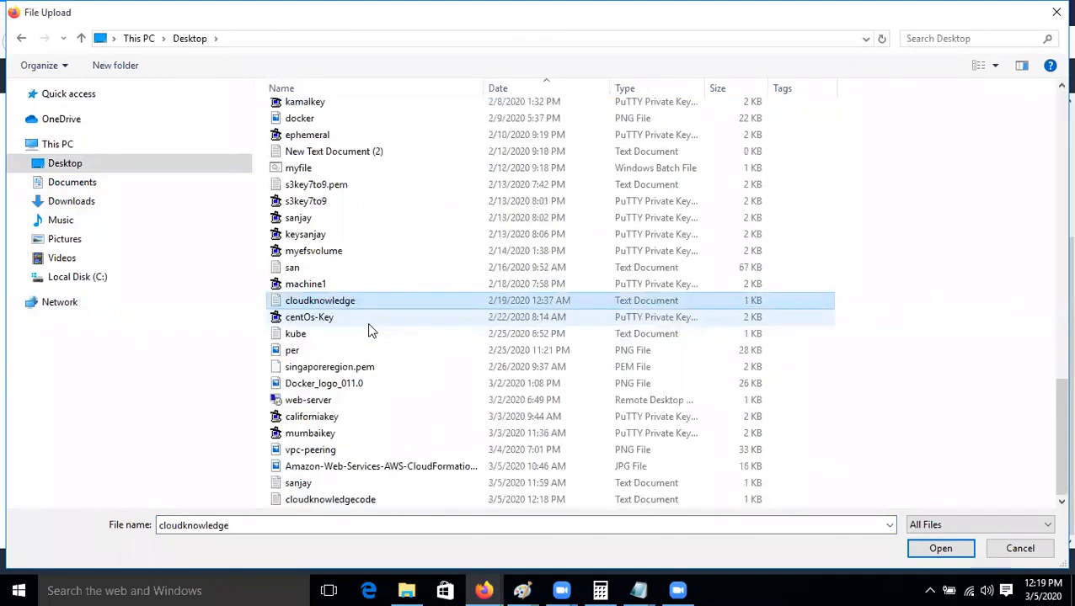
click(330, 499)
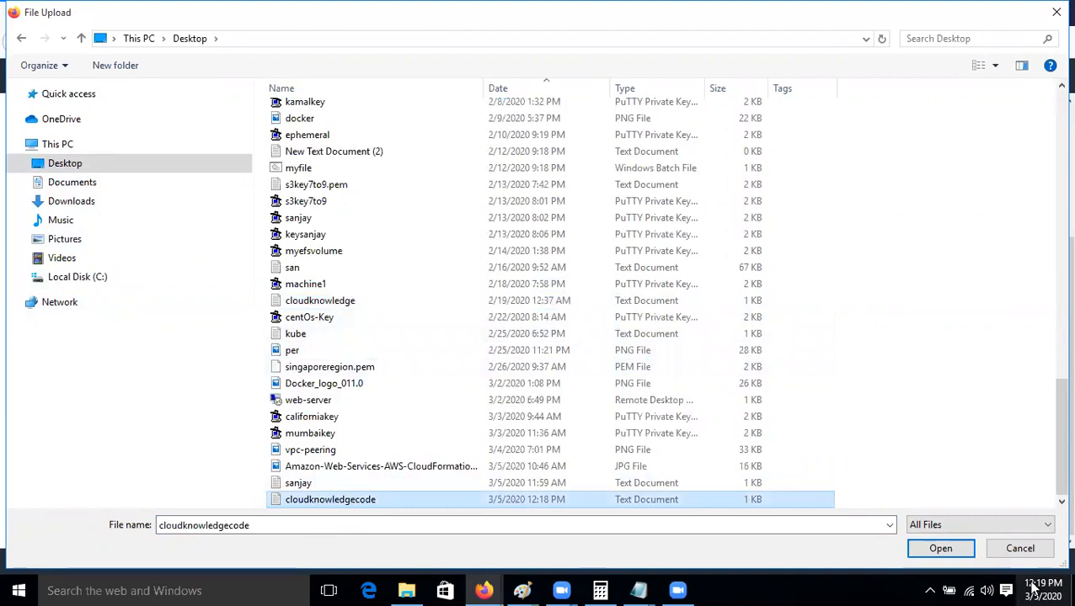
click(941, 547)
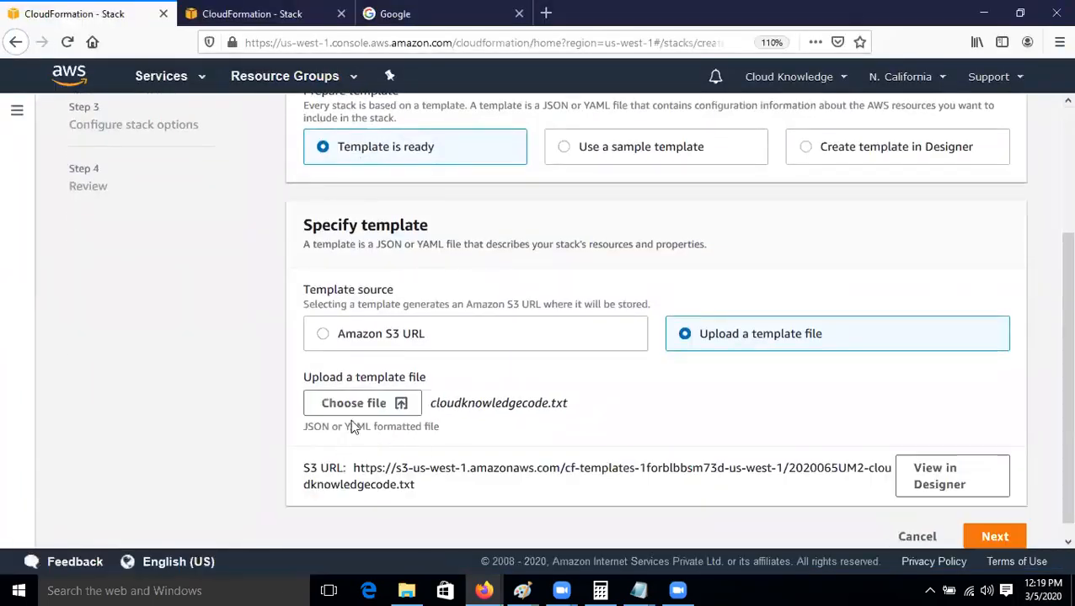
scroll(492, 451, up, 3)
scroll(597, 416, down, 3)
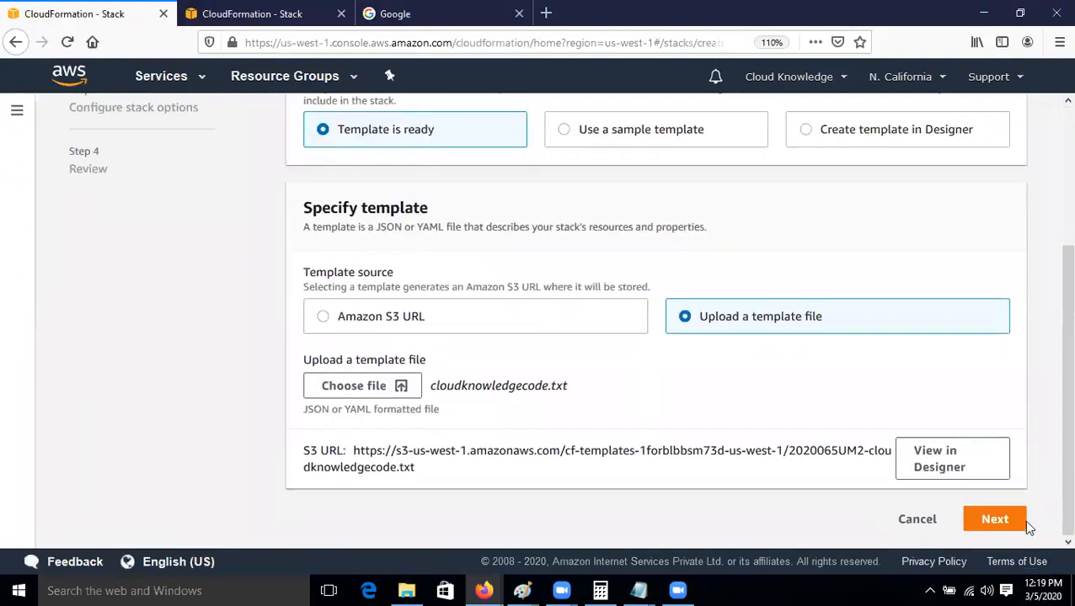
click(997, 520)
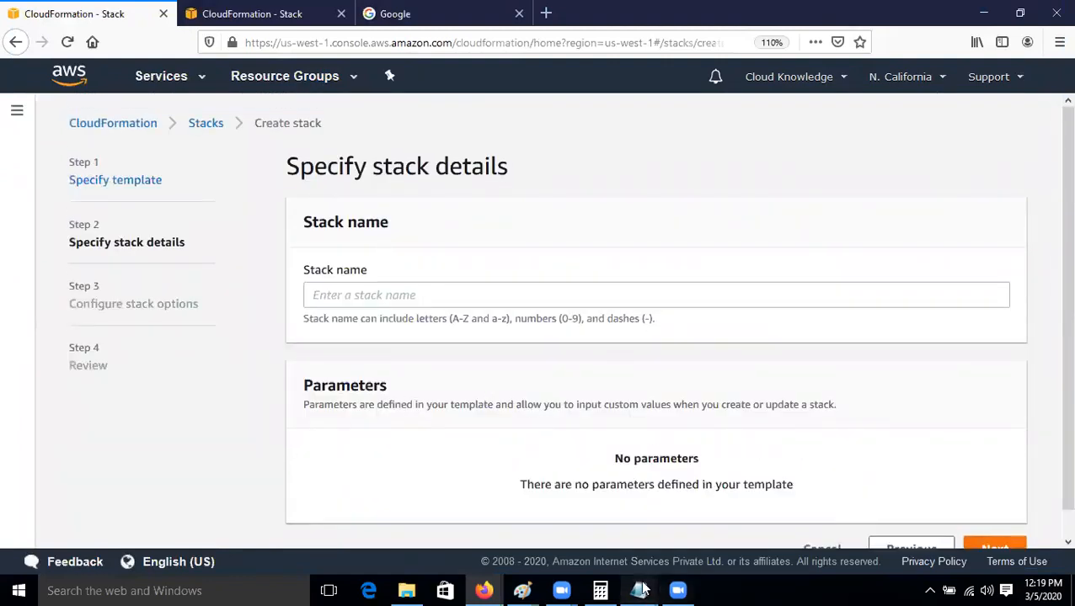
Step: Review the cloudknowledgecode template in Notepad beside the stack details page, and minimise it again
mouse_move(639, 590)
click(661, 539)
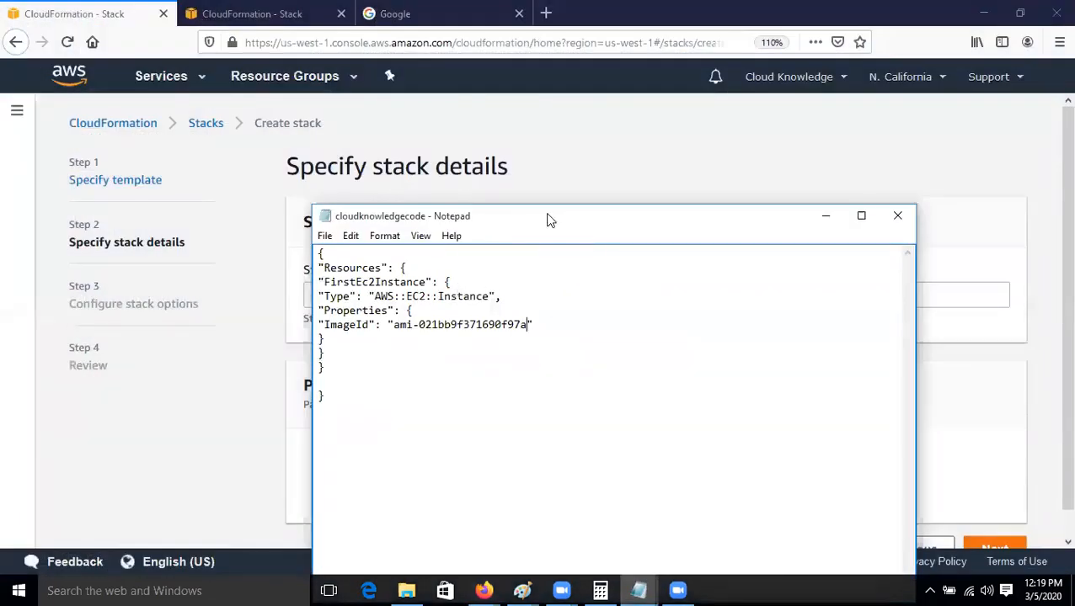
drag(742, 208, 935, 195)
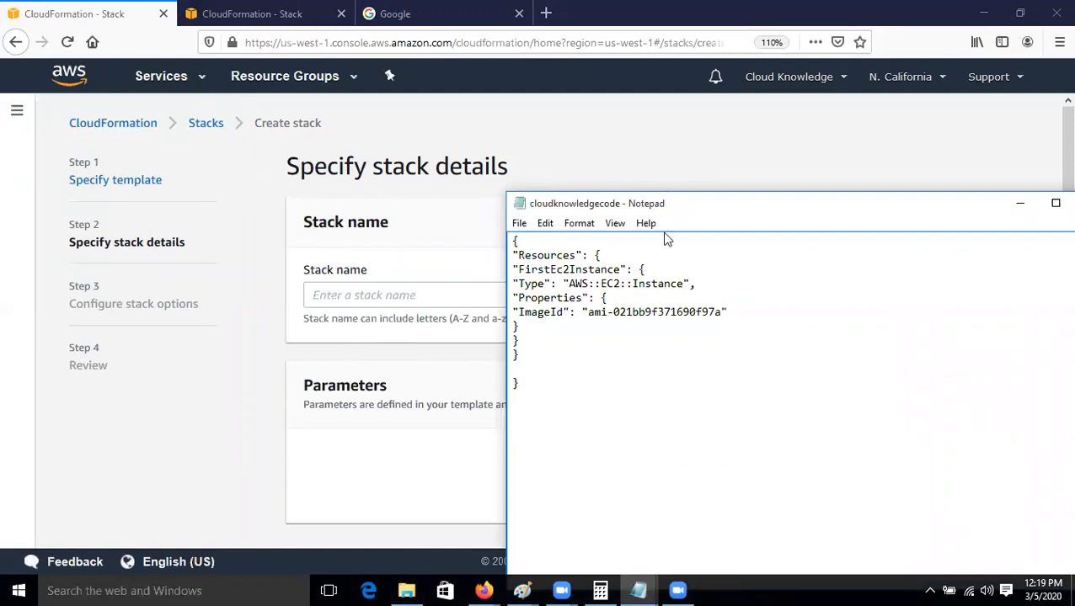
click(1019, 203)
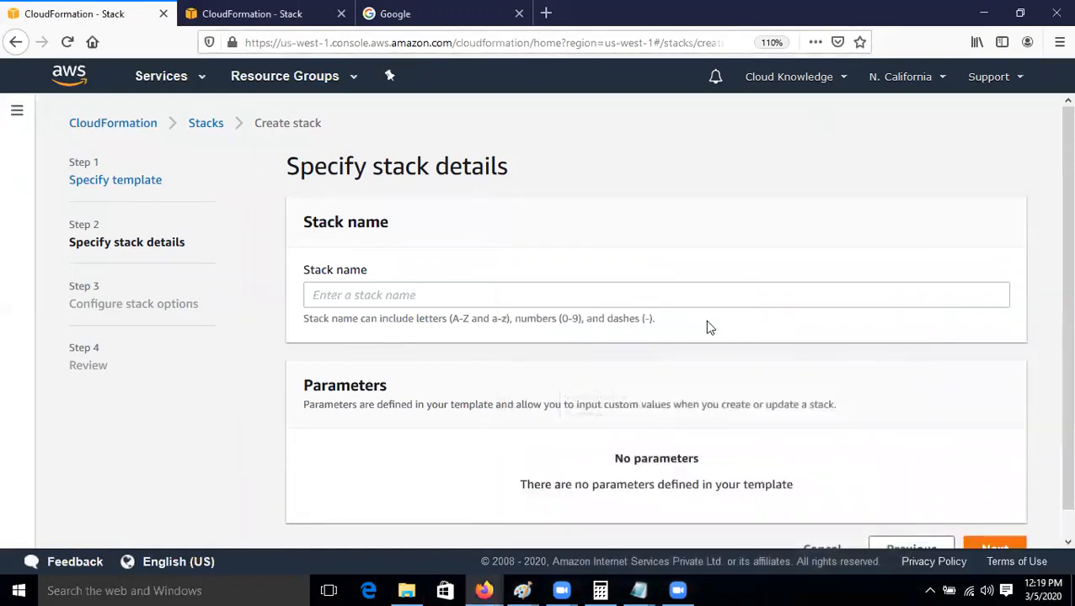
Step: Change the "Resources" key in the cloudknowledgecode template to lowercase "resources" and save the file
mouse_move(638, 591)
click(729, 528)
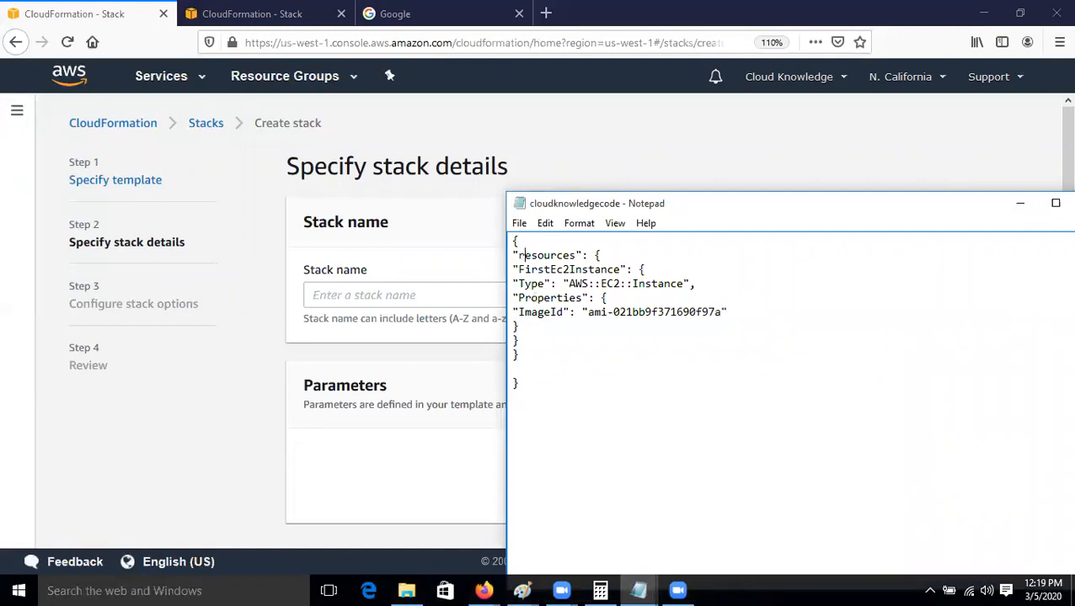
click(520, 224)
click(522, 277)
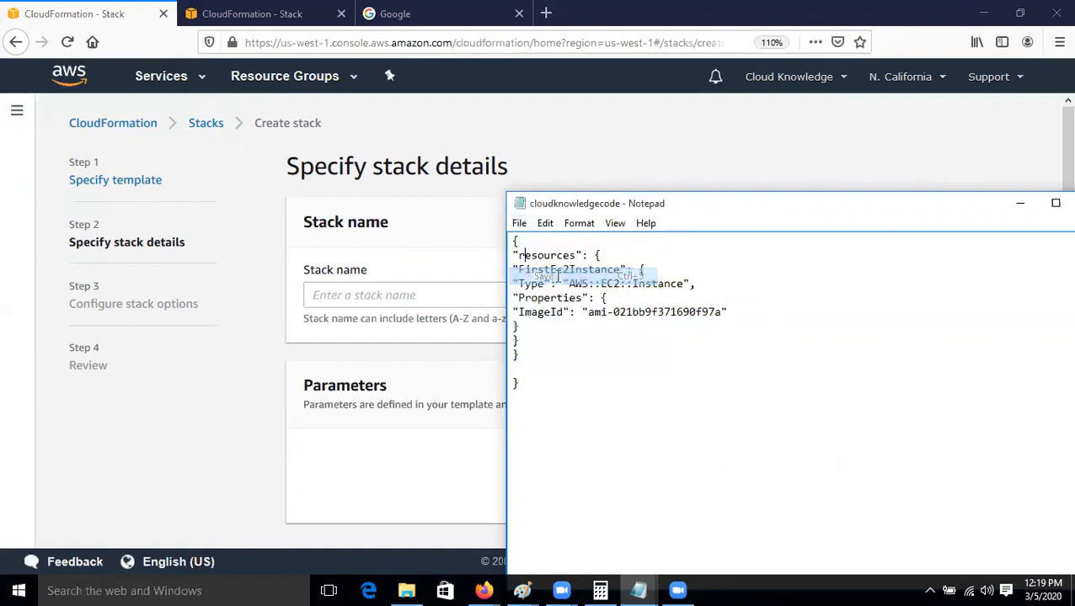
Step: Go back to the template page, re-upload cloudknowledgecode from the Desktop with the lowercase "resources" key, and try to continue
click(636, 173)
scroll(776, 400, down, 1)
click(906, 532)
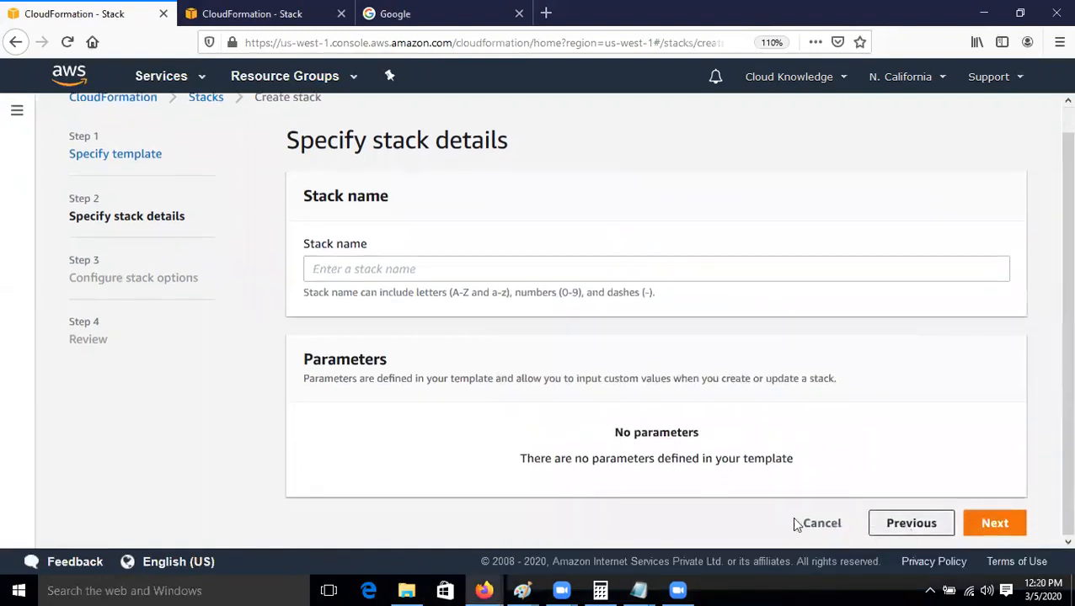
scroll(548, 438, down, 3)
click(376, 394)
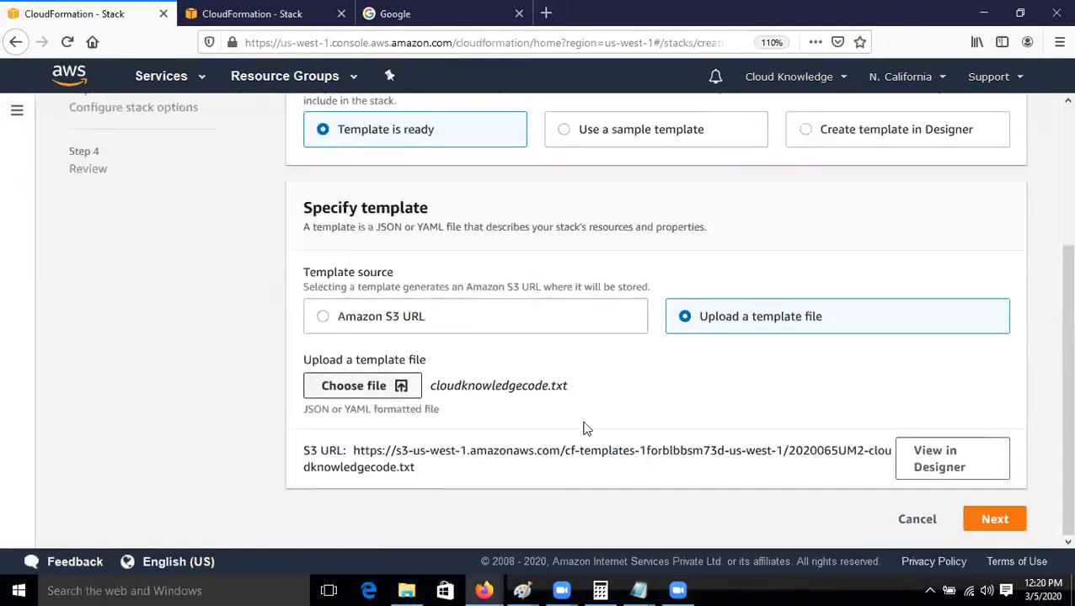
click(351, 413)
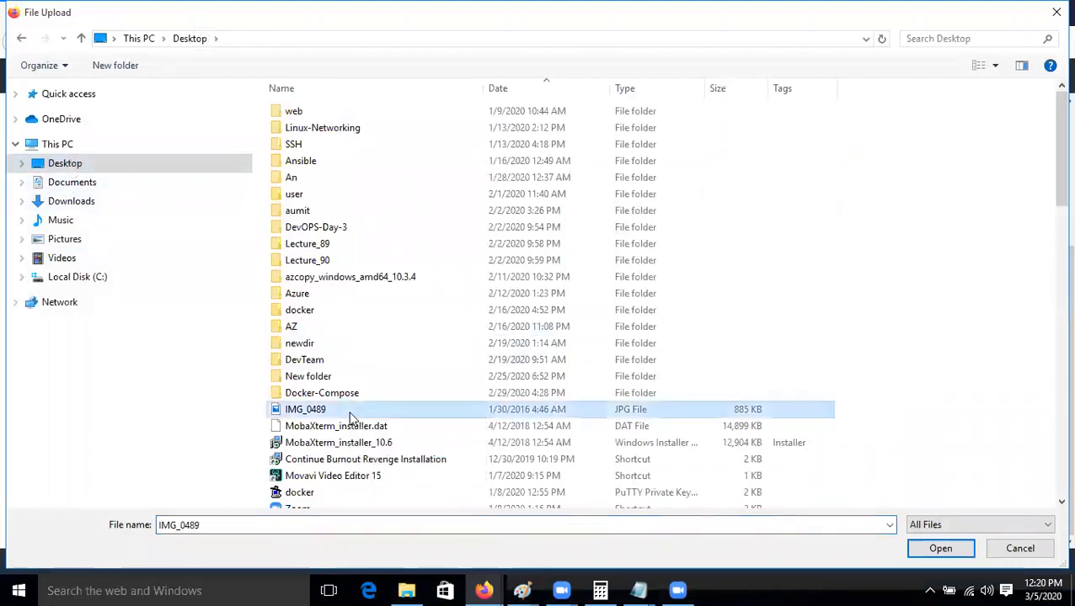
text(cl)
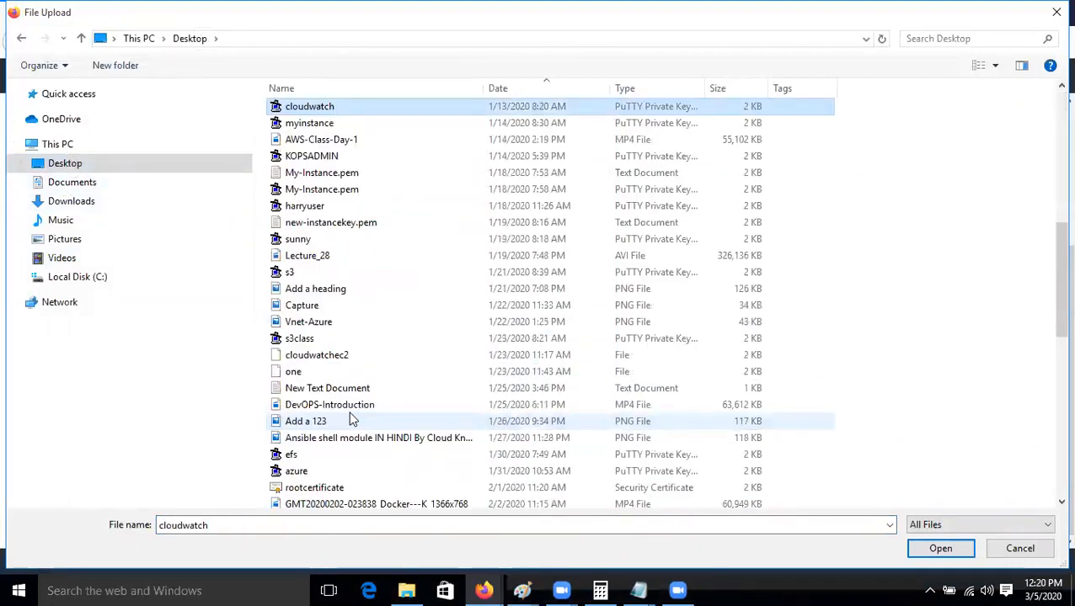
text(oudknowledge)
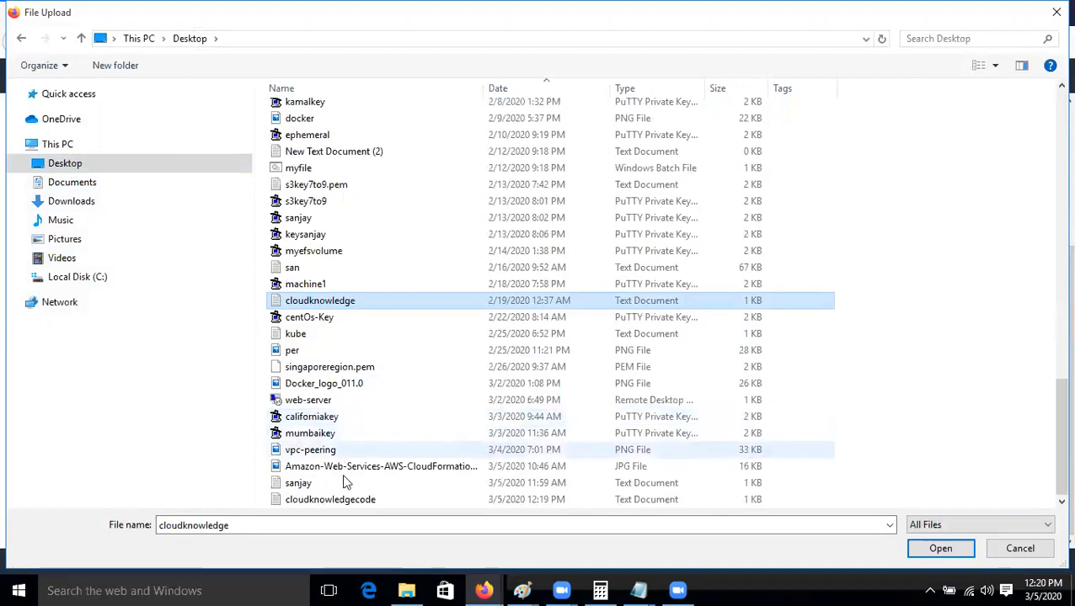
double_click(362, 501)
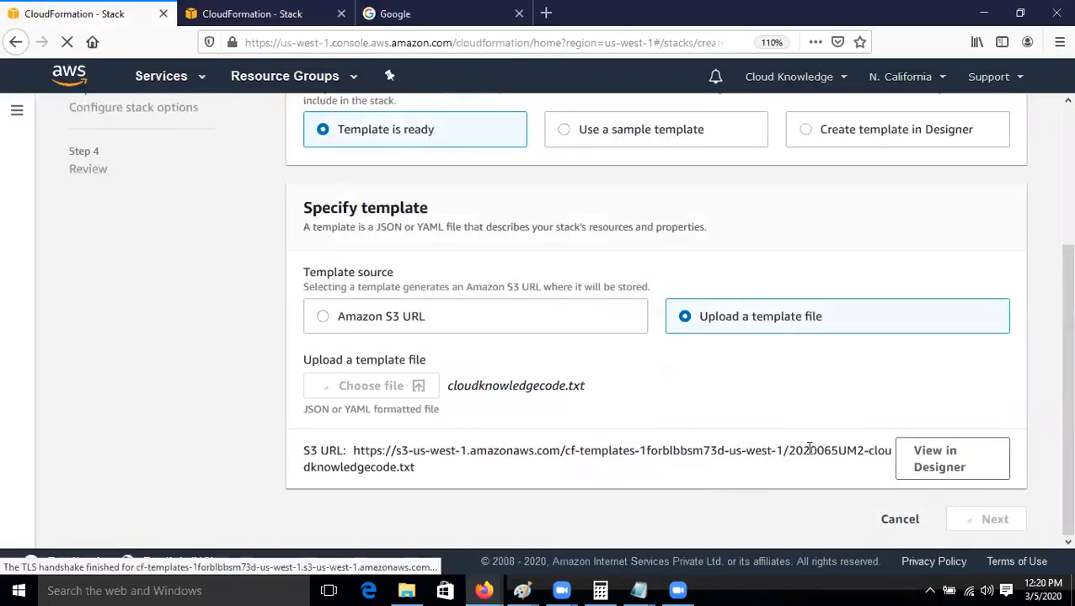
scroll(806, 453, up, 4)
scroll(805, 452, down, 4)
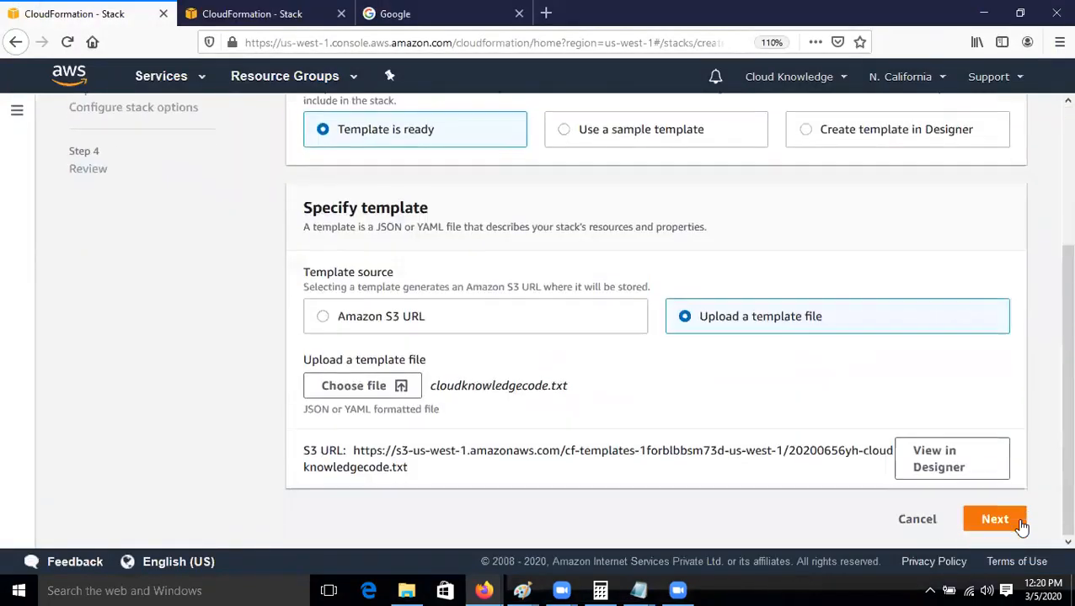
click(1008, 522)
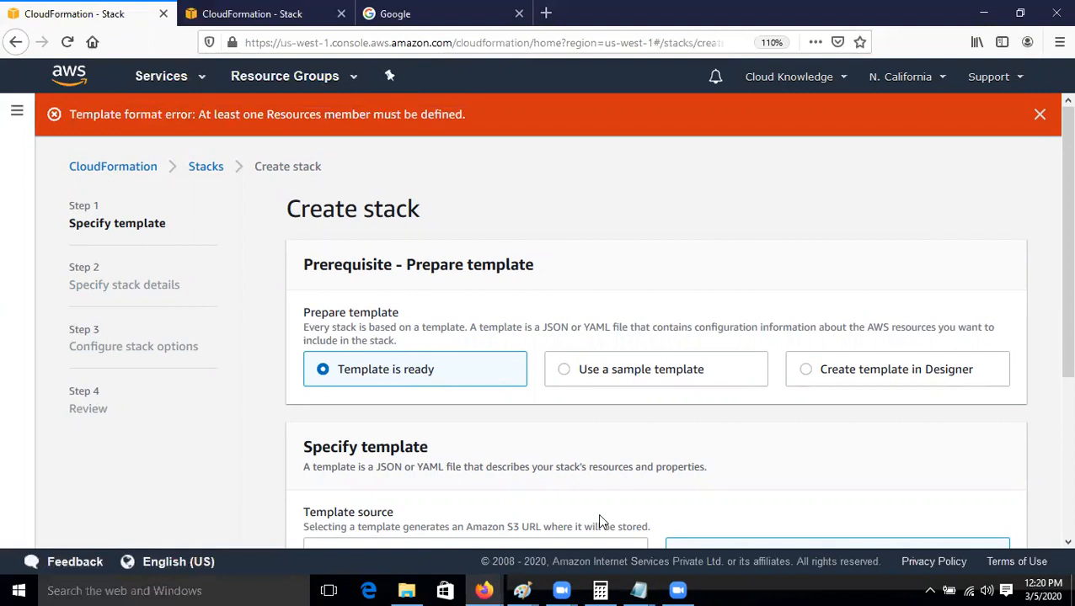
Step: Change the "resources" key back to "Resources" in the cloudknowledgecode template and save the file
mouse_move(639, 590)
click(713, 518)
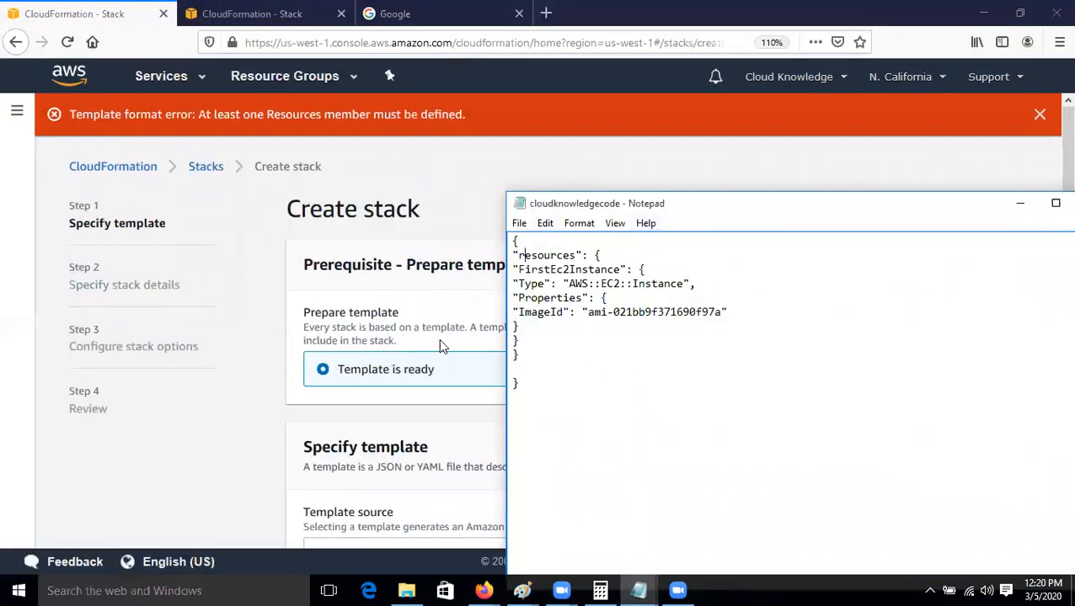
key(BackSpace)
text(R)
click(519, 223)
click(543, 276)
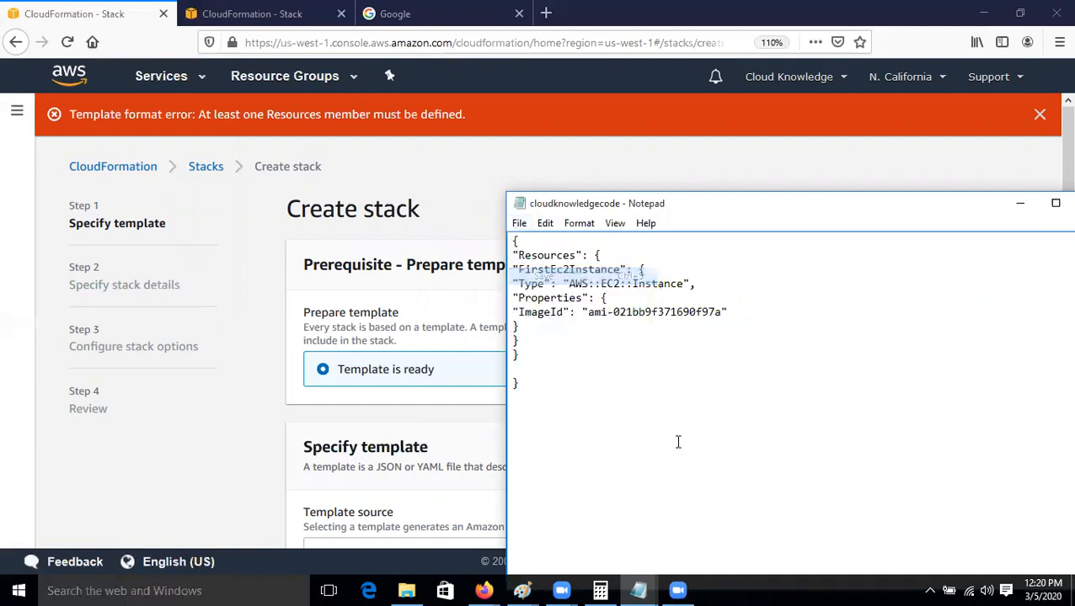
click(638, 589)
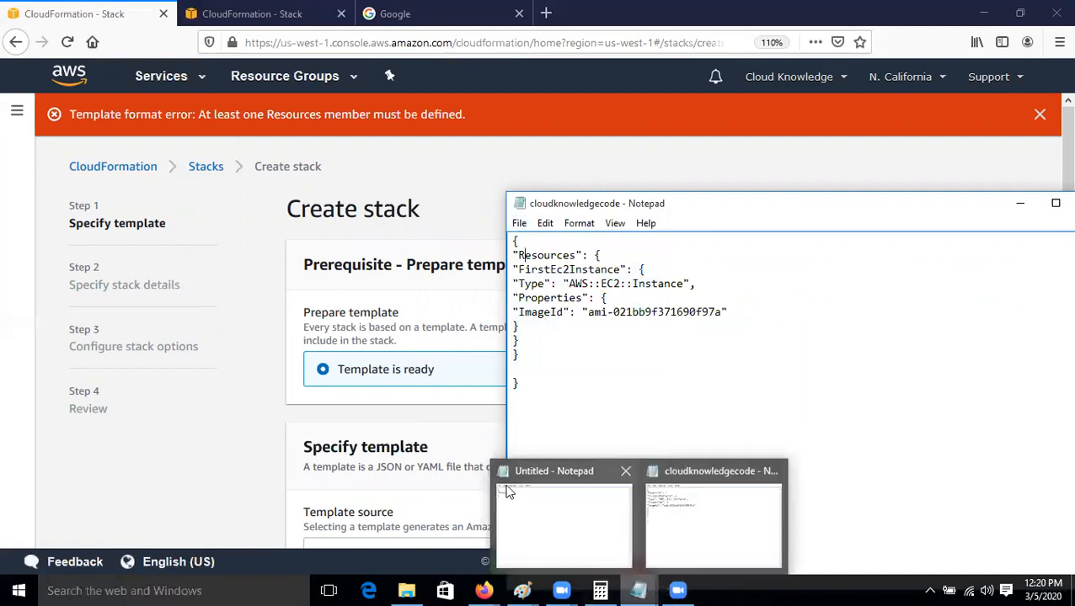
Step: Upload the cloudknowledgecode file with the capitalised "Resources" key as the stack template and continue to the stack details
click(449, 431)
scroll(747, 355, down, 3)
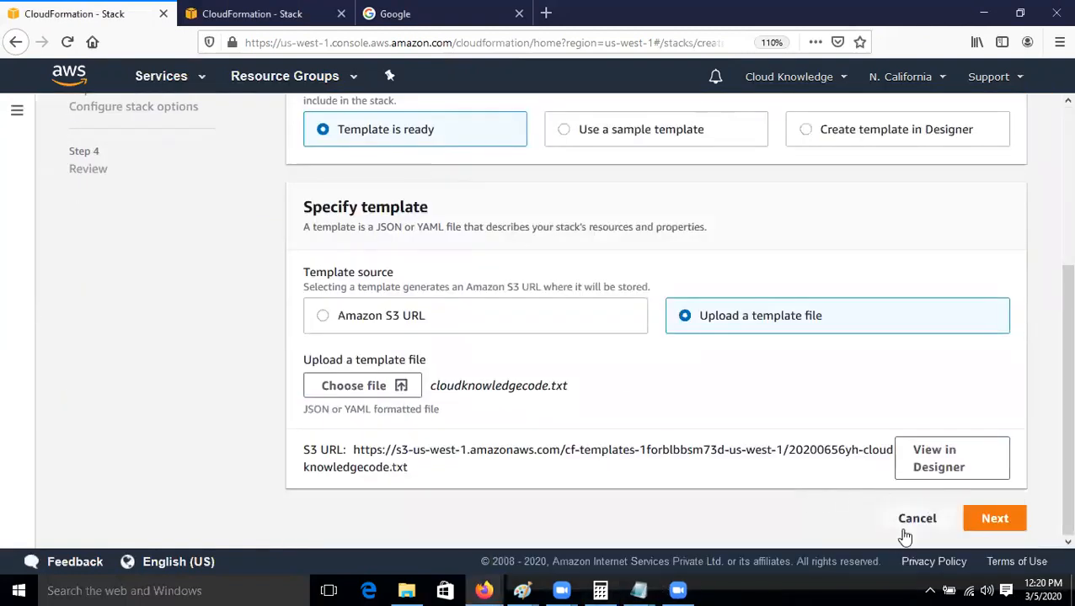
click(360, 385)
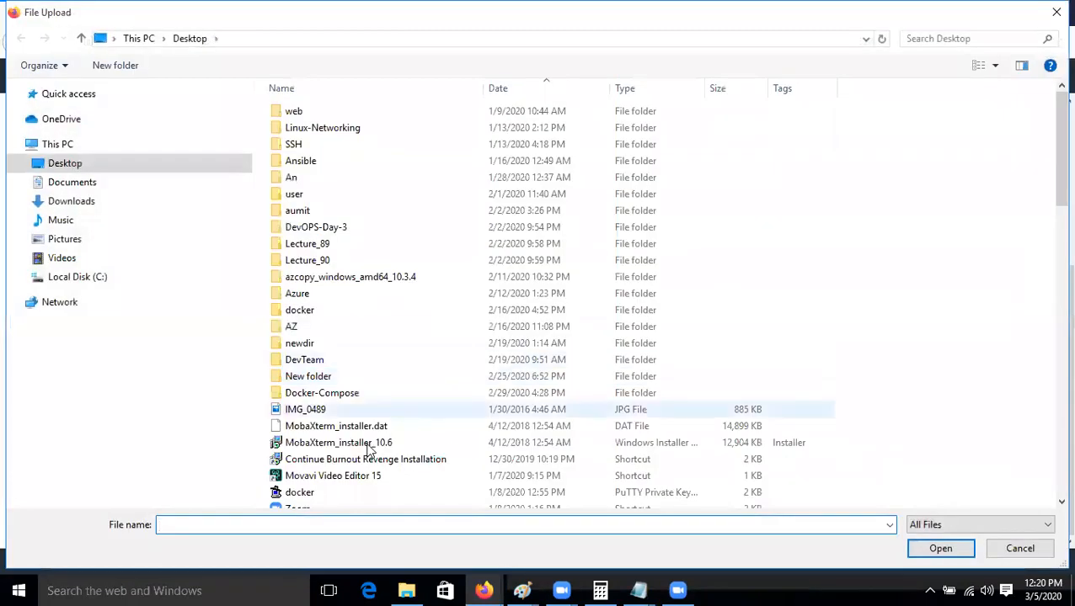
click(367, 445)
key(c)
key(c)
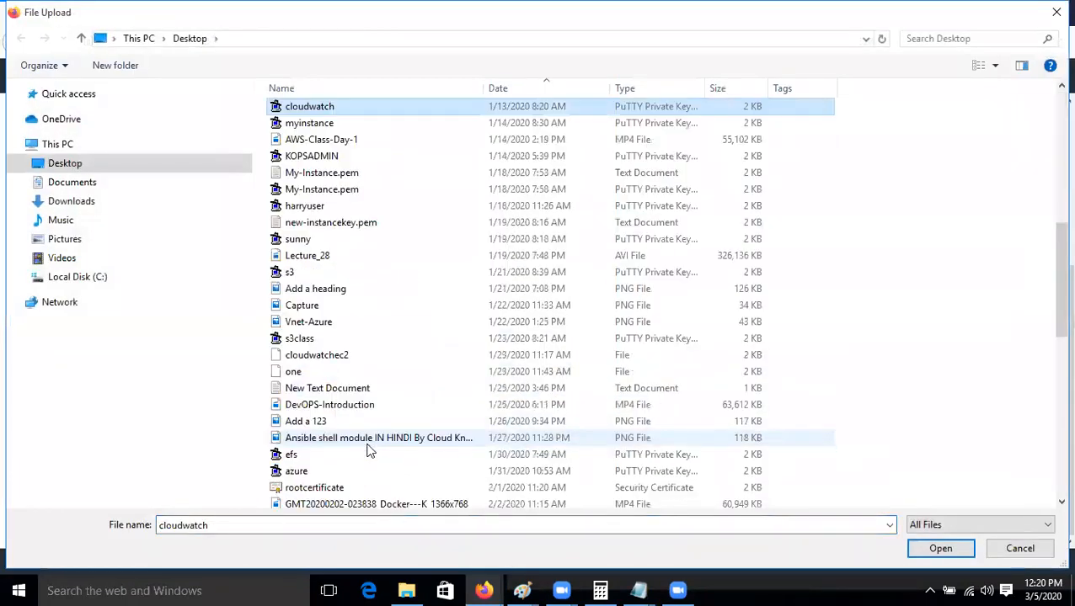
click(403, 379)
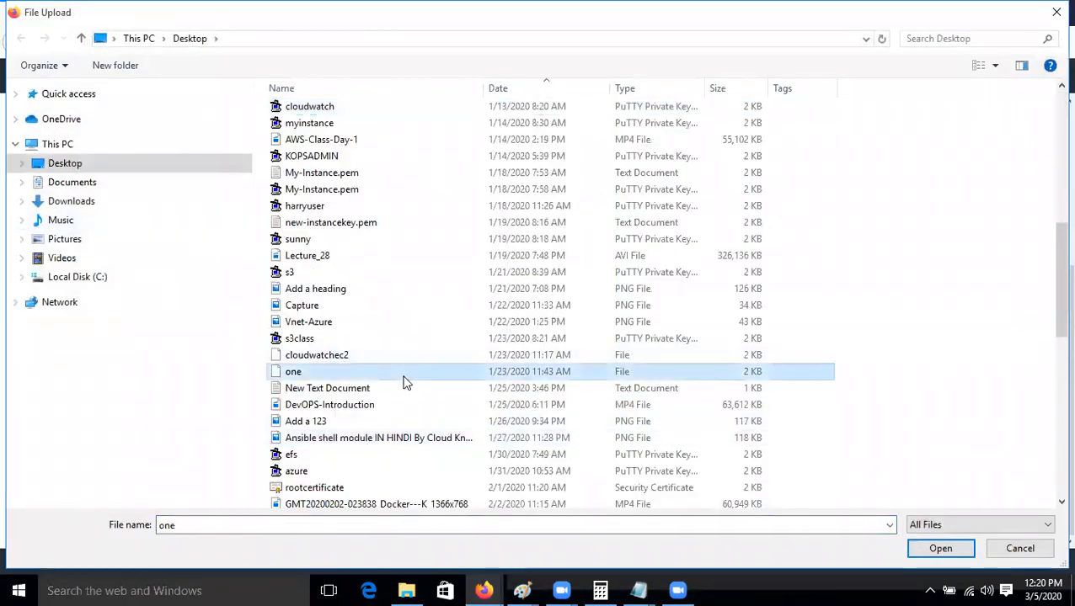
key(c)
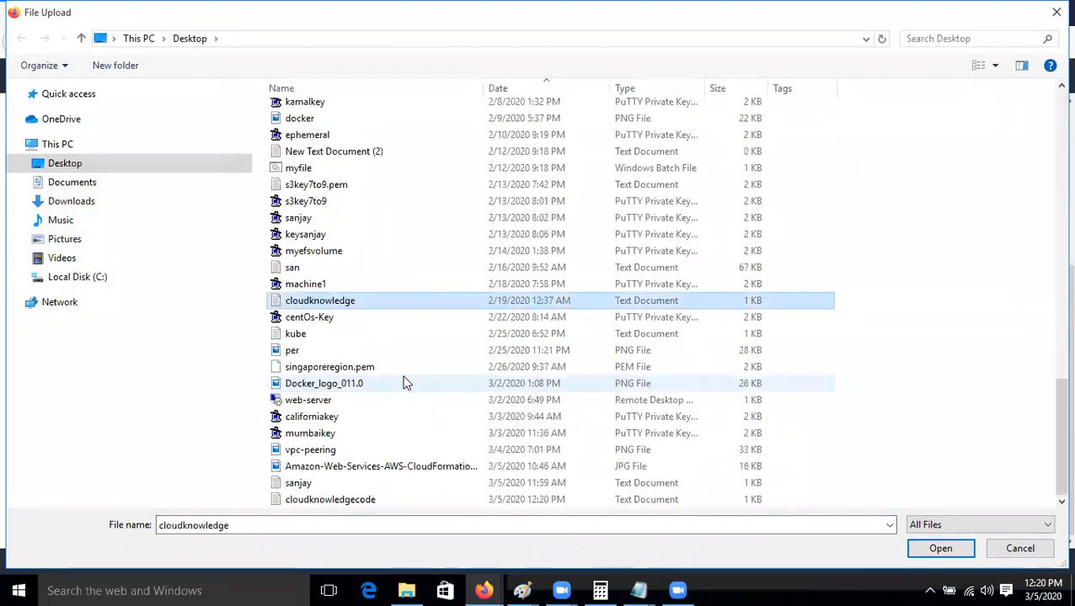
double_click(379, 501)
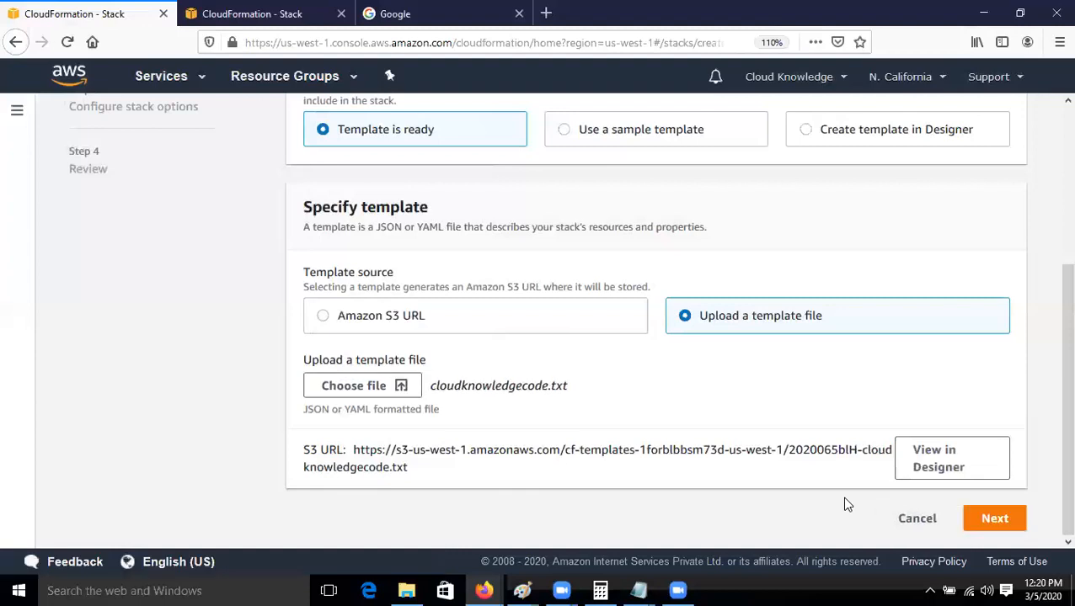
click(994, 518)
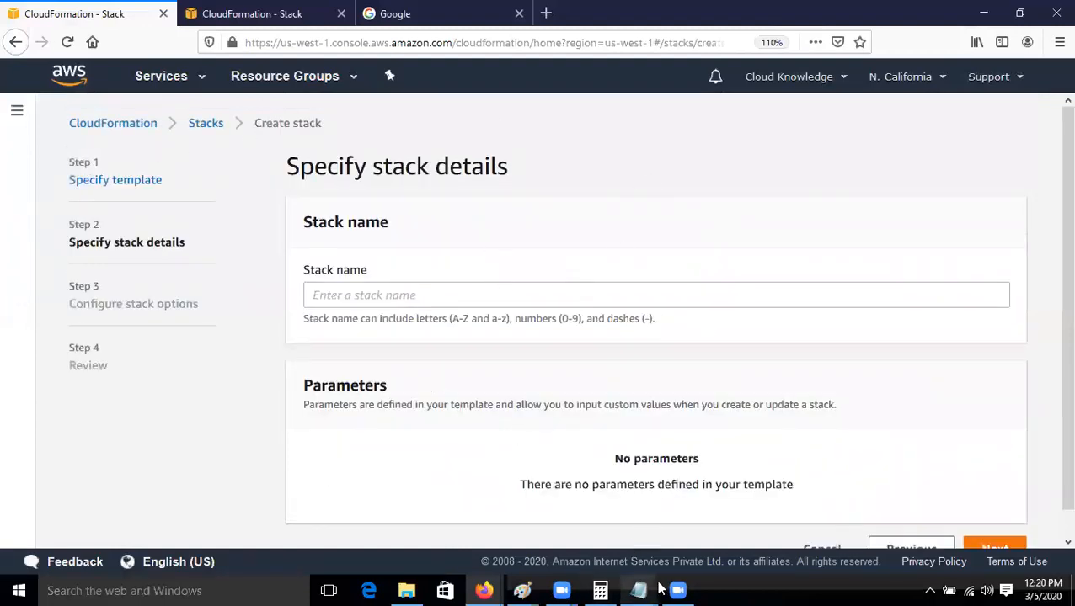
Step: Remove the colon after the "Resources" key in the cloudknowledgecode template and save the file
mouse_move(639, 591)
click(722, 504)
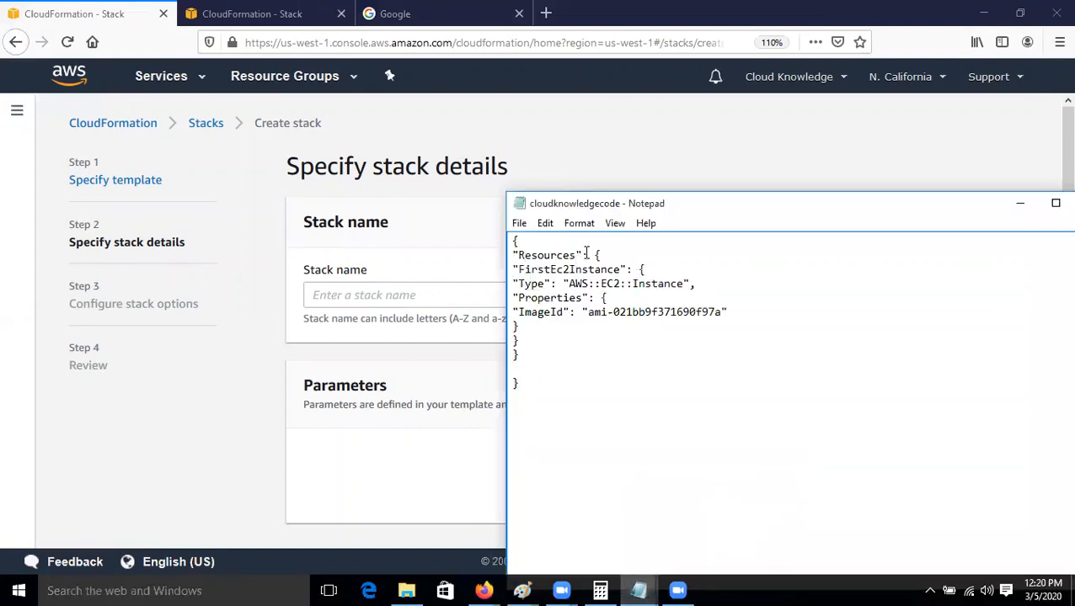
key(BackSpace)
text(:)
click(518, 223)
click(543, 278)
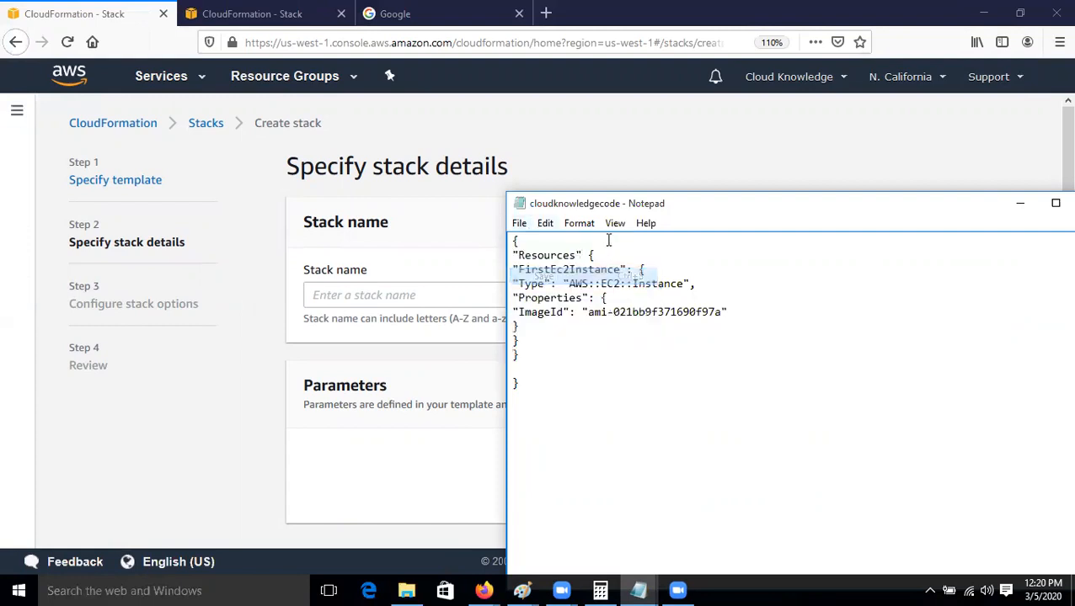
Step: Go back to the template page, re-upload cloudknowledgecode without the colon after "Resources", and try to continue
click(648, 155)
scroll(888, 467, down, 1)
click(911, 523)
scroll(586, 446, down, 3)
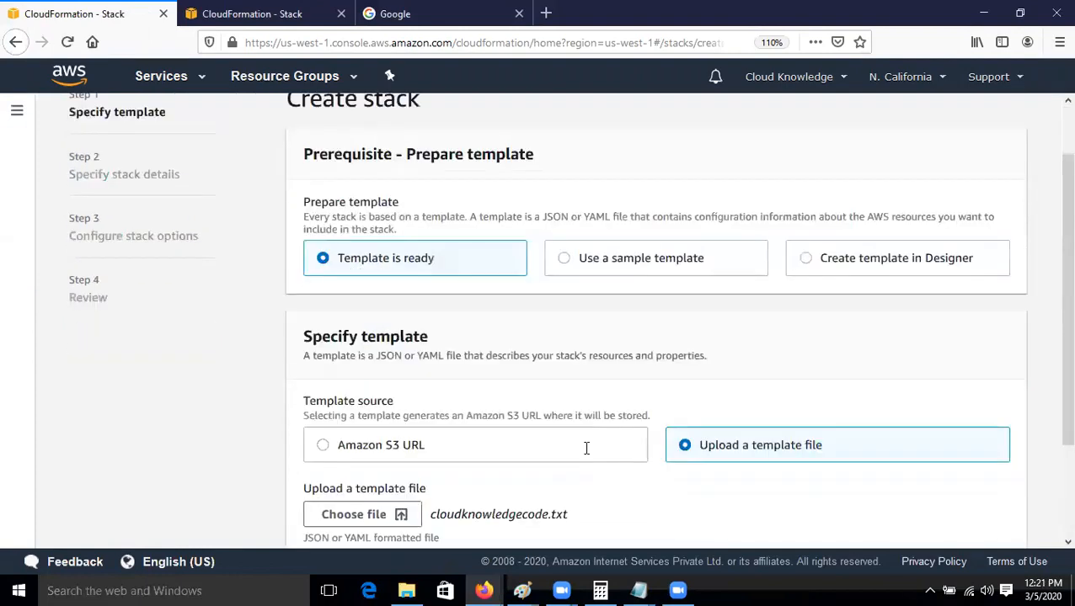
click(369, 393)
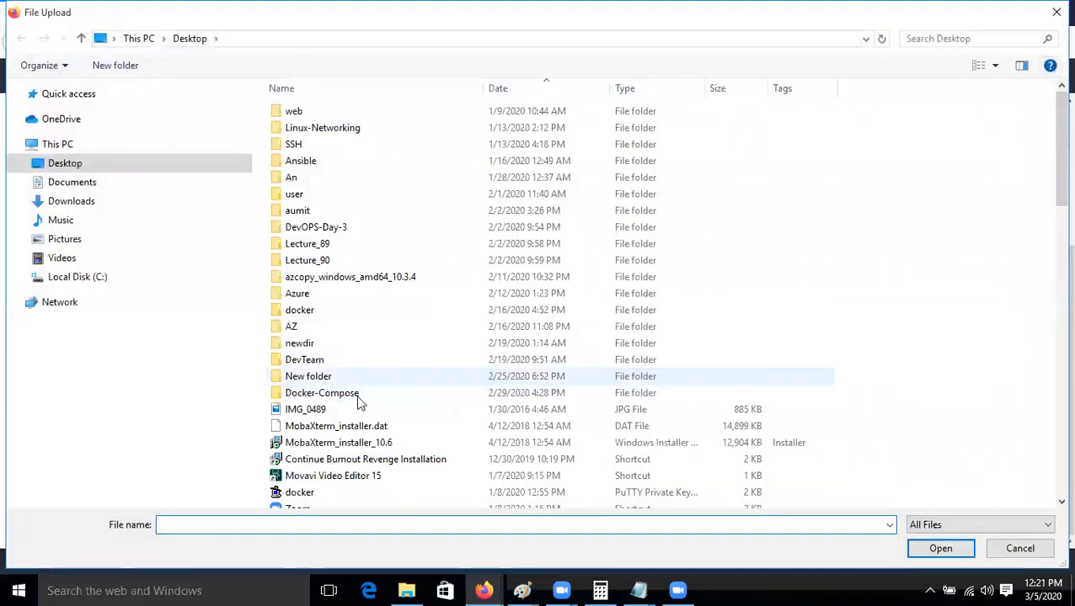
click(345, 427)
text(cloudknowledge)
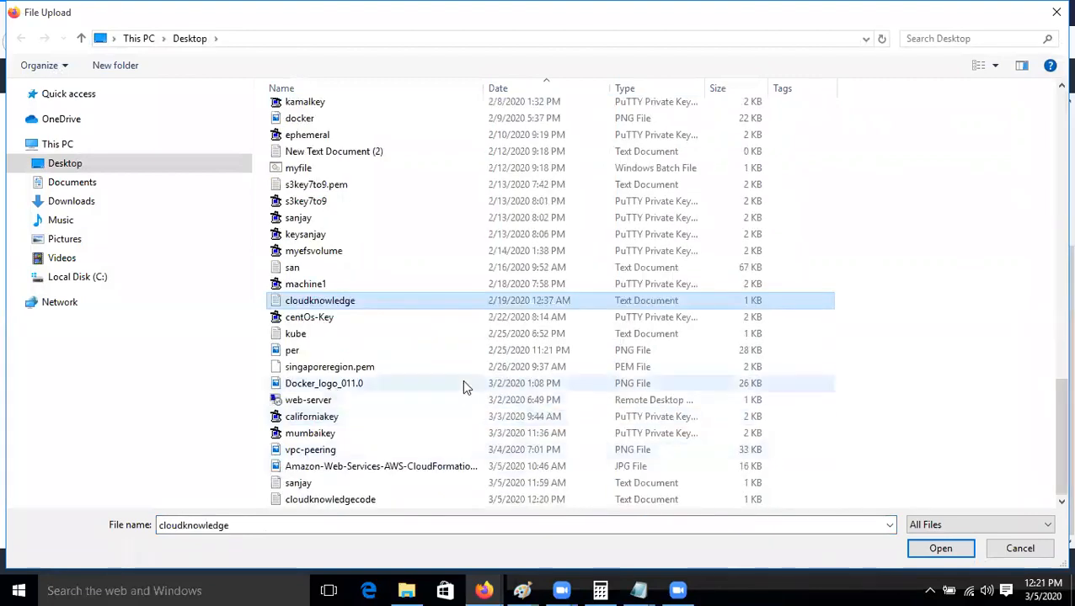
click(344, 501)
double_click(344, 501)
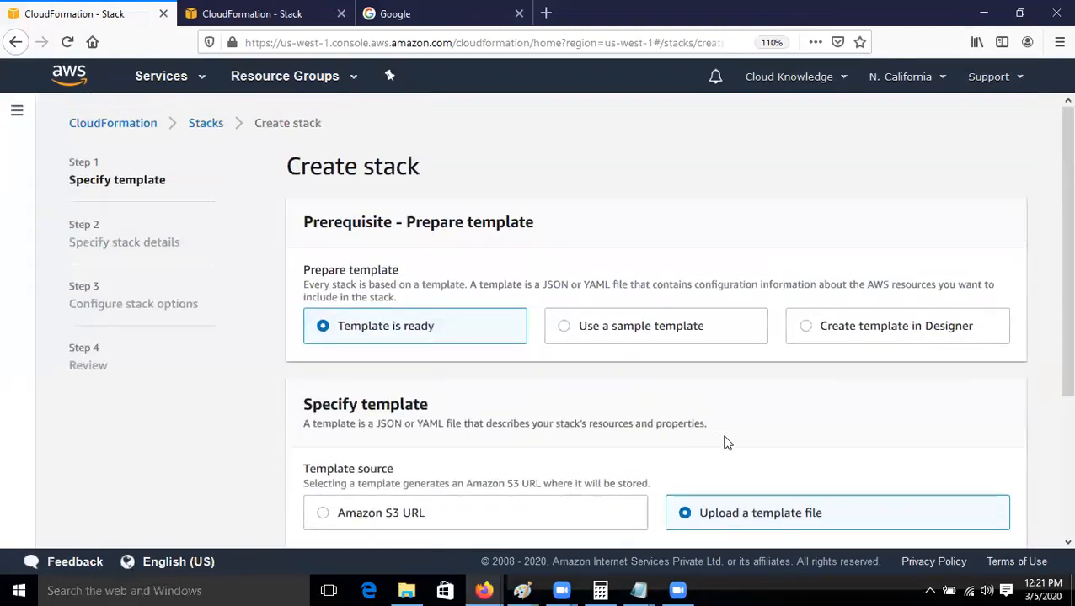
click(991, 520)
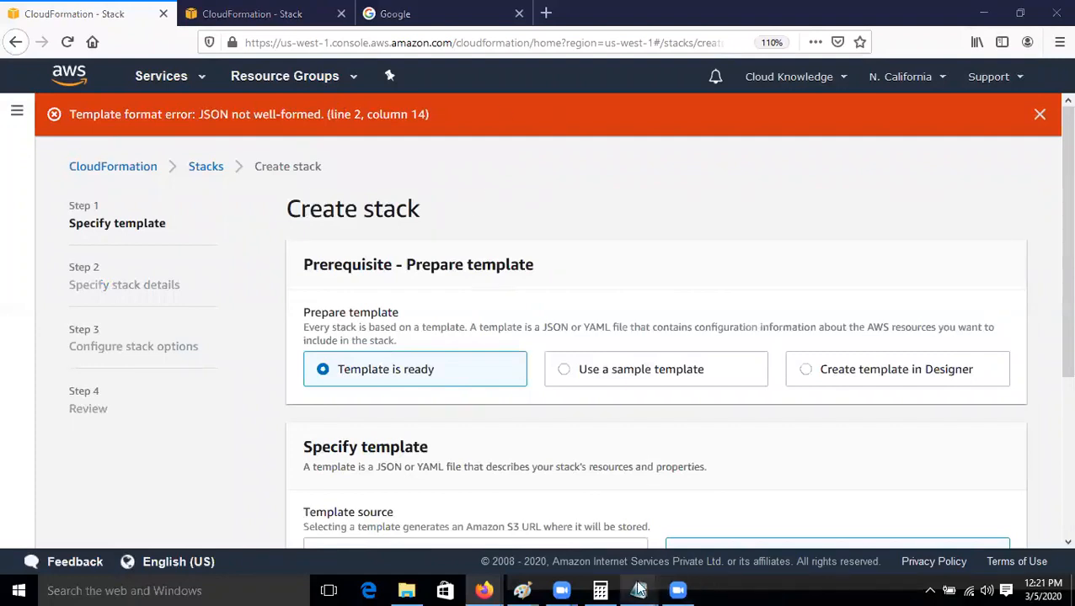
Step: Put the colon back after "Resources" in the cloudknowledgecode template with several spaces before it, and save the file
mouse_move(638, 590)
click(736, 515)
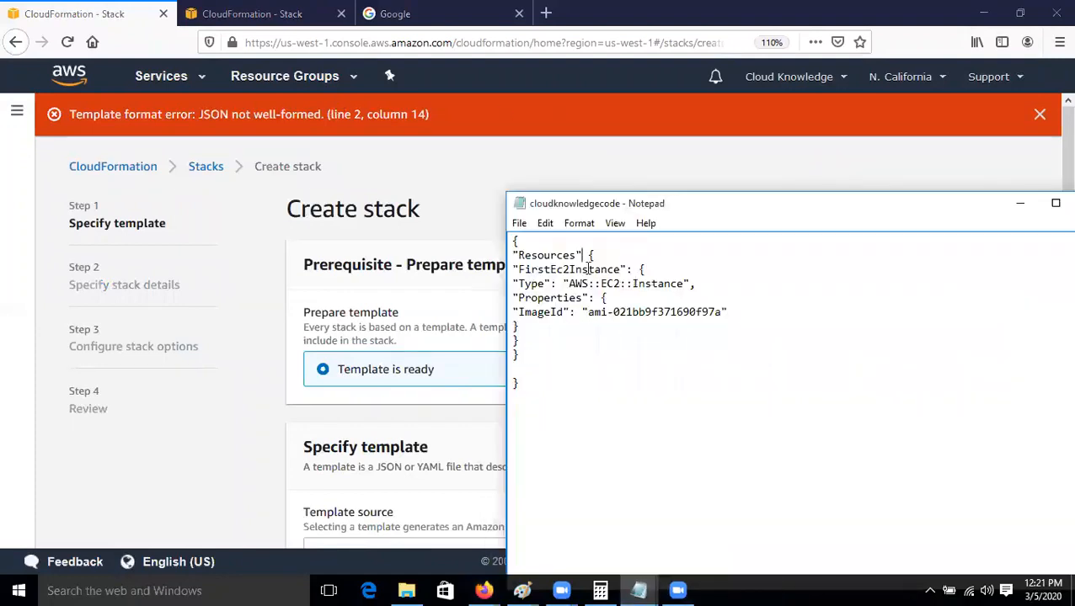
text(:)
click(519, 223)
click(558, 278)
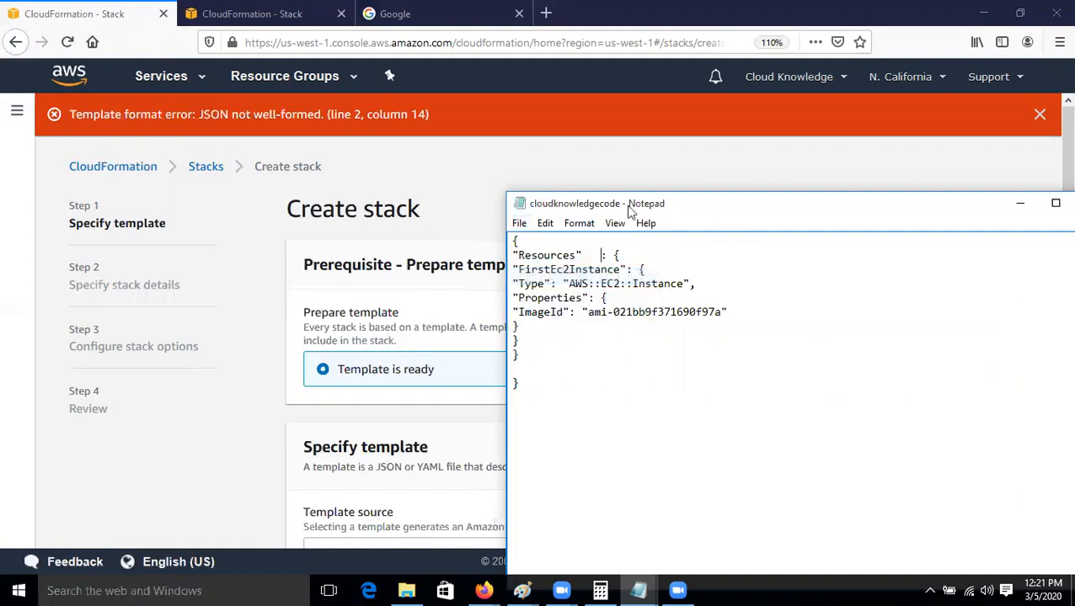
Step: Upload the cloudknowledgecode file with the spaced colon from the Desktop as the stack template and continue to the stack details
click(649, 173)
scroll(842, 427, down, 3)
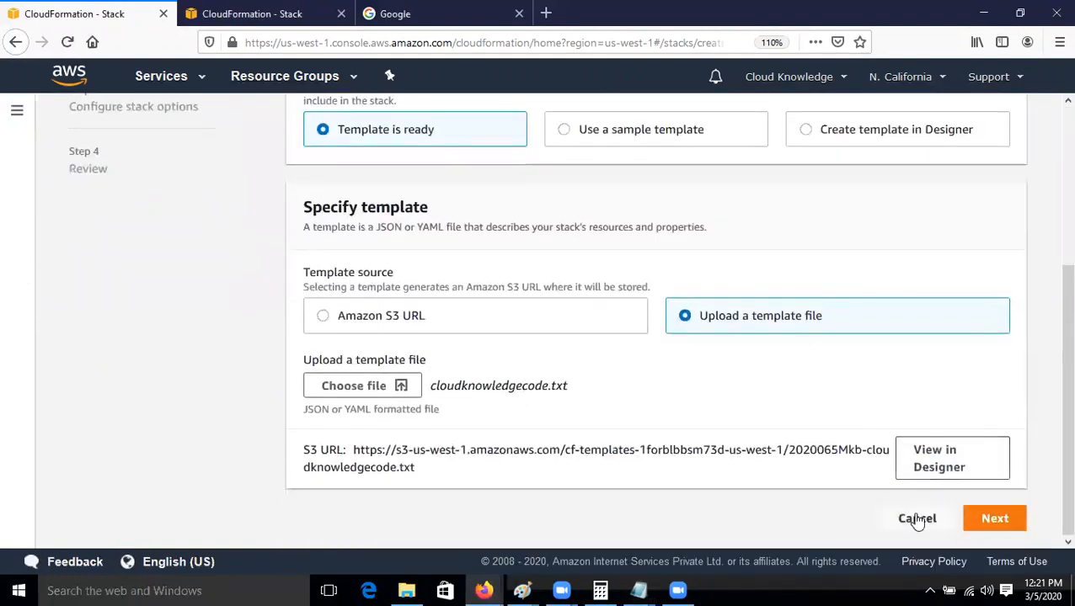
click(325, 388)
click(348, 455)
text(cloudknowledge)
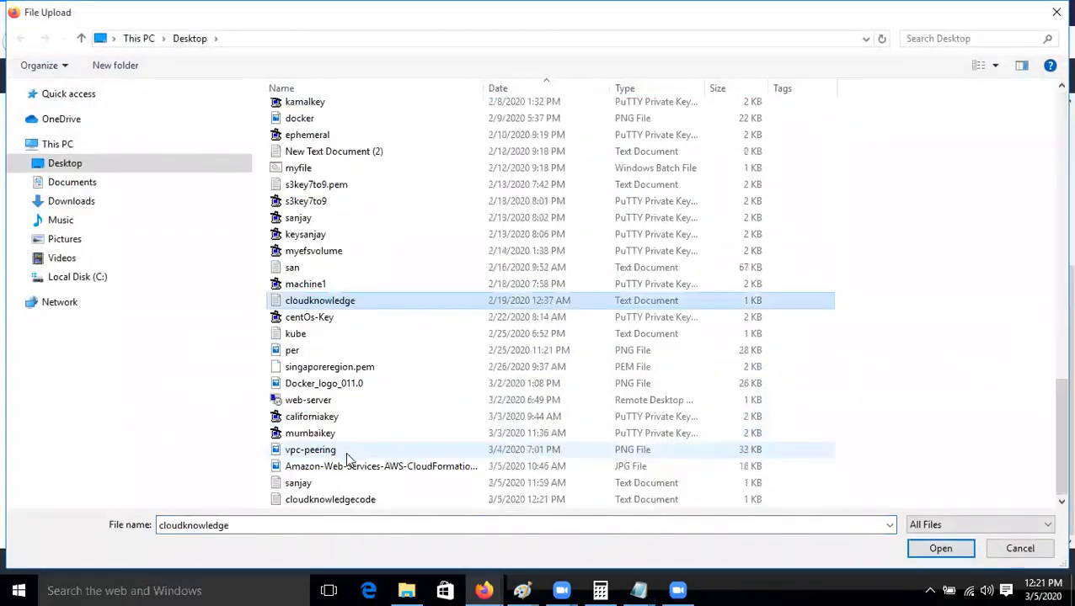
click(375, 502)
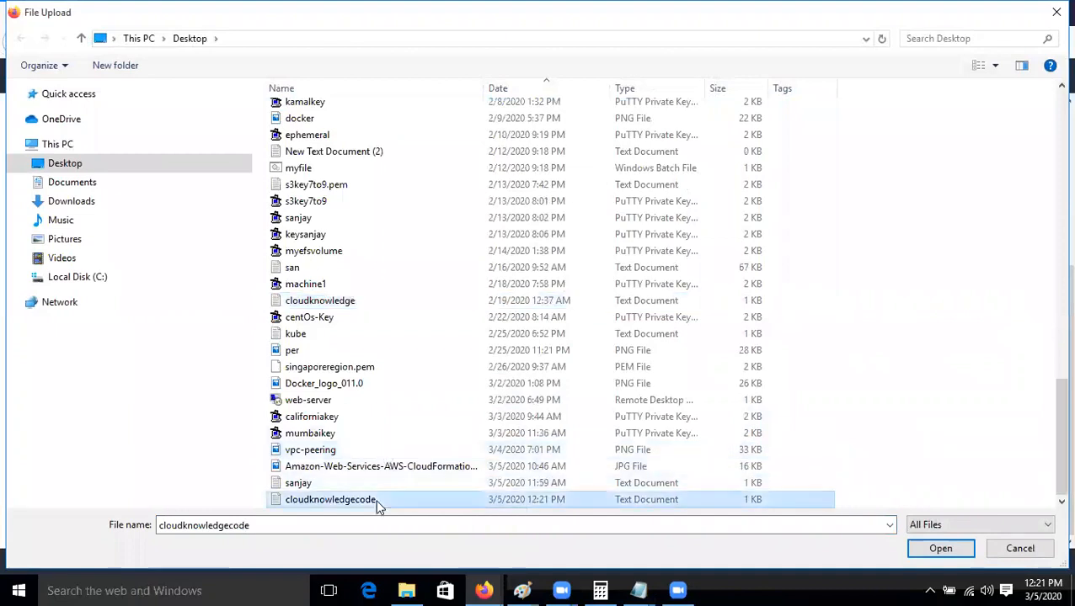
double_click(377, 504)
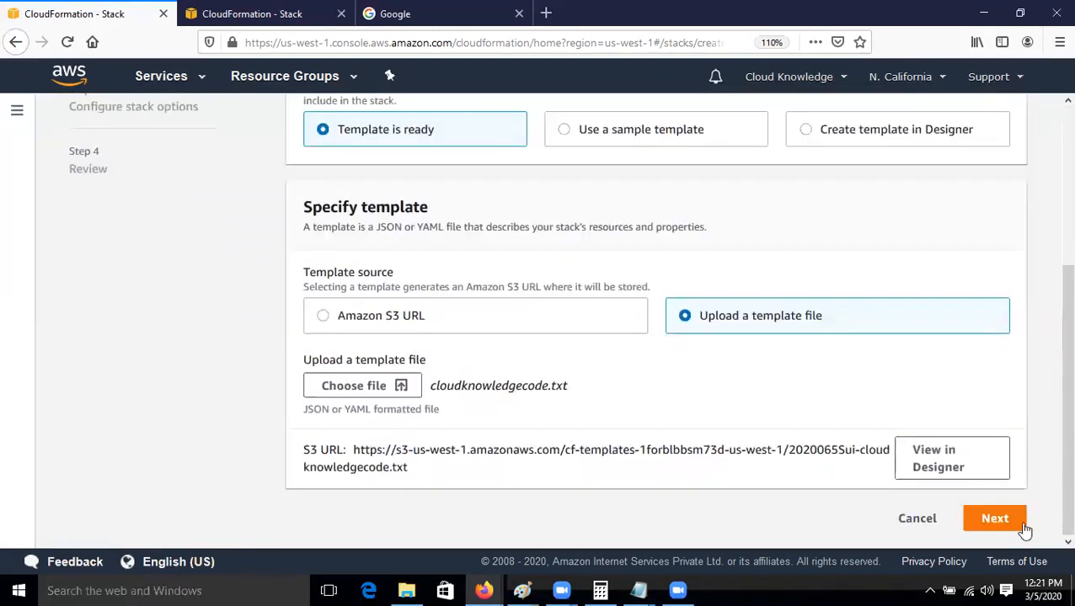
click(994, 518)
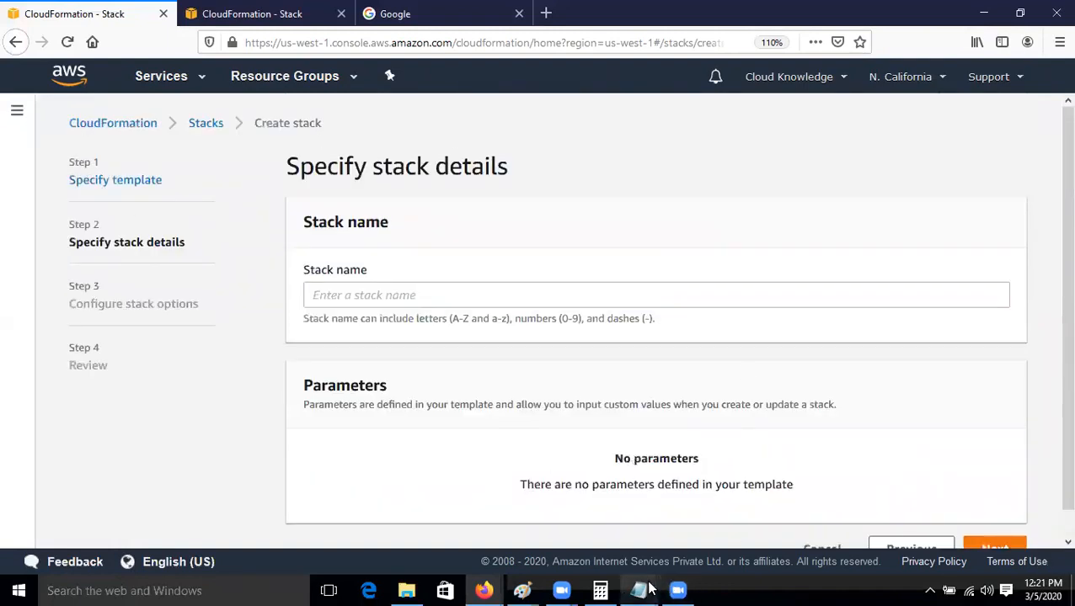
Step: Delete the extra spaces before the colon after "Resources" in the cloudknowledgecode template and return to the stack details page
mouse_move(638, 590)
click(711, 535)
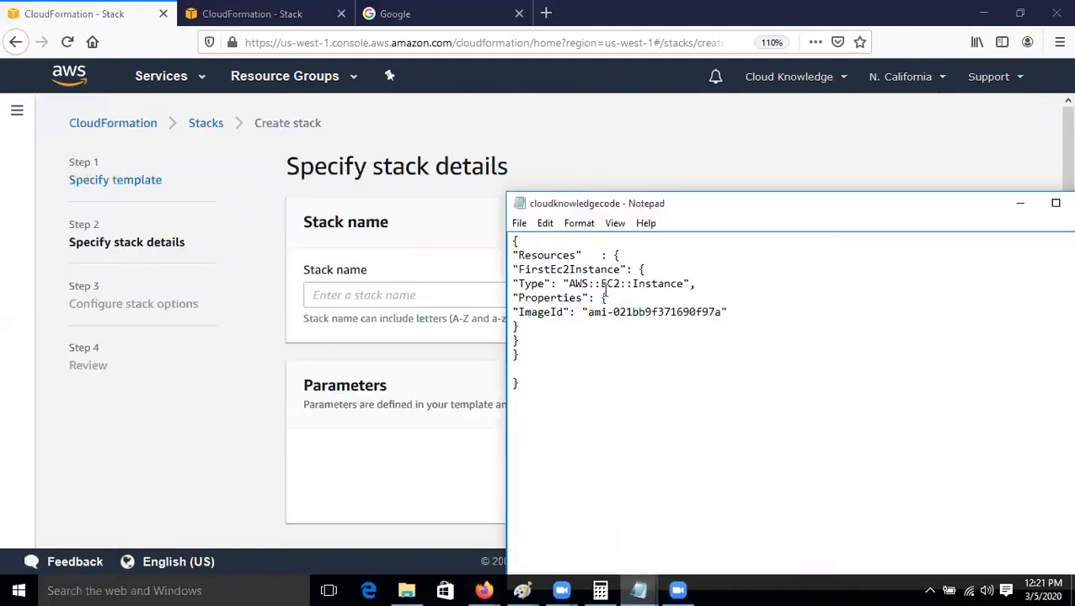
key(BackSpace)
key(BackSpace)
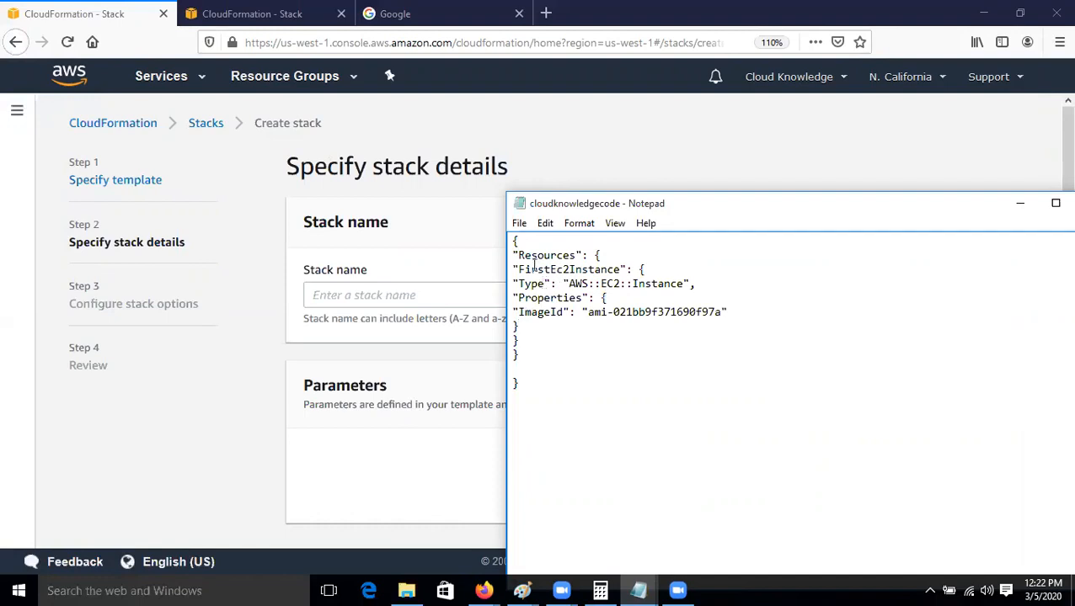
click(453, 261)
scroll(834, 447, down, 1)
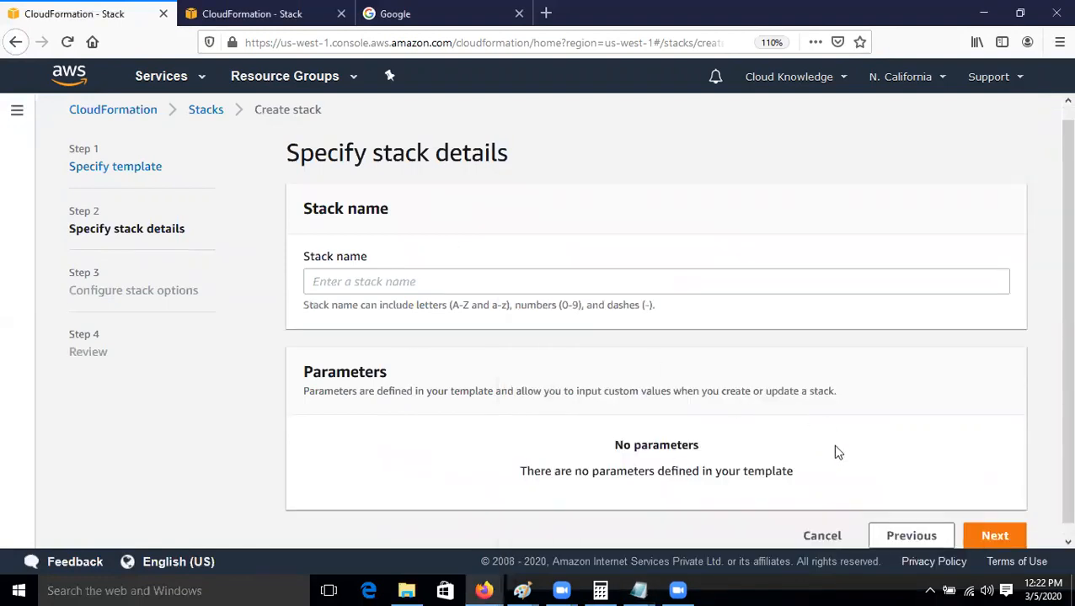
Step: Go back to the template page and re-upload the corrected cloudknowledgecode file from the Desktop as the stack template
click(890, 523)
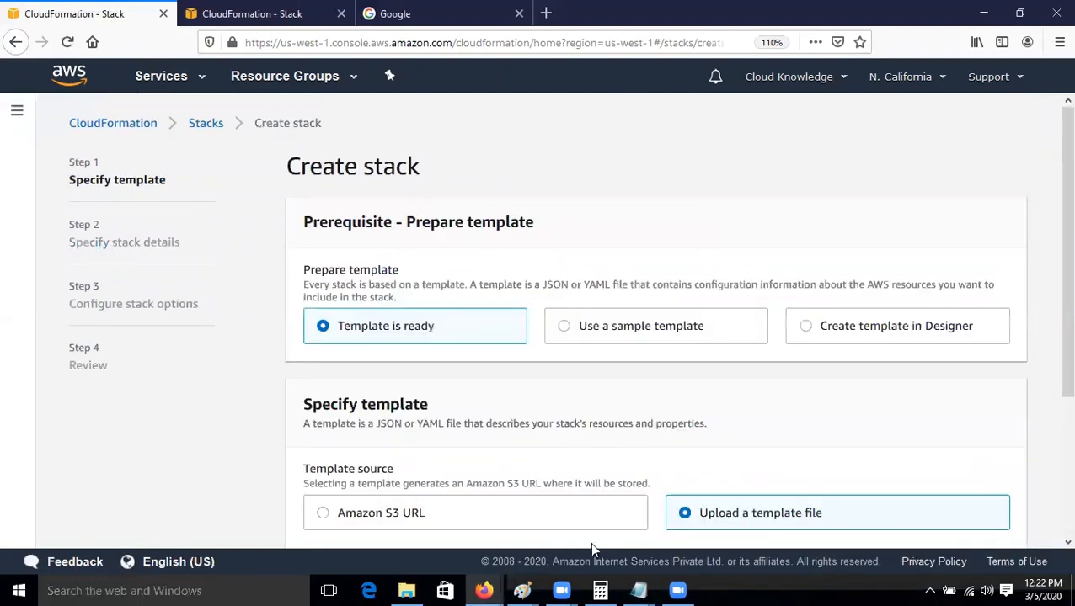
key(alt+Tab)
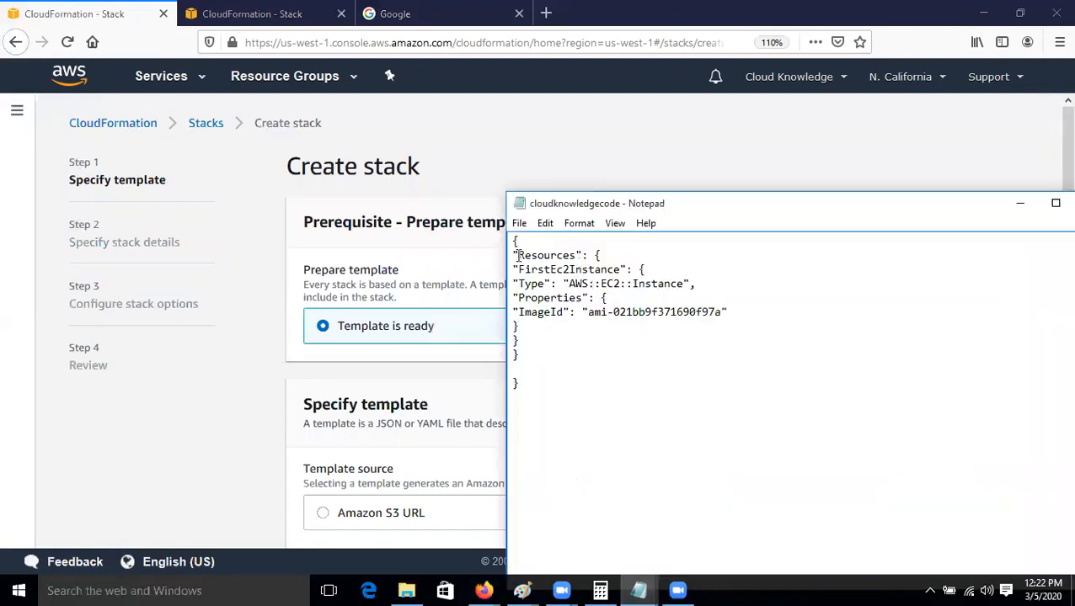
drag(516, 255, 647, 312)
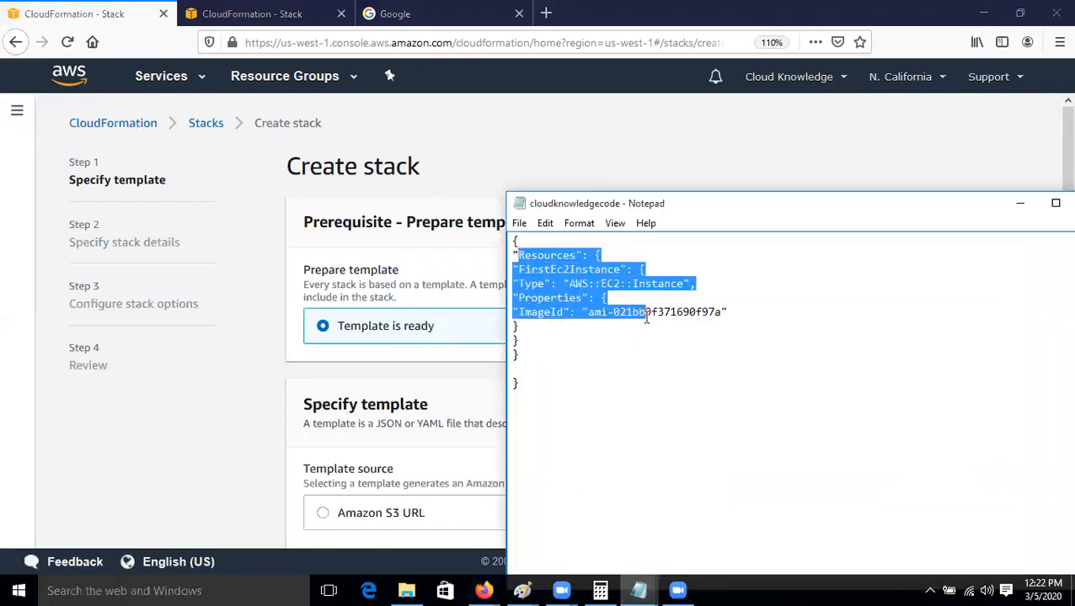
click(614, 150)
scroll(613, 149, down, 3)
click(346, 385)
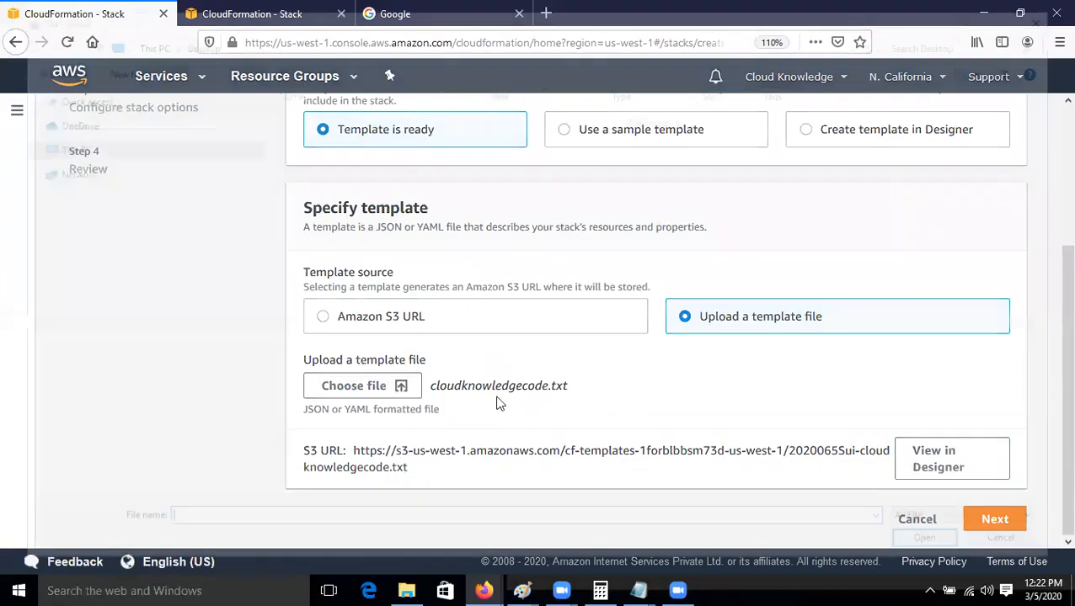
click(348, 368)
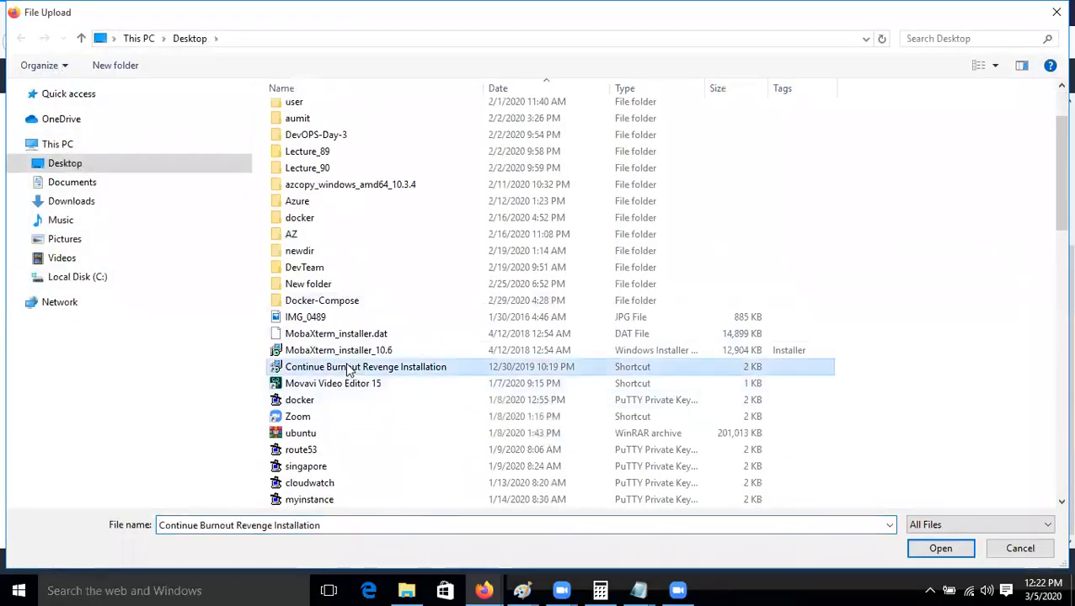
key(c)
key(c)
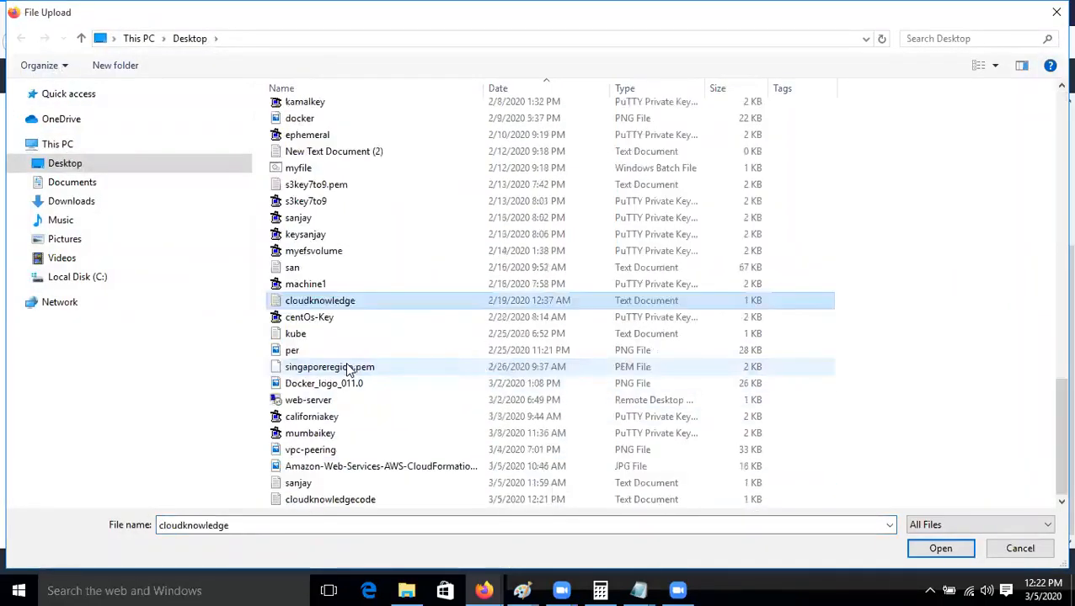
double_click(346, 500)
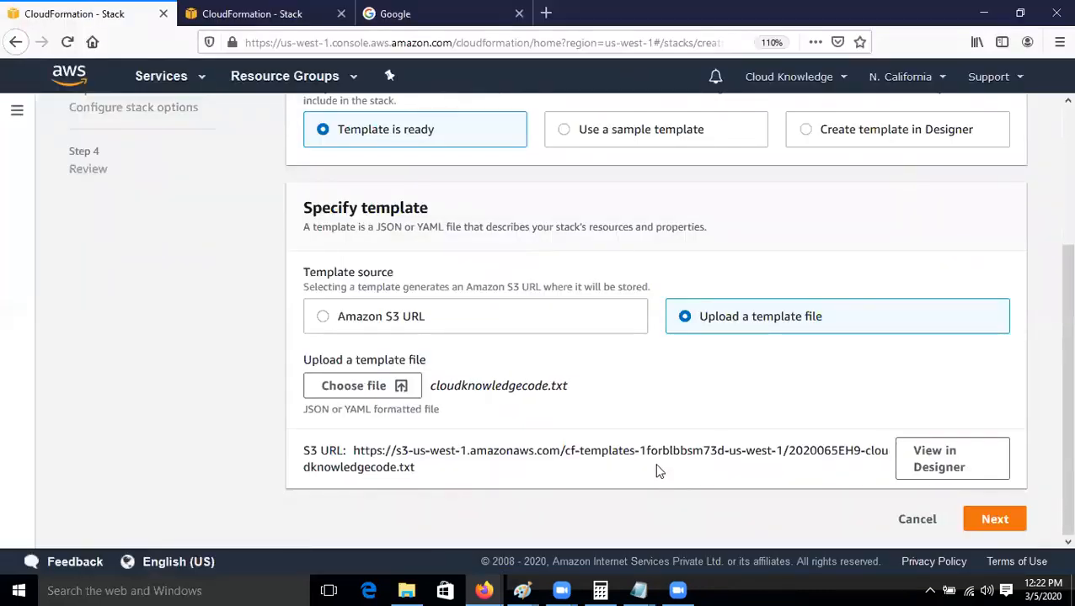
scroll(687, 439, up, 3)
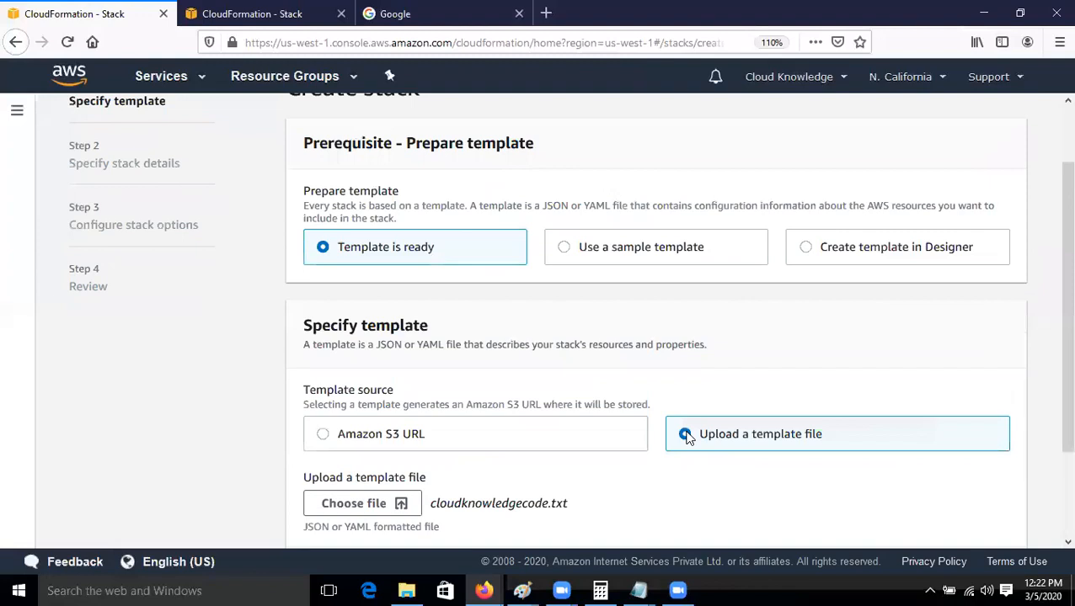
scroll(689, 439, down, 3)
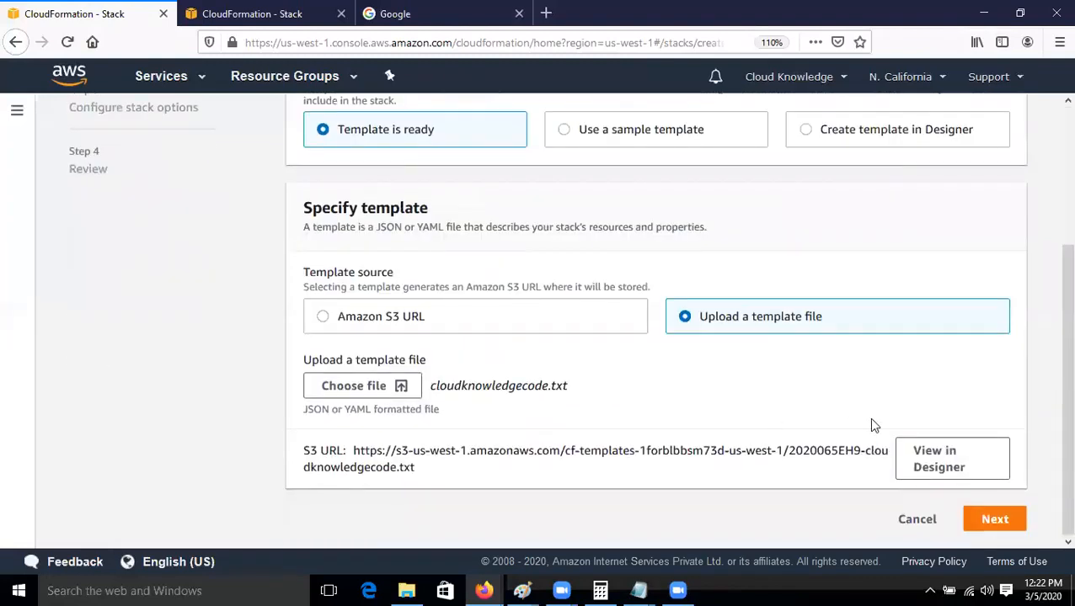
Step: Accept the uploaded template, name the stack cloudknowledge, and continue to the stack options
click(995, 520)
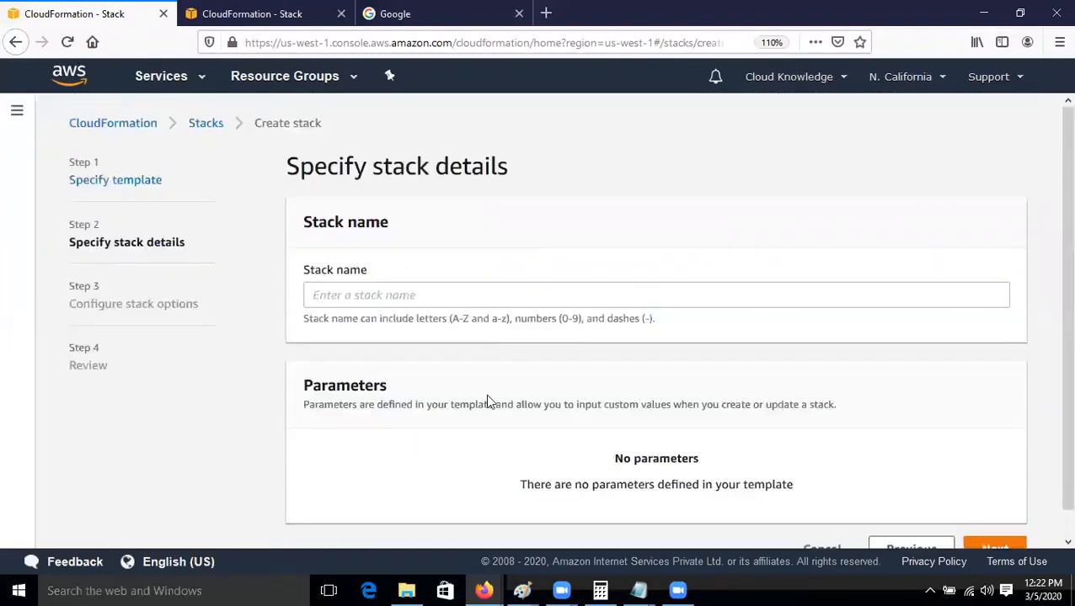
click(428, 294)
text(clo)
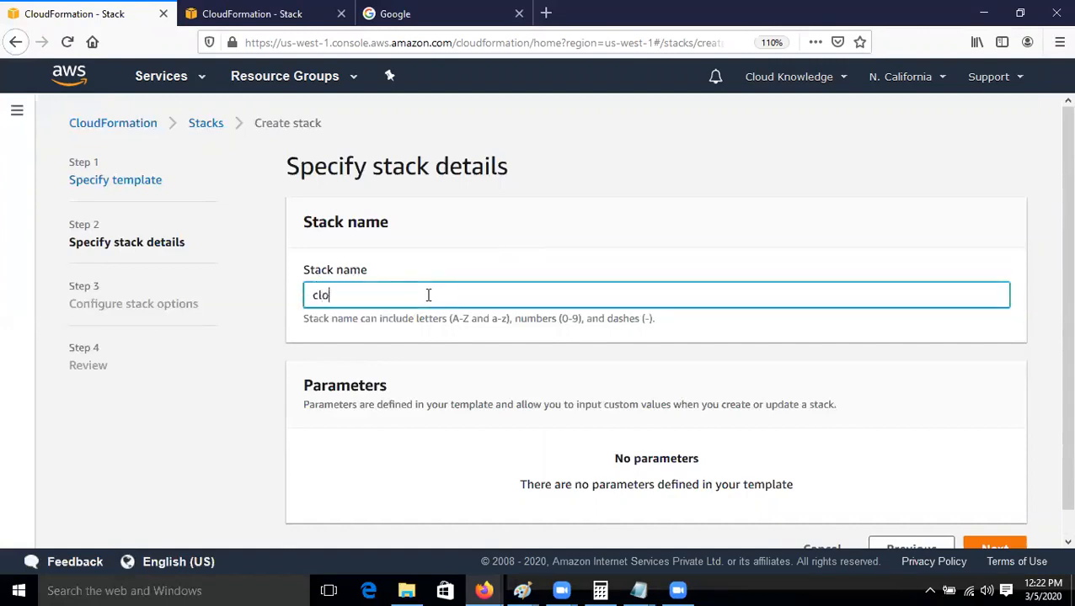
text(udknowledge)
scroll(449, 315, down, 1)
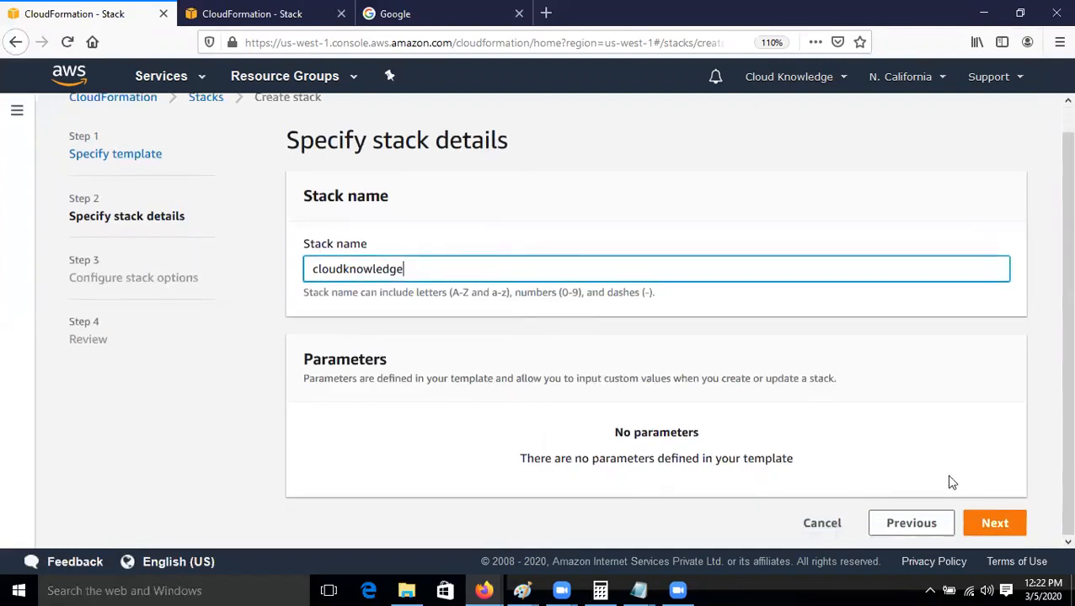
click(990, 533)
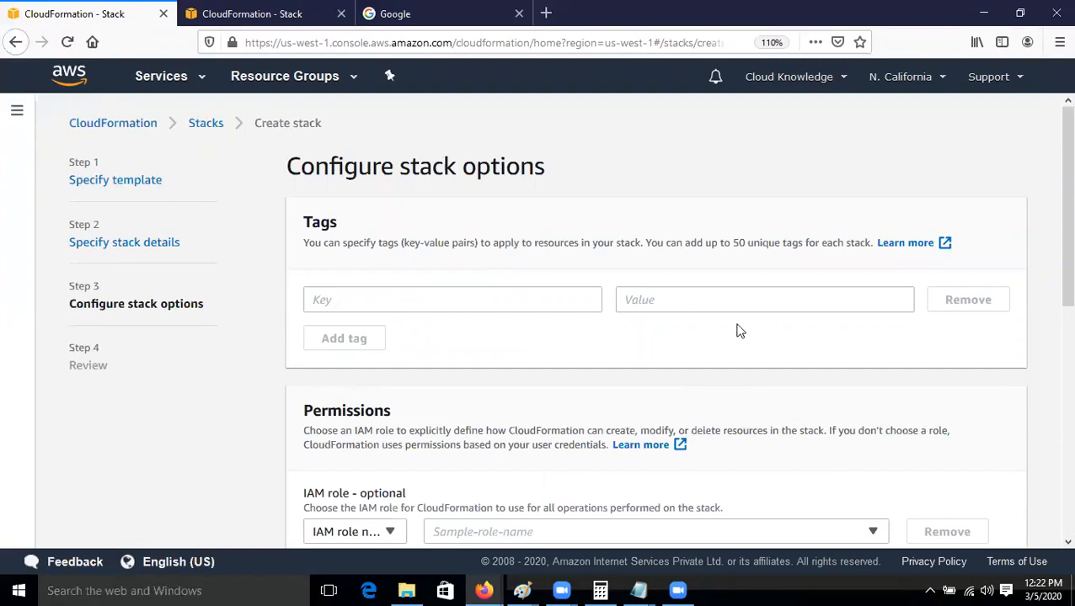
Step: Add a stack tag with the key Name and the value cloudknowledge
click(445, 306)
text(Name)
key(Tab)
text(c)
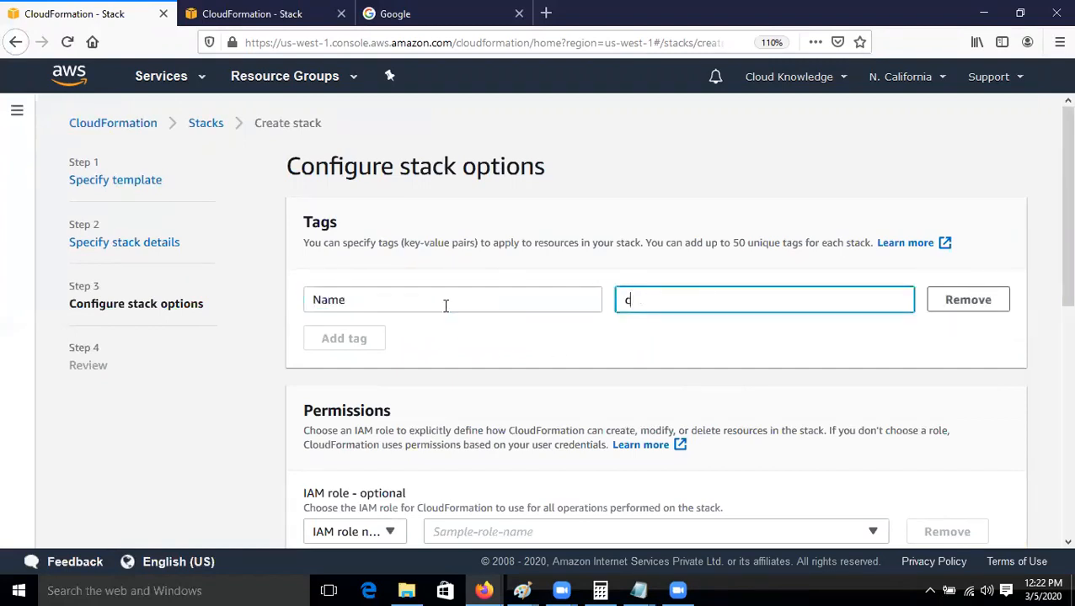
text(loudknowledge)
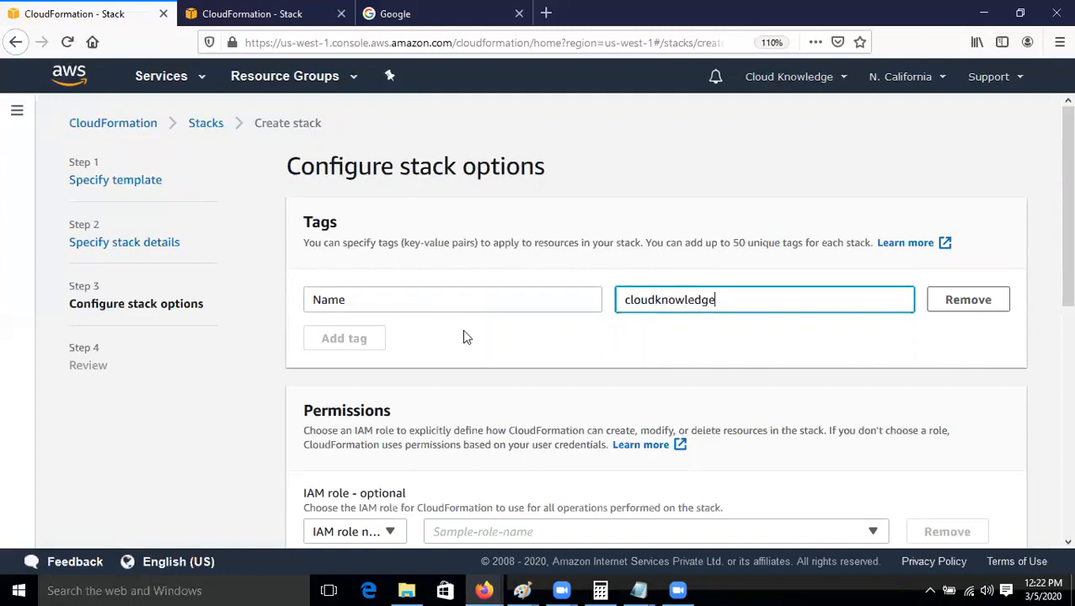
Step: Assign the cloudknowledge IAM role to the stack and proceed to the end of the review page
scroll(537, 365, down, 2)
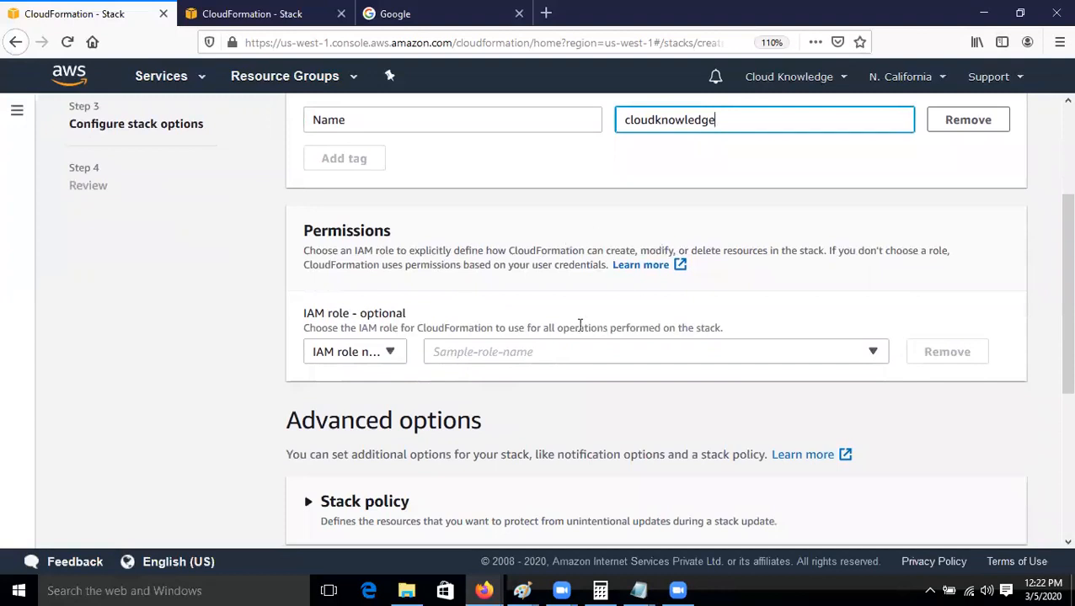
click(581, 360)
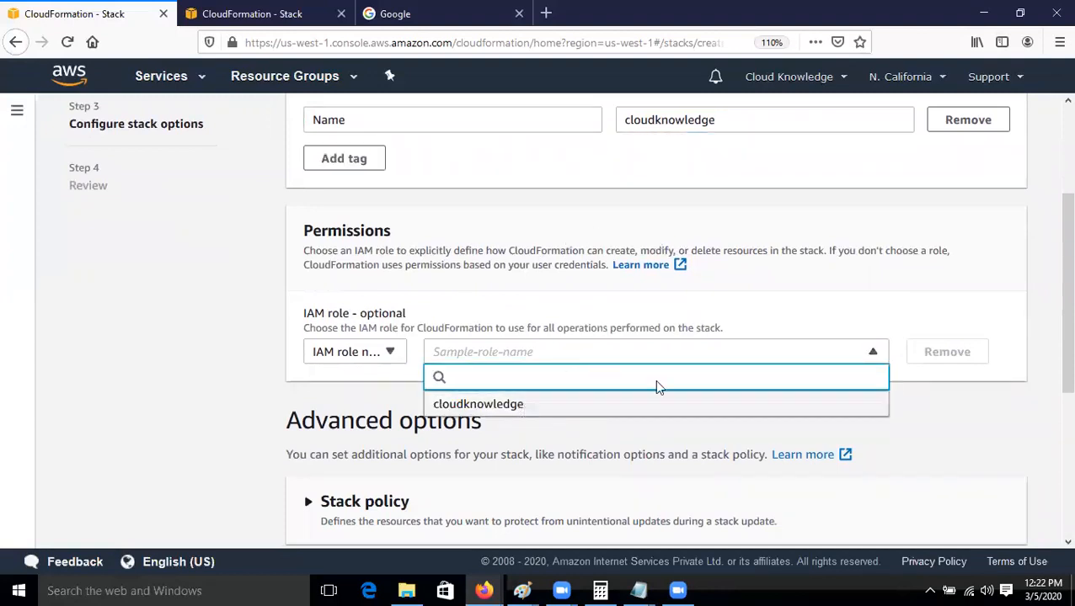
click(589, 405)
scroll(581, 413, down, 5)
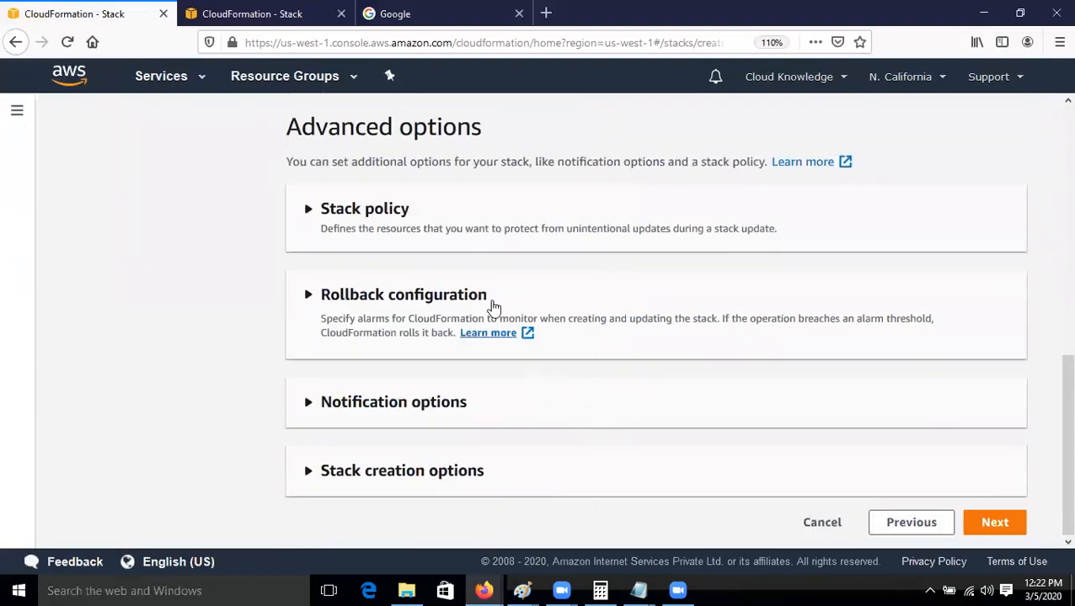
click(985, 527)
scroll(590, 412, down, 15)
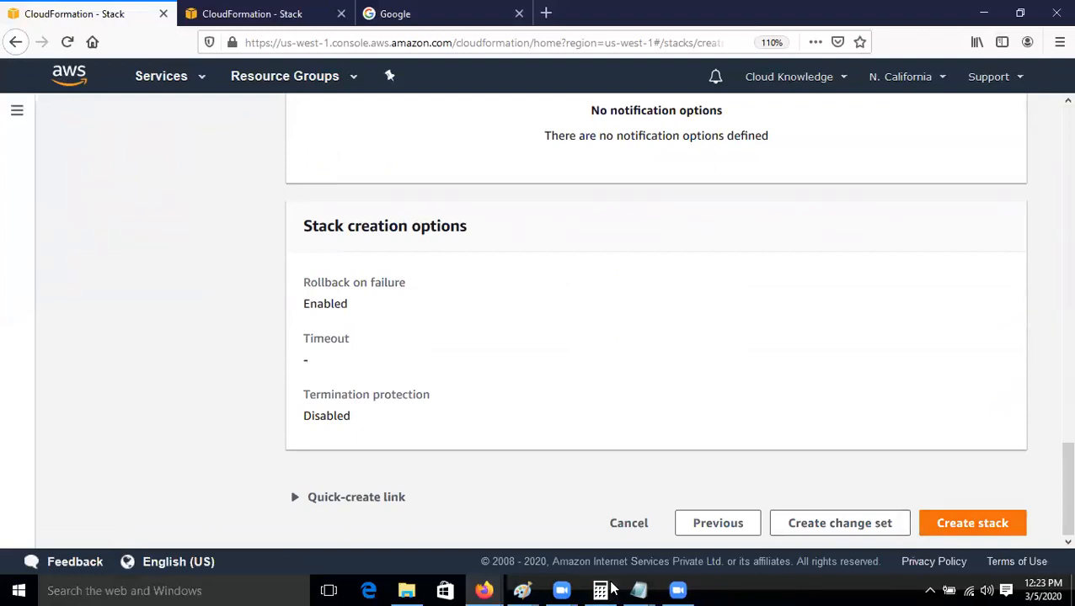
Step: Examine the cloudknowledgecode template in Notepad, then check the stack's template and parameter summary on the review page
click(639, 590)
click(631, 400)
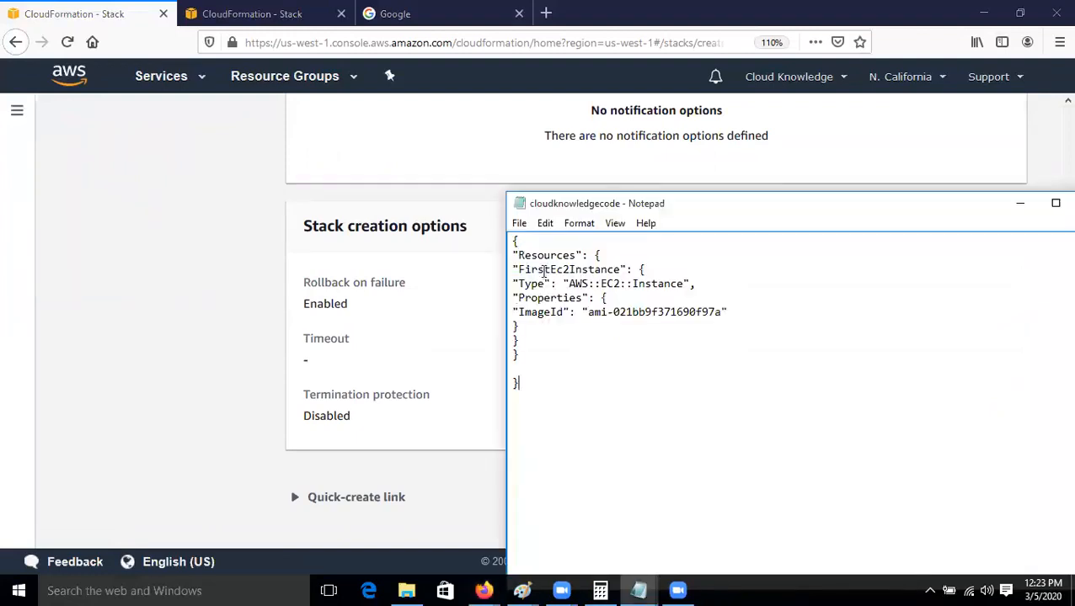
drag(512, 250, 673, 335)
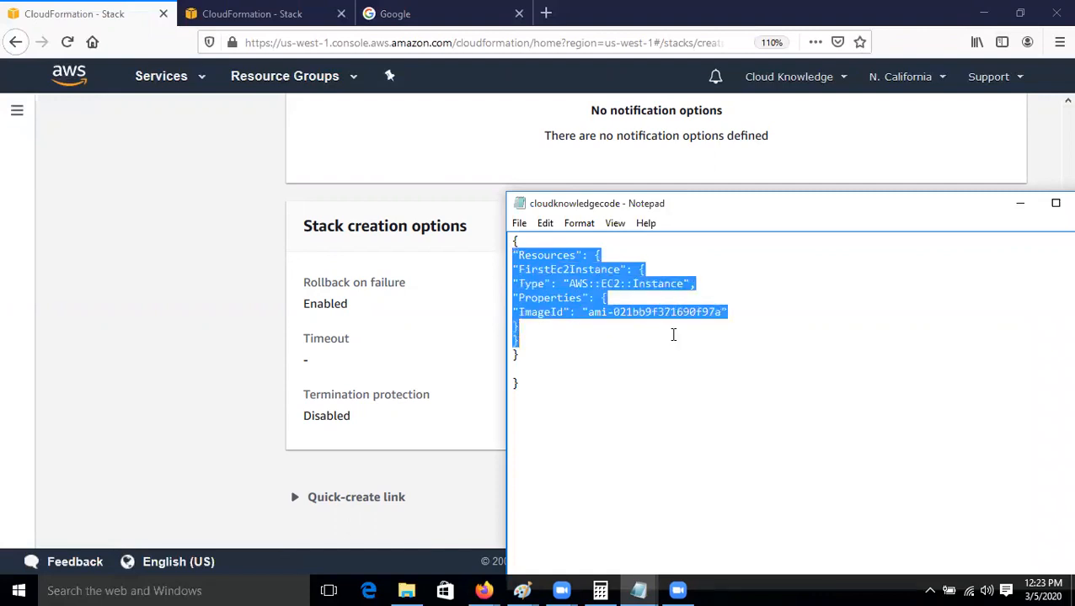
click(622, 363)
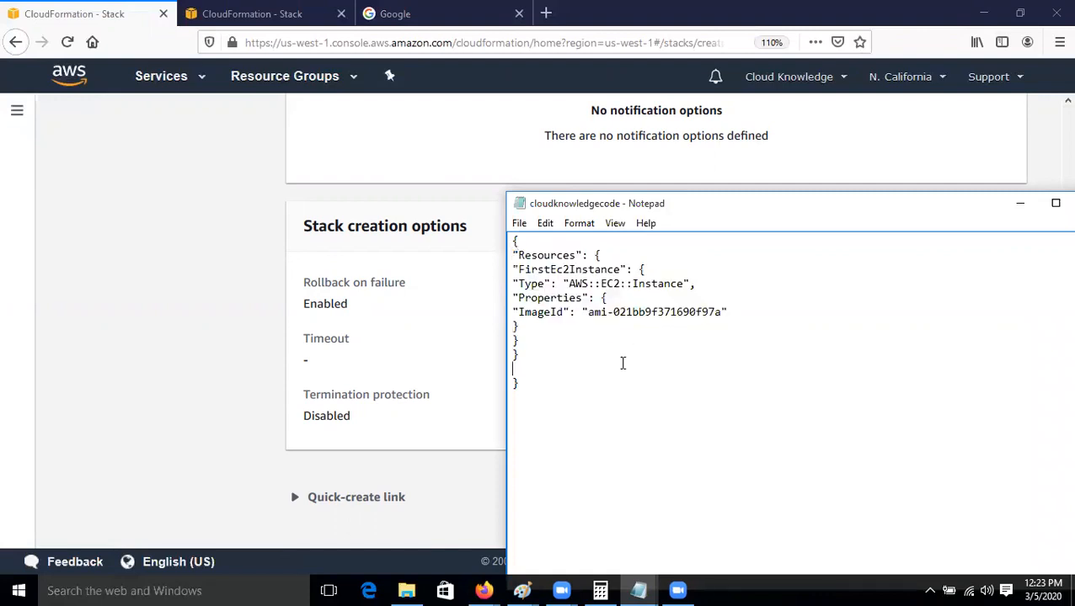
click(1012, 213)
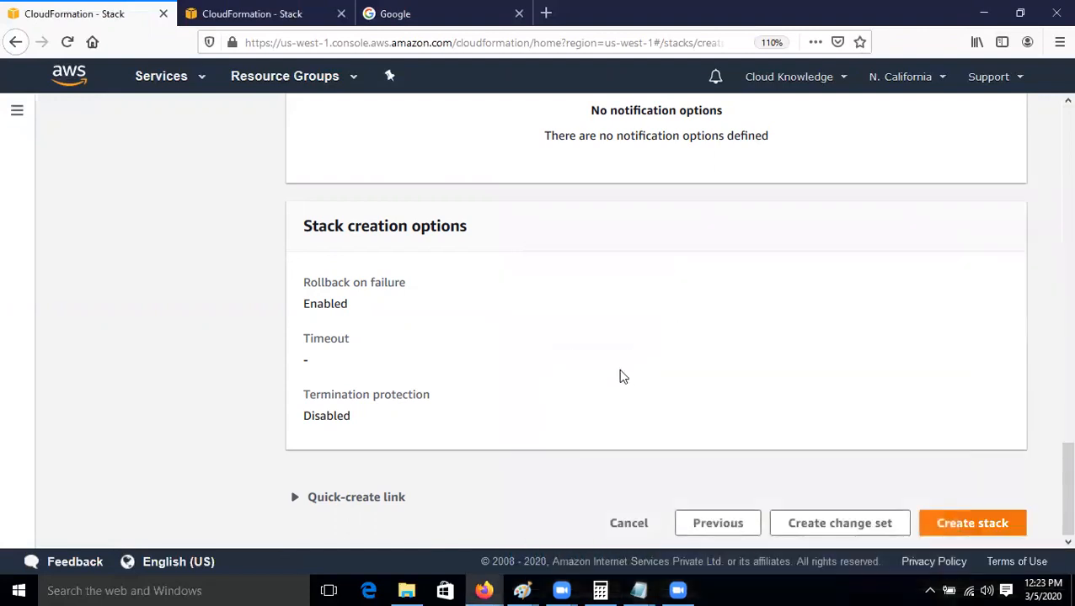
scroll(623, 379, up, 6)
scroll(680, 429, up, 5)
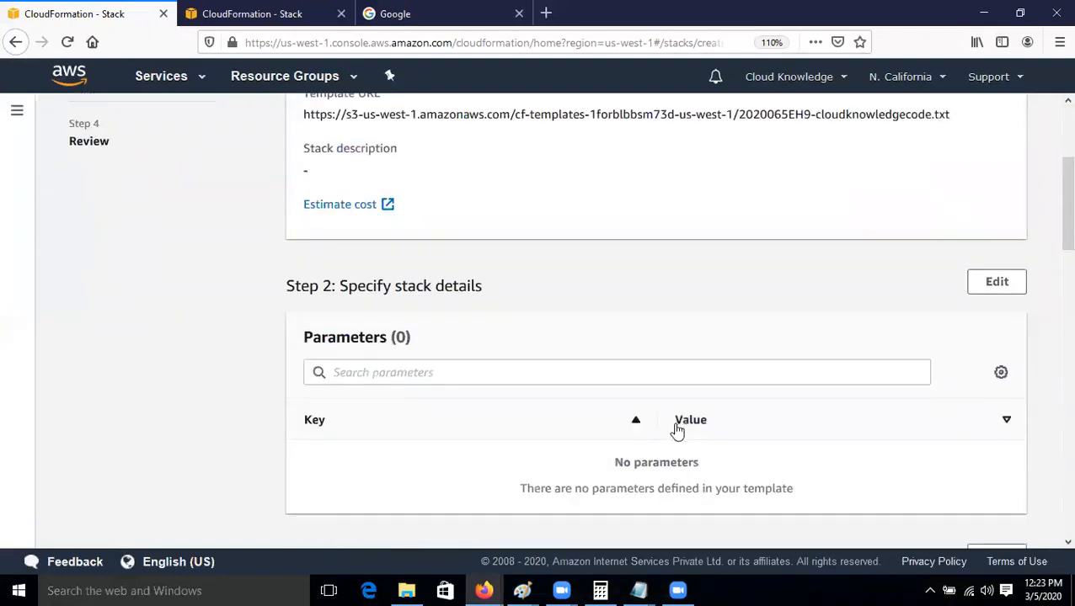
scroll(678, 431, up, 3)
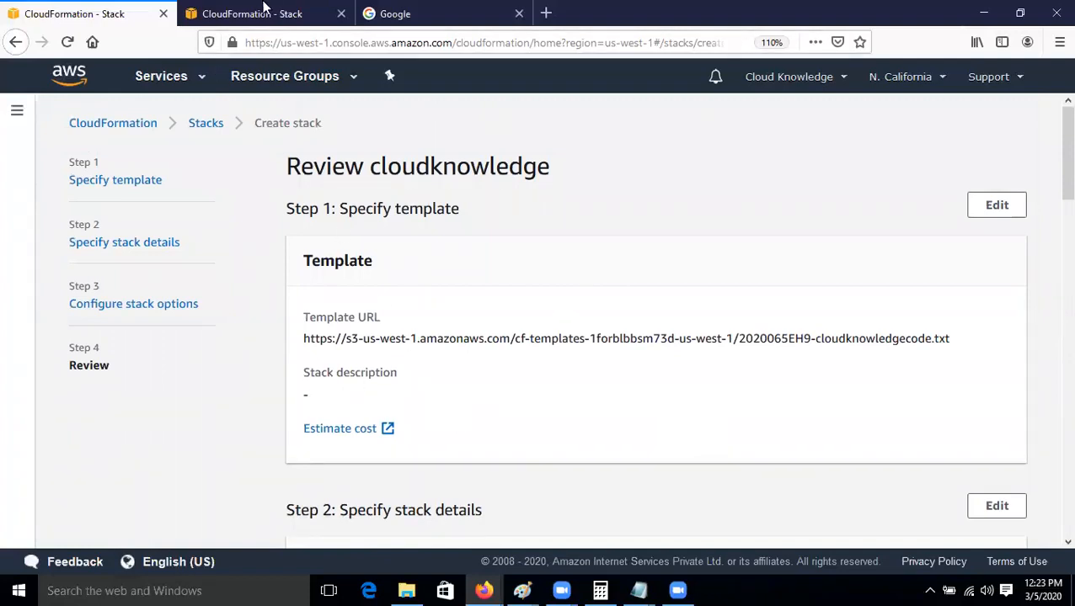
Step: In the second browser tab, open EC2 and check the running instances before creating the stack
click(293, 10)
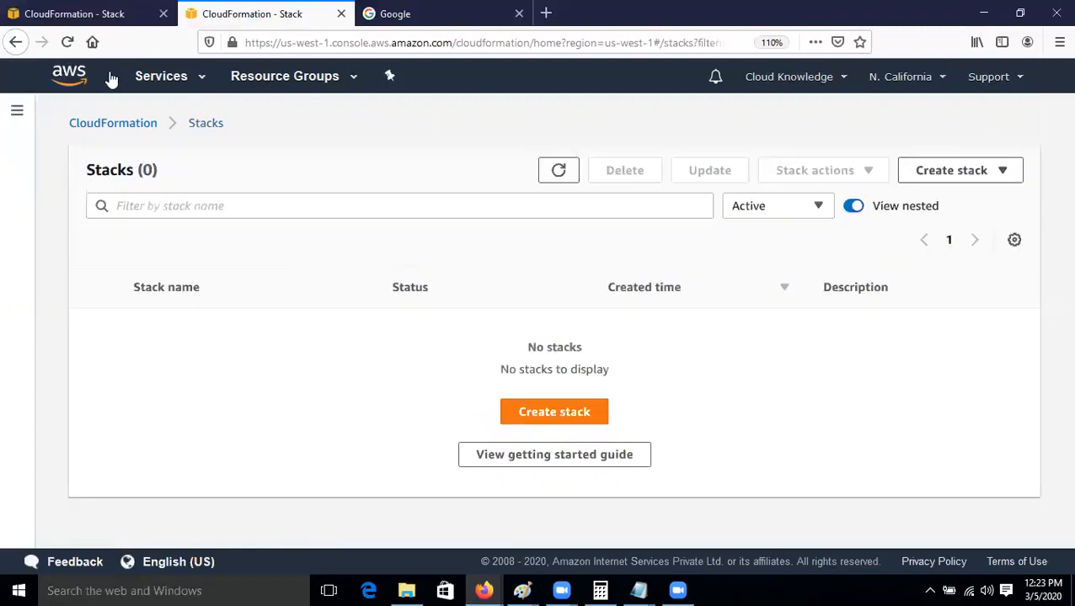
click(71, 78)
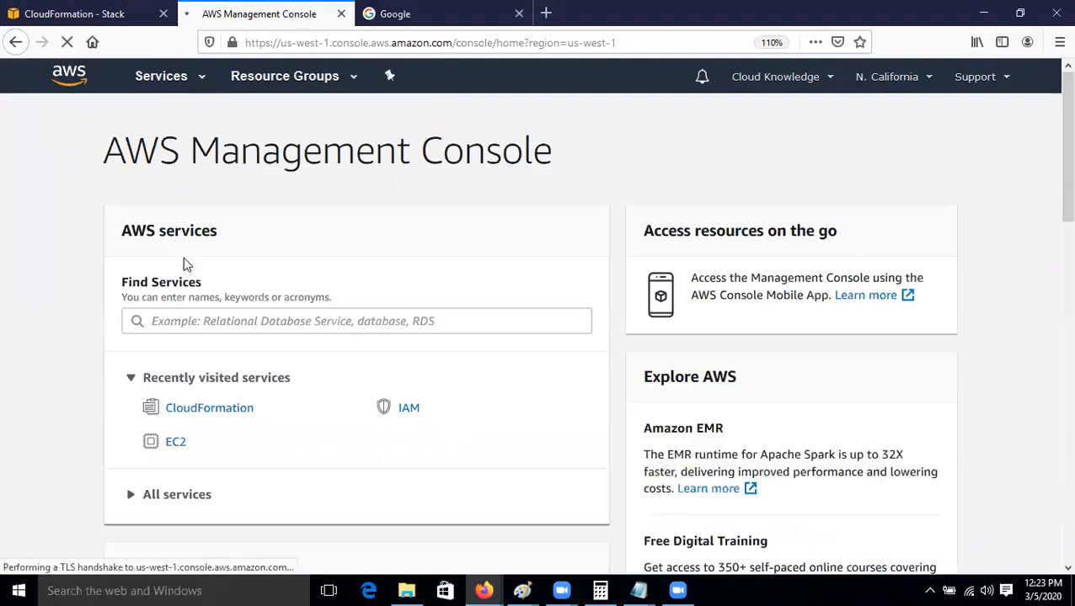
click(175, 444)
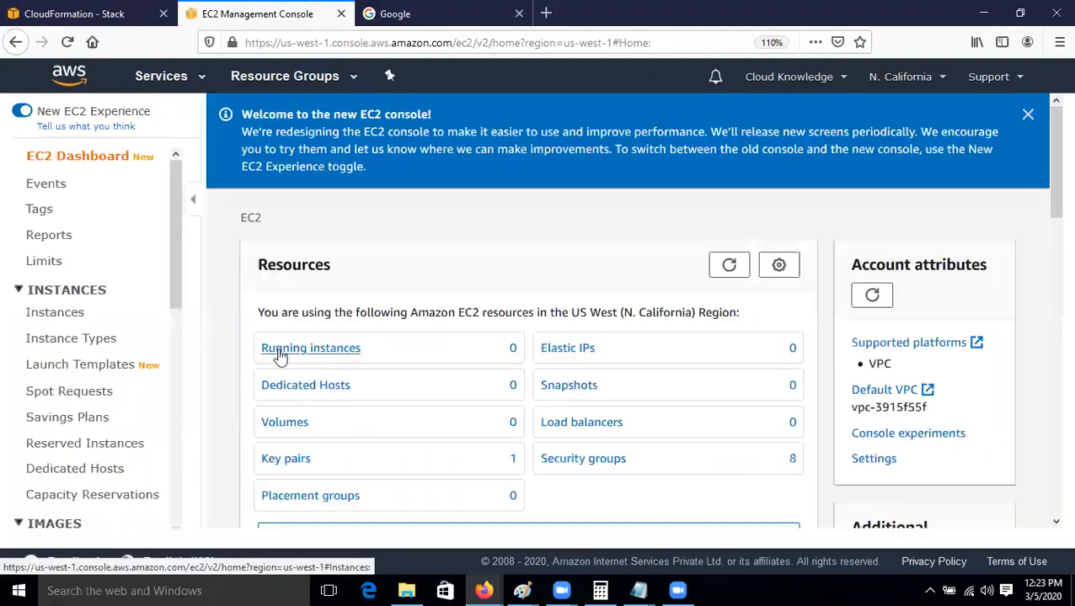
click(272, 347)
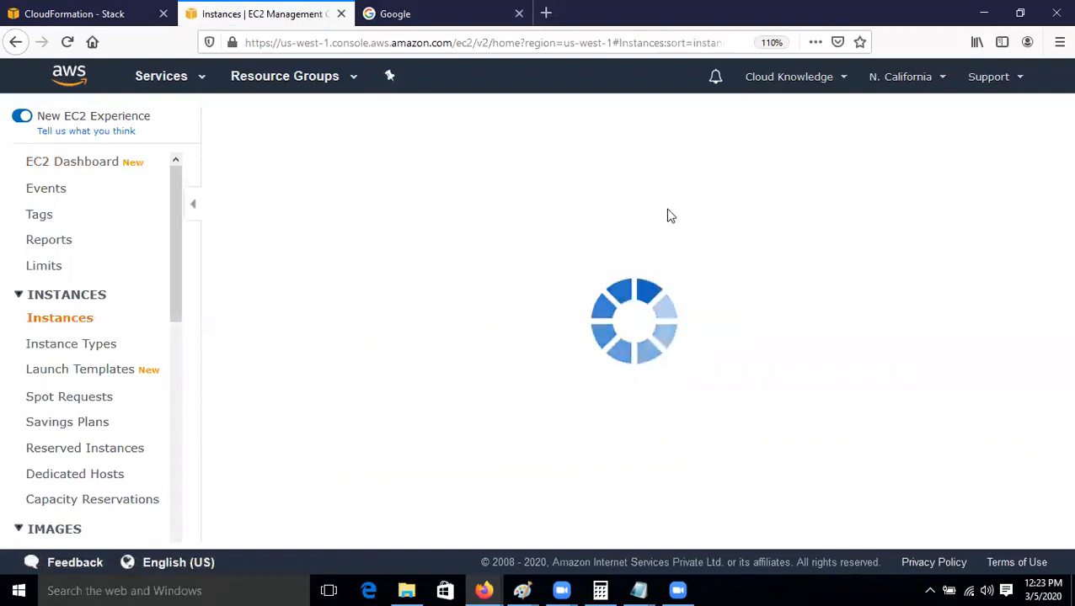
click(117, 13)
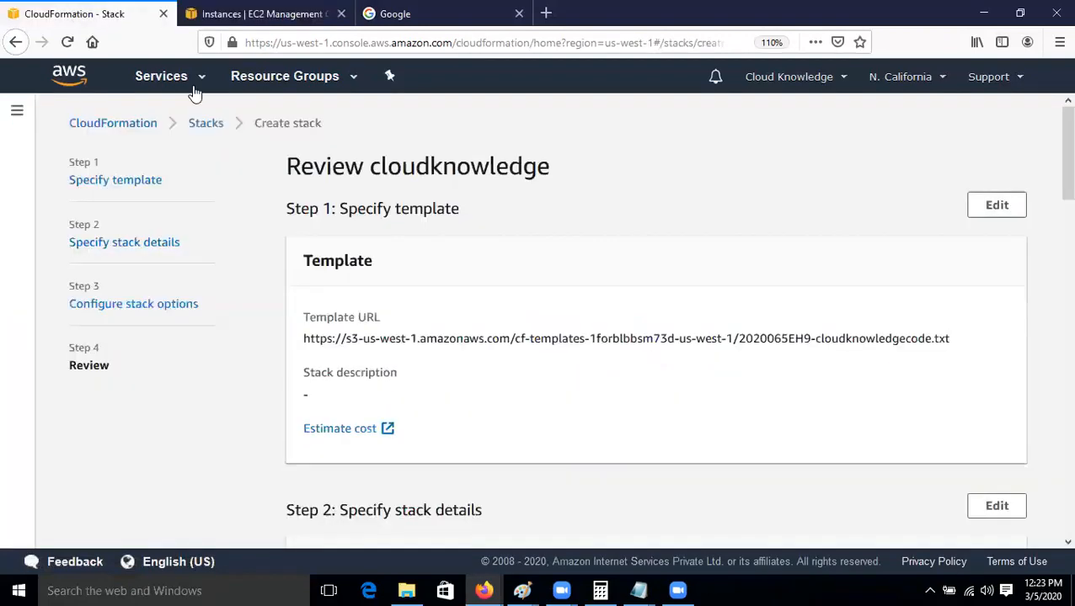
click(217, 12)
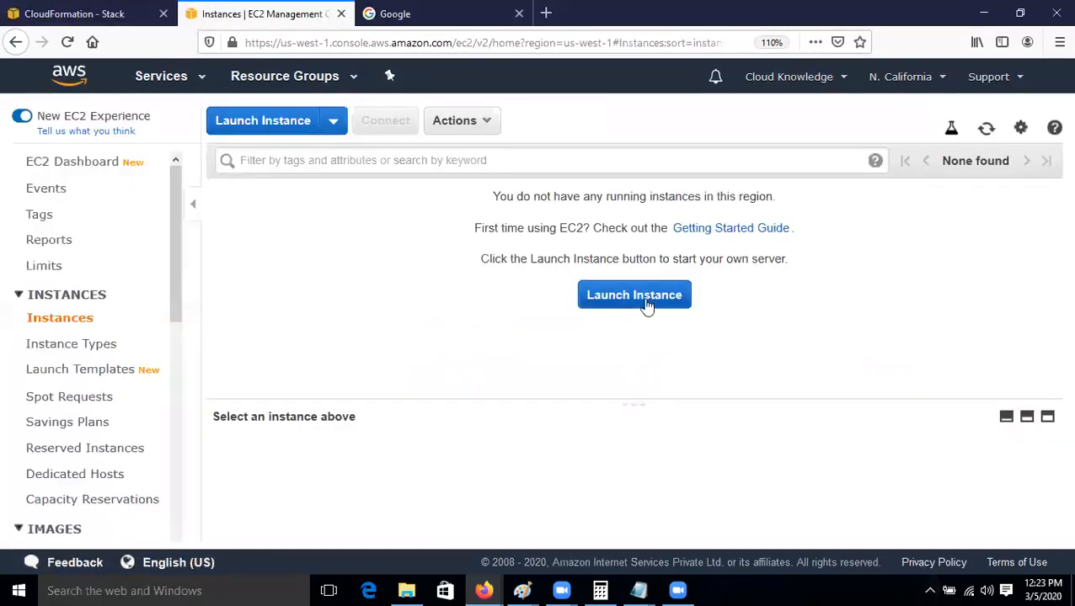
Step: Return to the CloudFormation review page and create the cloudknowledge stack
click(74, 10)
scroll(847, 429, down, 20)
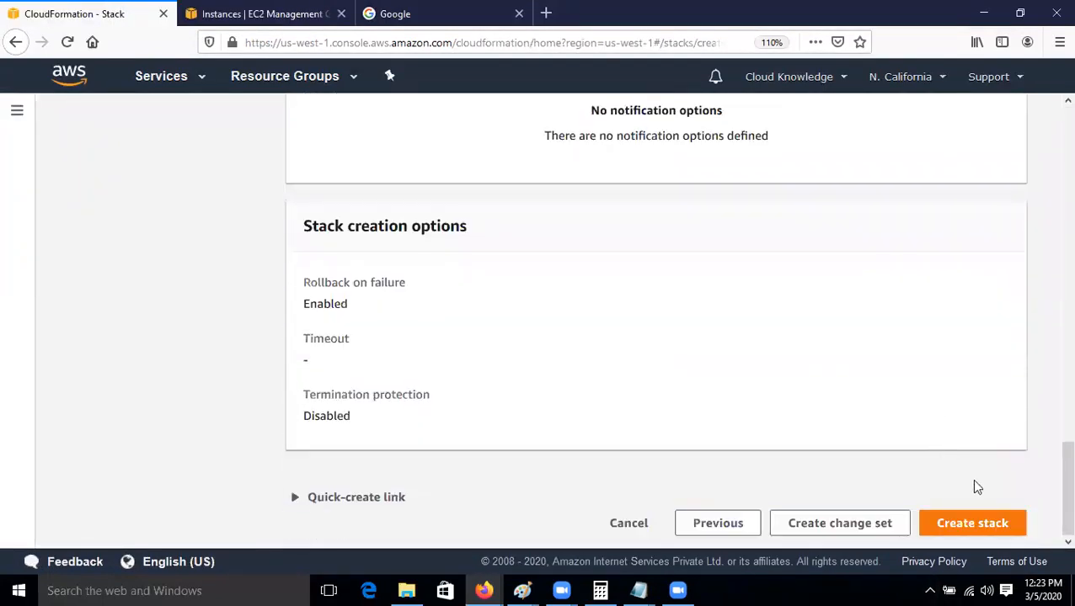
click(987, 525)
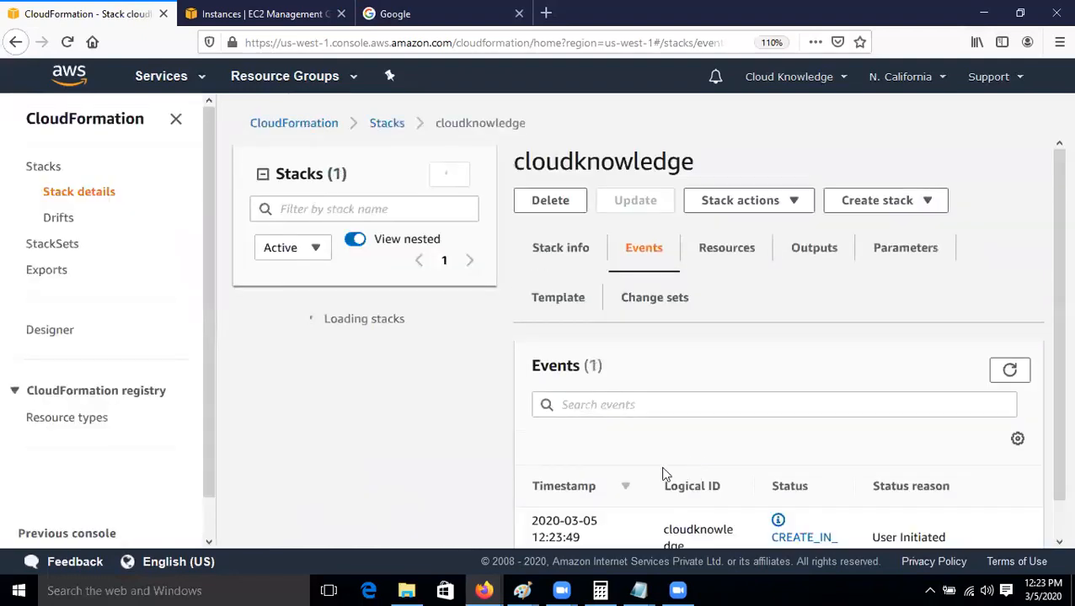
Step: Refresh the cloudknowledge stack's events repeatedly to monitor the creation status of the stack and its EC2 instance
click(1009, 371)
scroll(755, 456, down, 1)
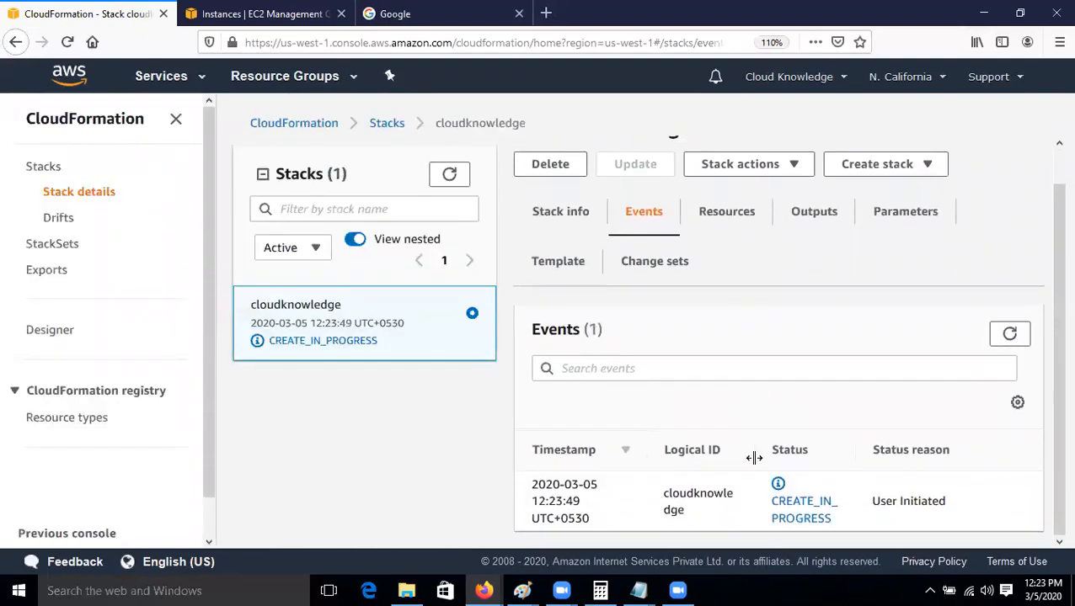
click(1007, 337)
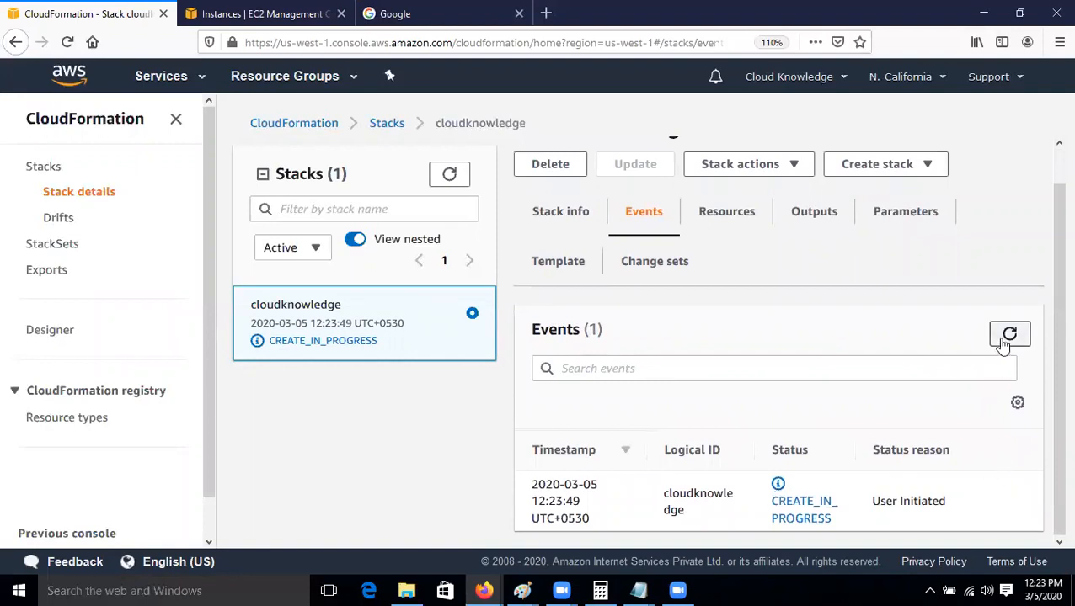
scroll(829, 484, down, 3)
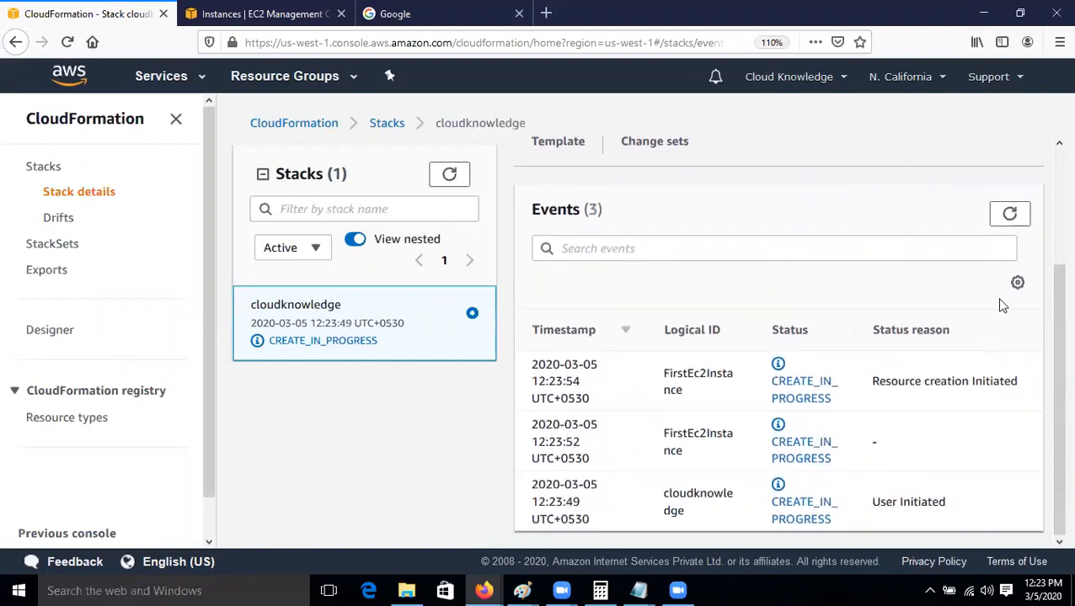
click(1010, 214)
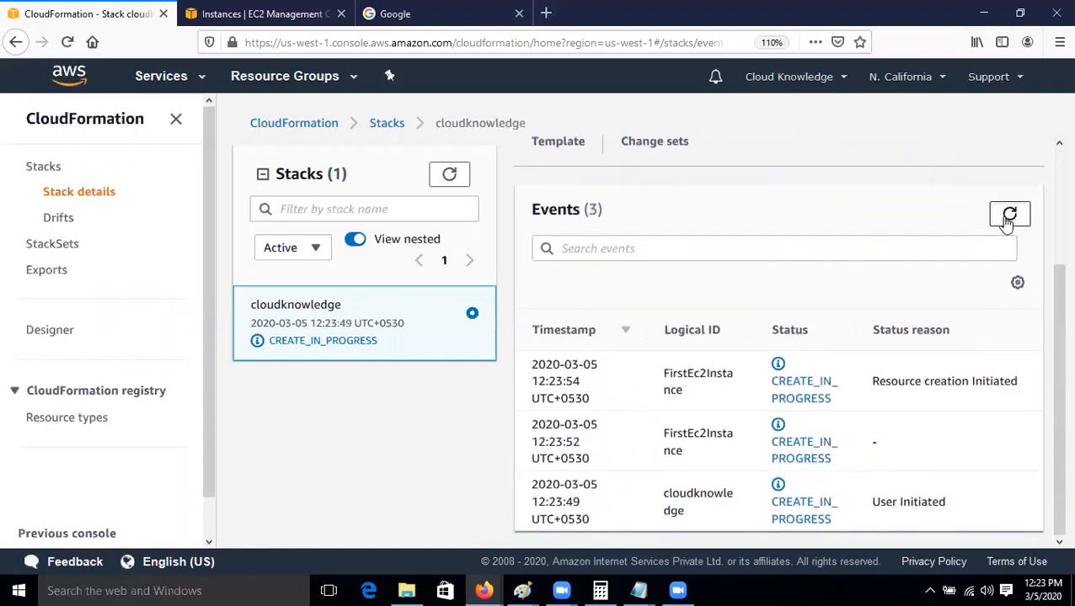
click(1010, 214)
click(1009, 215)
click(1009, 215)
click(1009, 214)
click(1009, 215)
click(1008, 217)
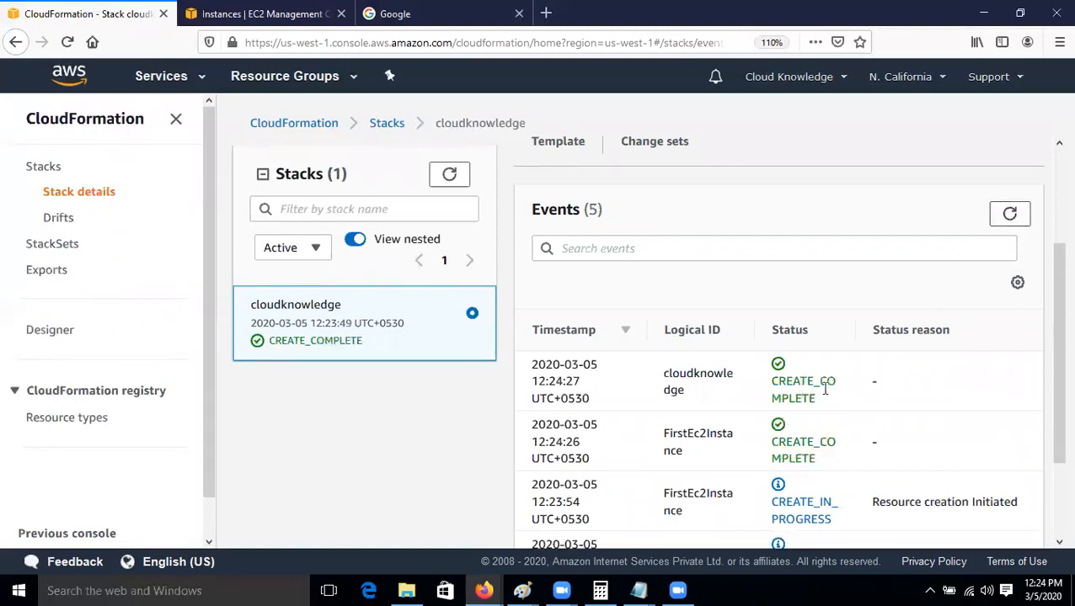
scroll(731, 373, up, 3)
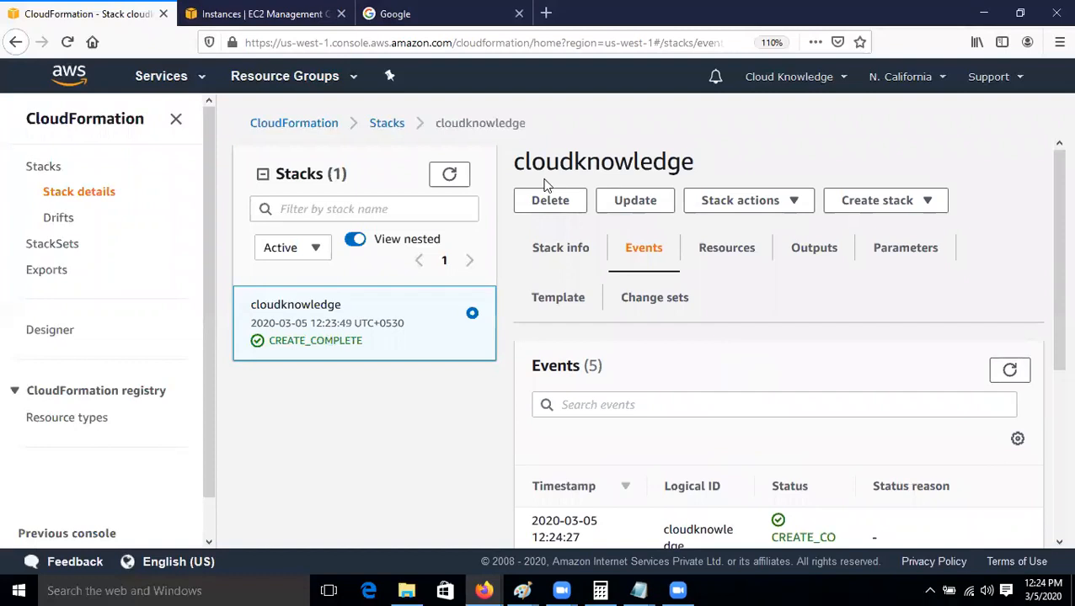
Step: Refresh the EC2 instances list in the other browser tab and select the cloudknowledge instance
click(220, 11)
click(986, 129)
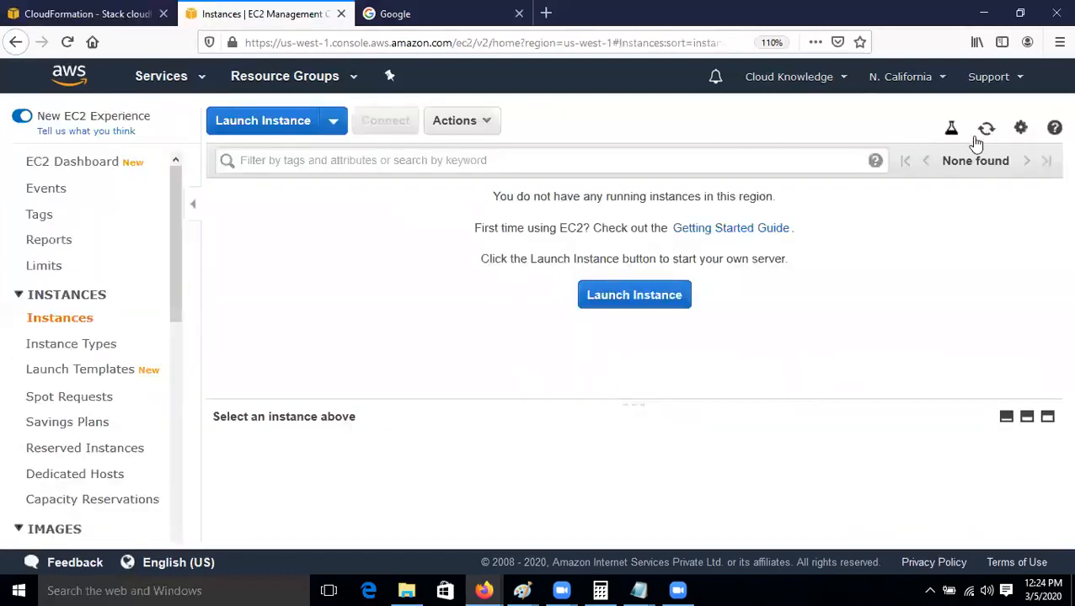
click(286, 235)
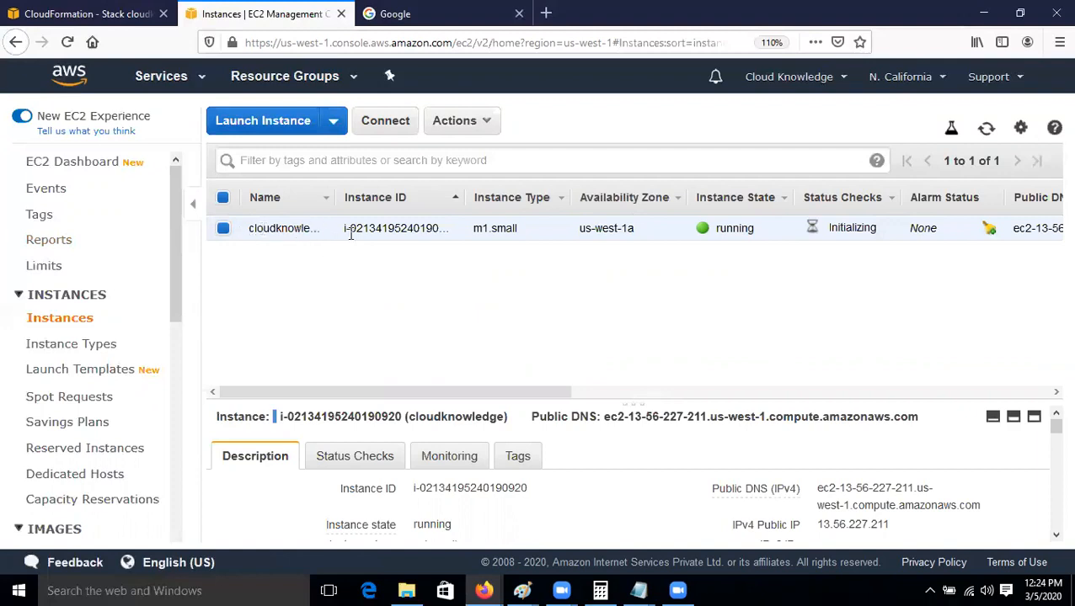
Step: Examine the cloudknowledge instance's name, availability zone, public addresses, key name and monitoring columns
drag(249, 229, 313, 234)
drag(576, 239, 627, 241)
drag(495, 394, 868, 324)
drag(768, 228, 850, 167)
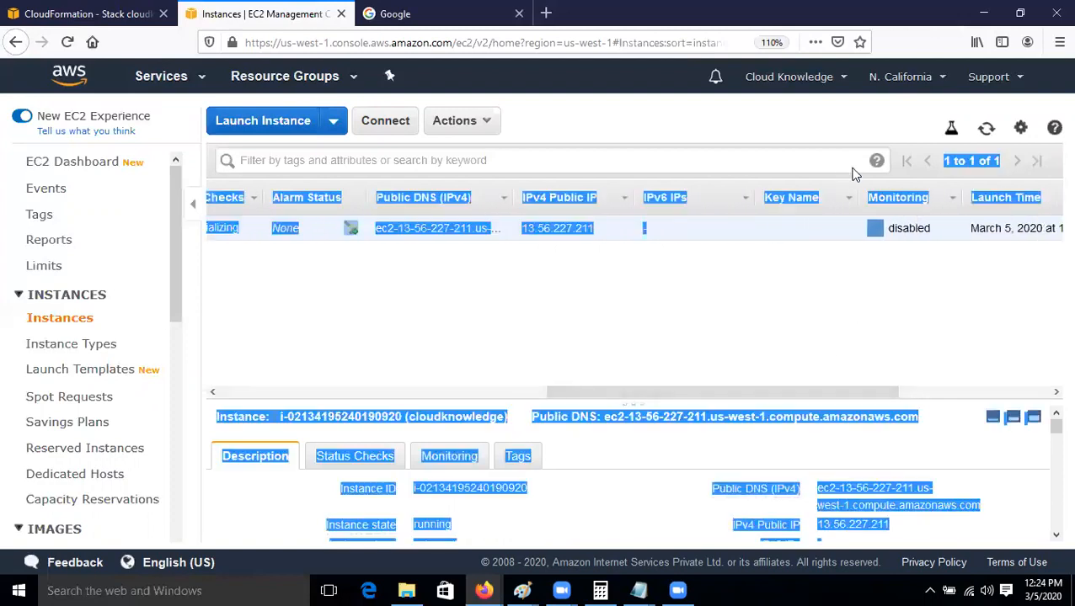
click(728, 287)
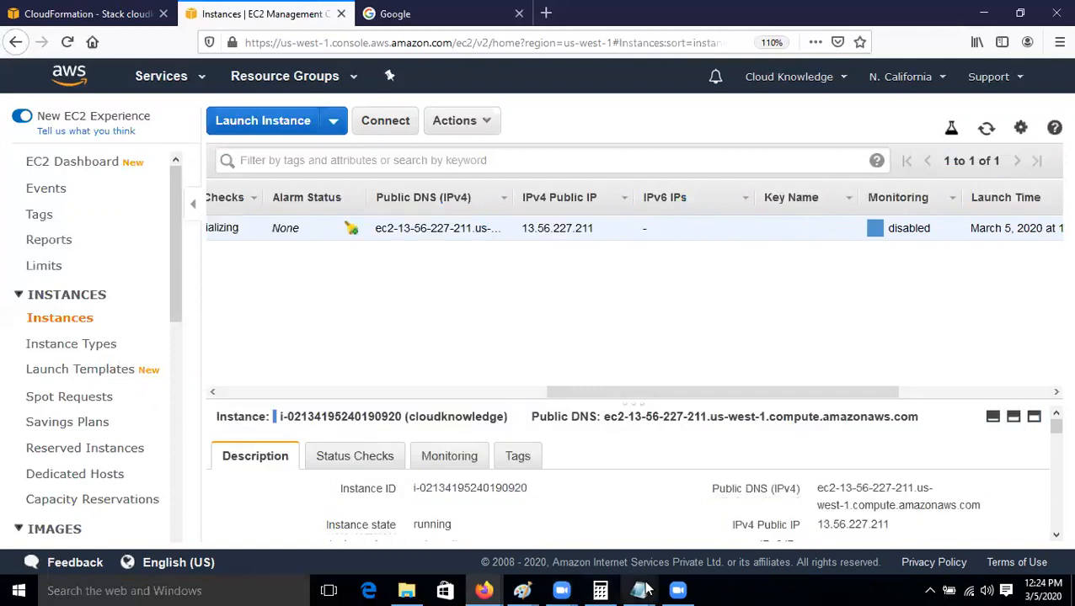
Step: Bring up the cloudknowledgecode template in Notepad to compare it with the EC2 instance
mouse_move(639, 590)
click(694, 518)
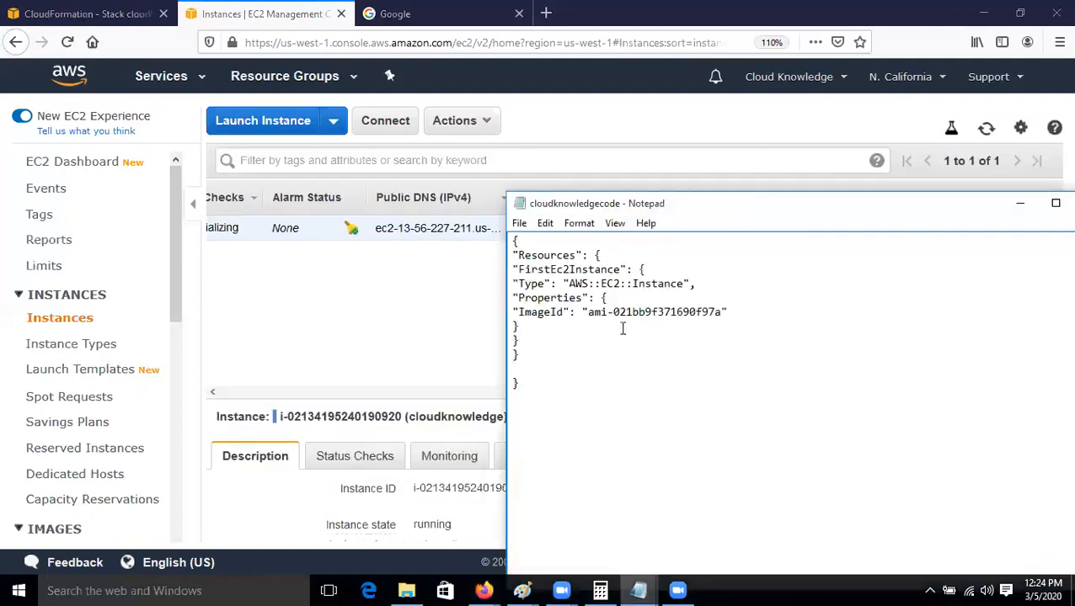
Step: Review the template code stored with the cloudknowledge stack in CloudFormation
click(310, 320)
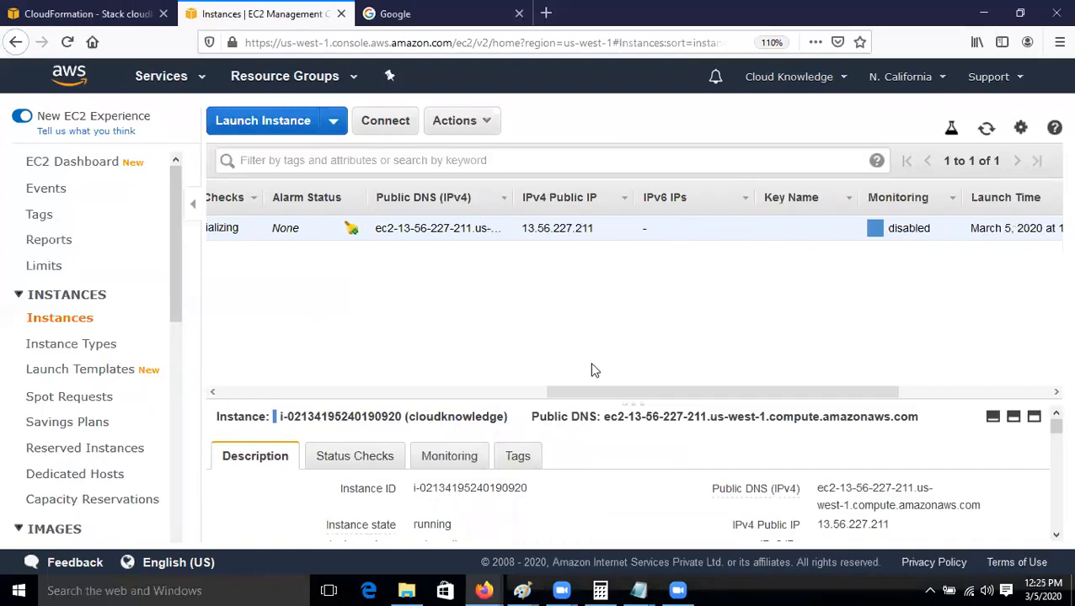
click(84, 13)
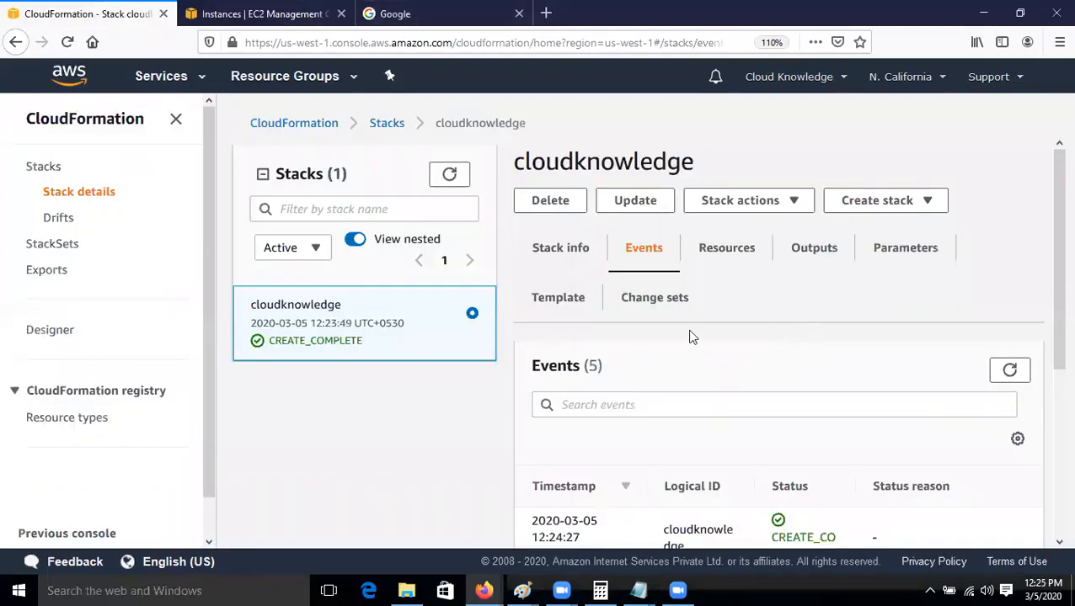
click(558, 299)
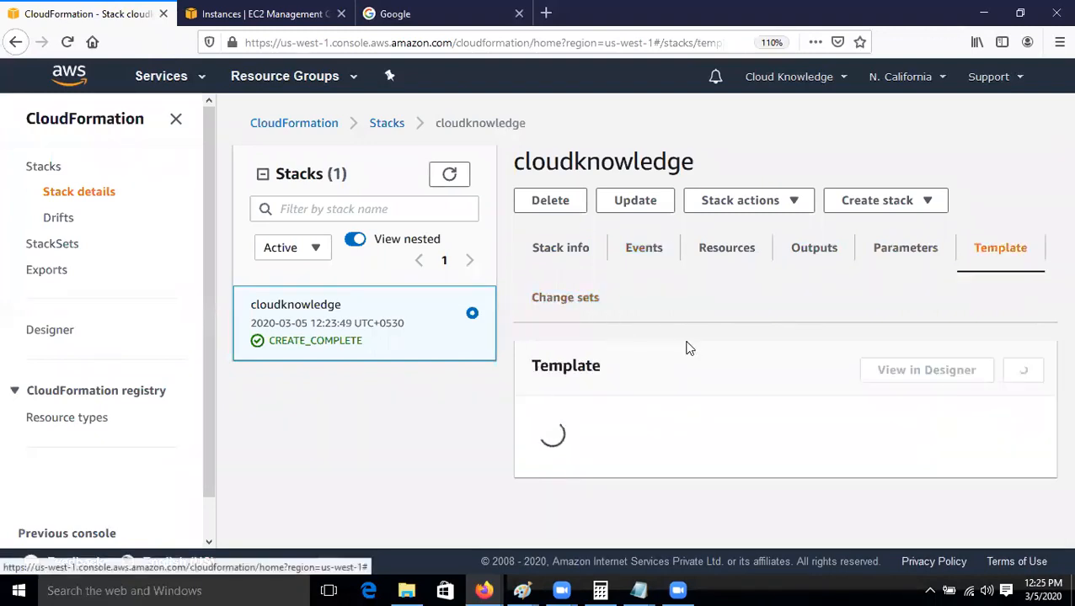
scroll(599, 374, down, 1)
scroll(599, 374, down, 1)
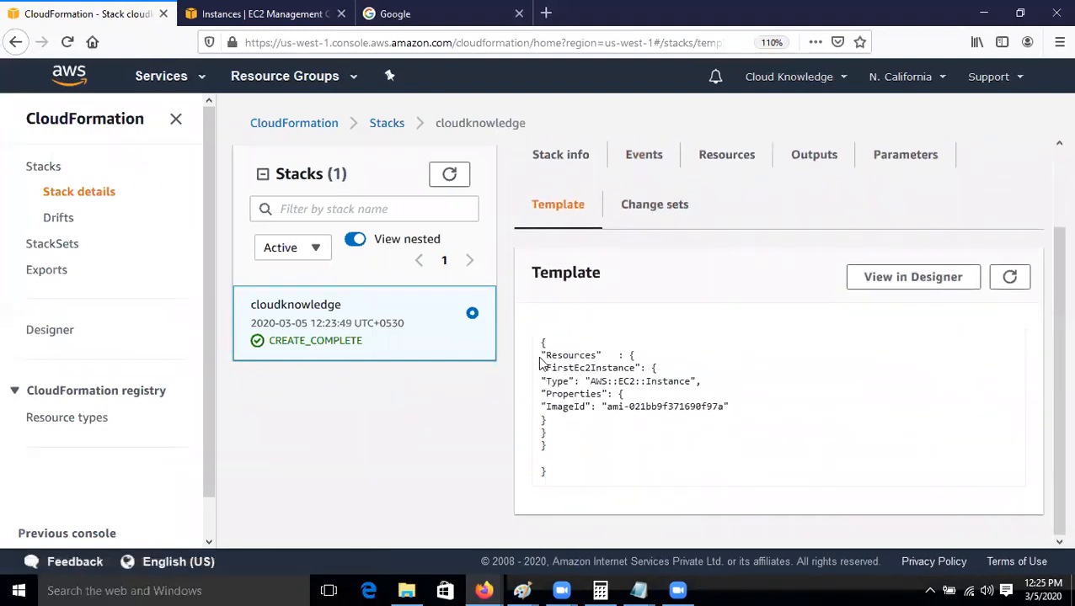
drag(540, 340, 675, 479)
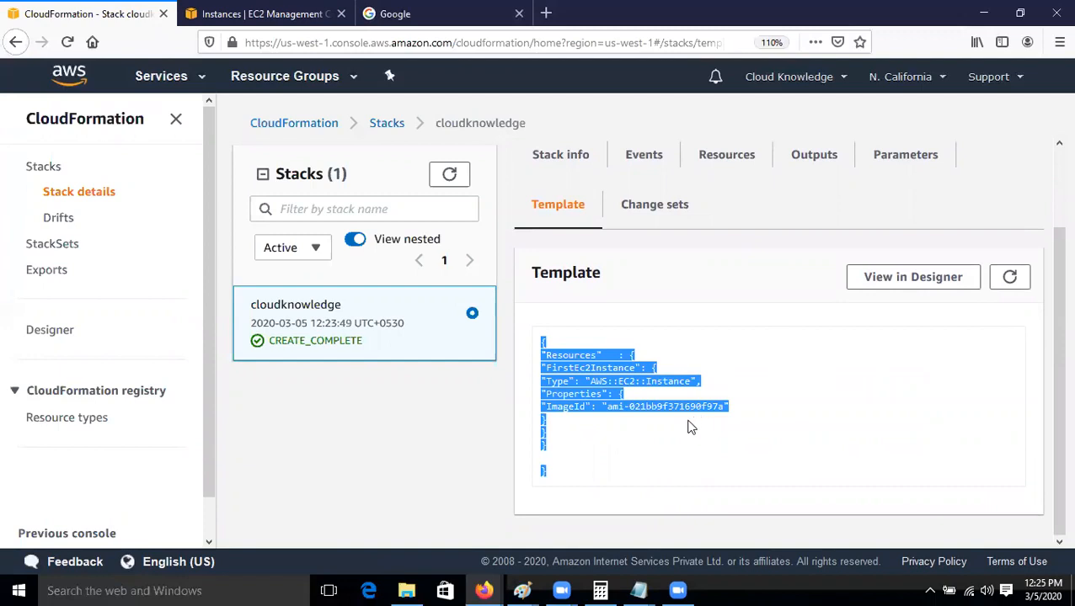
Step: Refresh the EC2 instances list and compare the cloudknowledge instance with the whole cloudknowledgecode template in an enlarged Notepad window
click(280, 14)
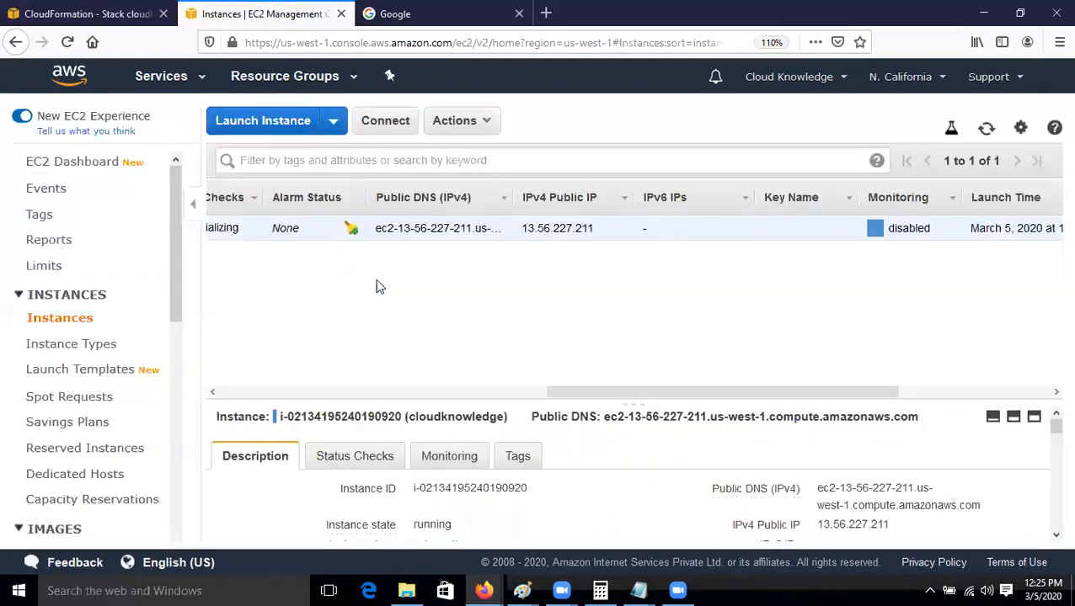
click(988, 130)
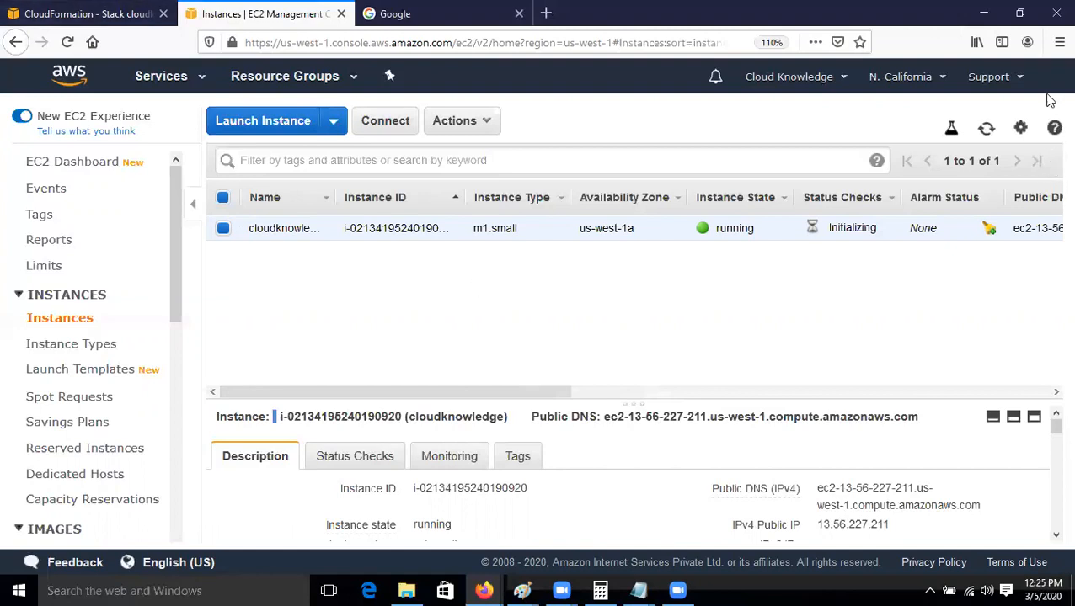
click(642, 590)
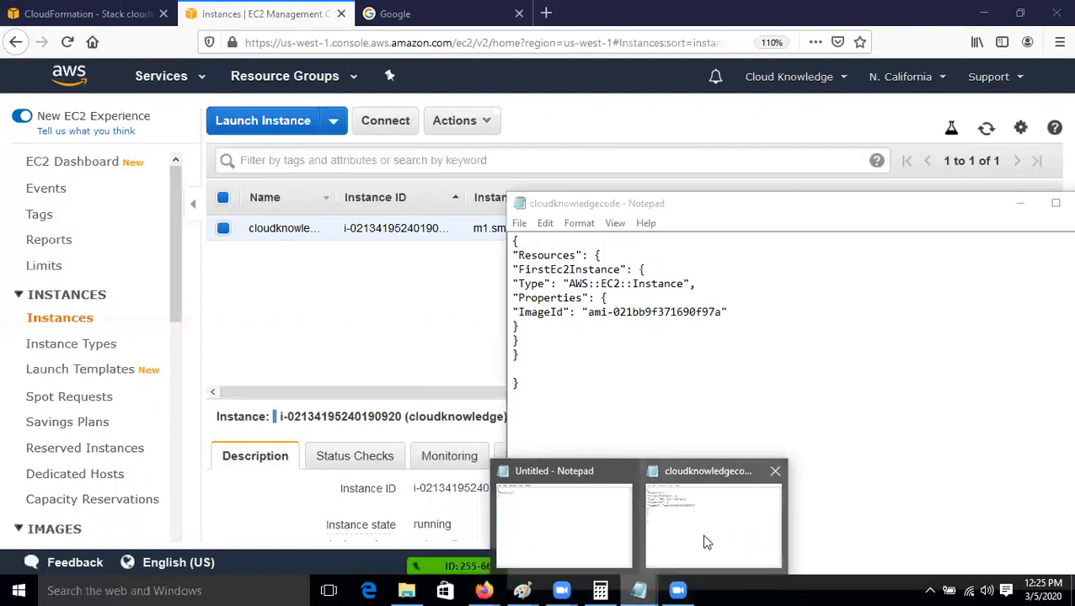
click(703, 541)
double_click(768, 209)
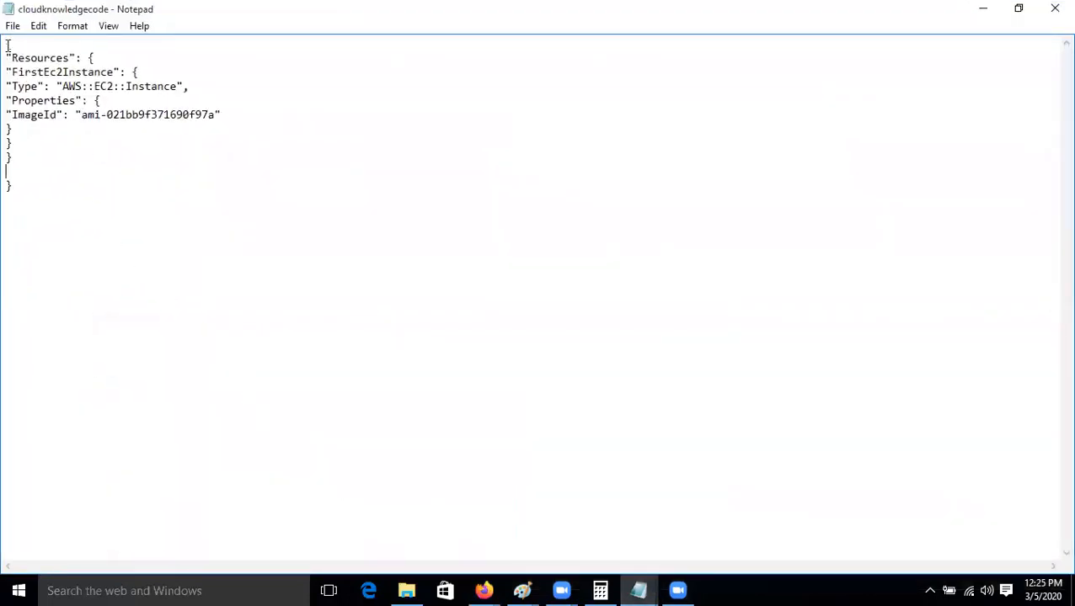
drag(8, 45, 129, 273)
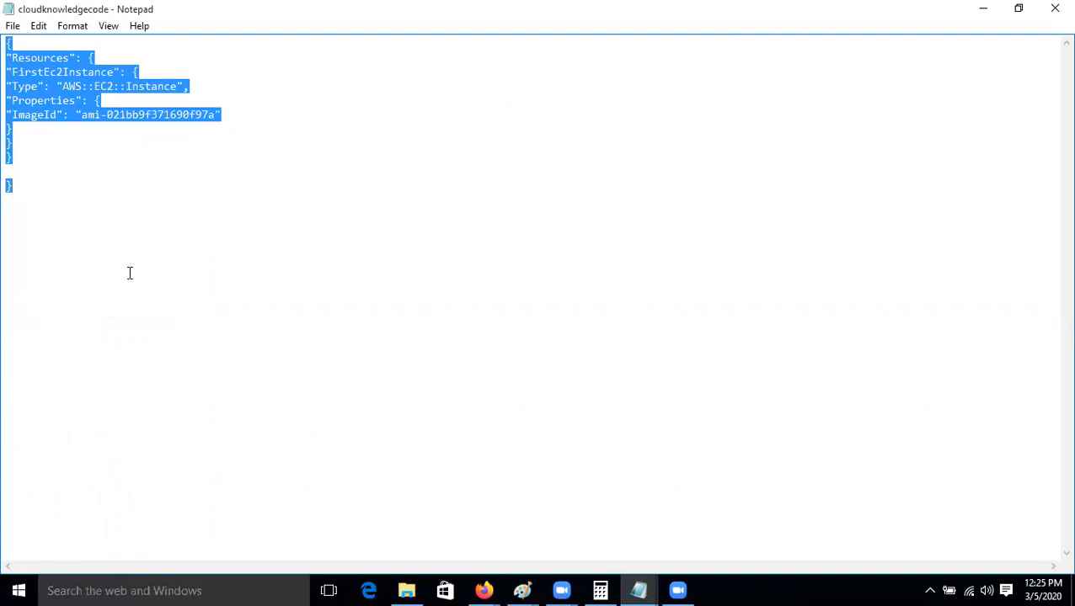
click(90, 262)
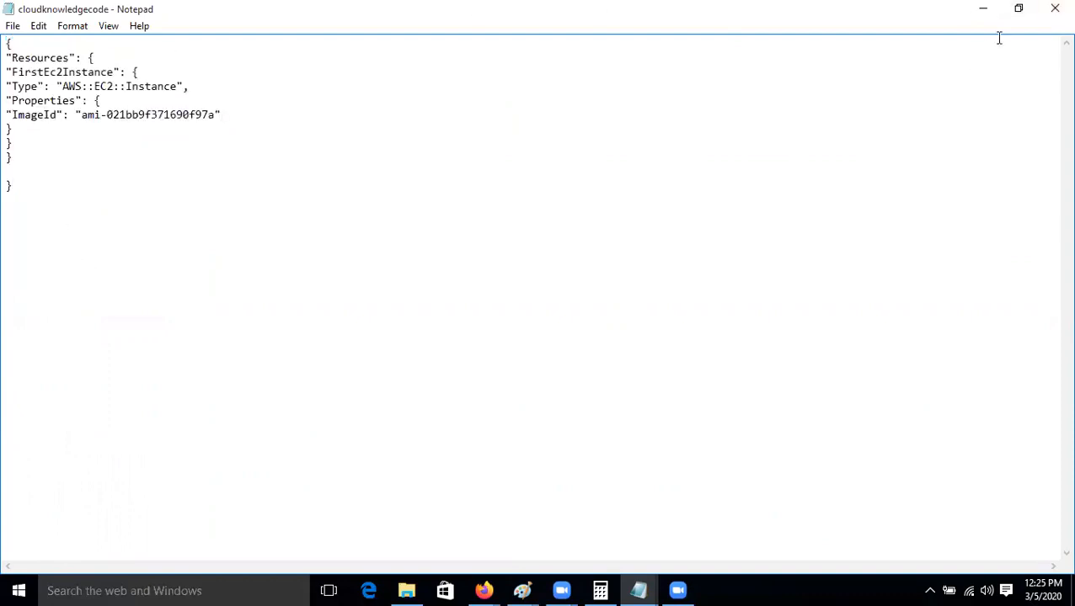
click(1017, 10)
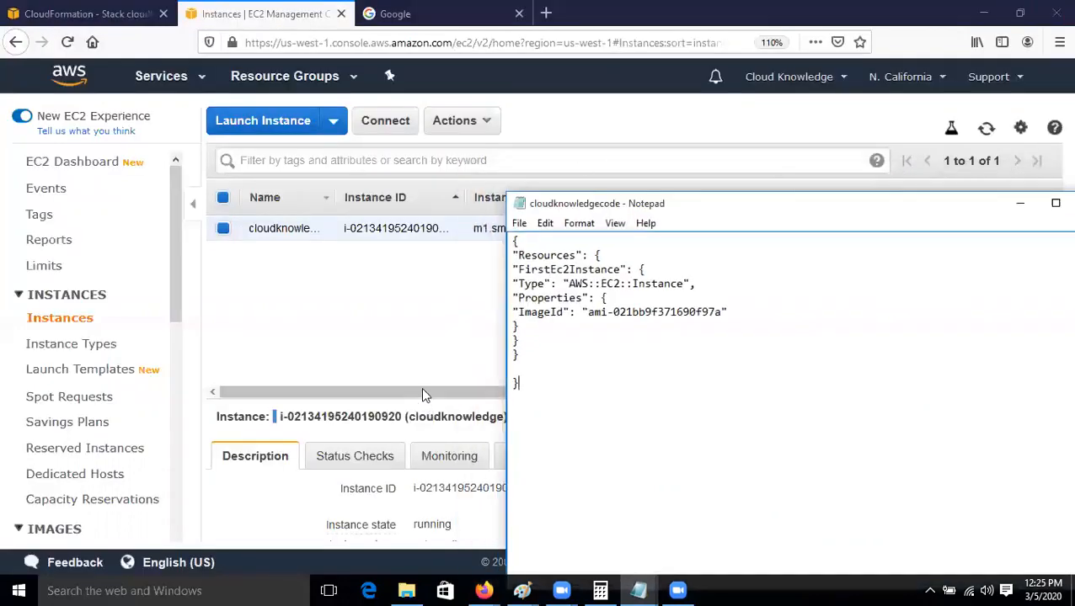
click(1019, 203)
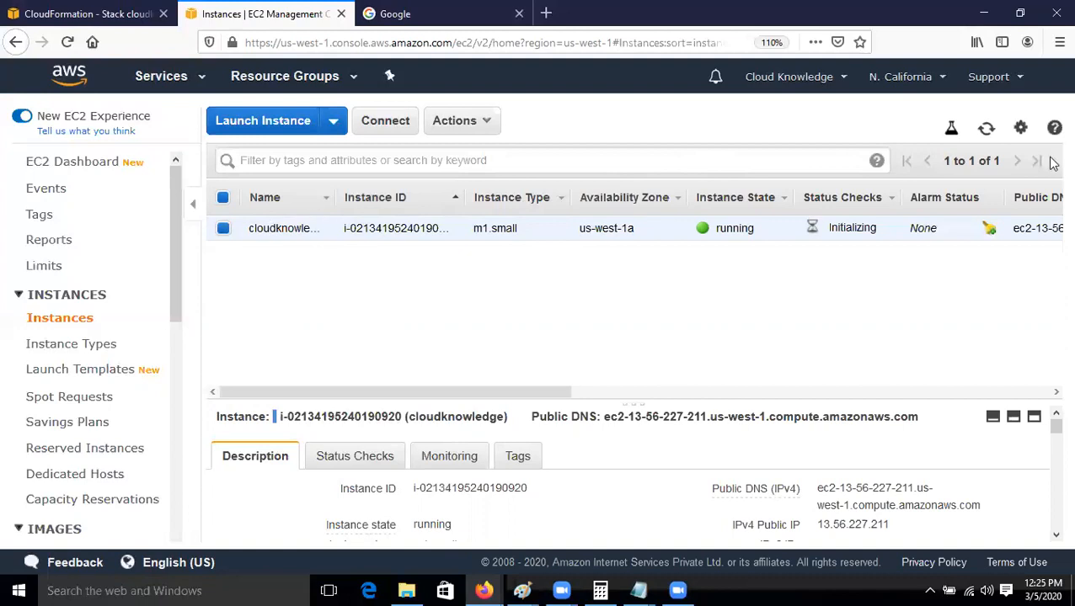
click(986, 129)
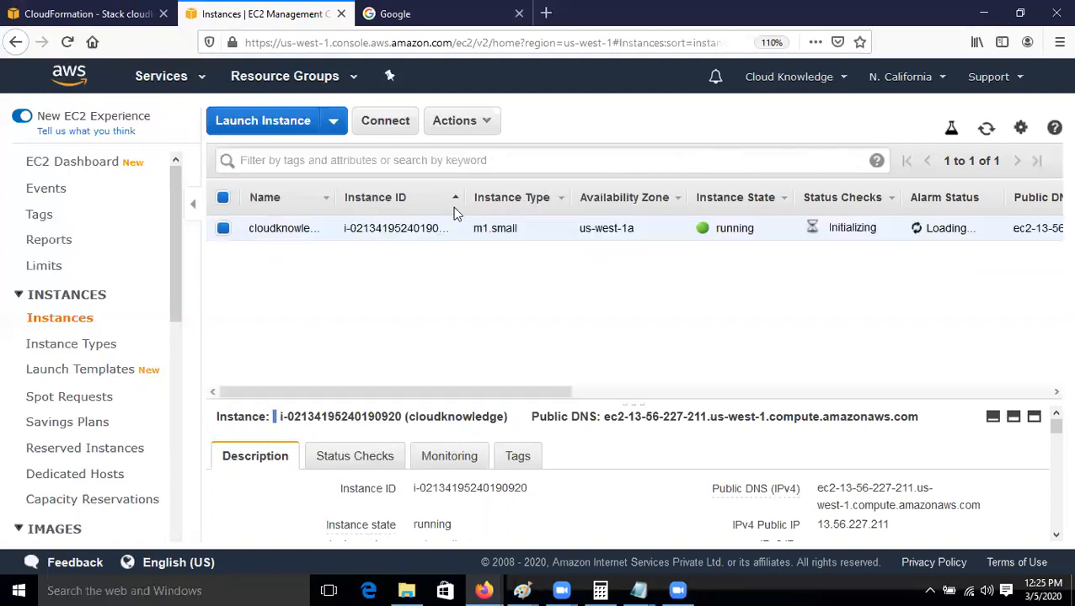
Step: Delete the cloudknowledge stack in CloudFormation together with its resources
click(95, 14)
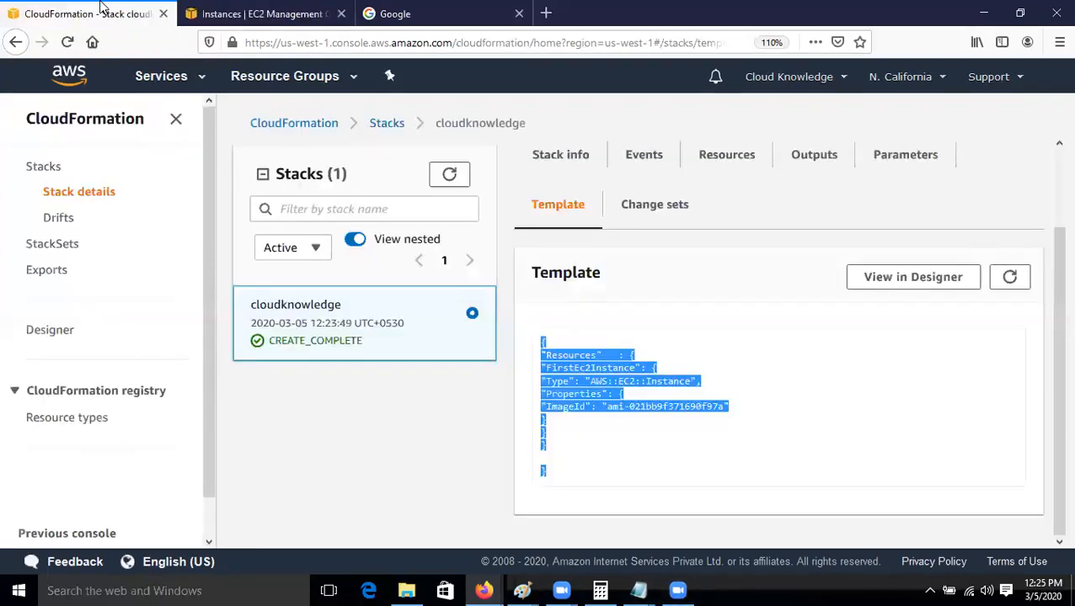
scroll(797, 308, up, 2)
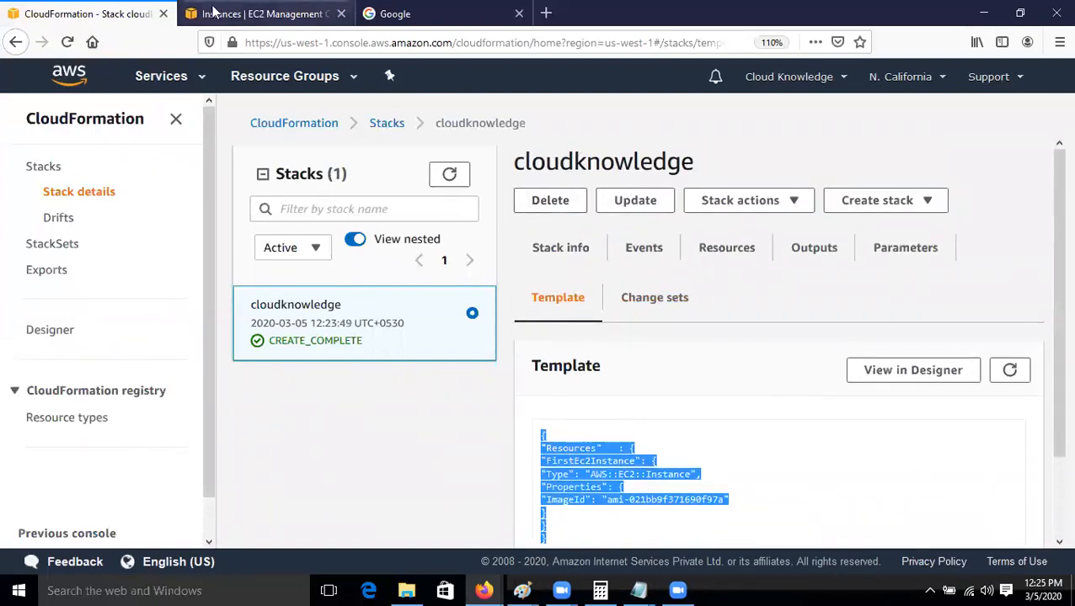
click(538, 205)
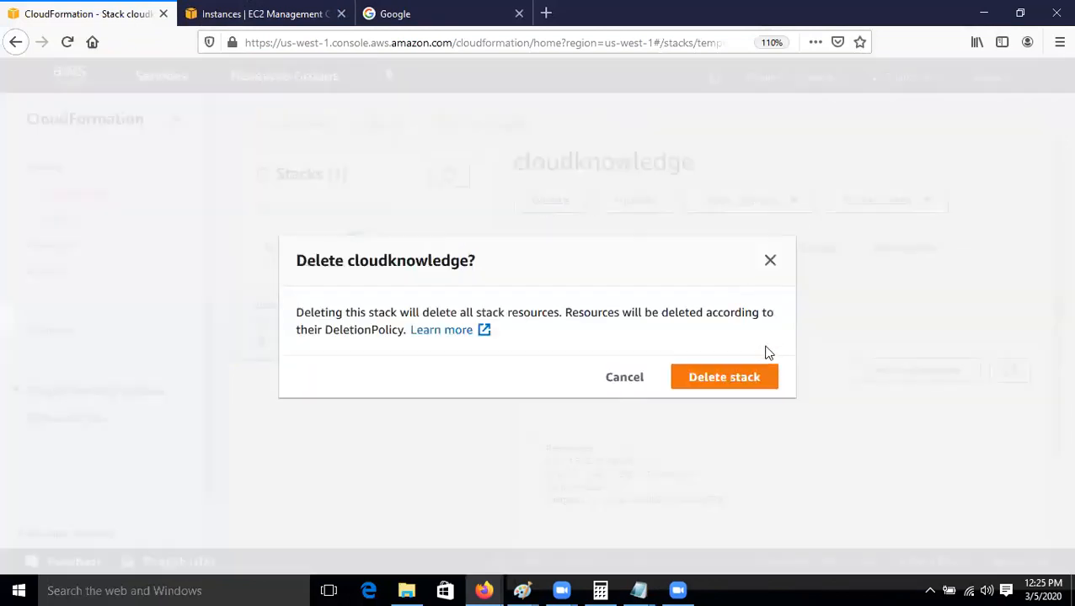
click(756, 383)
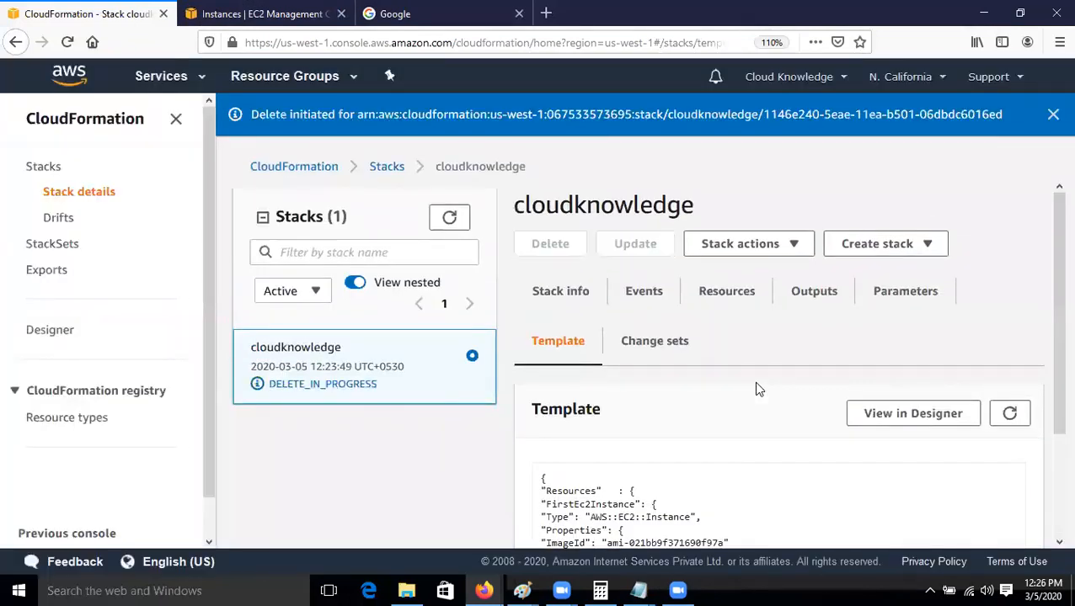
Step: Check the cloudknowledge instance's state in the refreshed EC2 list and bring up the cloudknowledgecode template in Notepad
click(325, 12)
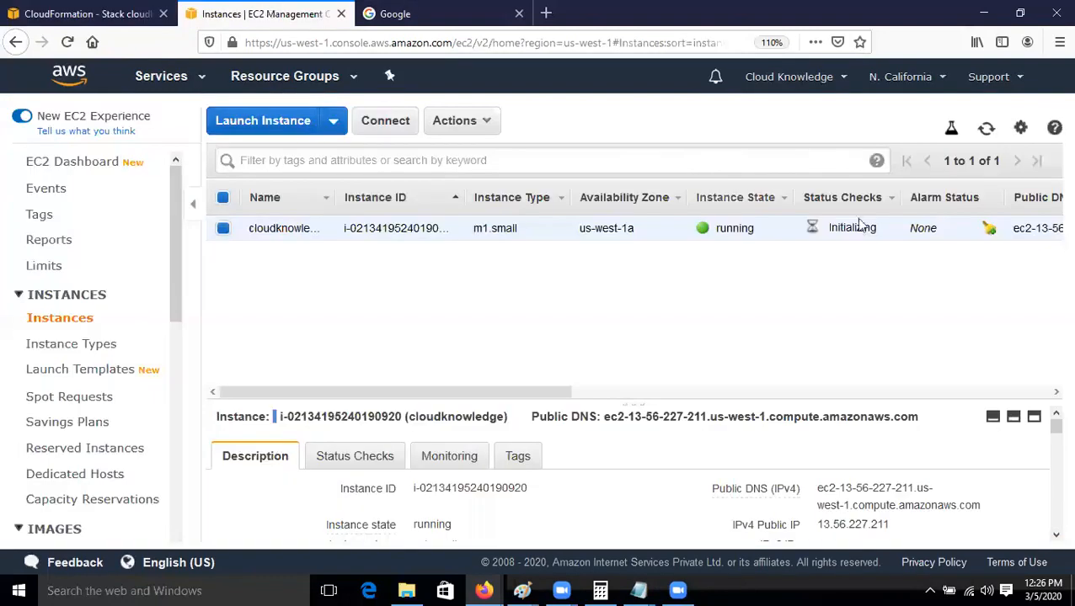
click(984, 133)
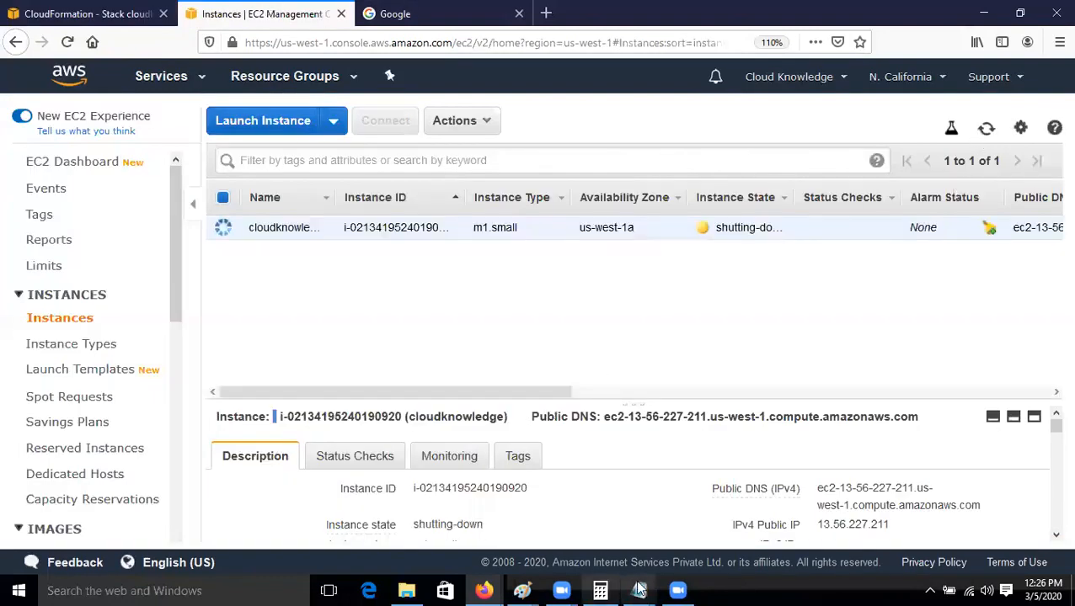
mouse_move(653, 588)
click(731, 541)
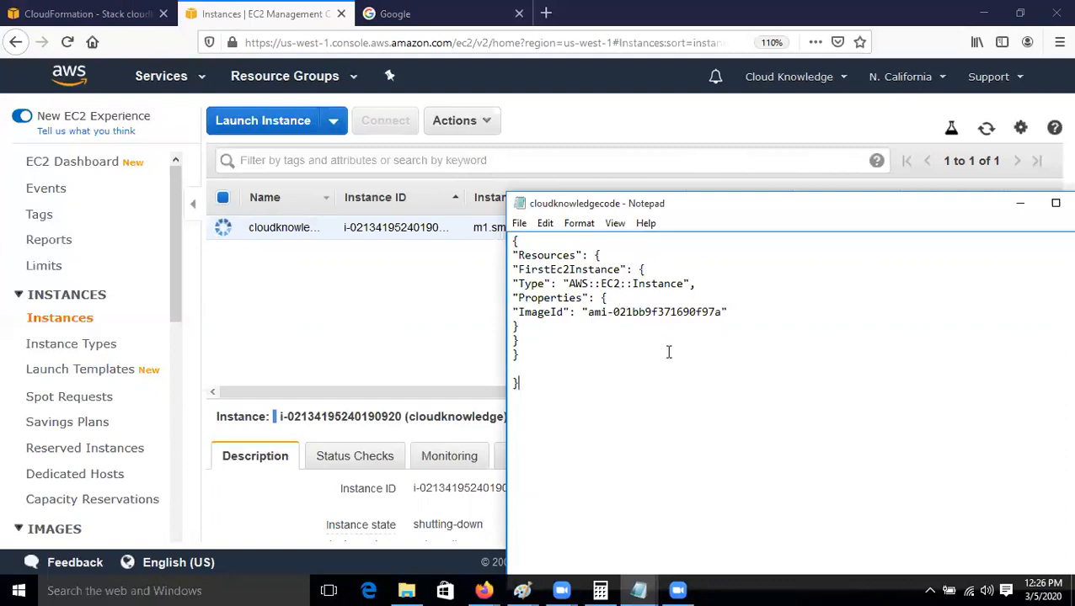
Step: Refresh the stack's template view and the CloudFormation stacks list repeatedly to monitor the cloudknowledge stack's deletion
click(88, 14)
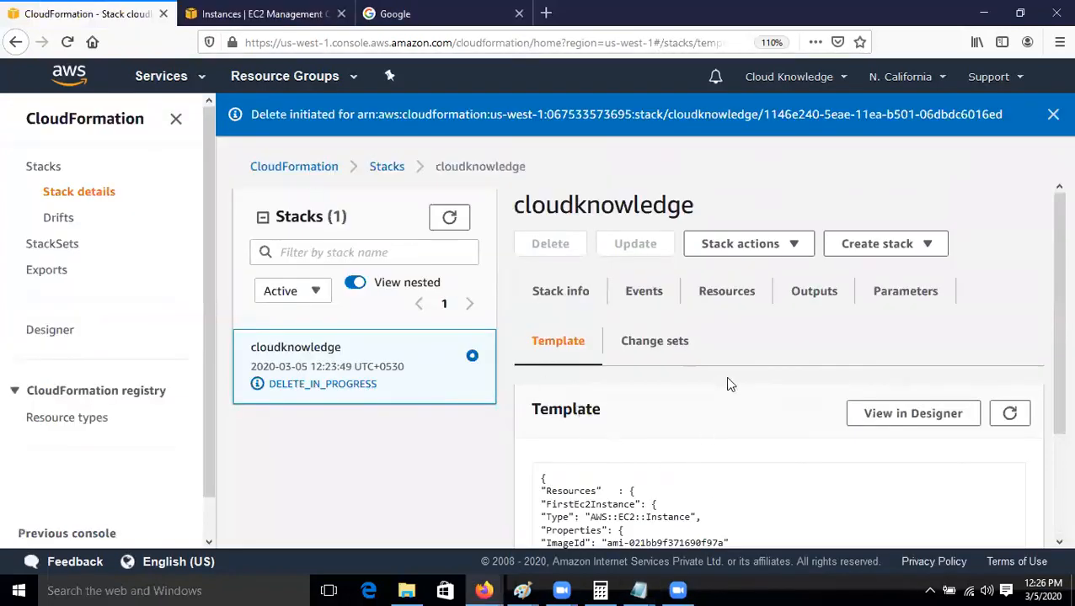
click(1011, 412)
click(1010, 413)
click(1010, 413)
click(447, 218)
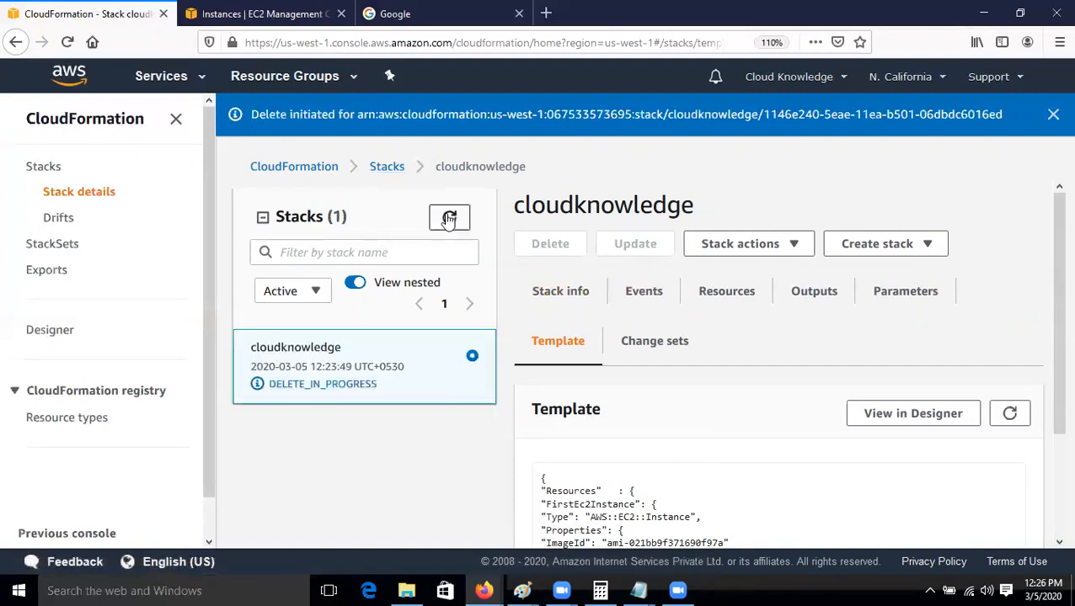
click(449, 217)
click(456, 229)
click(450, 219)
click(450, 219)
Step: Recheck the EC2 instances list, reload the CloudFormation page and inspect the full stacks list for the deletion result
click(215, 10)
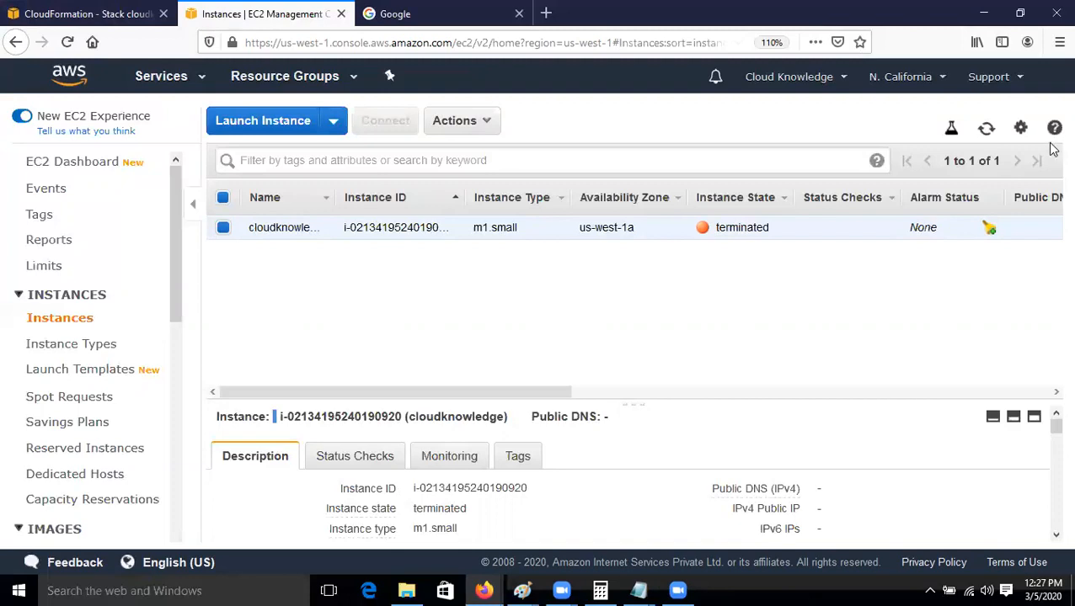
click(987, 129)
click(80, 14)
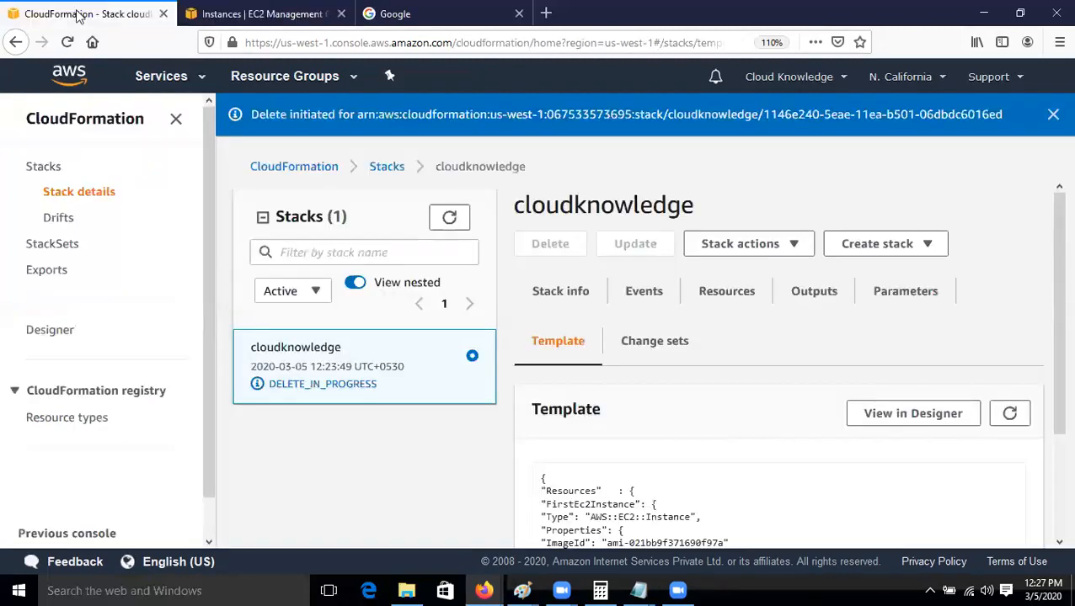
click(447, 216)
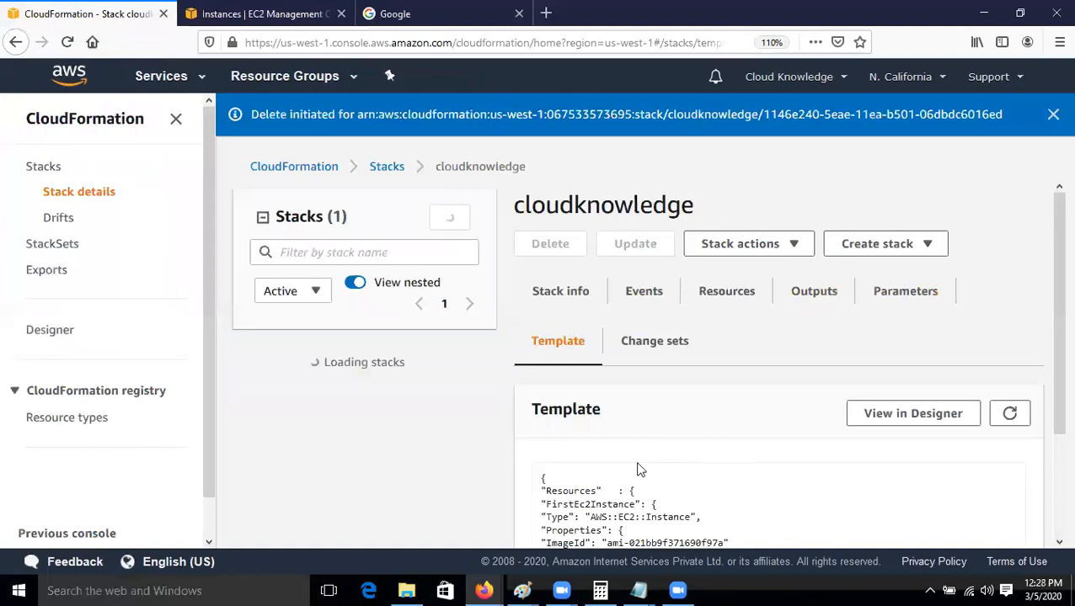
click(1010, 413)
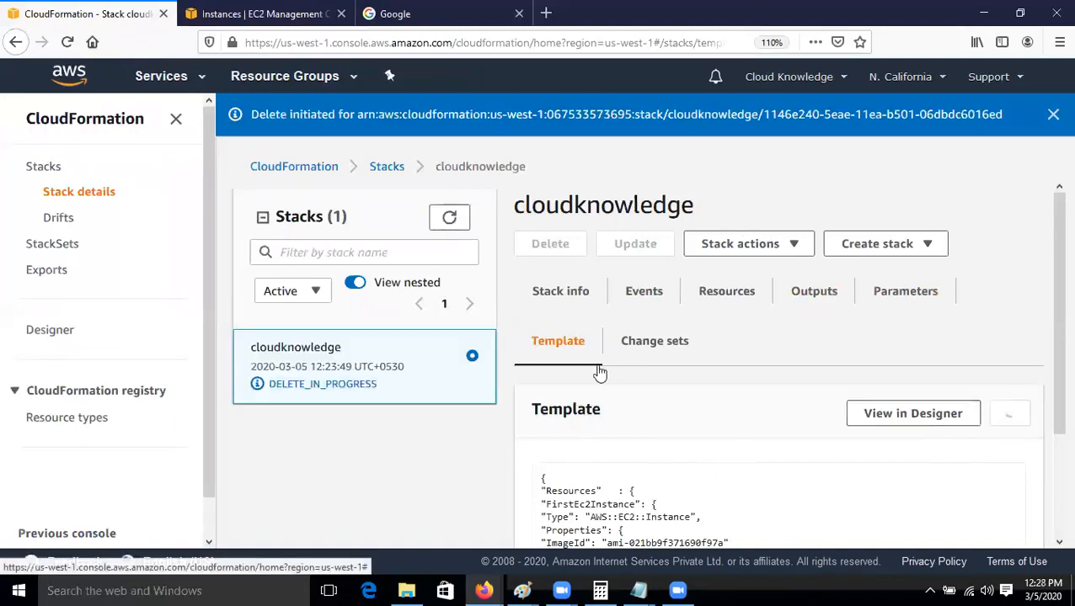
click(68, 42)
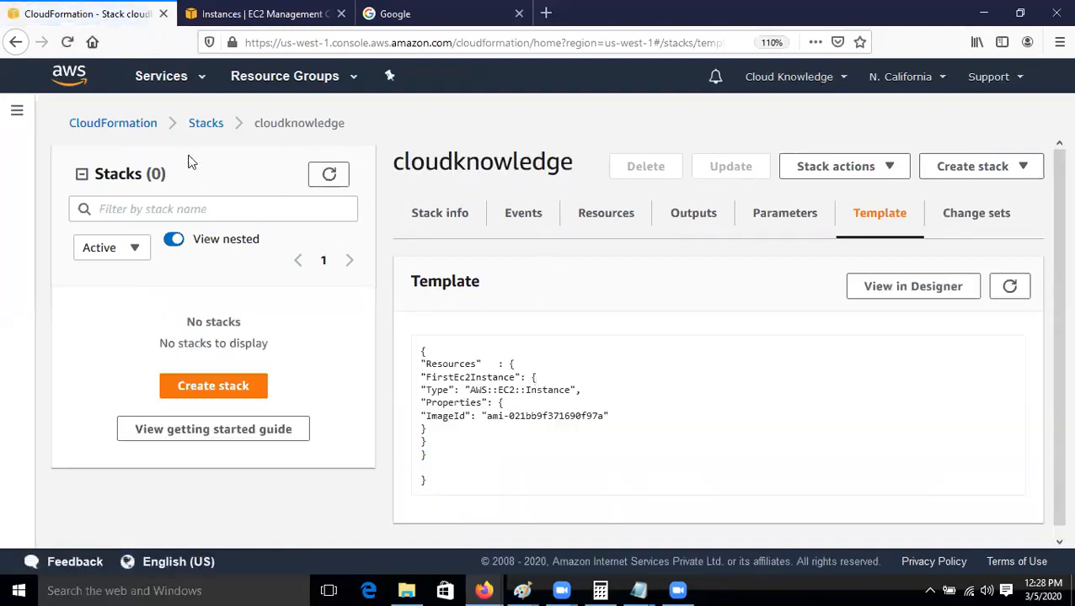
click(206, 124)
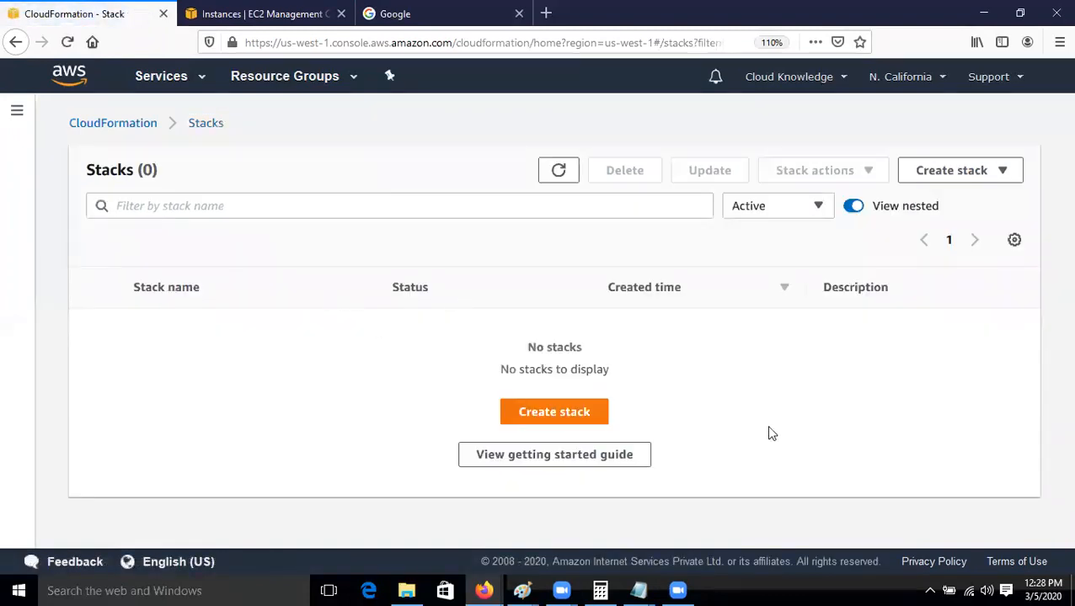
click(558, 172)
Step: Shorten the ImageId in the cloudknowledgecode template in Notepad to "ami-021bb9f371690f9" and save the file
mouse_move(642, 588)
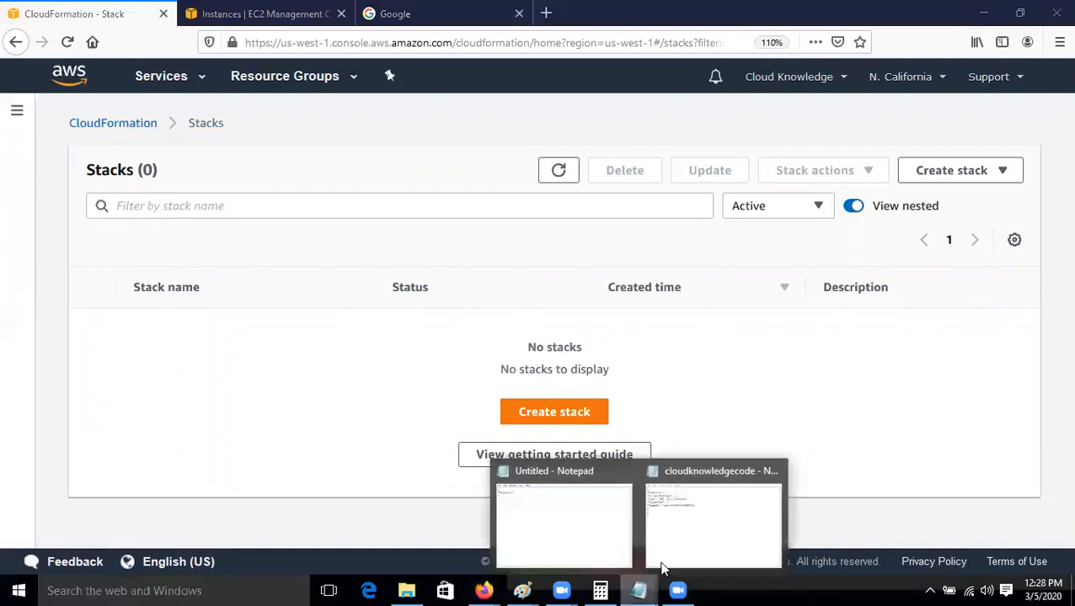
click(666, 563)
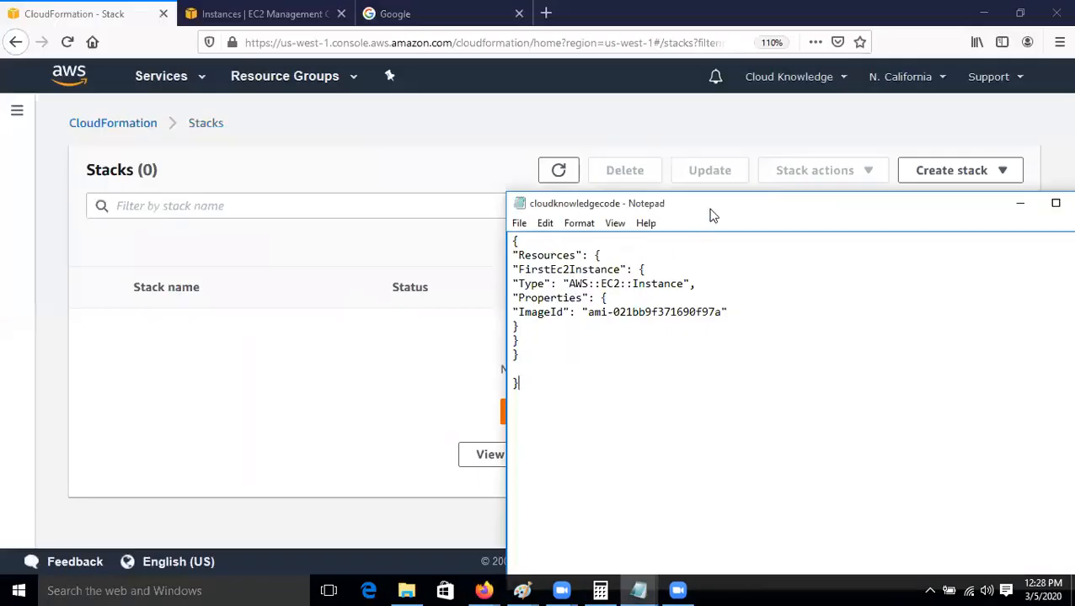
drag(711, 213, 506, 152)
click(517, 251)
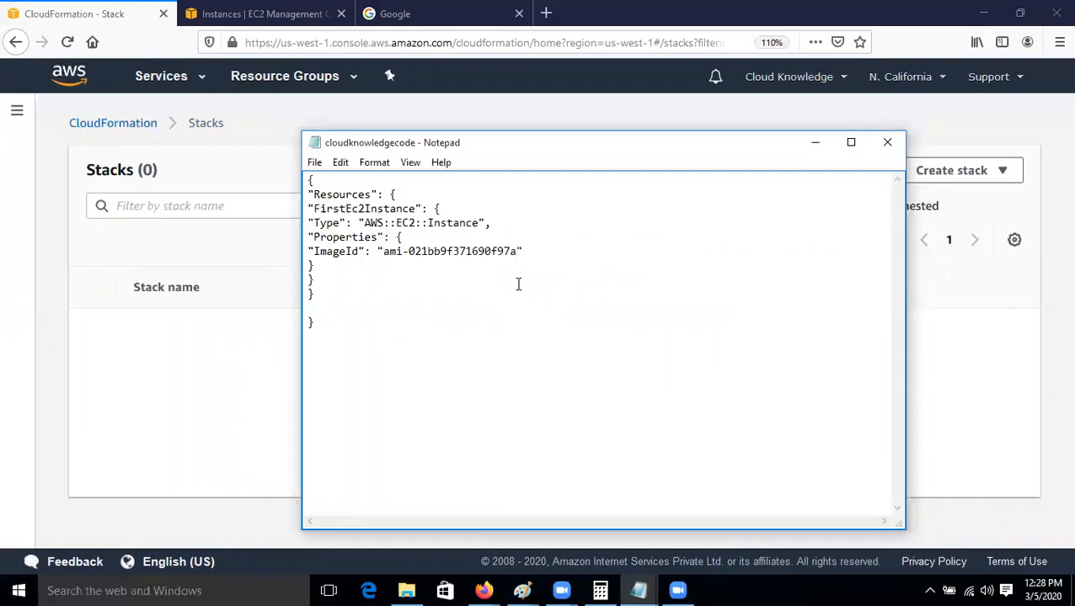
key(BackSpace)
key(BackSpace)
click(315, 163)
click(356, 215)
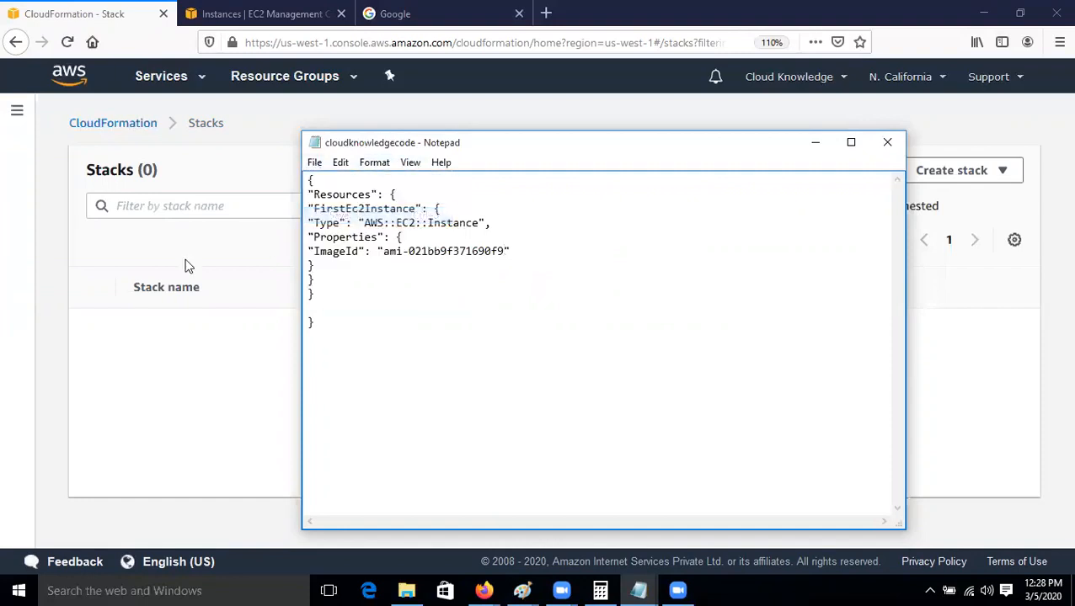
Step: Start a new CloudFormation stack in the browser, upload cloudknowledgecode.txt as its template file and continue to the stack details
click(262, 280)
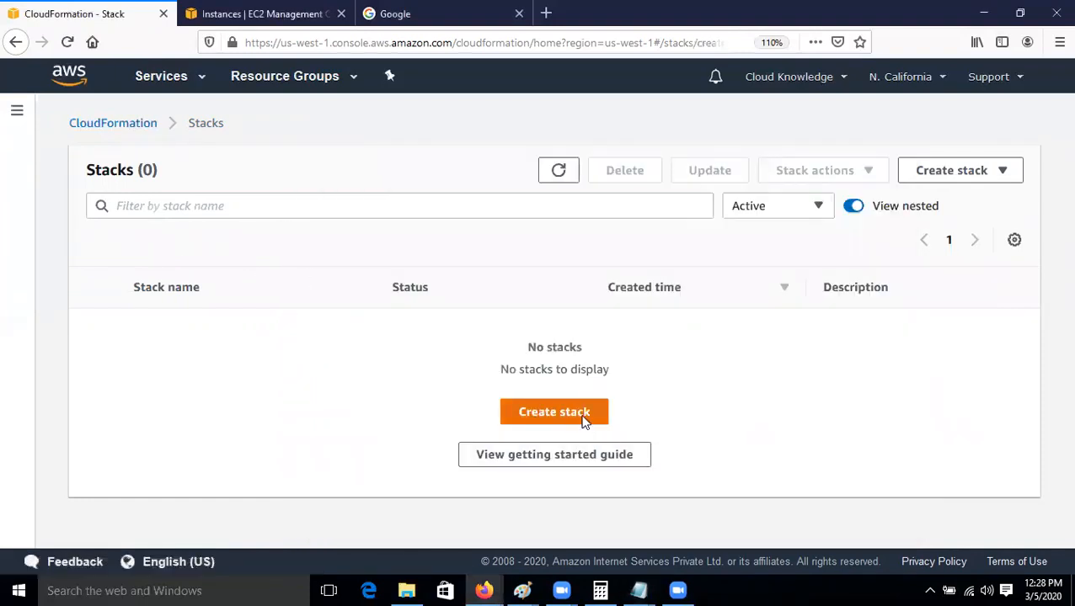
click(581, 420)
scroll(477, 406, down, 3)
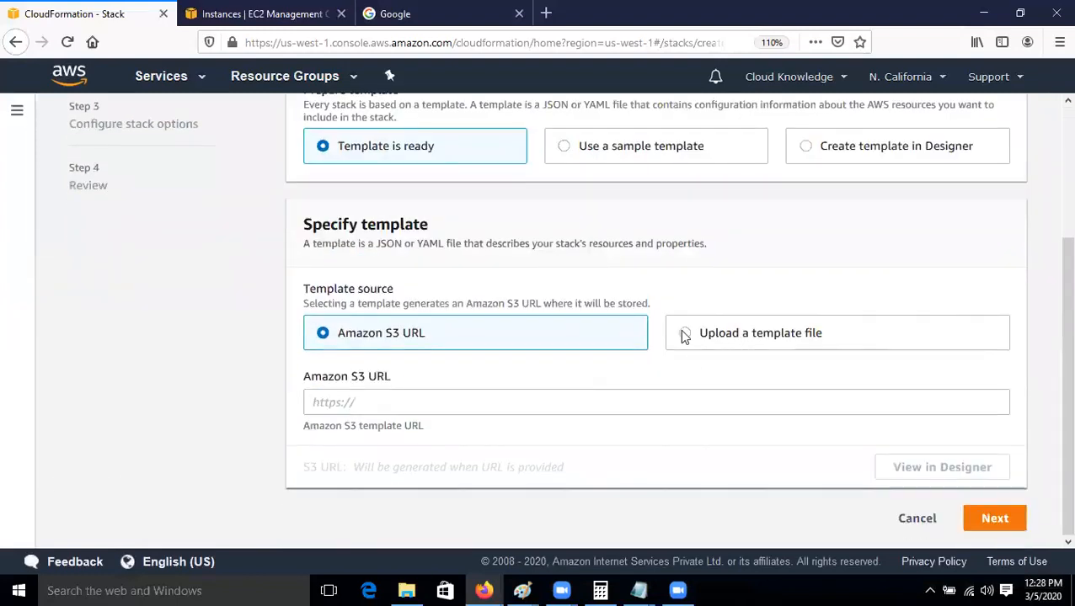
click(687, 334)
click(335, 405)
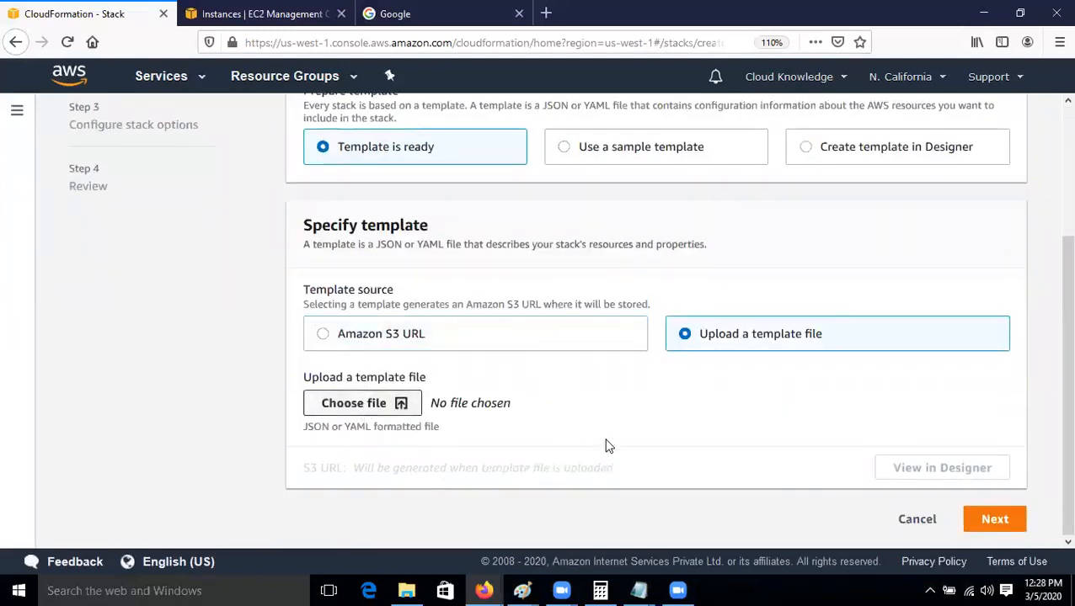
click(305, 443)
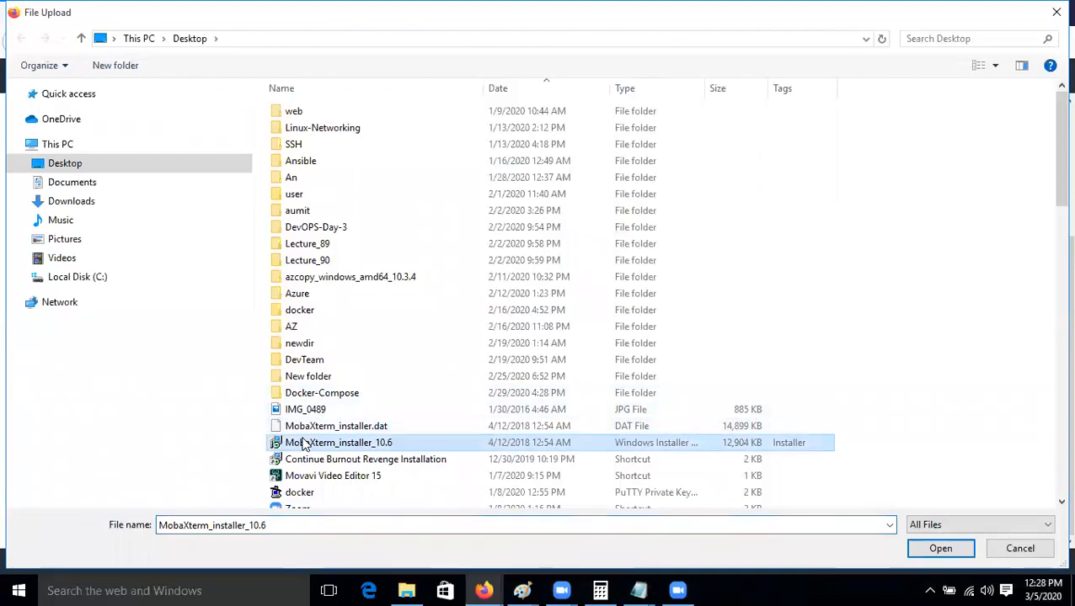
text(cloudknowledge)
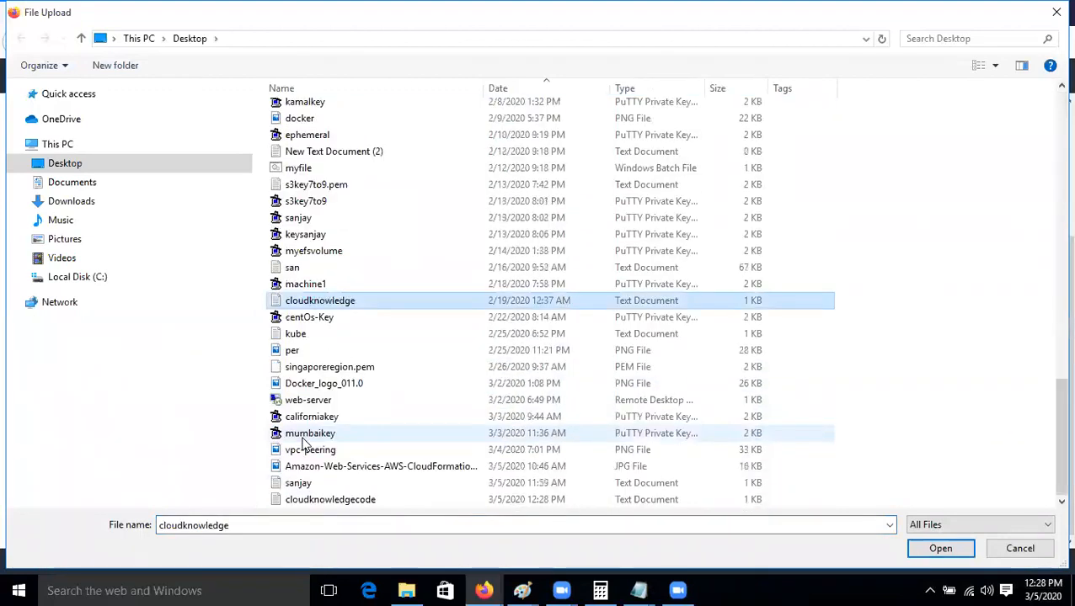
double_click(337, 499)
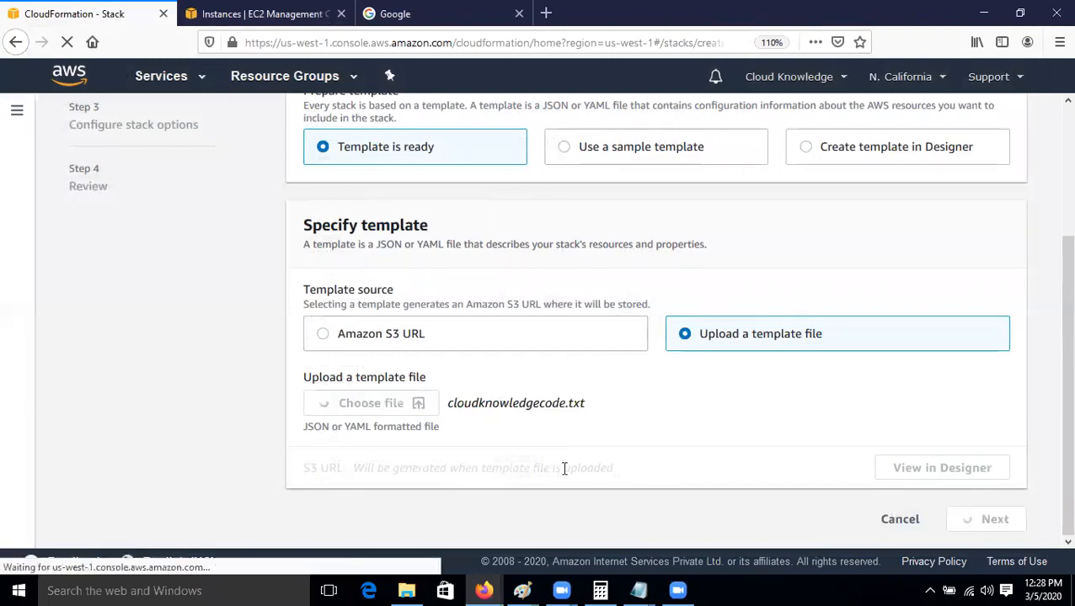
scroll(563, 468, up, 5)
scroll(563, 468, down, 5)
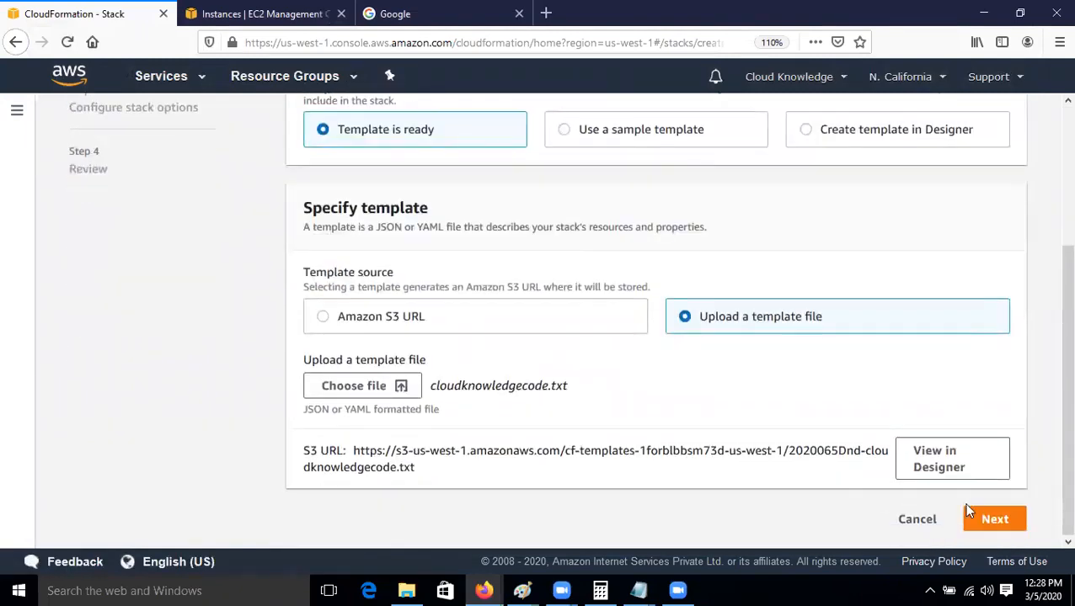
click(995, 522)
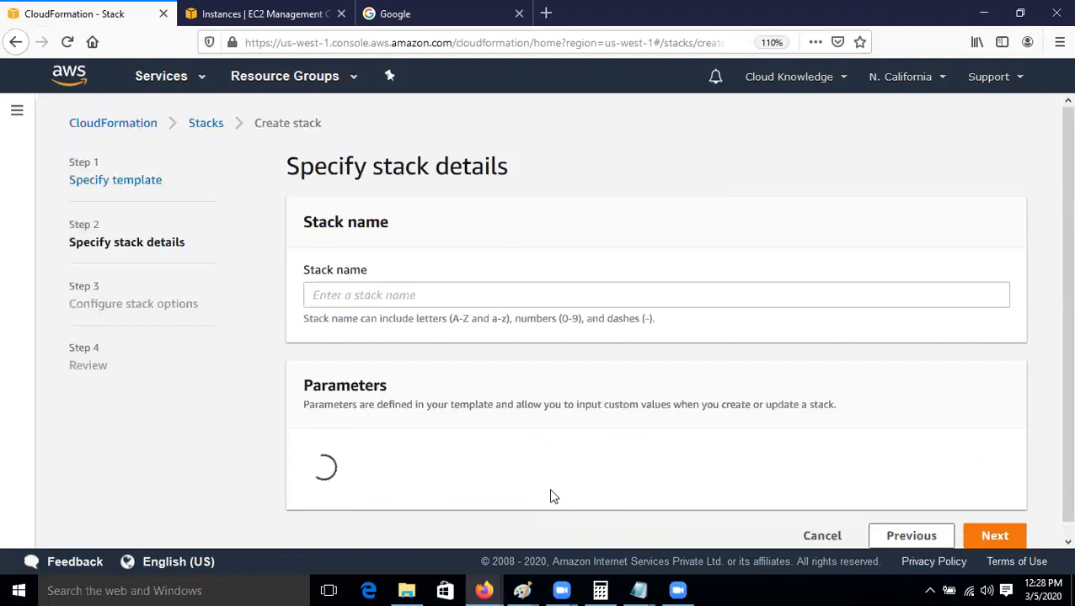
Step: Inspect the Resources block and shortened ImageId in the cloudknowledgecode template in Notepad, and return to the stack details page
mouse_move(639, 591)
click(678, 541)
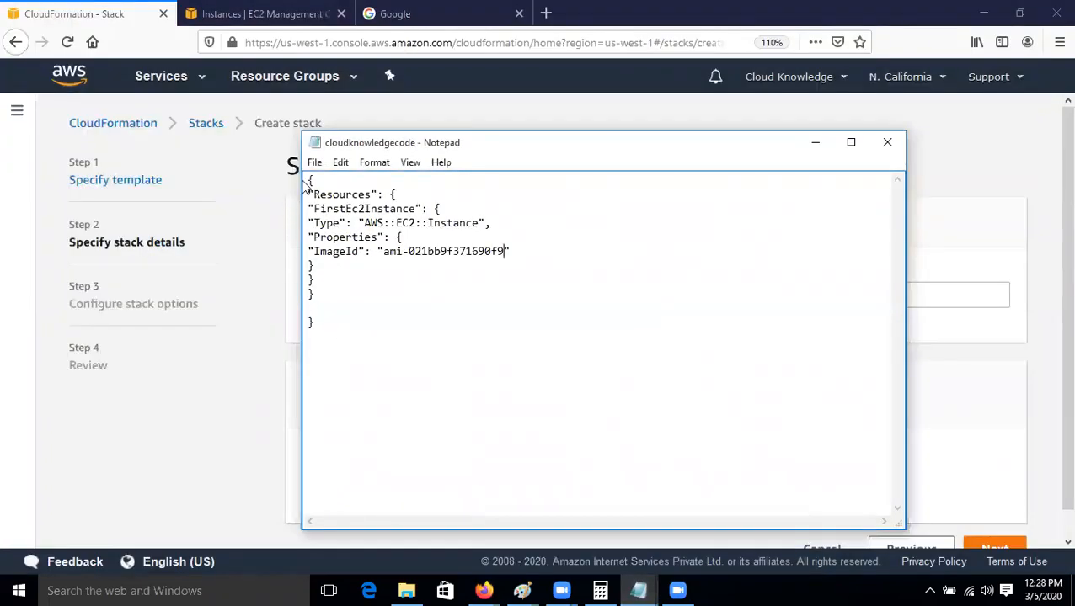
drag(310, 192, 338, 209)
click(409, 270)
drag(385, 252, 486, 297)
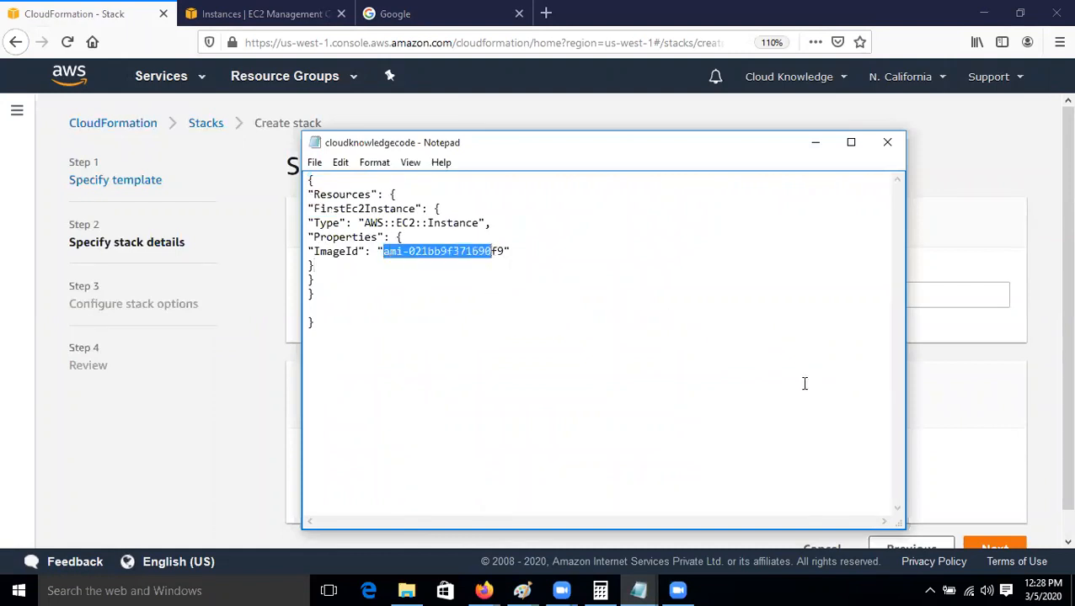
click(940, 408)
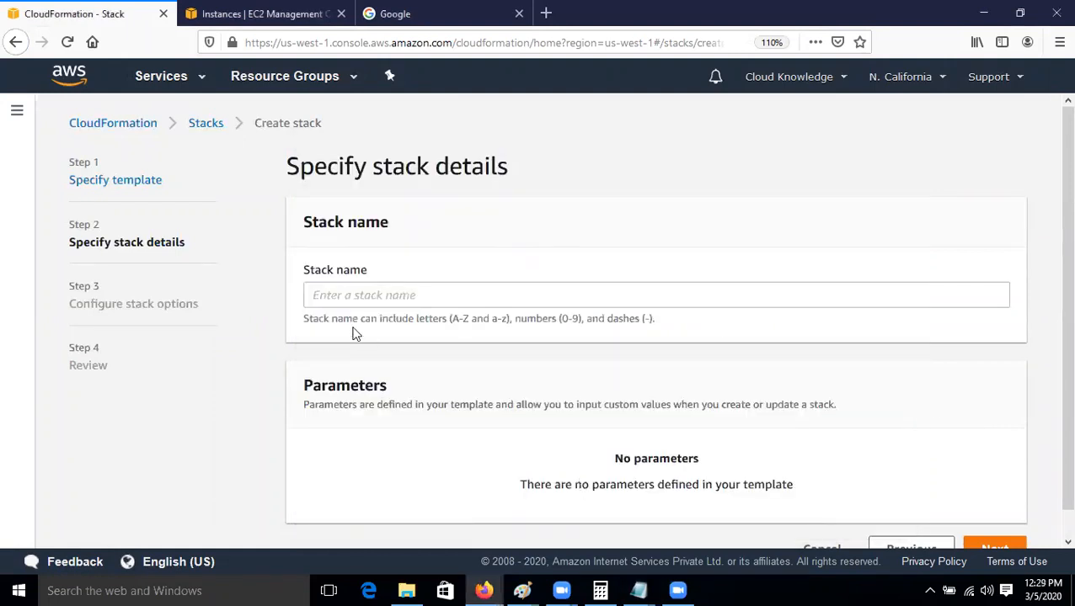
Step: Name the stack "cloudknowledge" and continue to the stack options
click(360, 294)
text(clo)
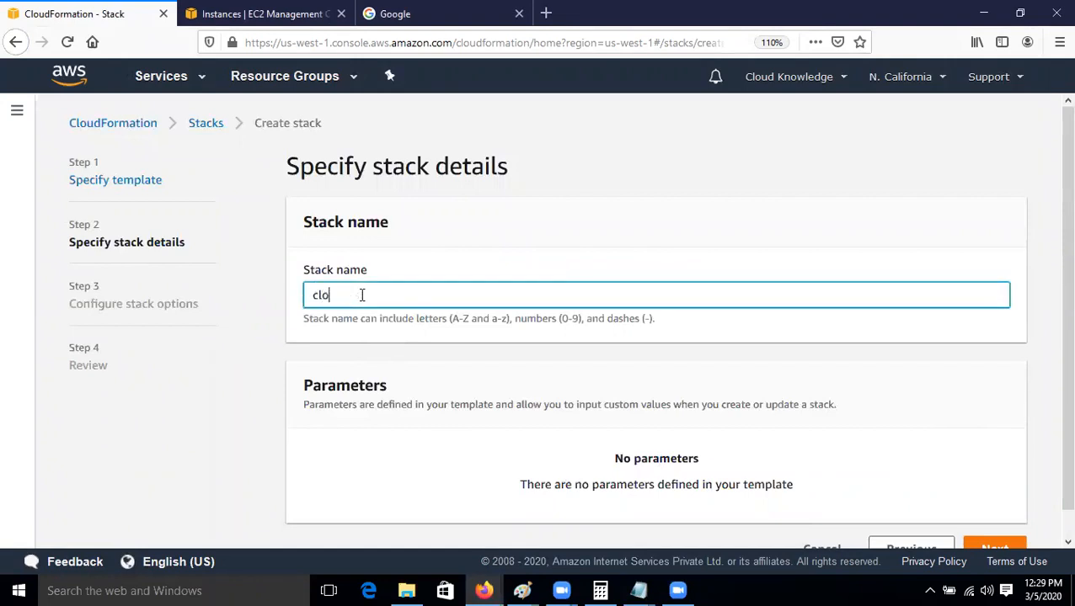
text(udknowledge)
scroll(1002, 396, down, 1)
click(986, 532)
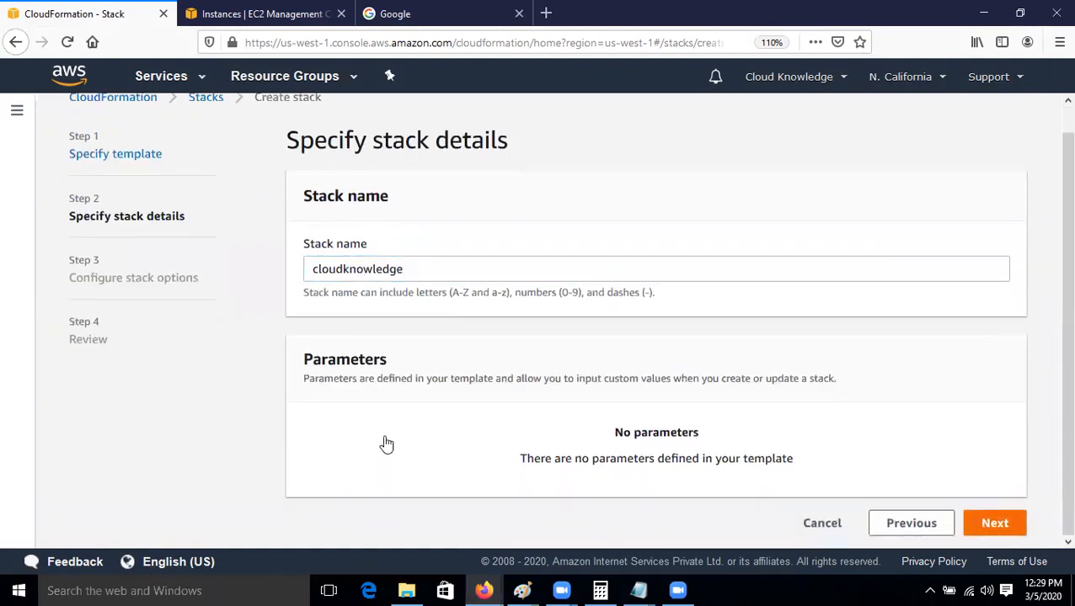
Step: Add a stack tag with key "Name" and value "cloudknowledge", leave the IAM role unset and continue to the review
click(427, 305)
text(Name)
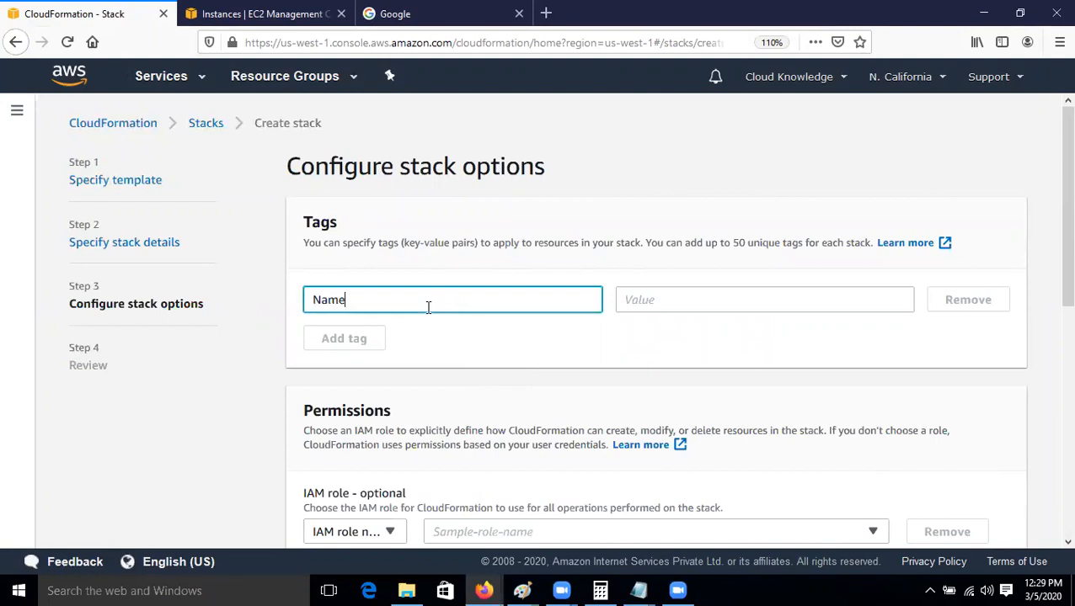
key(Tab)
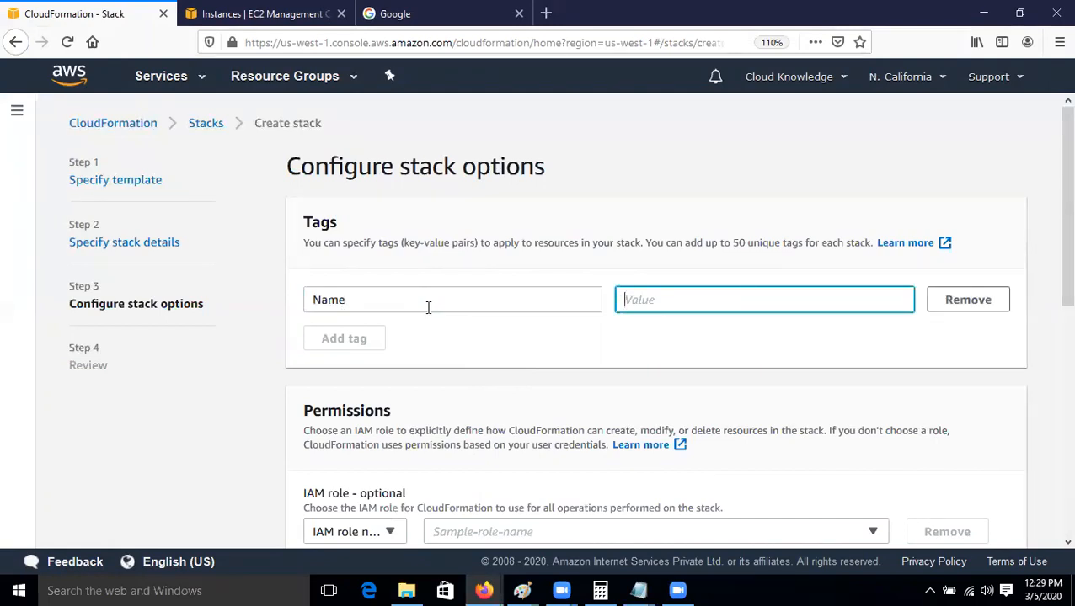
text(cloudknowledge)
scroll(506, 303, down, 3)
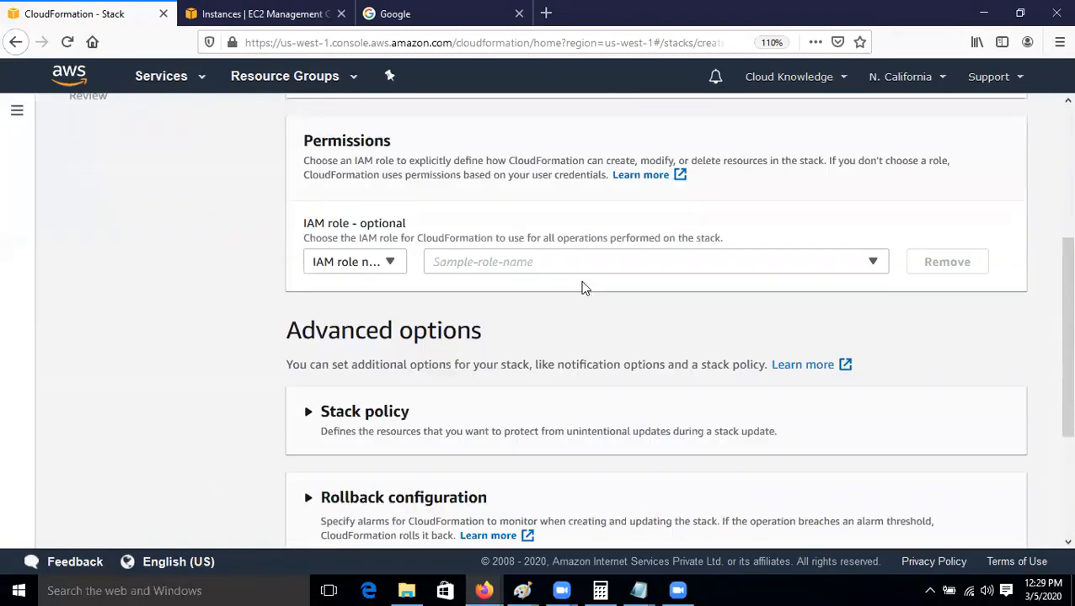
click(615, 264)
click(547, 317)
scroll(711, 413, down, 1)
scroll(711, 412, down, 3)
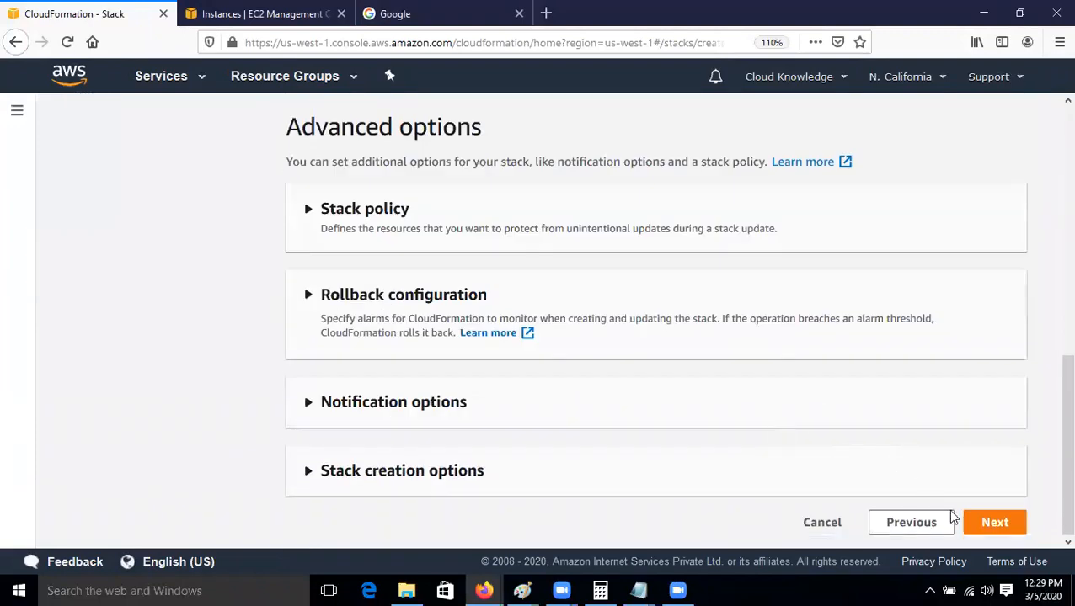
click(996, 538)
Step: Go through the review page and create the cloudknowledge stack
scroll(834, 446, down, 5)
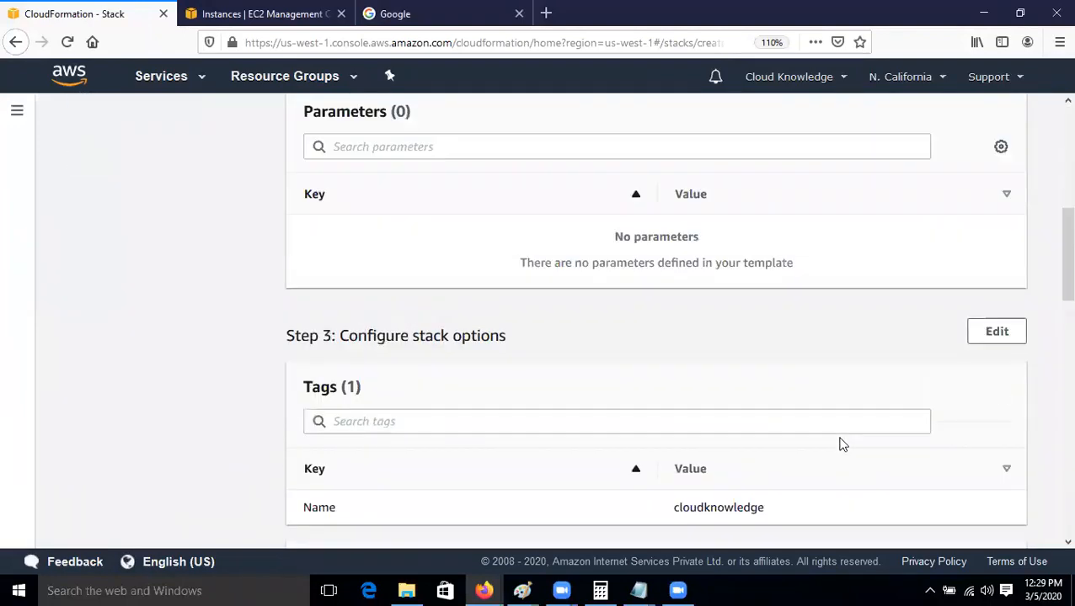
scroll(830, 421, down, 5)
scroll(830, 425, down, 5)
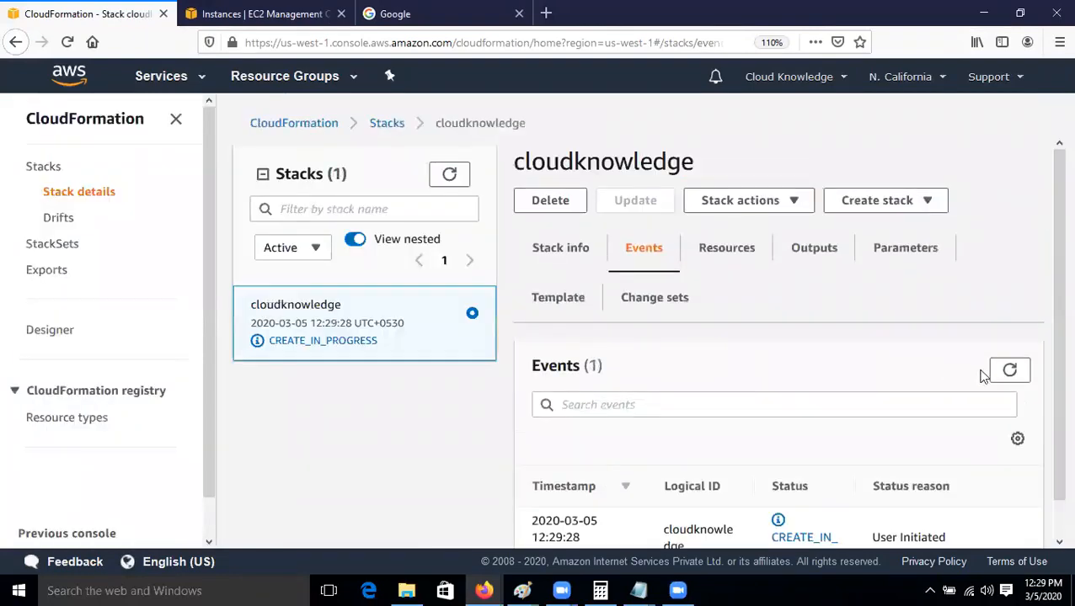
Step: Refresh the cloudknowledge stack's events and examine the status reason given for FirstEc2Instance
scroll(800, 447, down, 1)
click(1010, 334)
scroll(950, 424, down, 3)
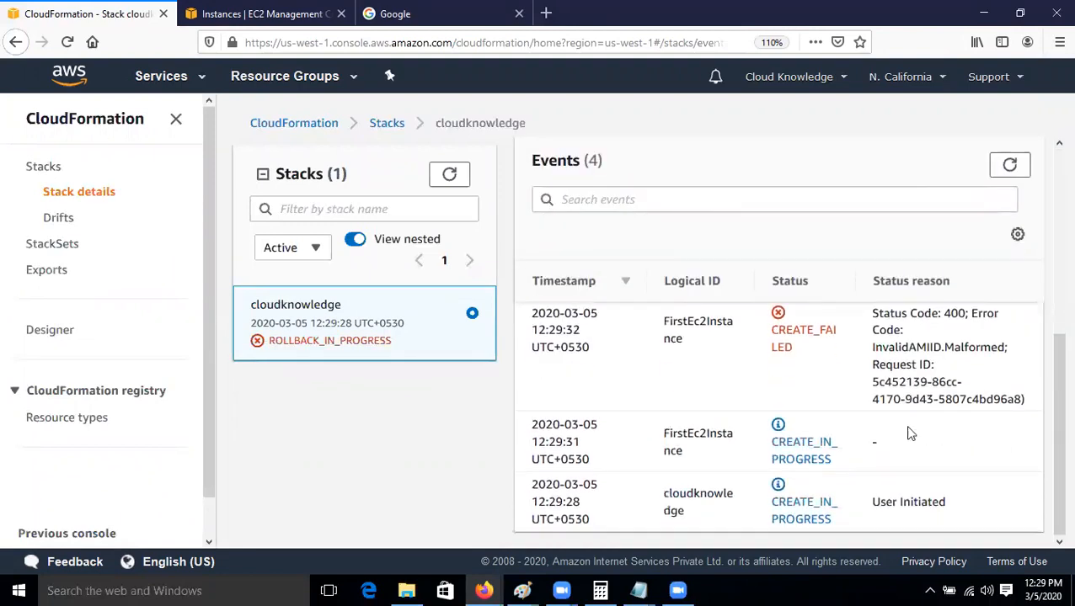
scroll(902, 433, up, 1)
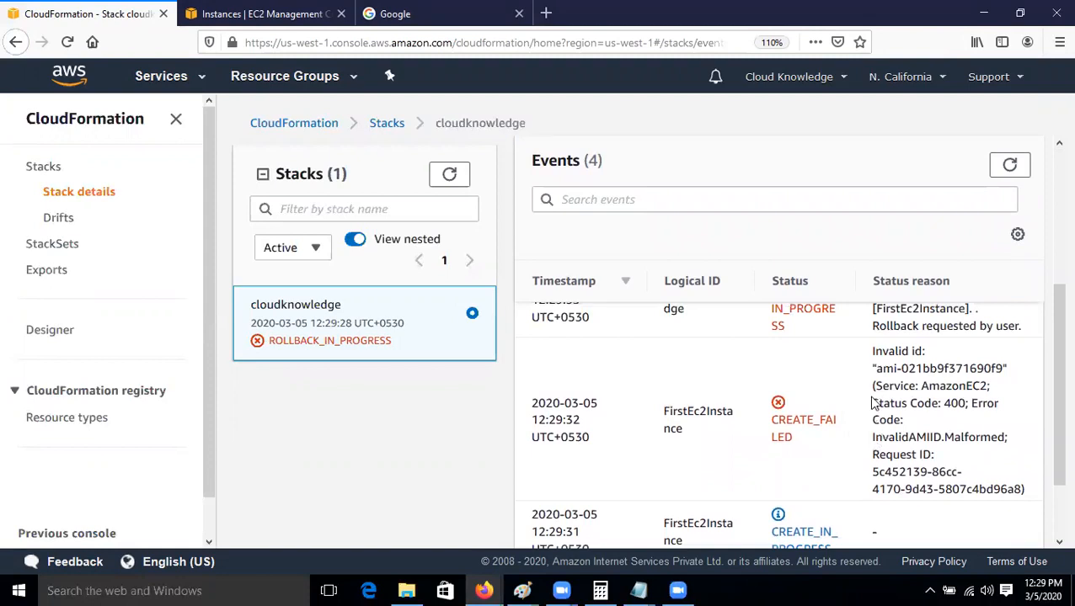
drag(875, 351, 1007, 370)
drag(895, 369, 950, 386)
drag(873, 420, 951, 455)
scroll(867, 467, up, 3)
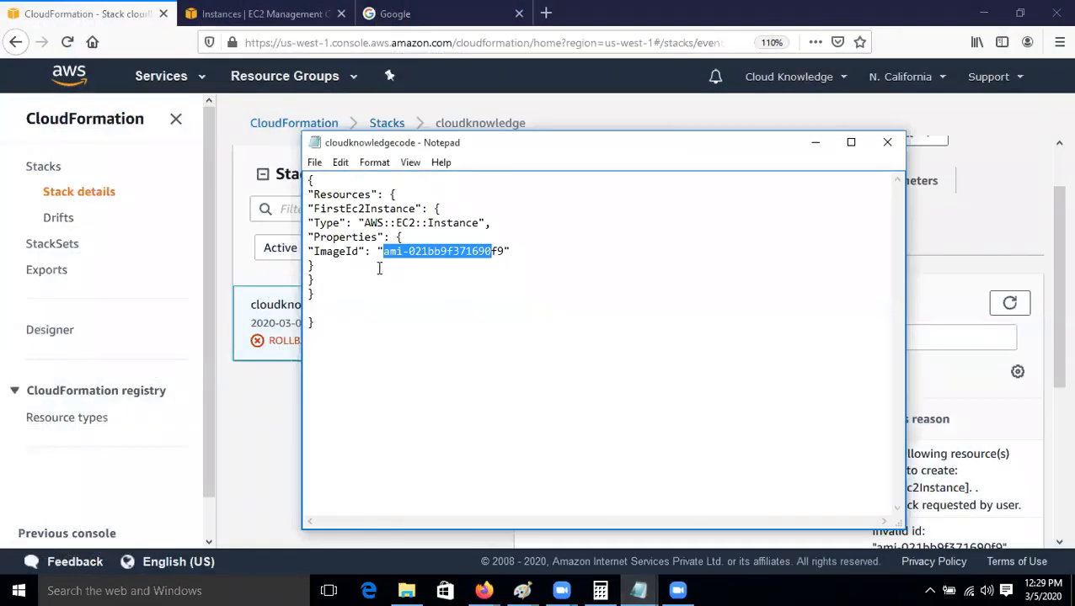
Step: Check the ImageId line under Properties in the cloudknowledgecode template in Notepad
drag(320, 239, 361, 244)
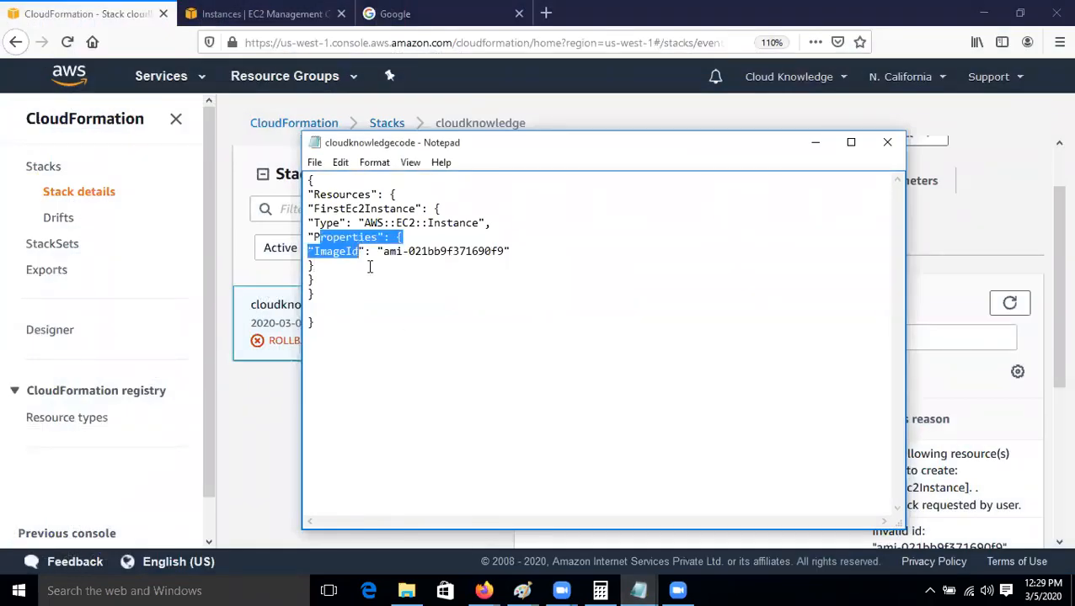
click(369, 267)
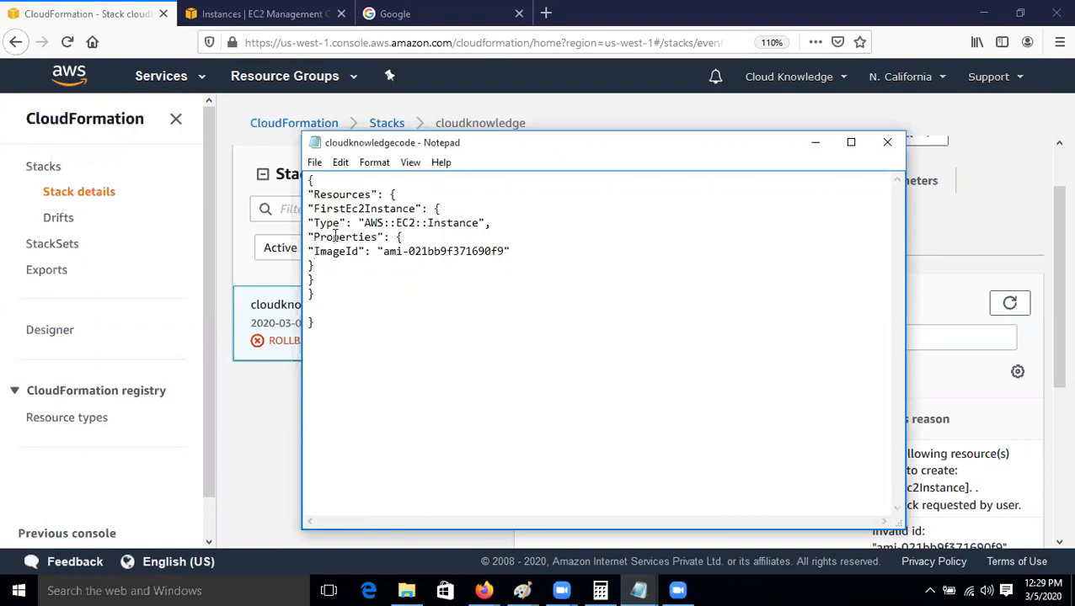
drag(320, 249, 499, 250)
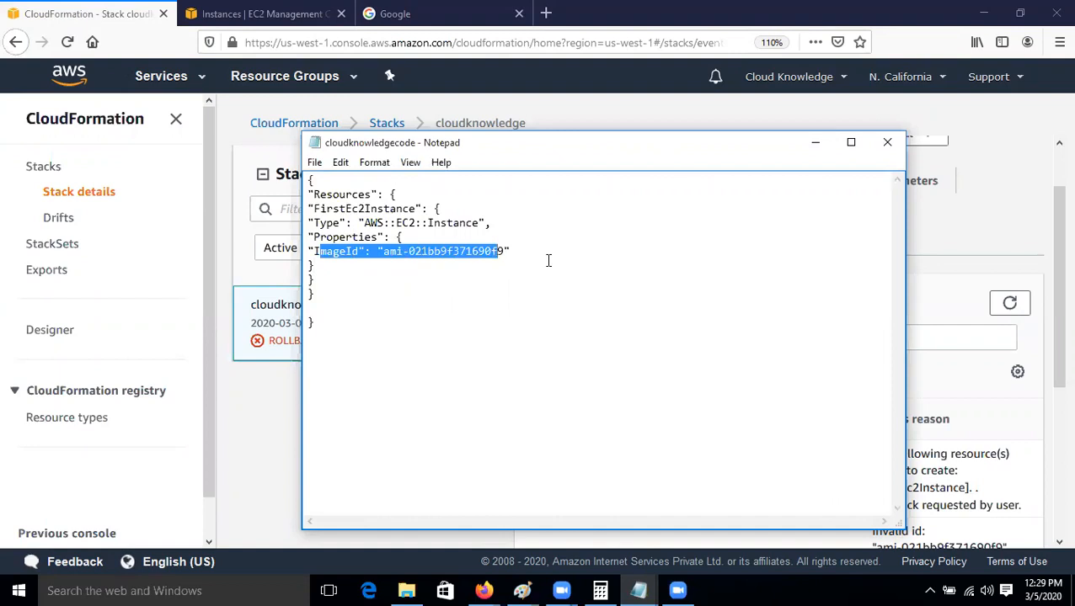
click(548, 261)
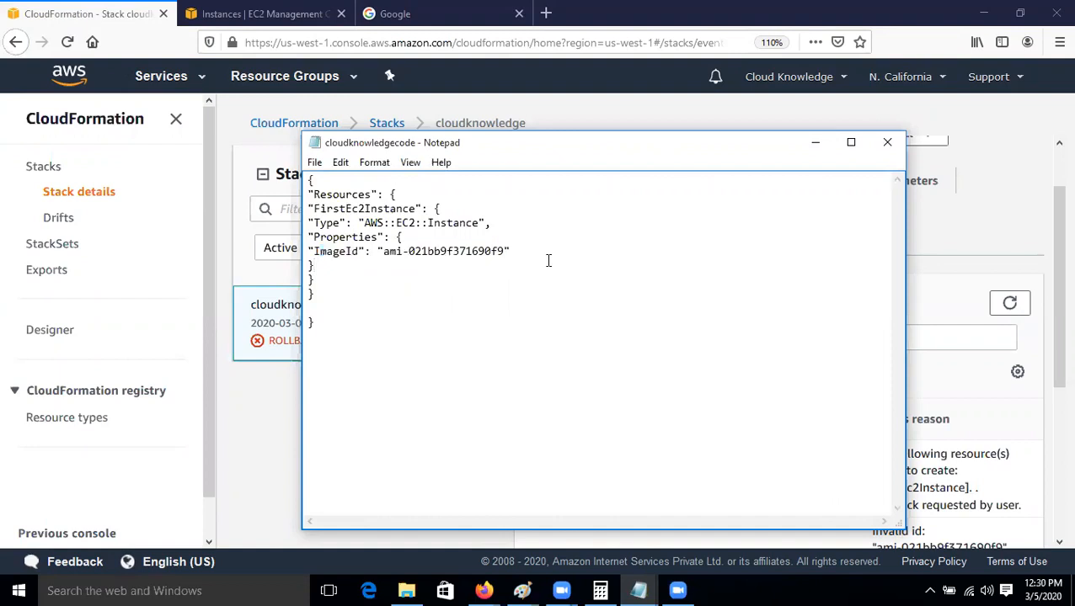
Step: Return to the CloudFormation console and refresh the stack's events to check the rollback progress
click(950, 303)
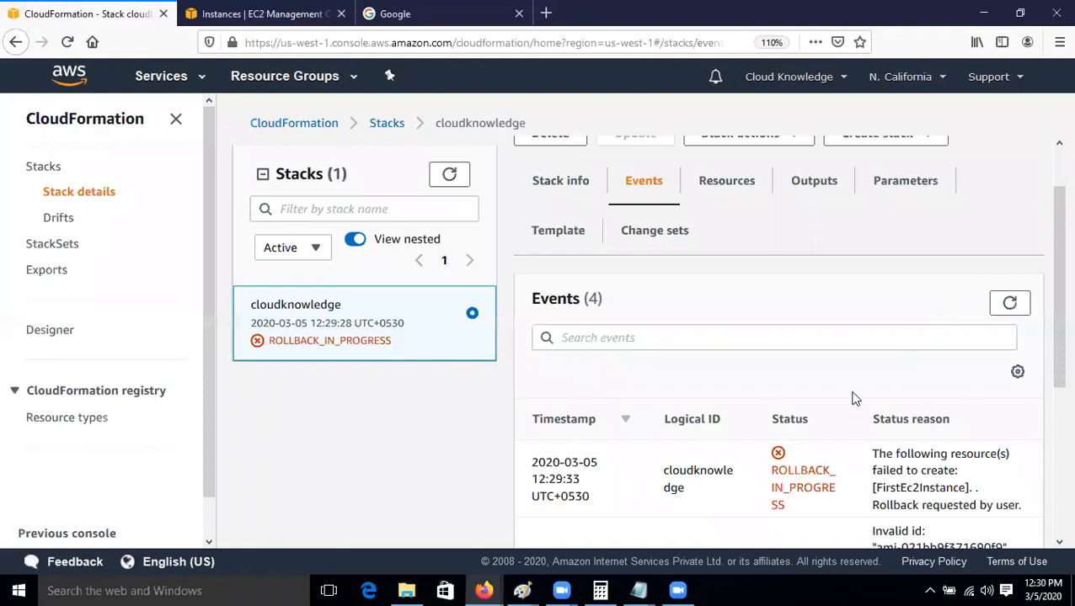
scroll(912, 271, down, 3)
scroll(868, 388, up, 2)
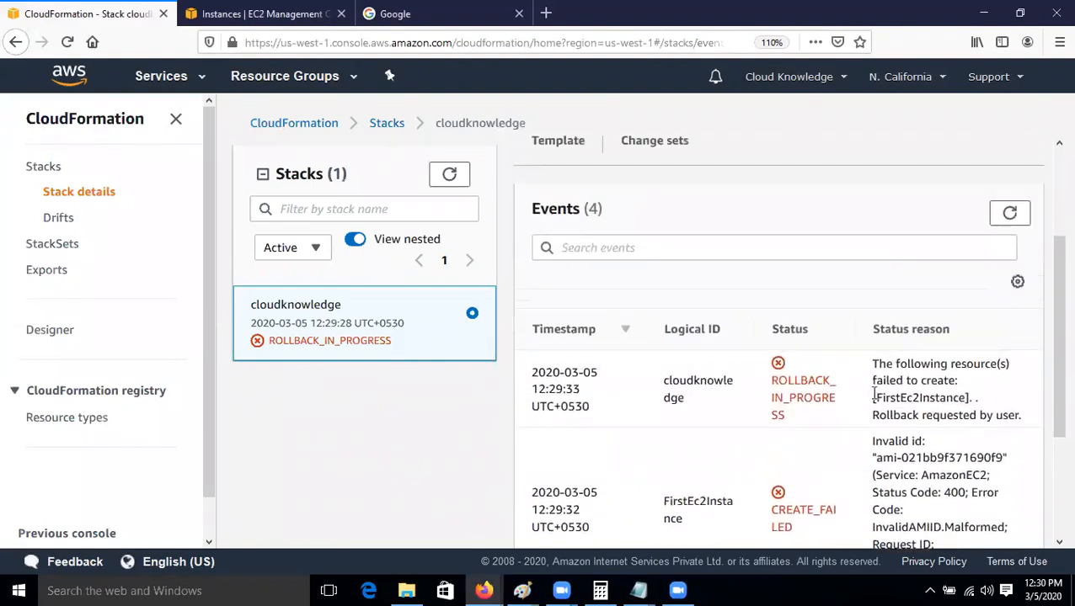
click(1010, 213)
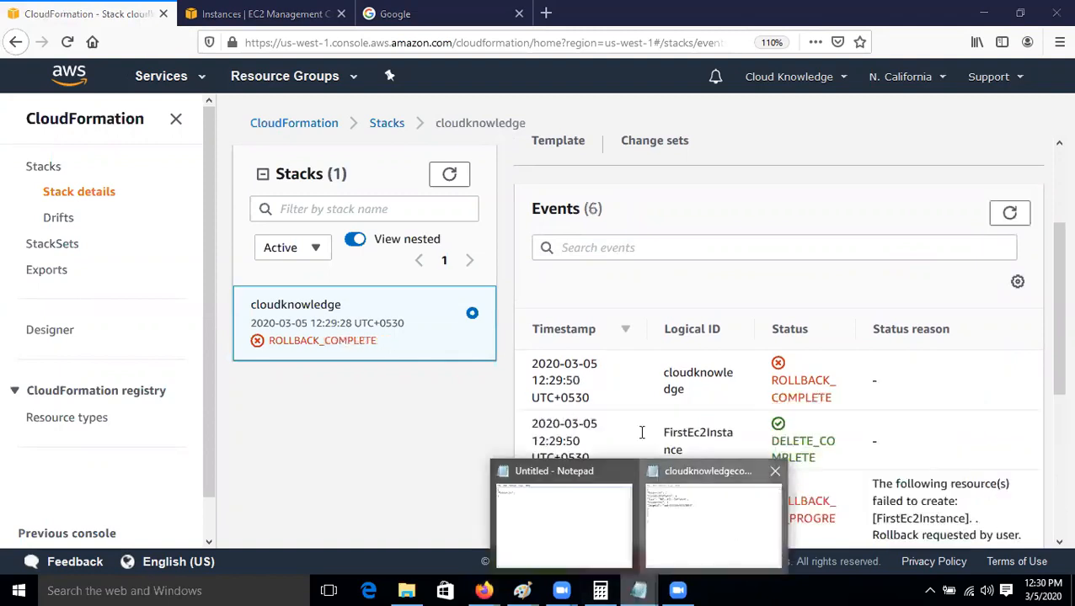
Step: Review the Properties block and its ImageId entry in the Notepad template, and look over the stack's event list in the browser again
click(732, 540)
click(327, 262)
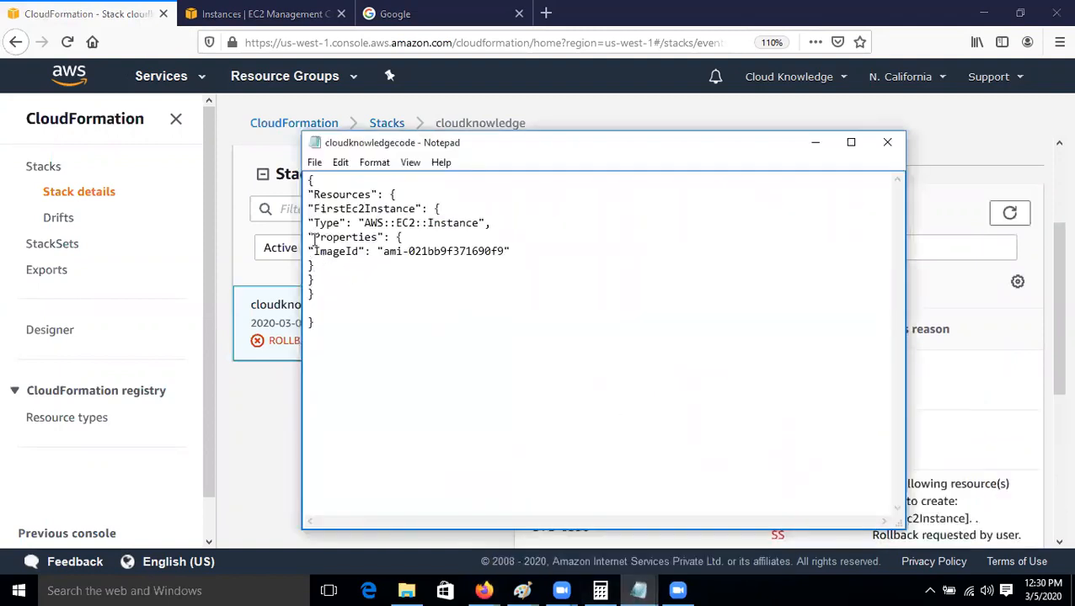
drag(307, 246, 384, 264)
click(363, 285)
drag(309, 252, 386, 267)
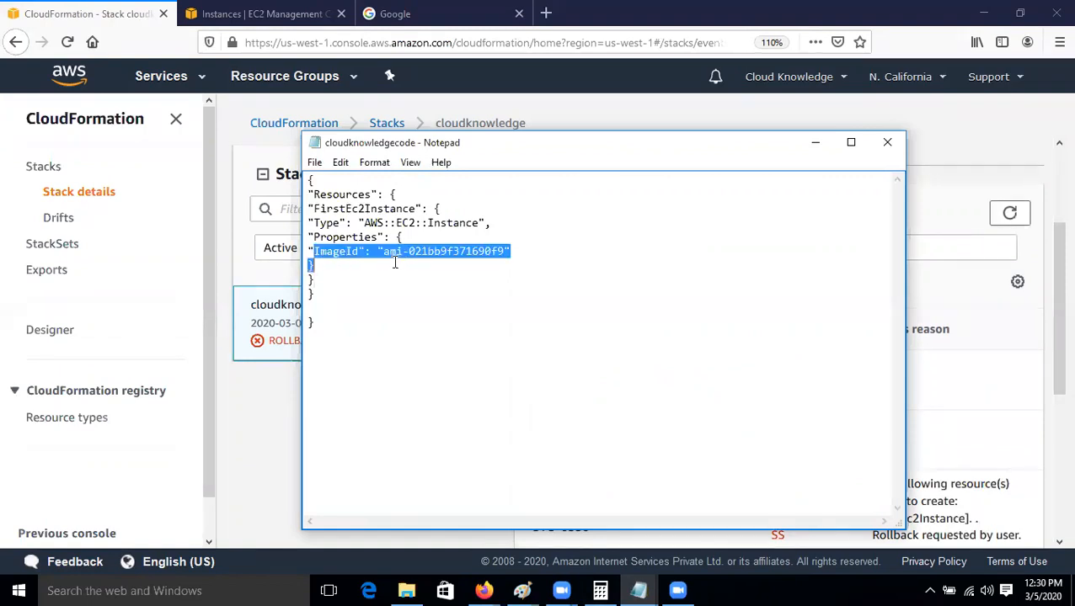
click(364, 278)
drag(314, 239, 401, 240)
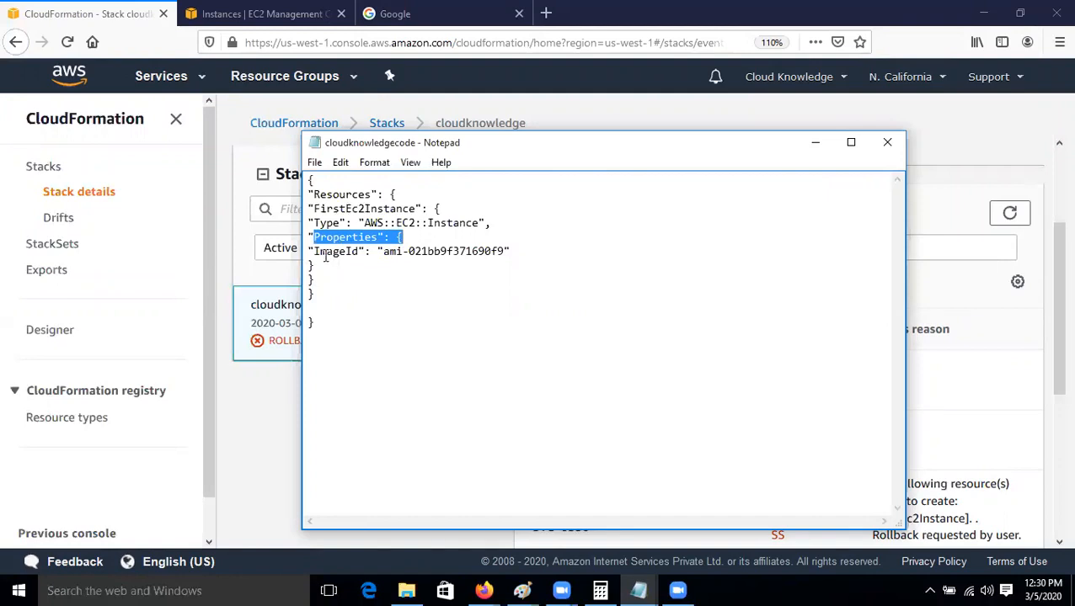
click(922, 283)
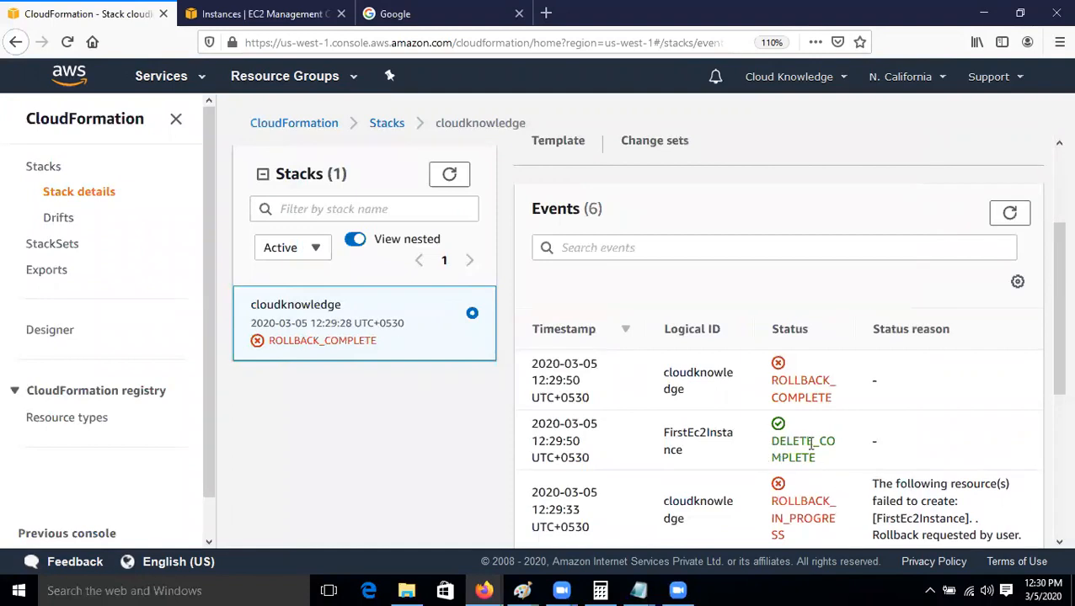
scroll(804, 447, up, 2)
Step: Change the ImageId in the cloudknowledgecode template in Notepad to "ami-021bb9f371690f97"
mouse_move(638, 591)
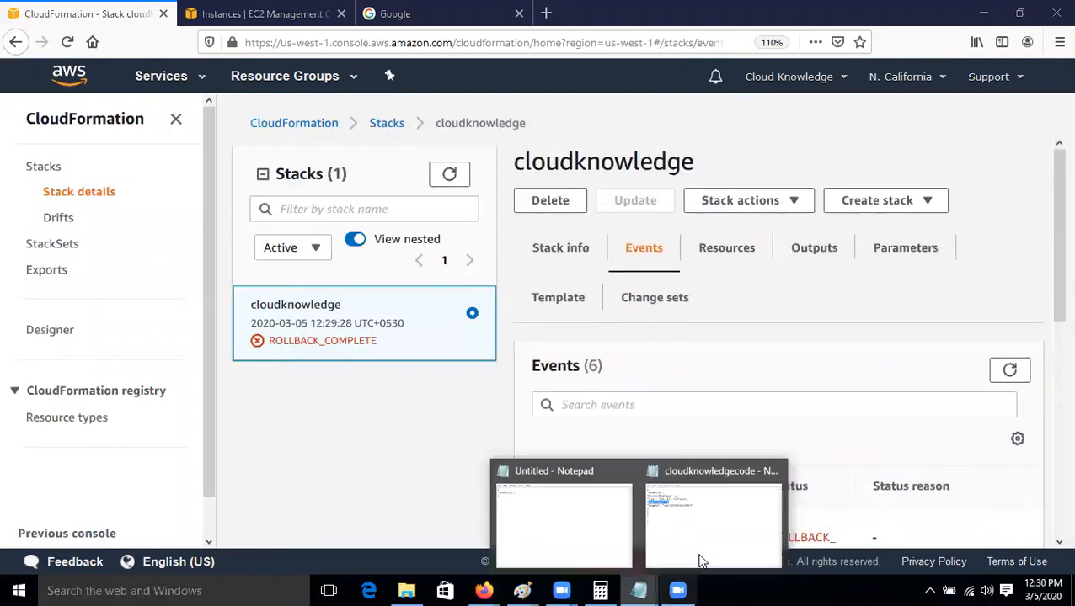
click(703, 547)
click(507, 251)
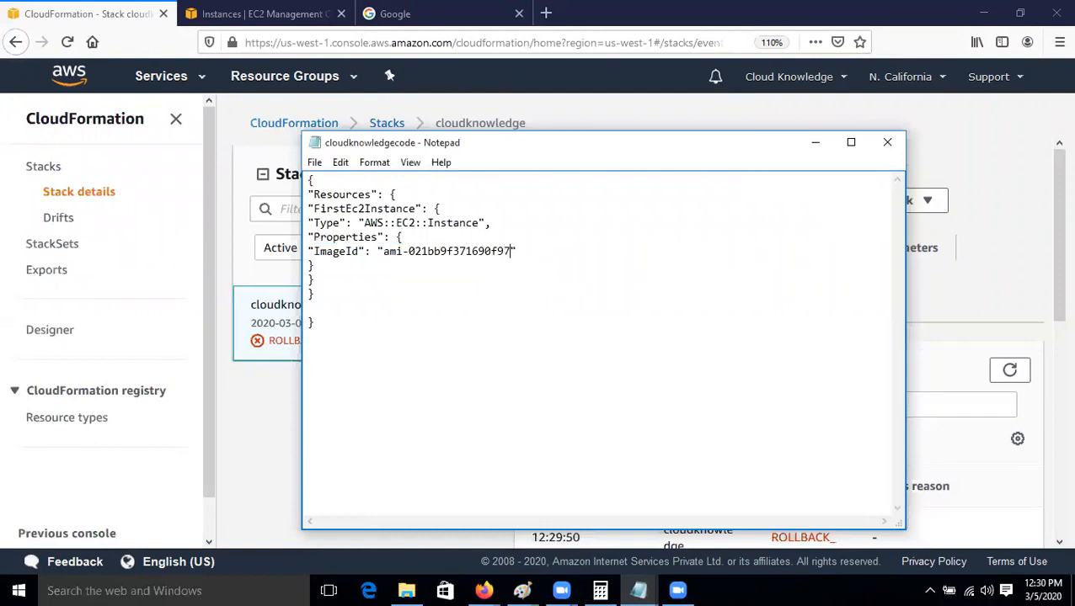
Step: Complete the template's ImageId as "ami-021bb9f371690f97a" and save the file in Notepad
click(314, 162)
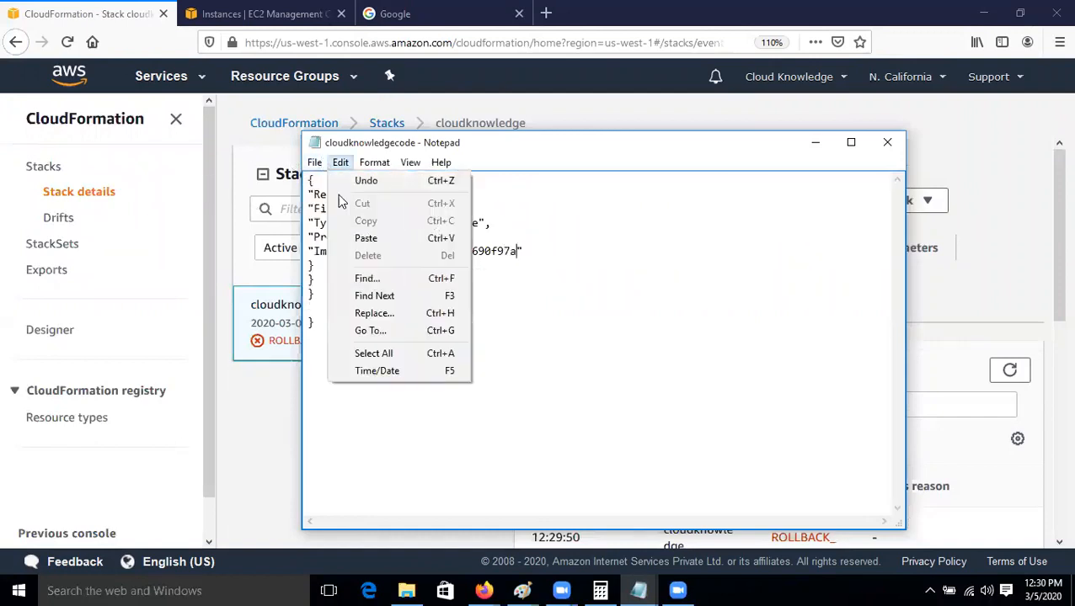
click(338, 215)
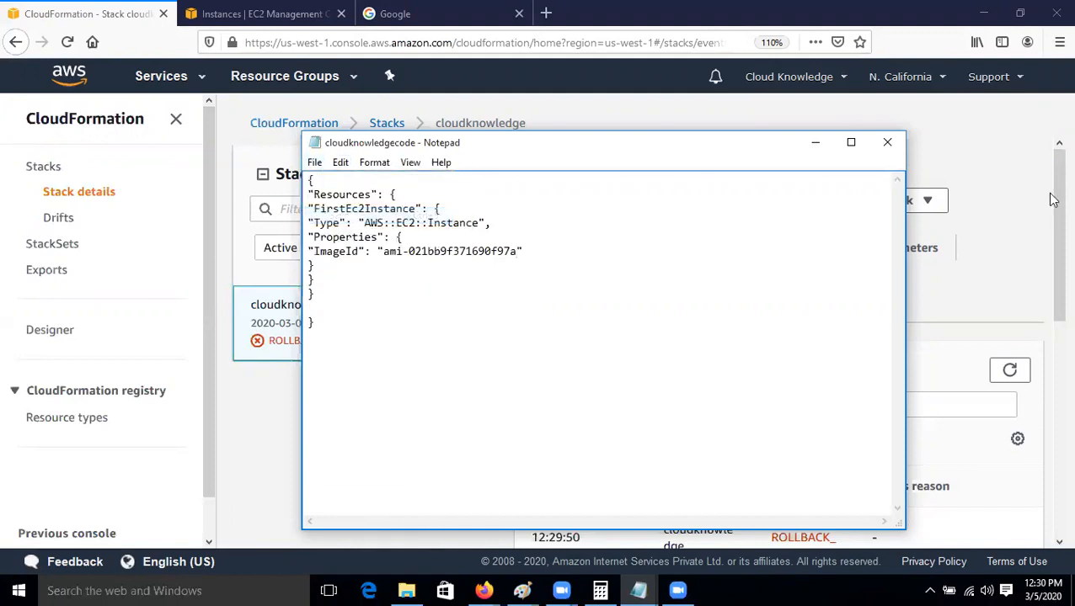
Step: Switch back to the CloudFormation console, refresh the events and delete the rolled-back cloudknowledge stack
click(1016, 221)
click(1008, 384)
scroll(816, 394, down, 7)
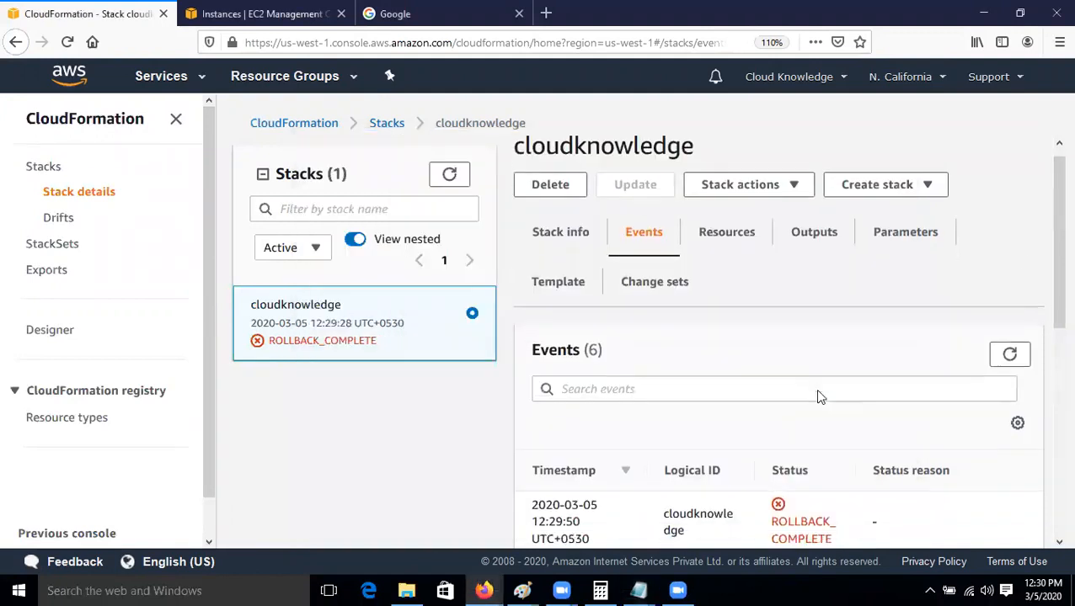
scroll(817, 394, up, 7)
click(539, 206)
click(731, 381)
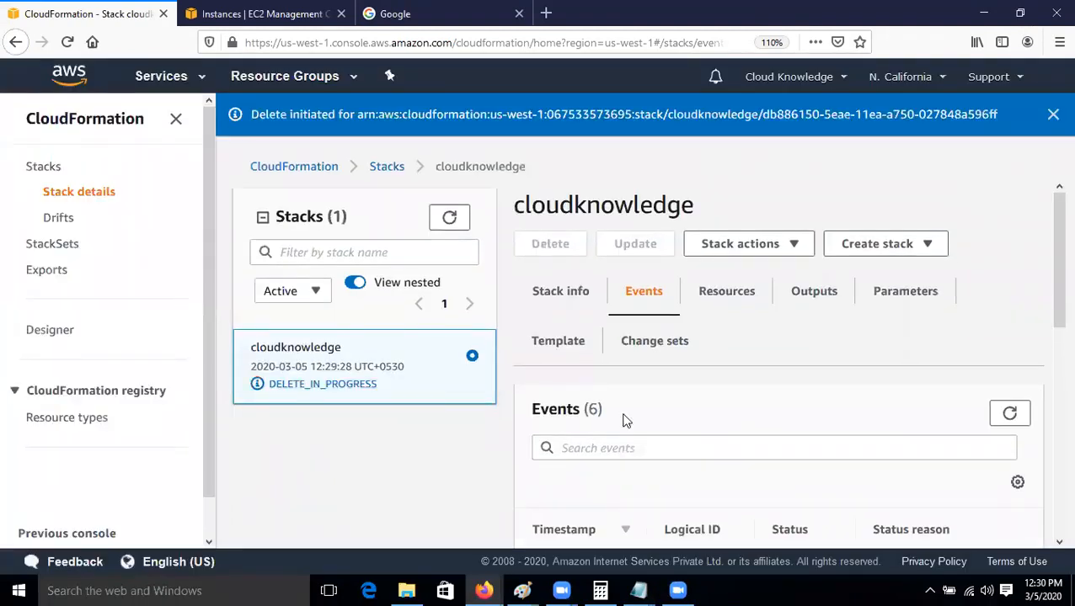
Step: Refresh the stack list repeatedly to check the deletion progress of the cloudknowledge stack
click(459, 220)
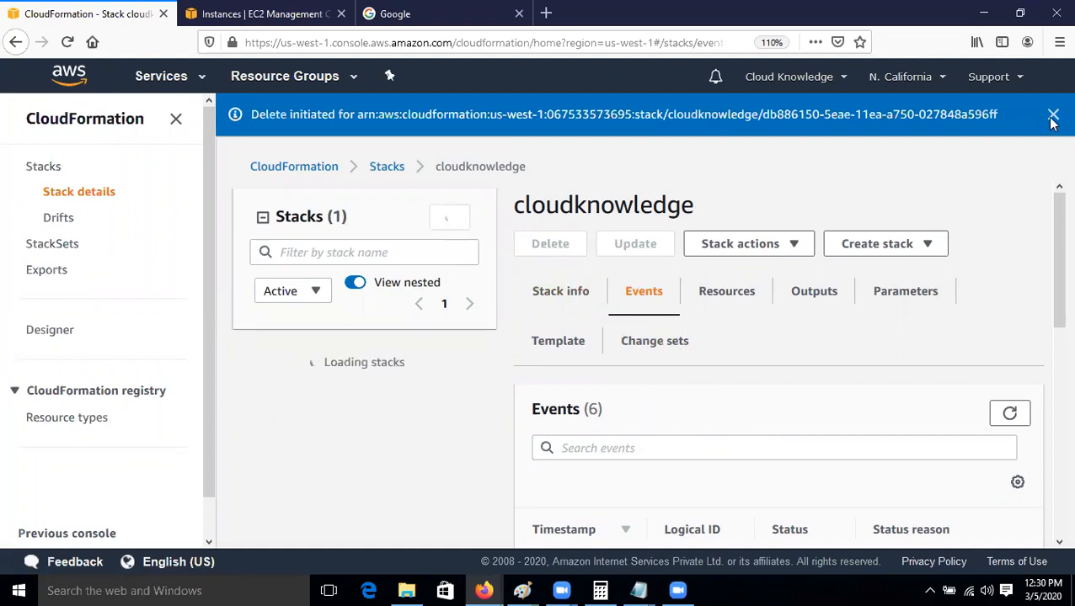
click(448, 218)
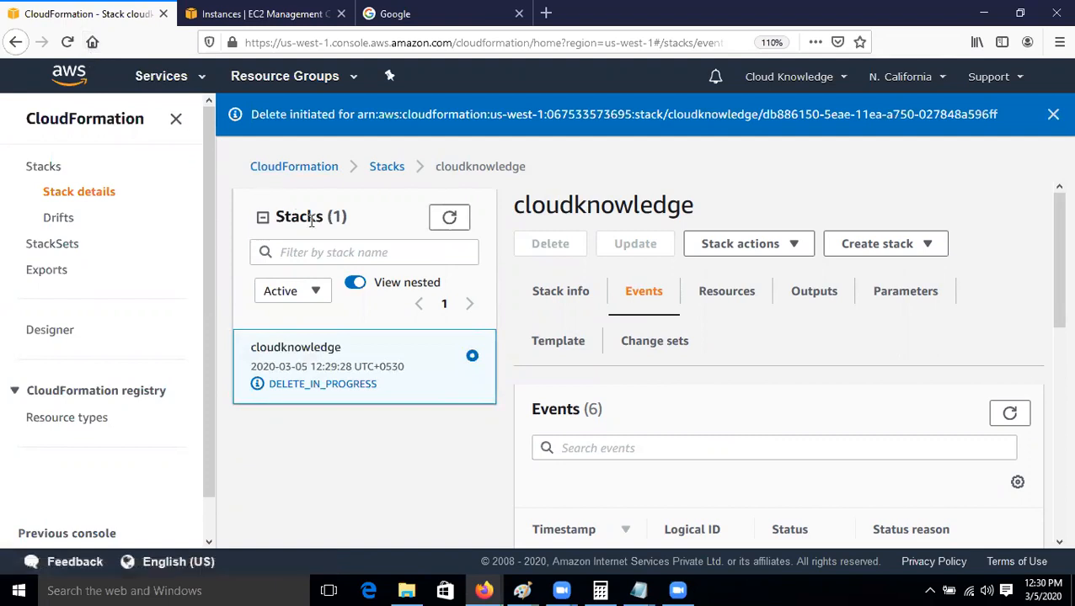
click(449, 218)
click(102, 77)
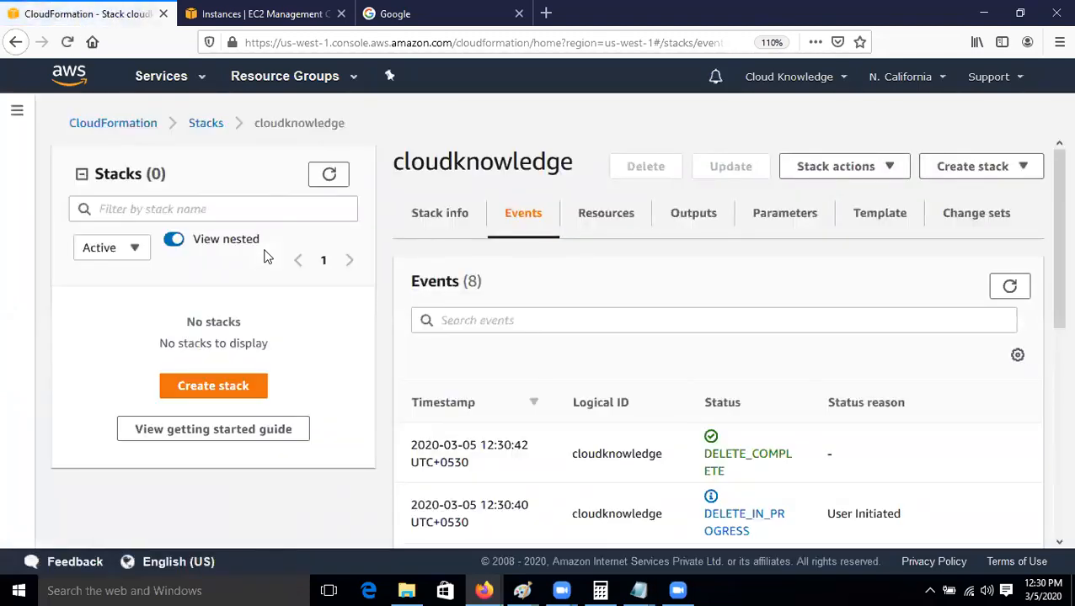
Step: Review and refresh the deleted stack's events, and return to the overall Stacks list
scroll(662, 374, down, 3)
scroll(1053, 228, up, 3)
click(1009, 286)
click(205, 123)
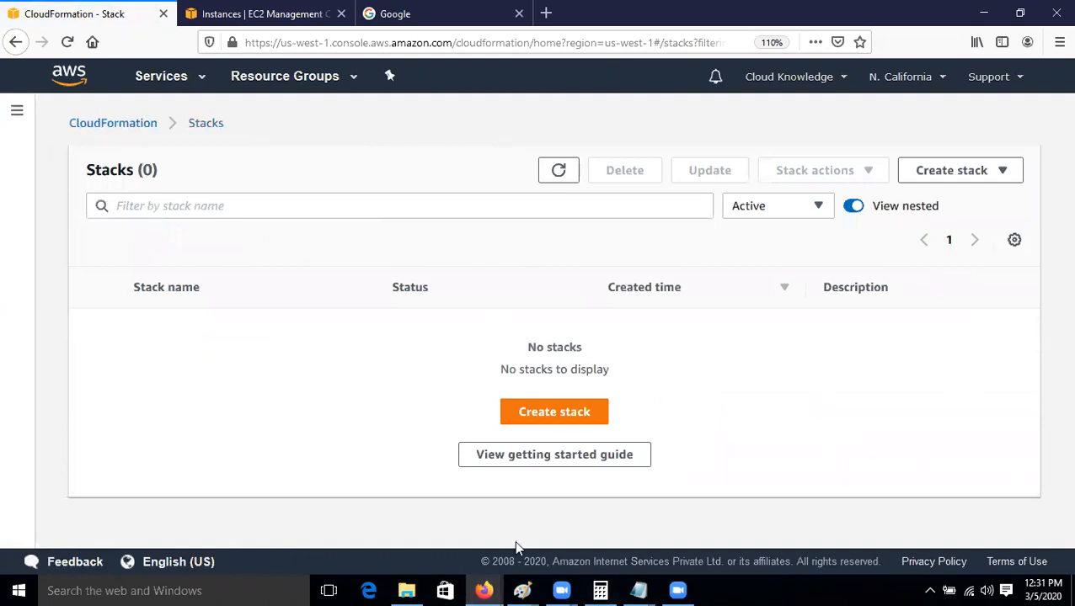
Step: Save the corrected cloudknowledgecode template again in Notepad and return to the CloudFormation console
key(alt+Tab)
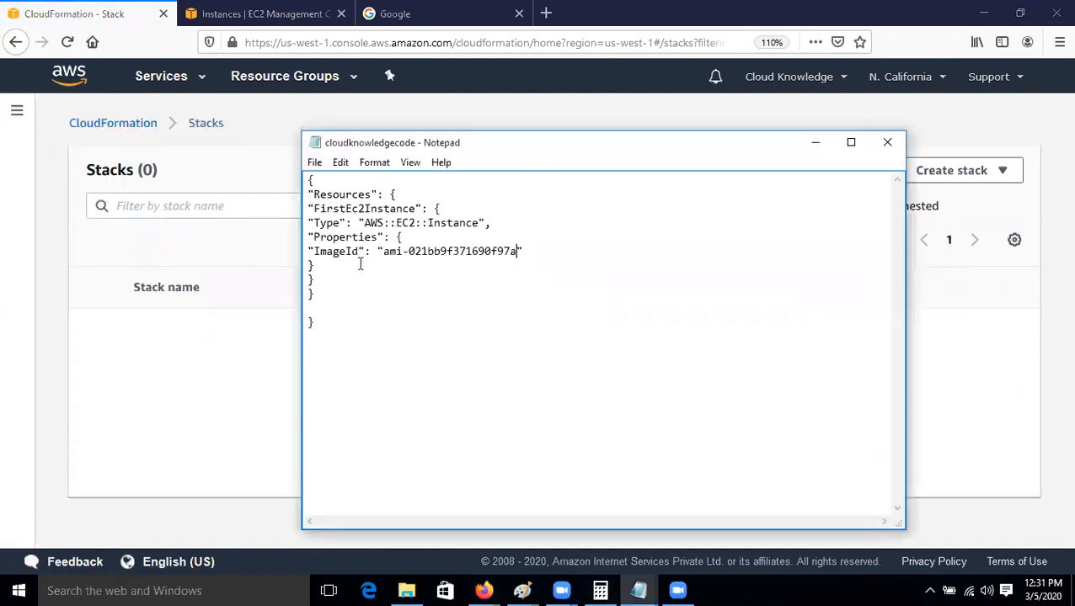
click(314, 161)
click(337, 214)
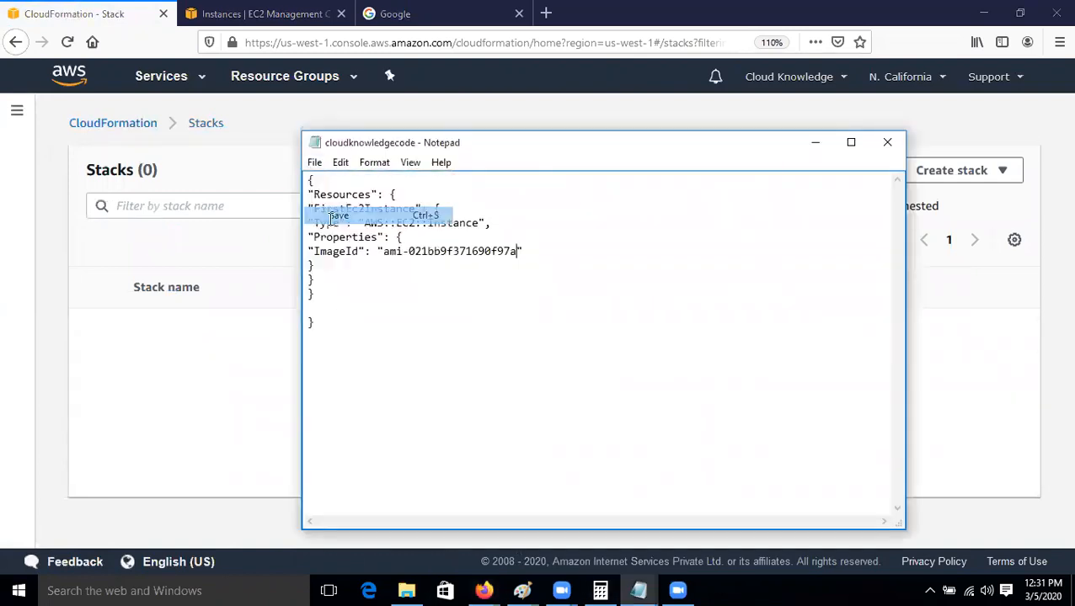
click(171, 353)
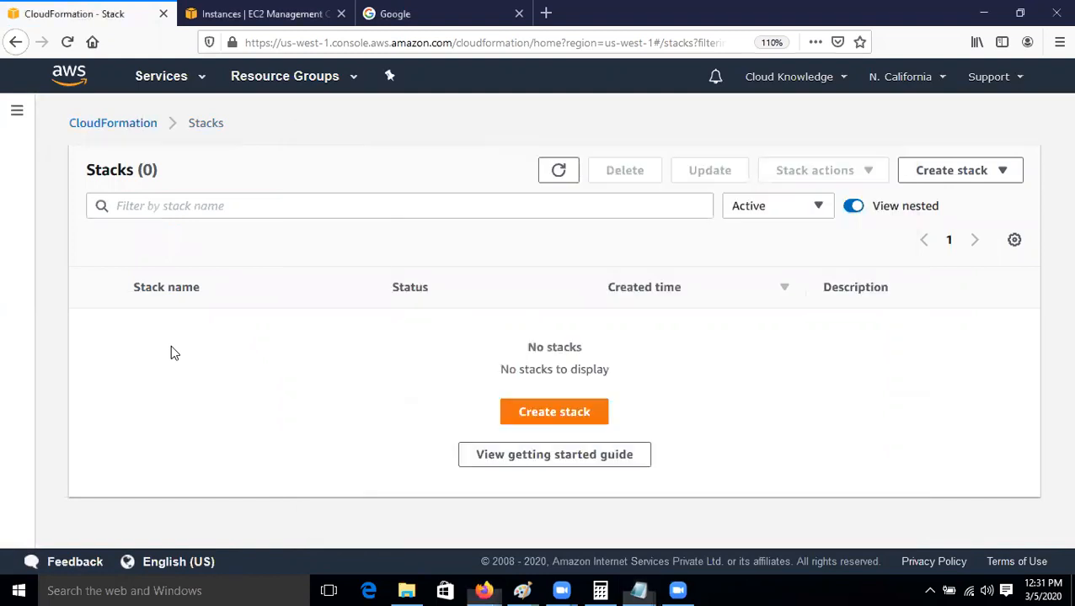
Step: Start creating a stack from an uploaded template file, choosing cloudknowledgecode from the Desktop, and continue to the stack details
click(564, 416)
scroll(703, 398, down, 4)
click(686, 335)
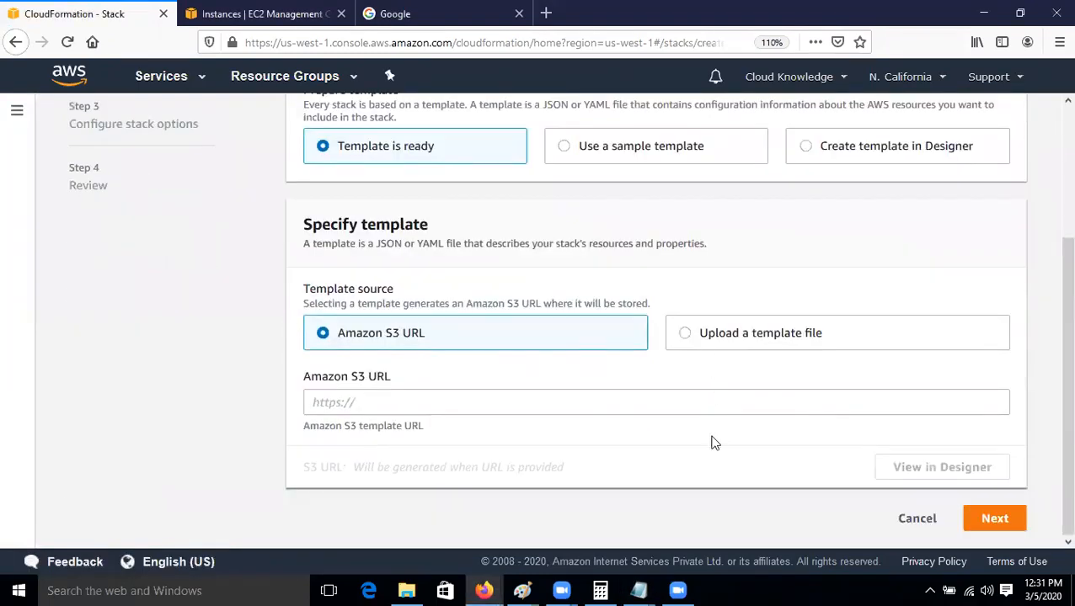
click(353, 412)
click(331, 459)
text(cloudknowledge)
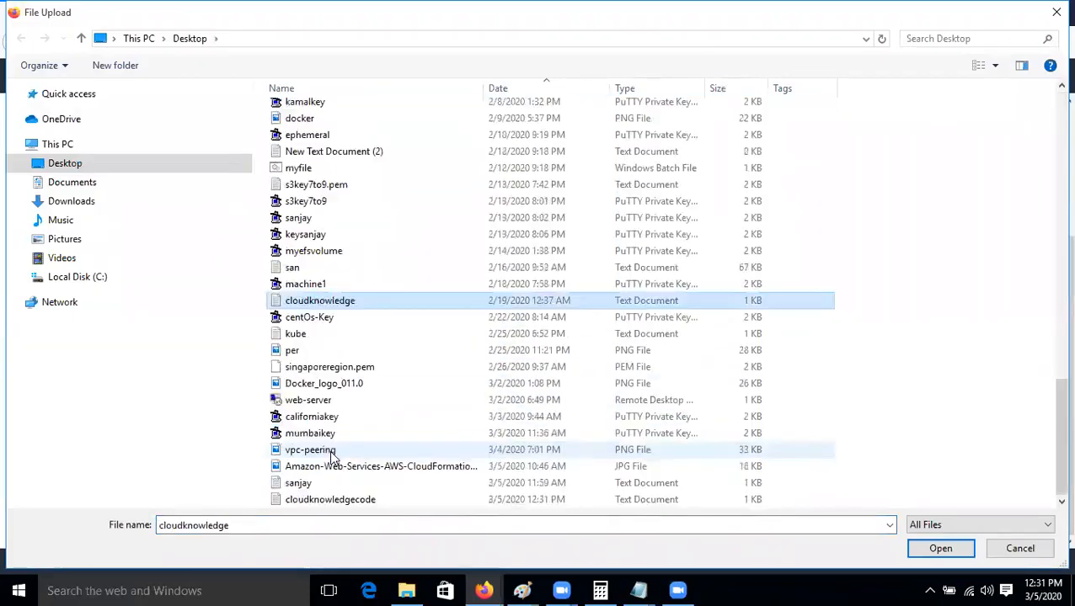
click(349, 500)
double_click(350, 502)
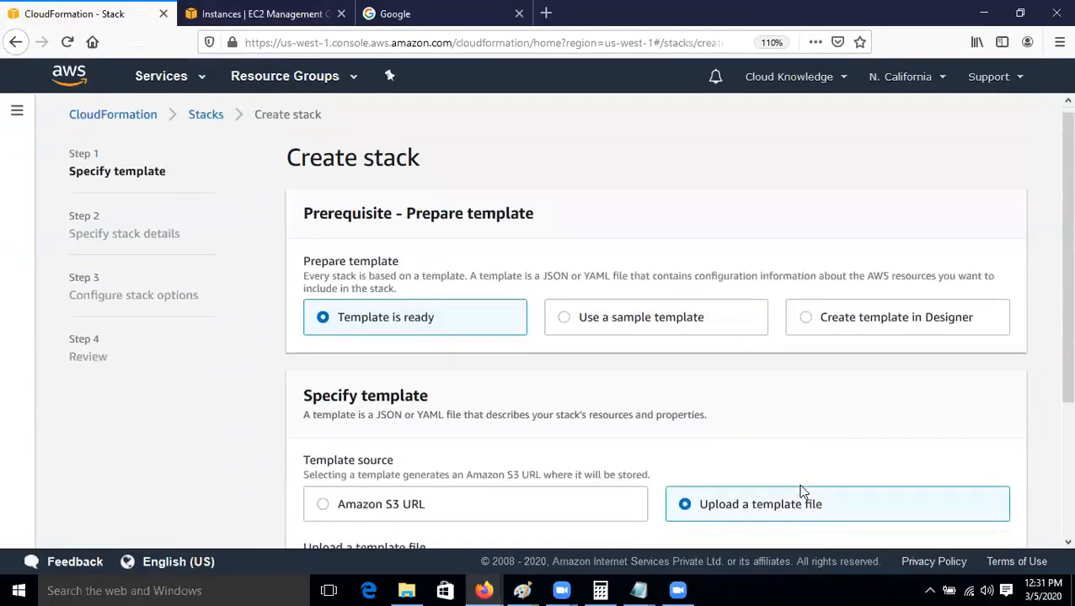
click(986, 517)
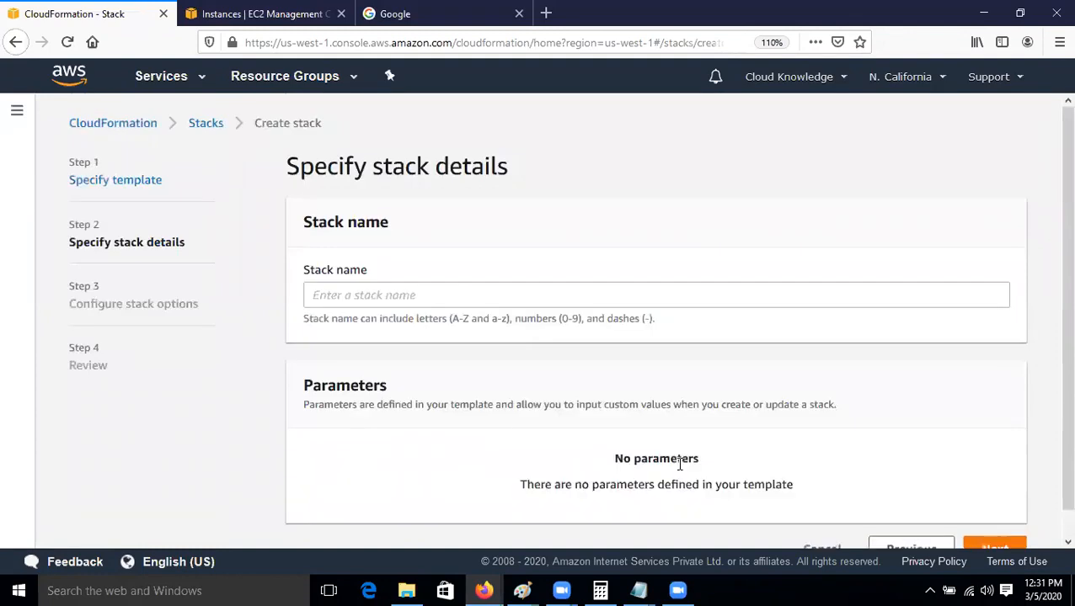
Step: Name the stack "cloudknowledge" and continue to the stack options
click(472, 295)
text(c)
key(BackSpace)
text(cloudknowled)
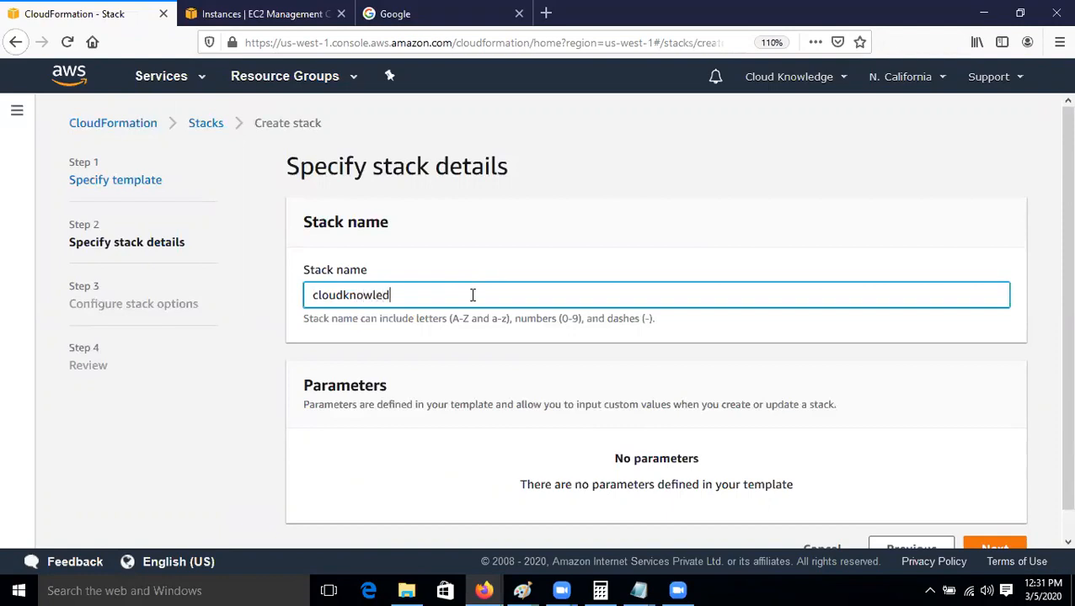
text(ge)
scroll(812, 407, down, 1)
click(969, 523)
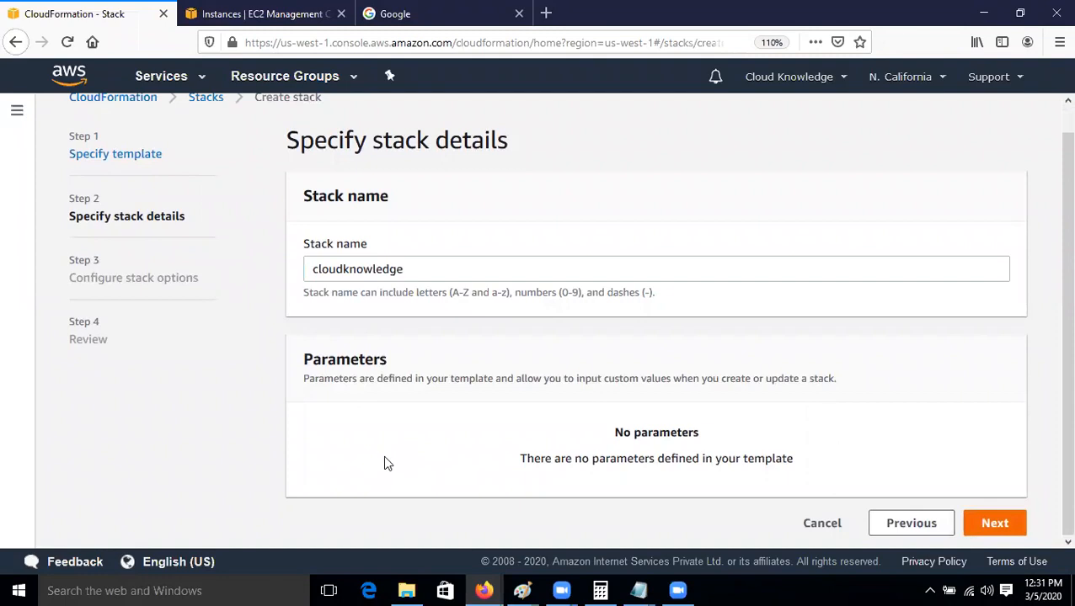
Step: Add a stack tag with key "Name" and value "Dev-Server"
click(427, 297)
text(Name)
key(Tab)
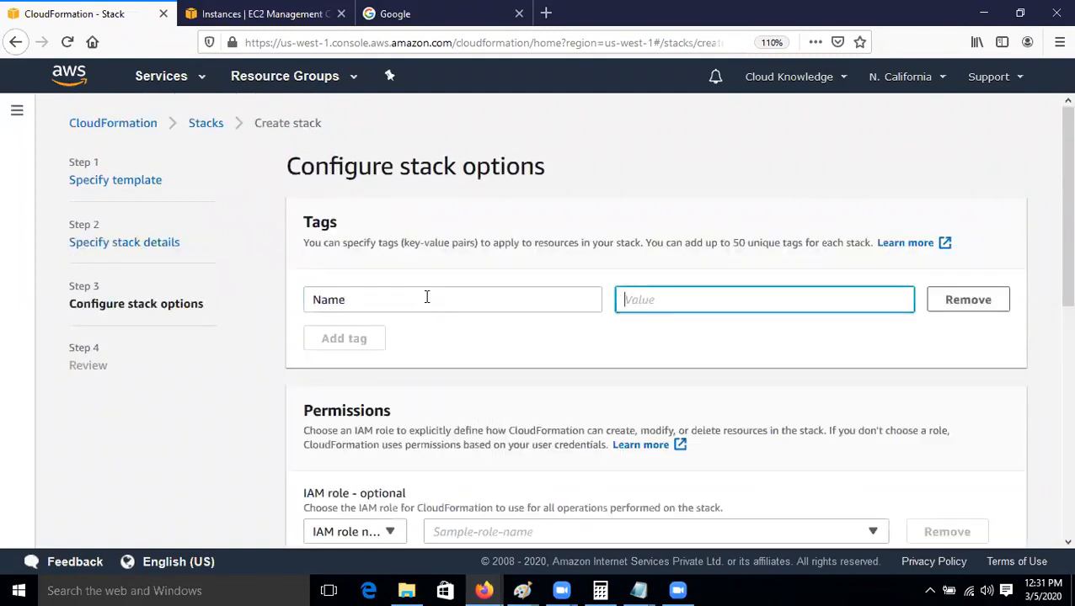
text(Dev-)
scroll(774, 416, down, 5)
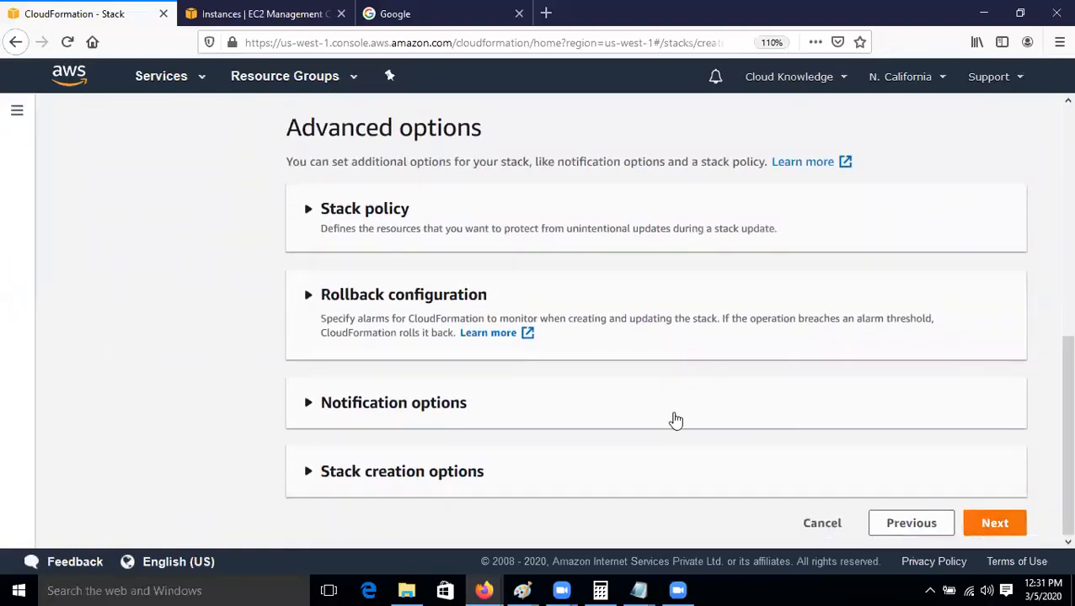
scroll(675, 419, up, 5)
Step: Assign the cloudknowledge IAM role to the stack and continue to the review
scroll(636, 439, down, 1)
click(636, 419)
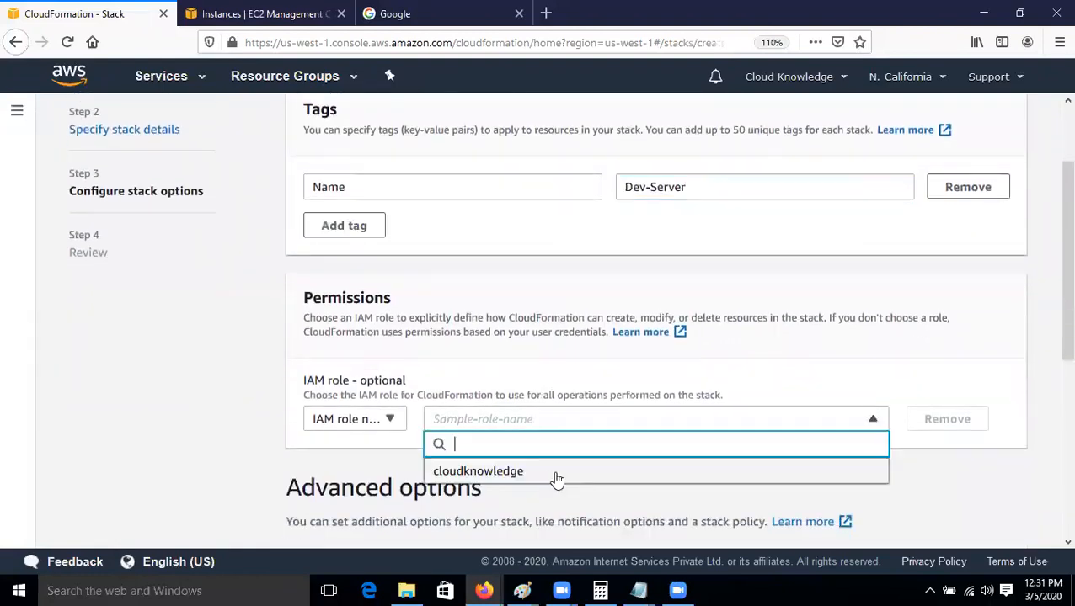
click(636, 480)
scroll(789, 481, down, 5)
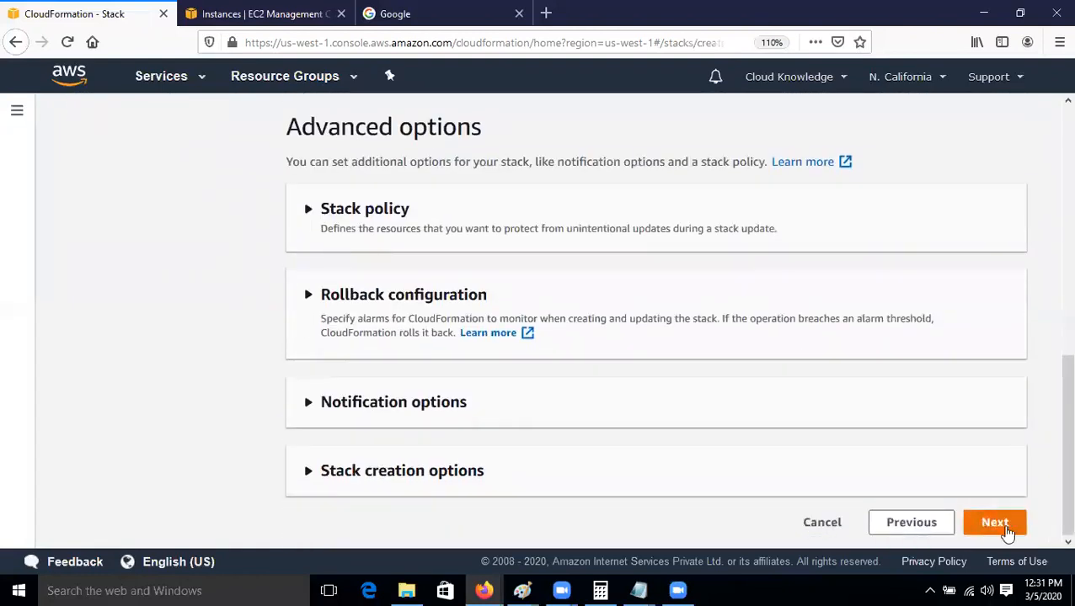
click(994, 523)
Step: Go through the stack review to its end and submit the creation of the cloudknowledge stack
scroll(926, 438, down, 10)
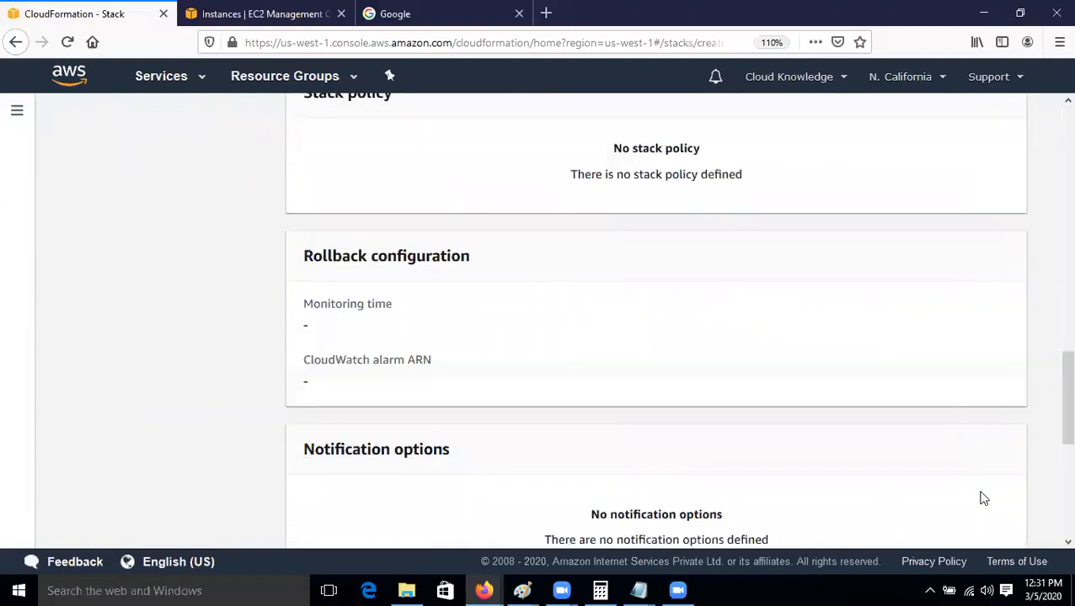
scroll(983, 498, down, 5)
click(981, 522)
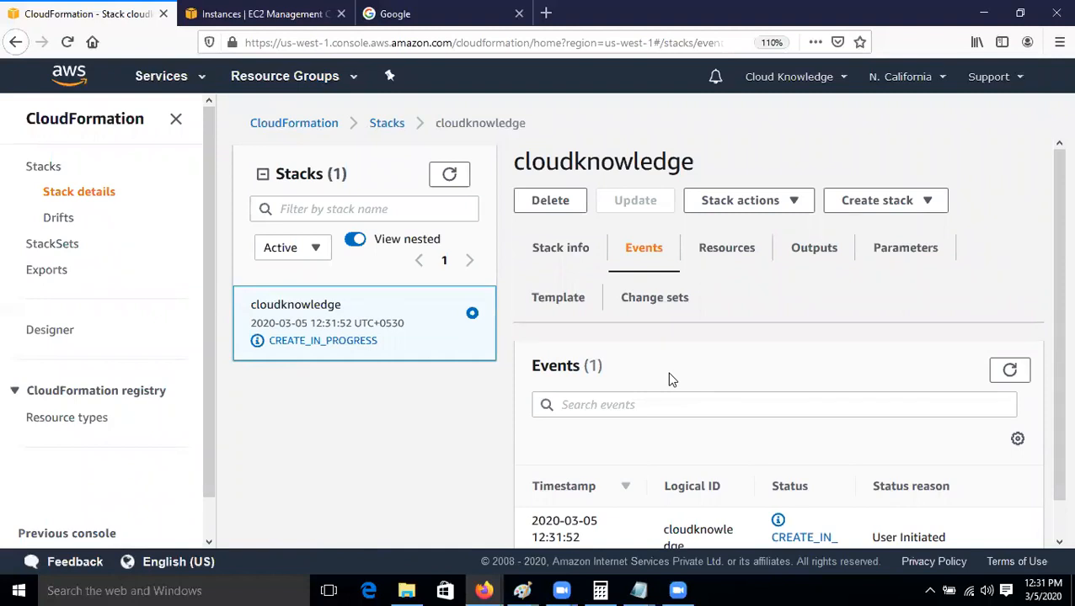
Step: Refresh the cloudknowledge stack's events repeatedly to check the progress of its creation
click(1009, 370)
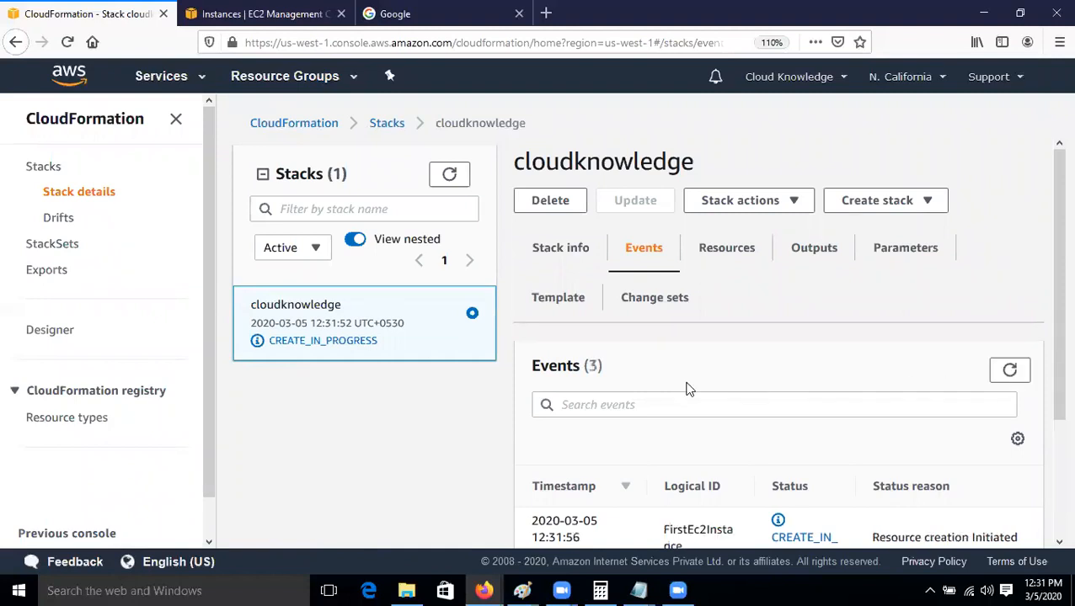
scroll(728, 382, down, 3)
click(1010, 221)
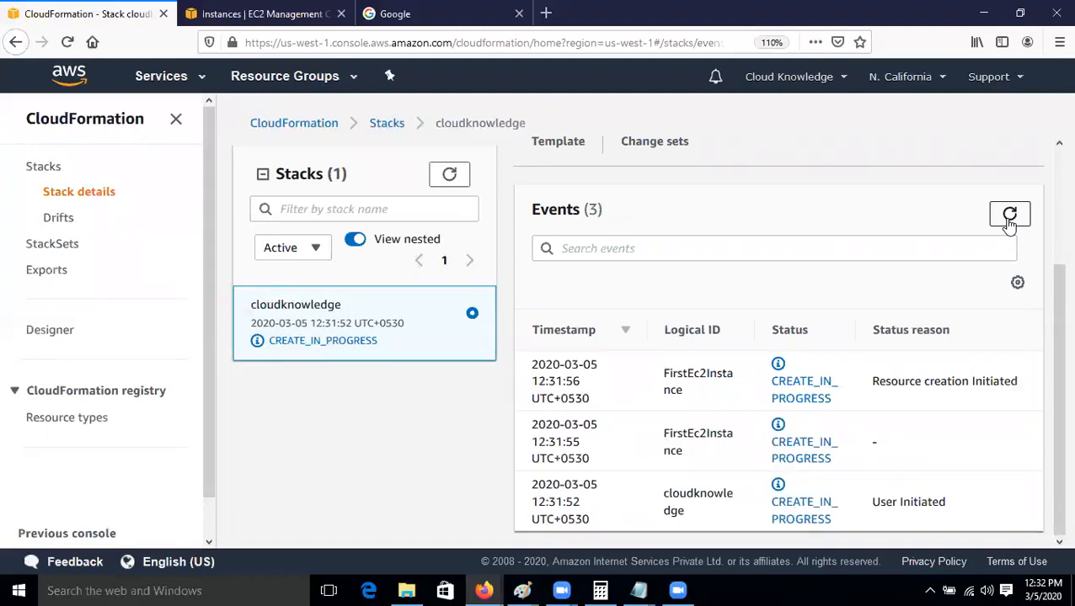
click(1009, 221)
click(1009, 221)
click(1009, 221)
click(1009, 221)
scroll(831, 342, up, 3)
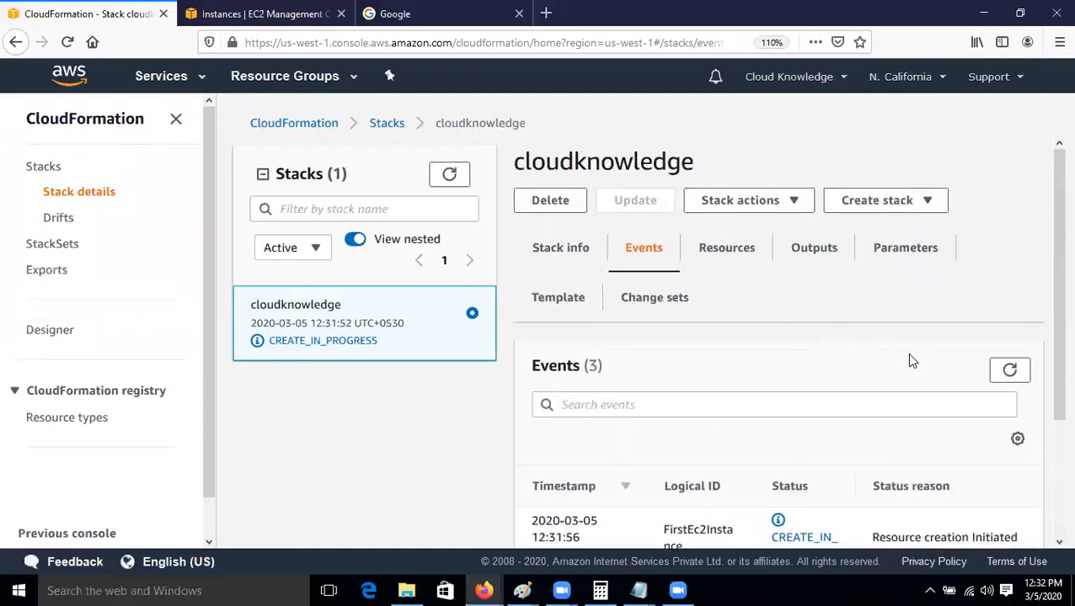
scroll(908, 358, down, 3)
Step: Check the EC2 instances list for the stack's new Dev-Server instance, refreshing the list
click(271, 15)
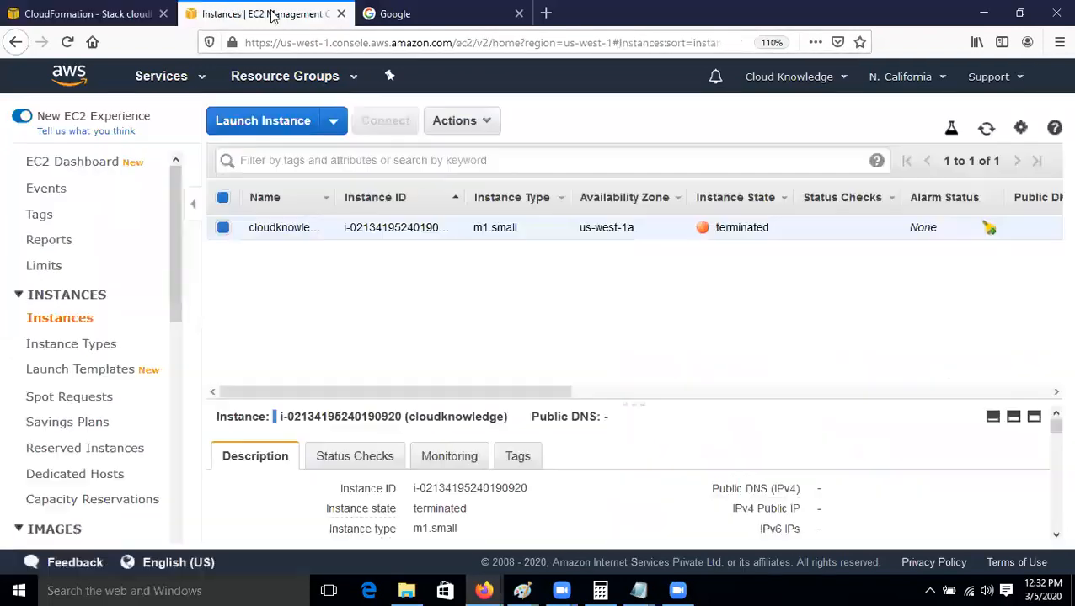
click(985, 128)
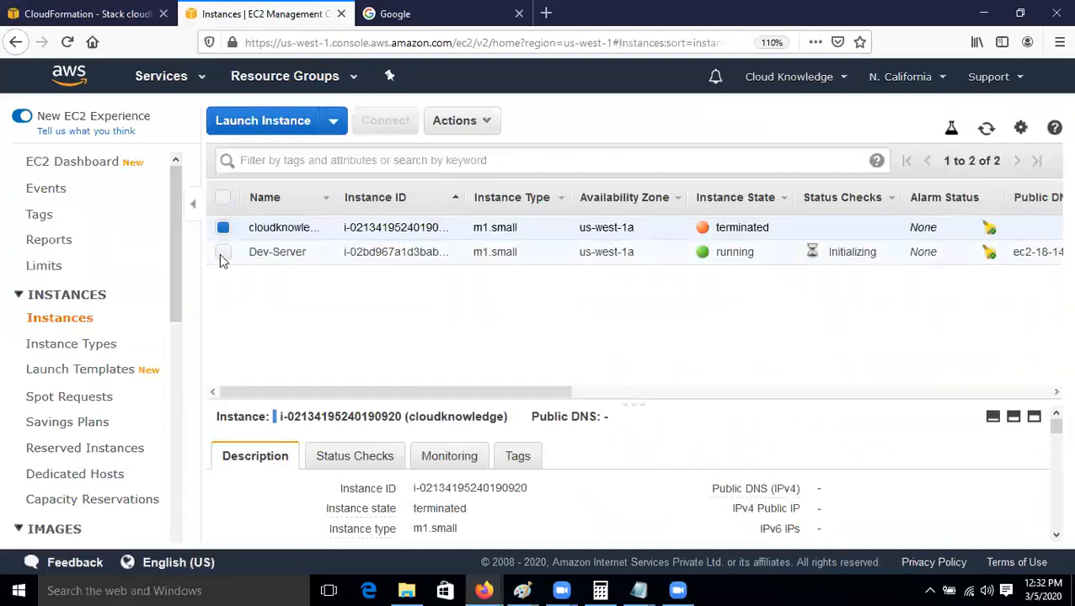
click(986, 129)
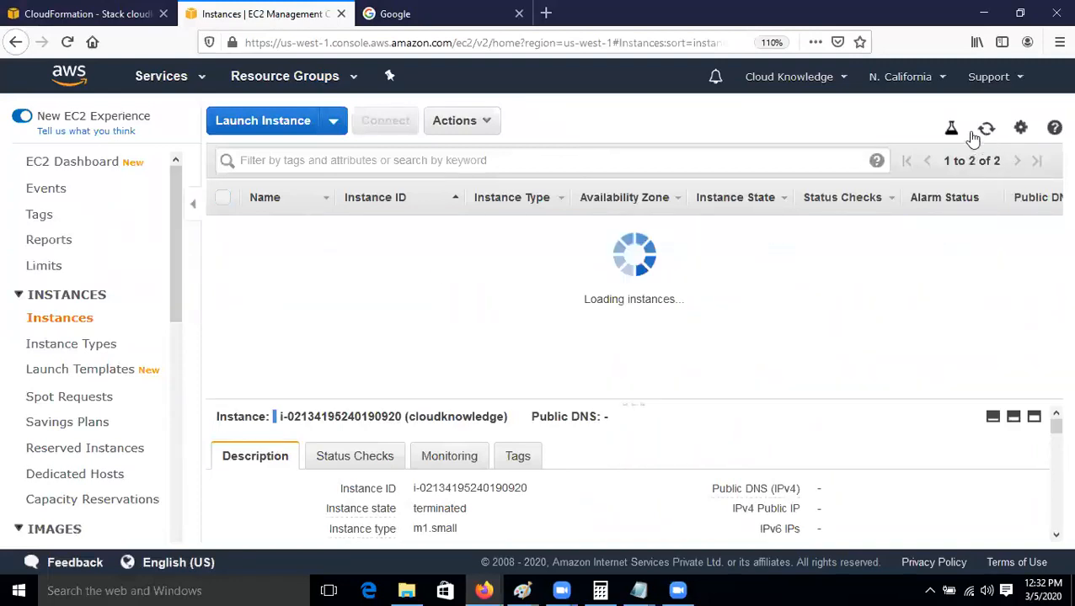
Step: Indent the FirstEc2Instance, Type, Properties and ImageId lines of the cloudknowledgecode template in Notepad, each deeper than the line above
mouse_move(639, 591)
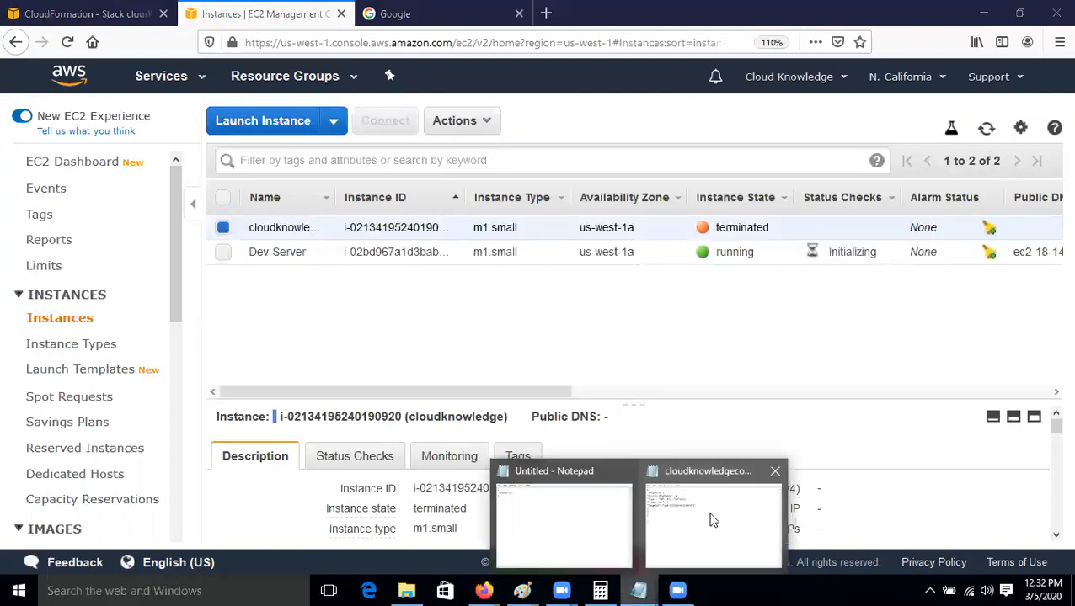
click(712, 518)
drag(522, 153, 551, 106)
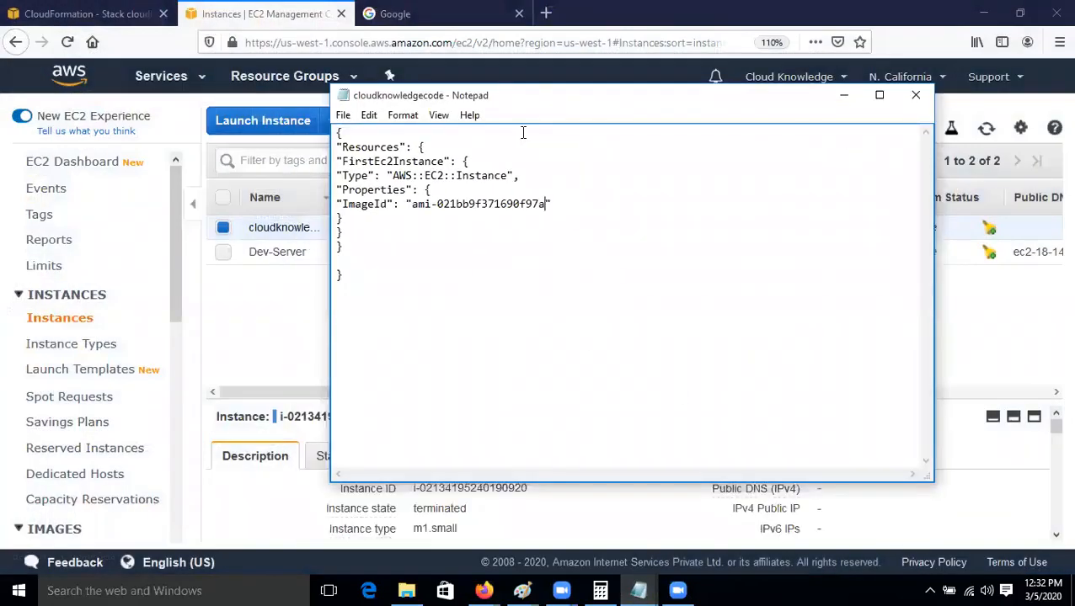
drag(337, 133, 424, 252)
click(388, 258)
click(336, 161)
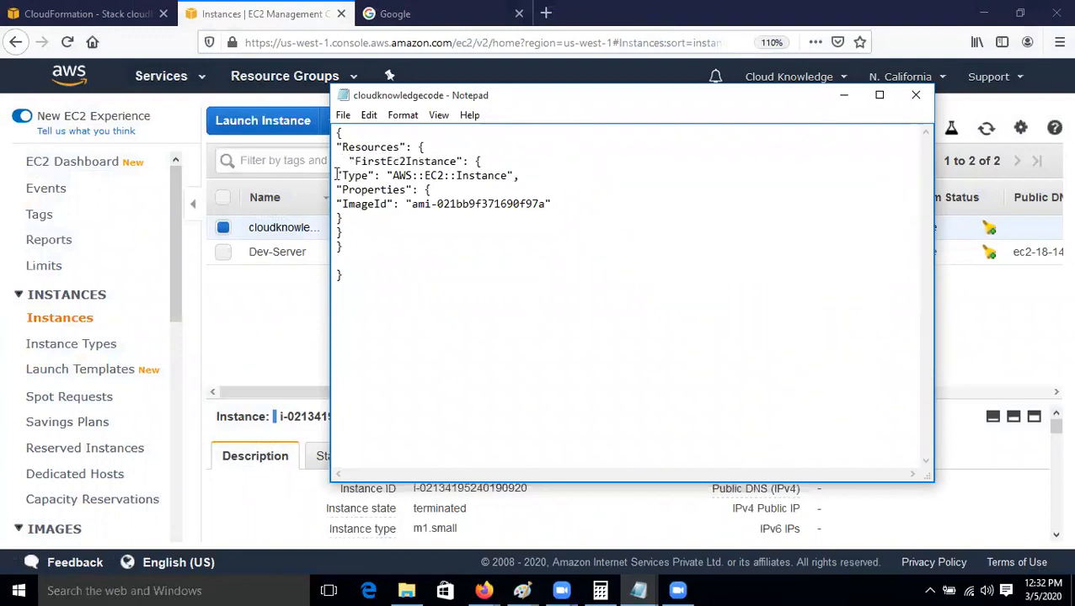
click(337, 175)
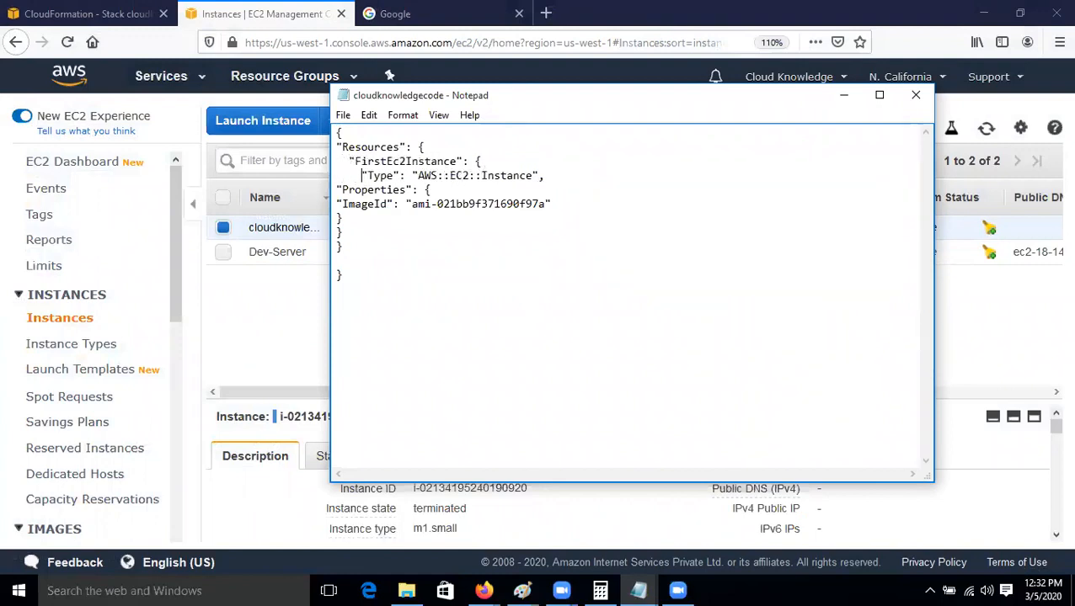
click(336, 190)
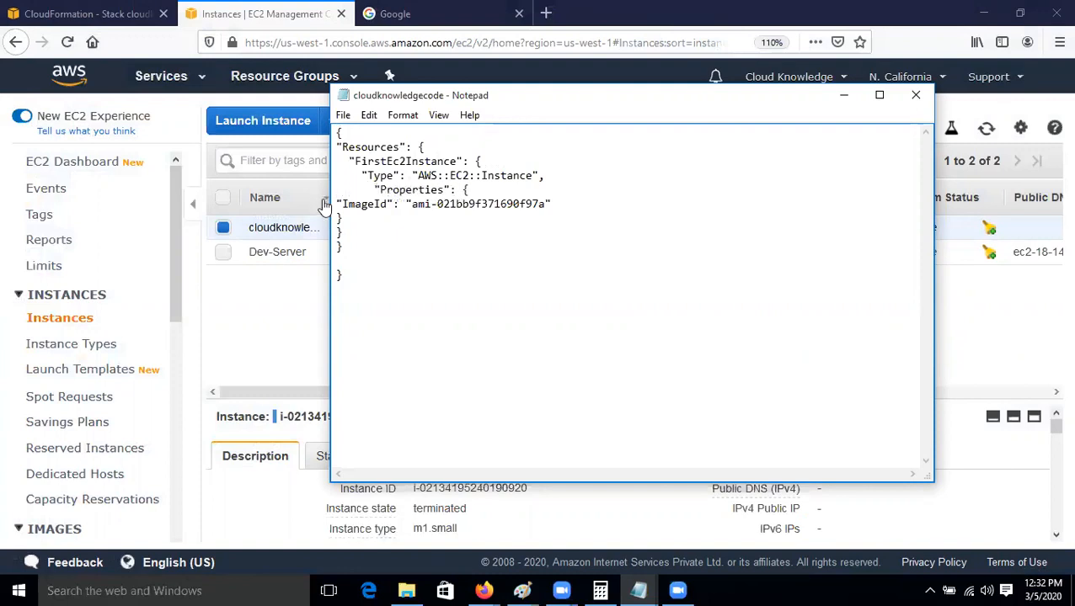
click(337, 203)
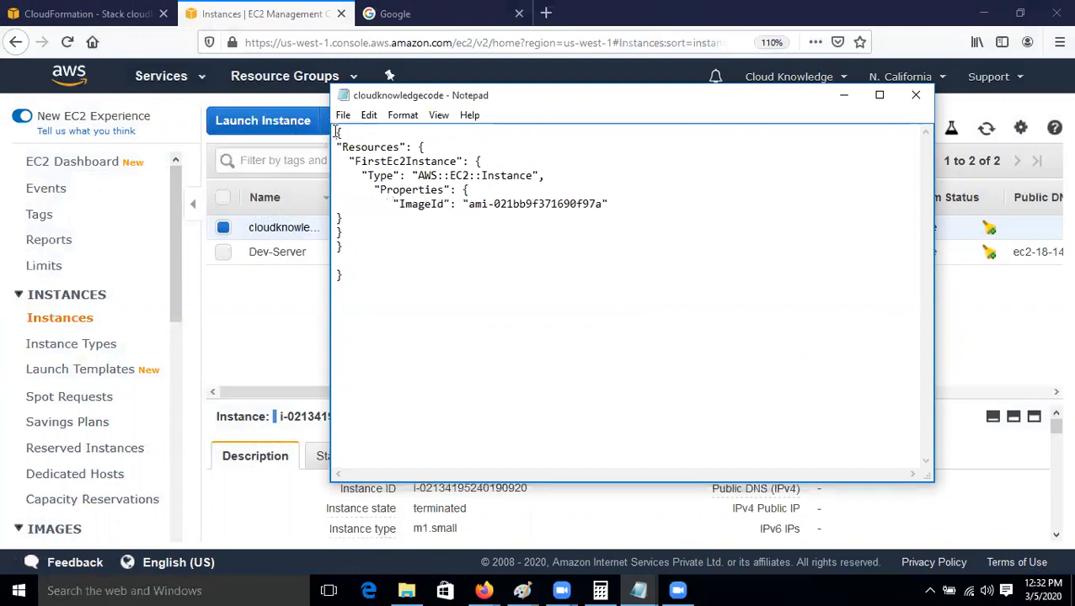
Step: Examine the cloudknowledgecode template's structure in Notepad, matching each opening brace with its closing brace
drag(336, 132, 450, 281)
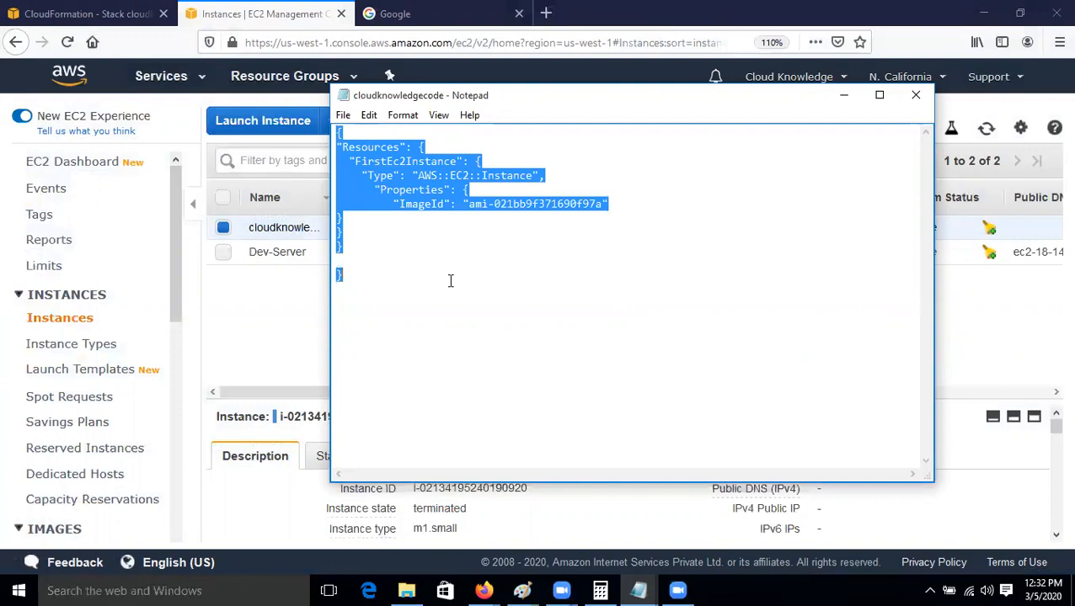
click(450, 281)
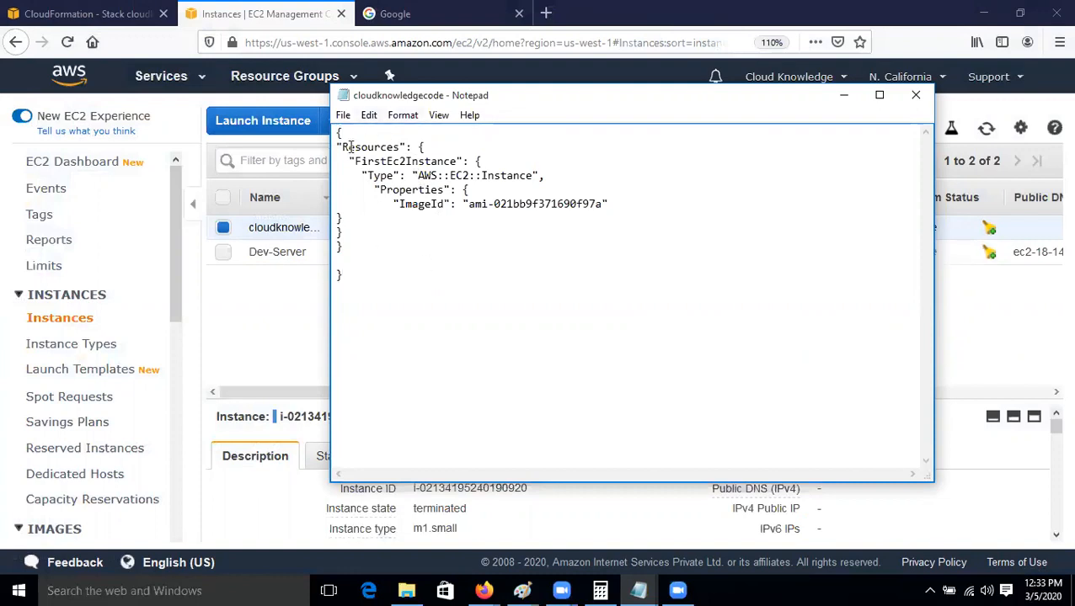
drag(341, 145, 495, 233)
click(460, 251)
drag(338, 131, 516, 250)
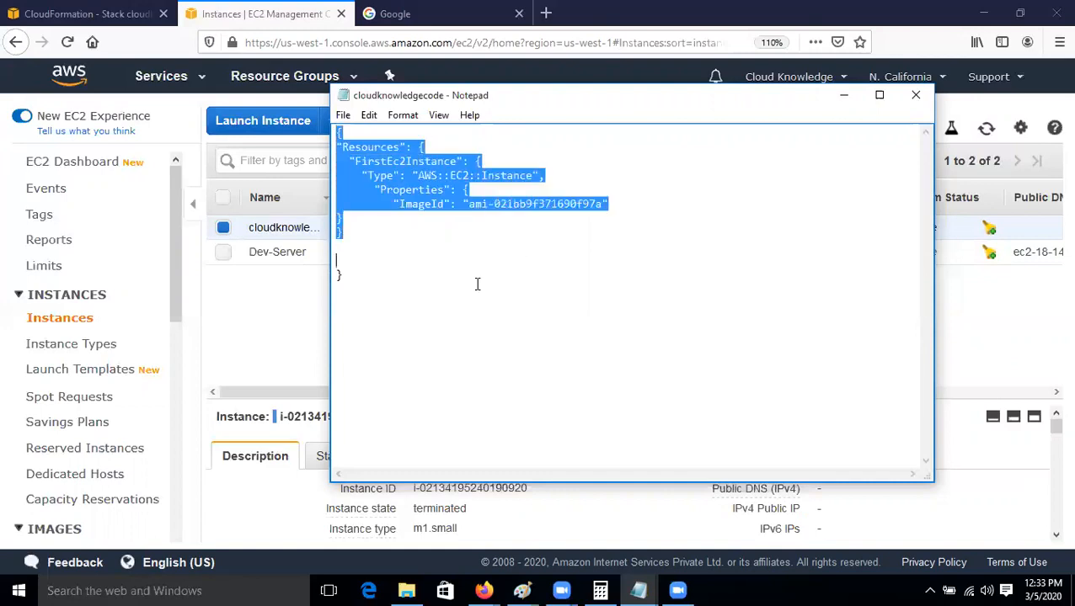
click(417, 295)
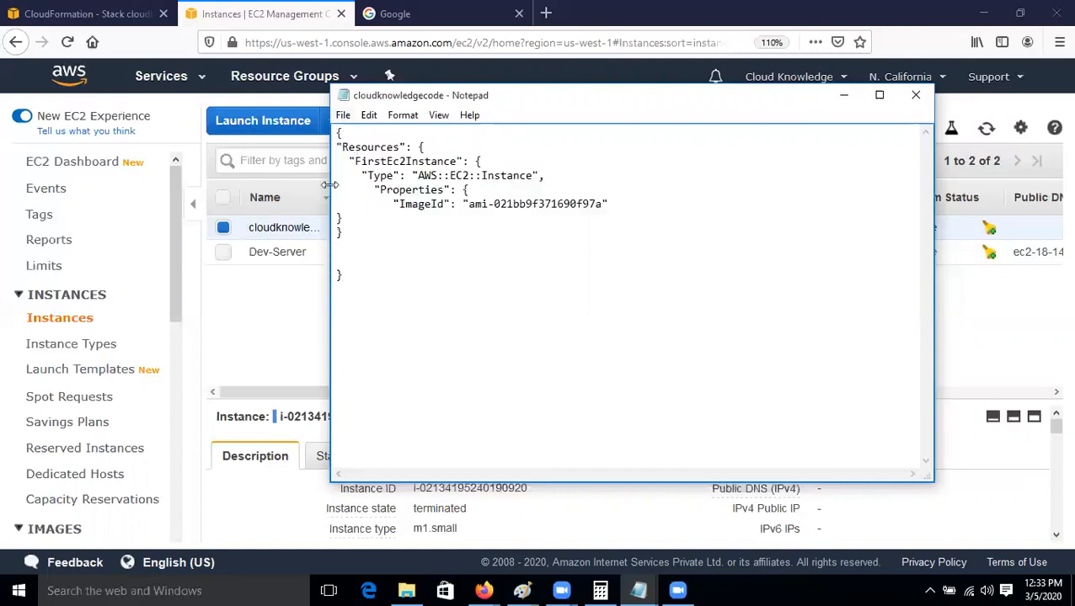
drag(337, 133, 348, 135)
drag(337, 274, 356, 270)
drag(419, 139, 468, 161)
click(339, 242)
drag(336, 218, 343, 219)
drag(456, 189, 469, 191)
Step: Search Google for "online json editor" and open the JSON Editor Online site
click(412, 17)
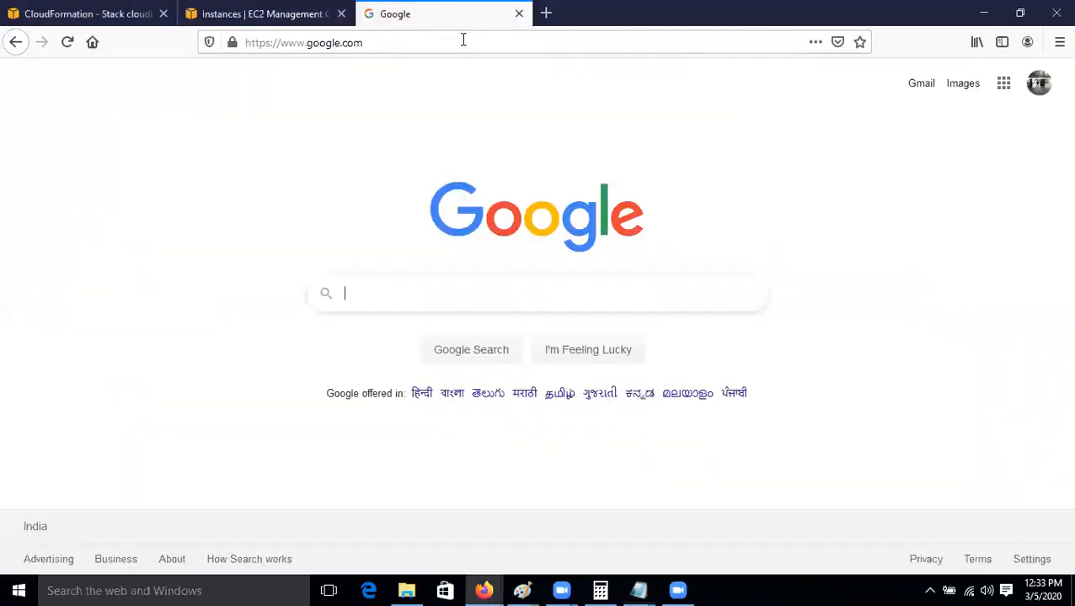
click(402, 293)
text(online)
key(Down)
key(Return)
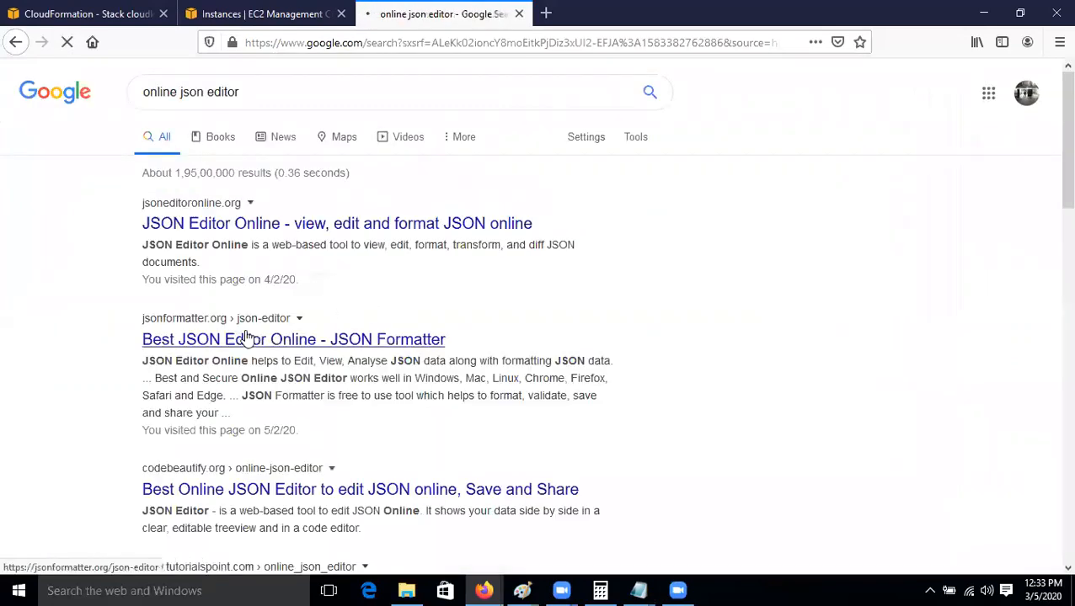
click(275, 227)
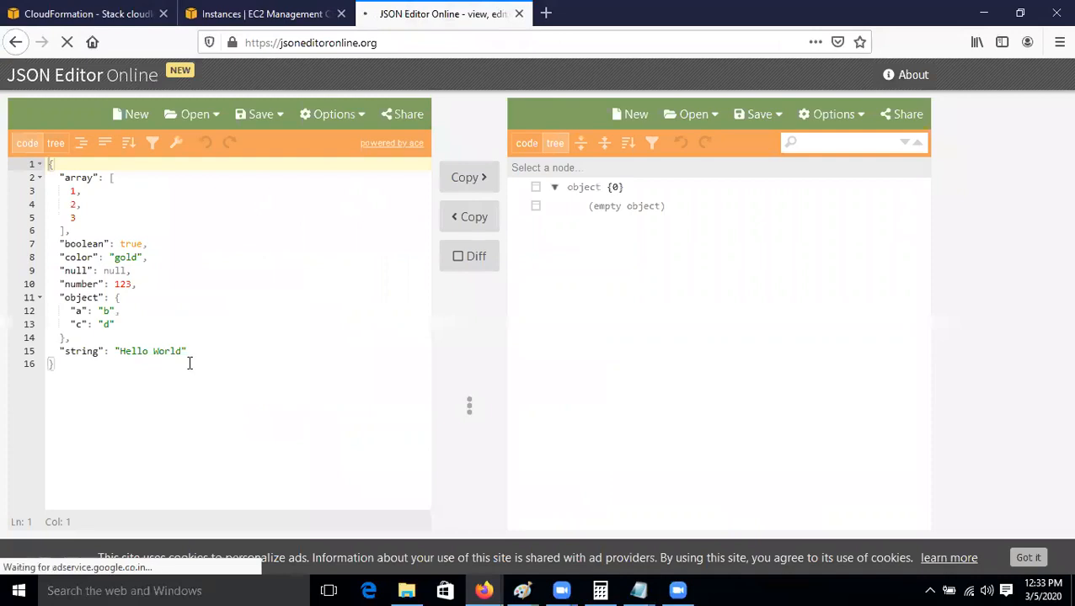
Step: Replace the sample JSON in the code editor with an outer pair of braces and a "Resources": { line
drag(139, 379, 24, 156)
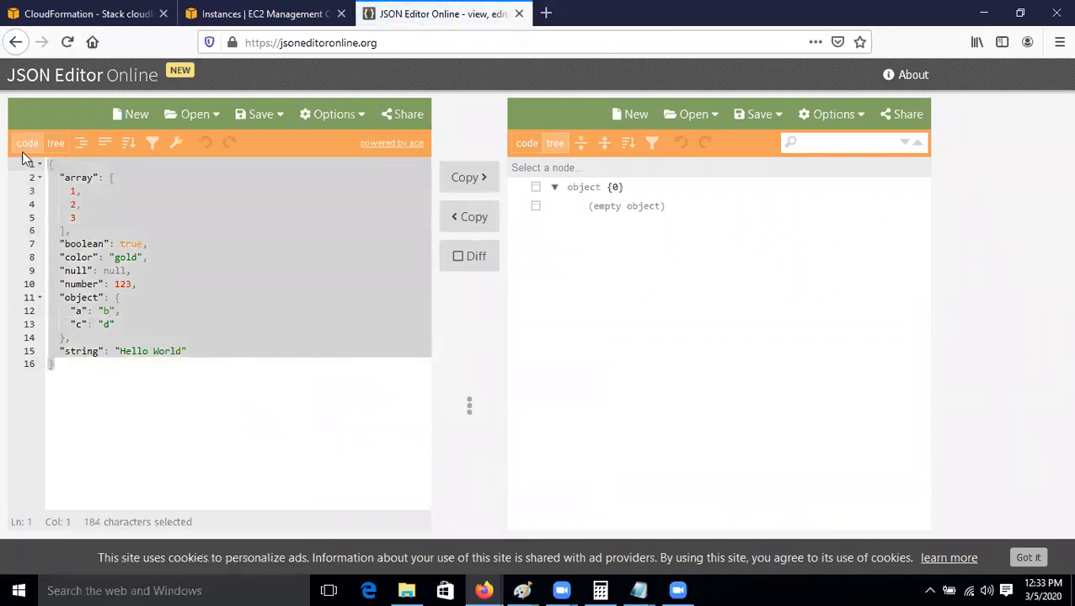
text({)
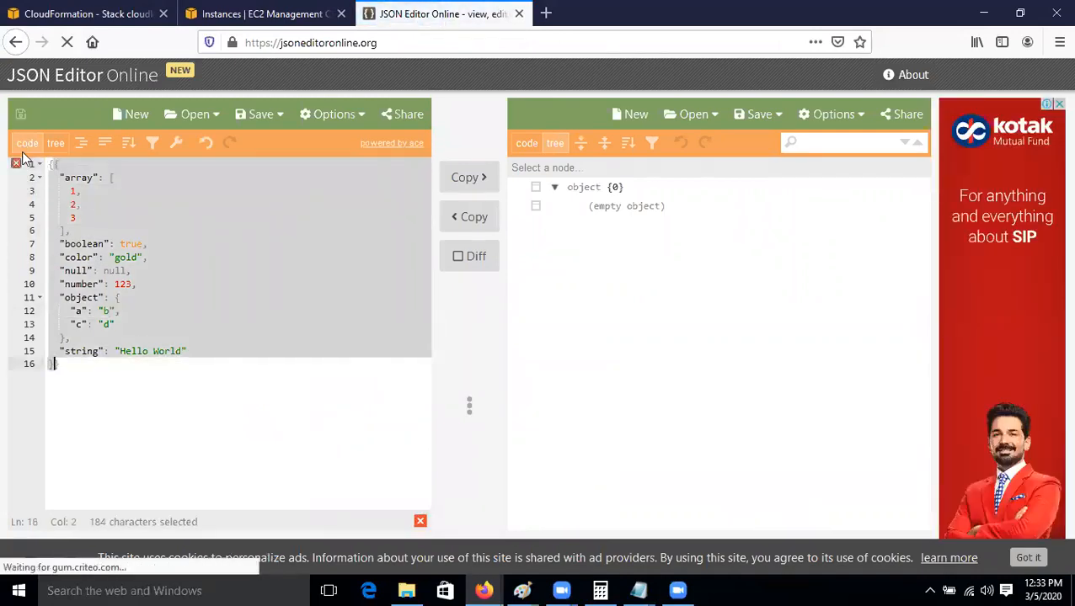
key(BackSpace)
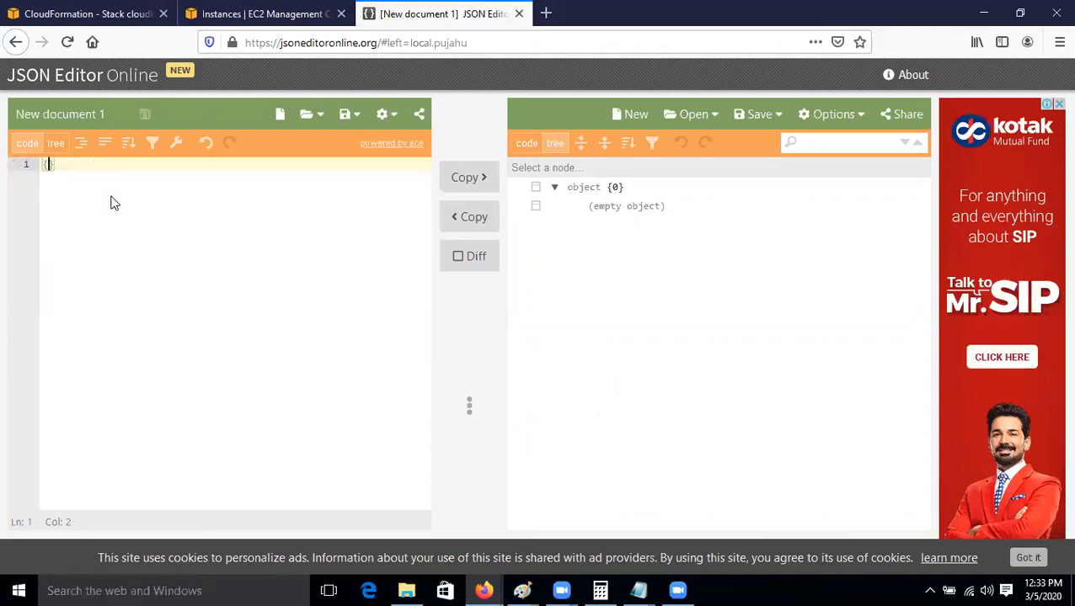
key(Return)
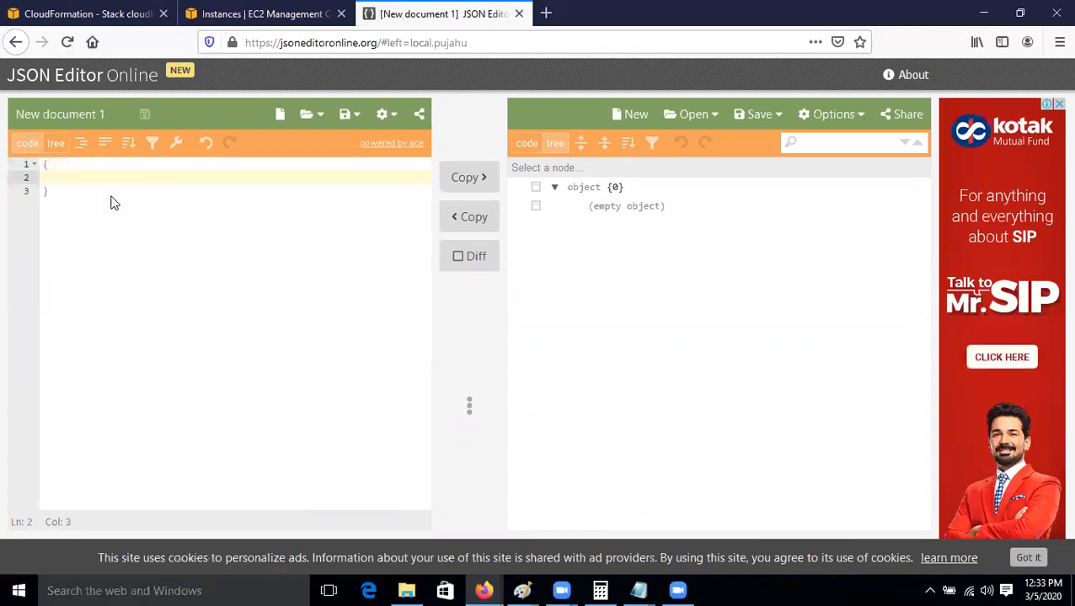
text("Resources":)
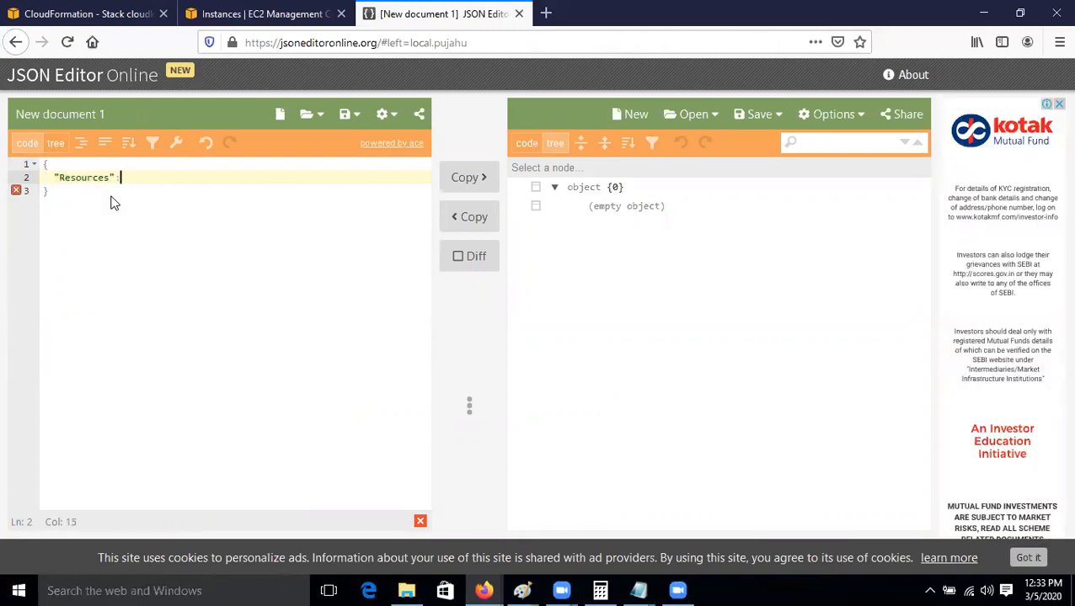
text( {)
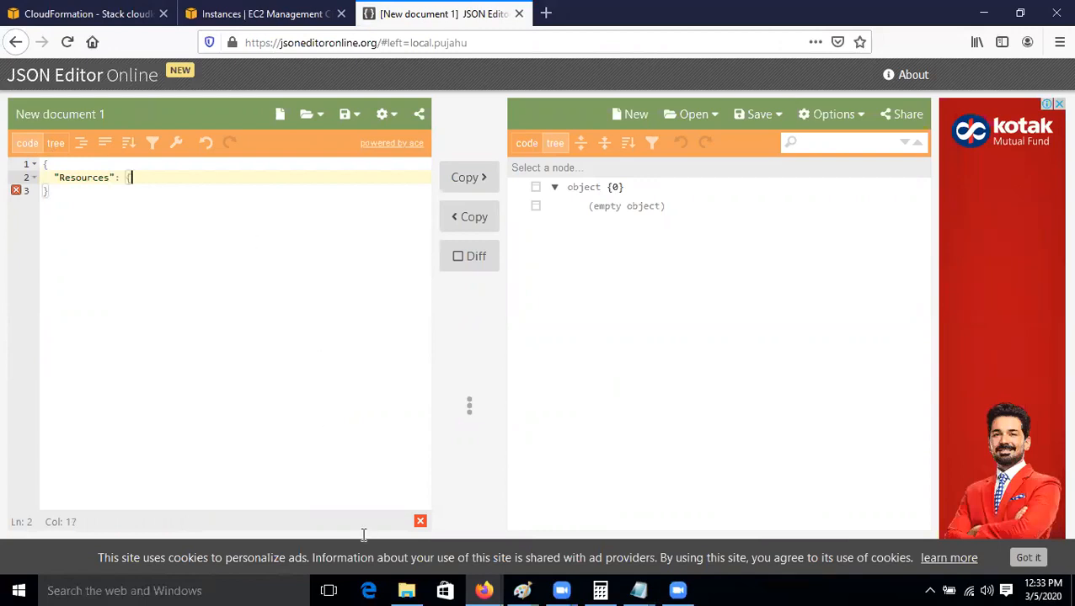
Step: Copy the whole cloudknowledgecode template from Notepad and paste it over the content of New document 1 in JSON Editor Online
key(alt+Tab)
click(337, 248)
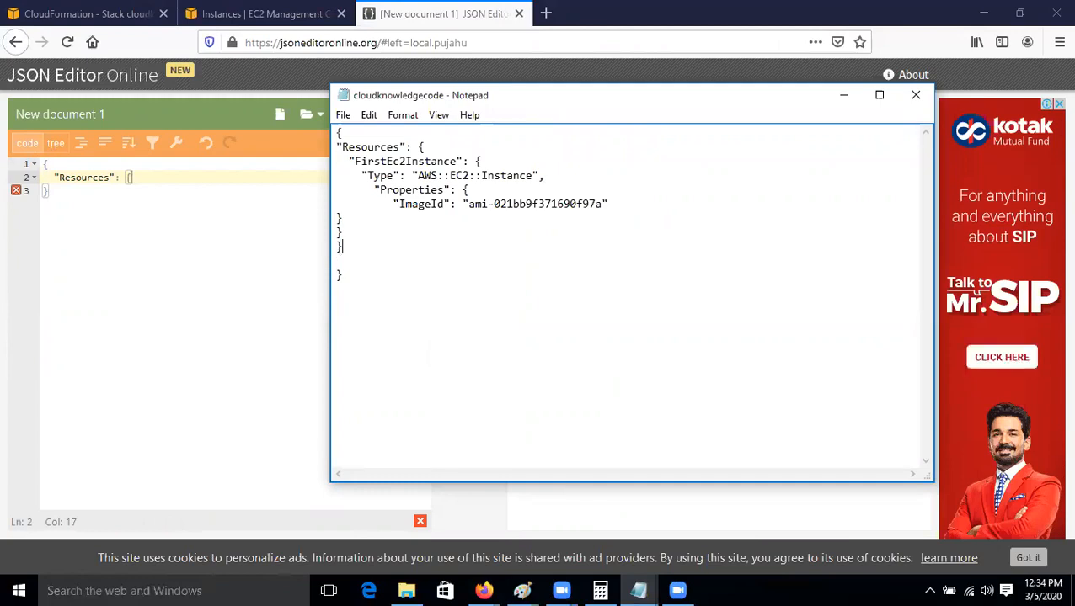
key(ctrl+a)
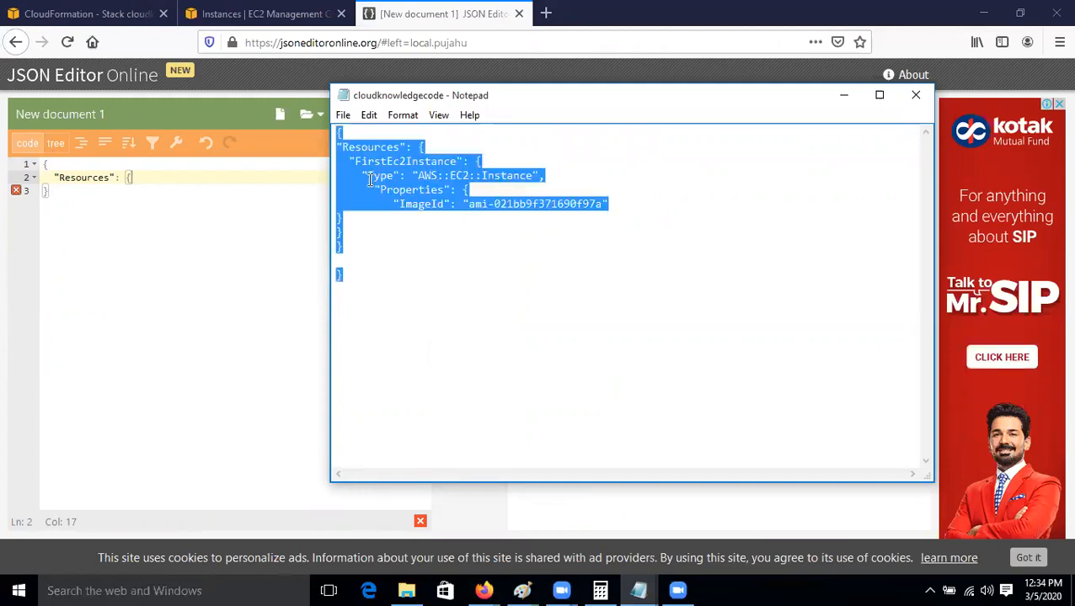
right_click(371, 181)
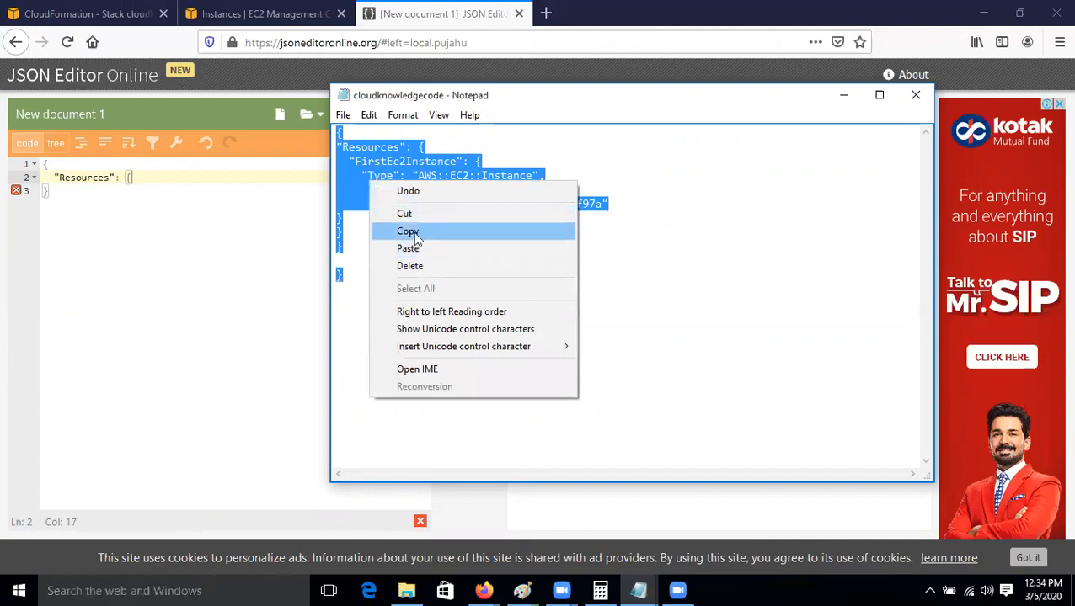
click(411, 232)
click(92, 215)
drag(86, 210, 24, 145)
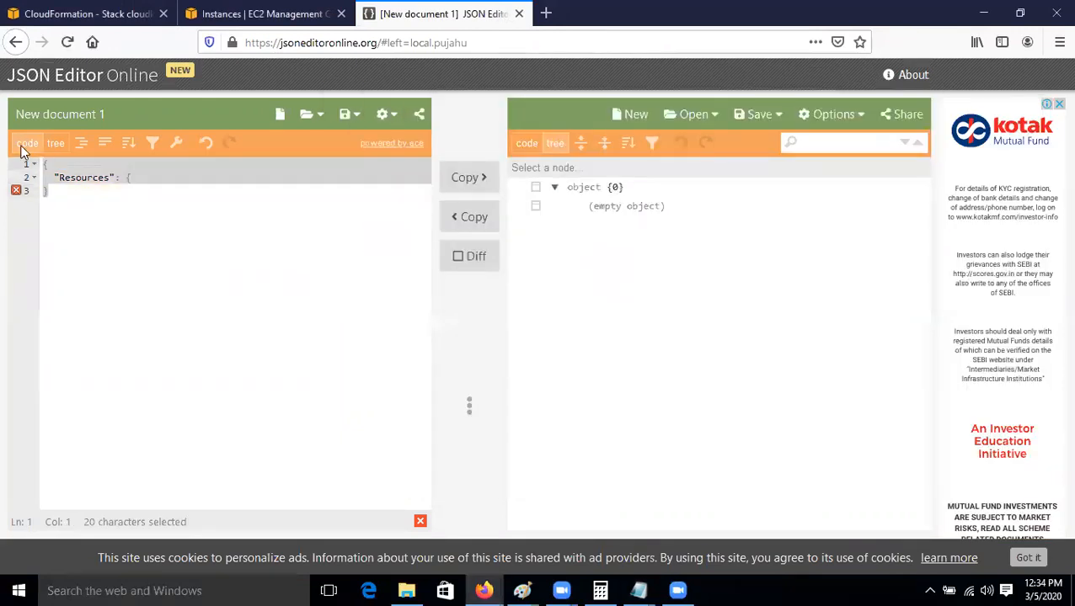
key(ctrl+v)
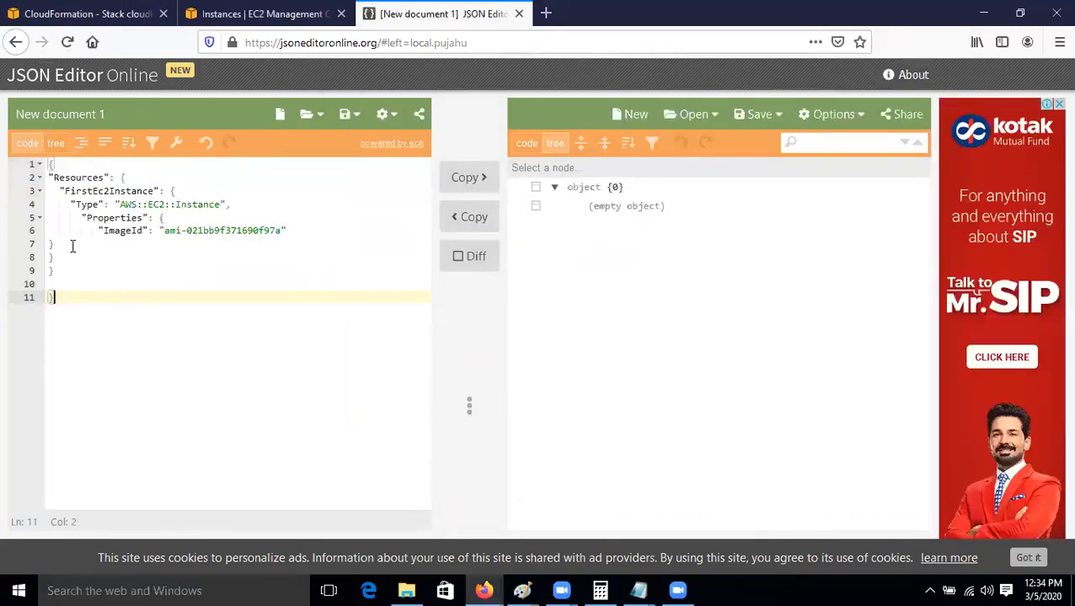
Step: Reduce the indentation of the Type, Properties and ImageId lines to the same level as FirstEc2Instance
click(69, 204)
key(BackSpace)
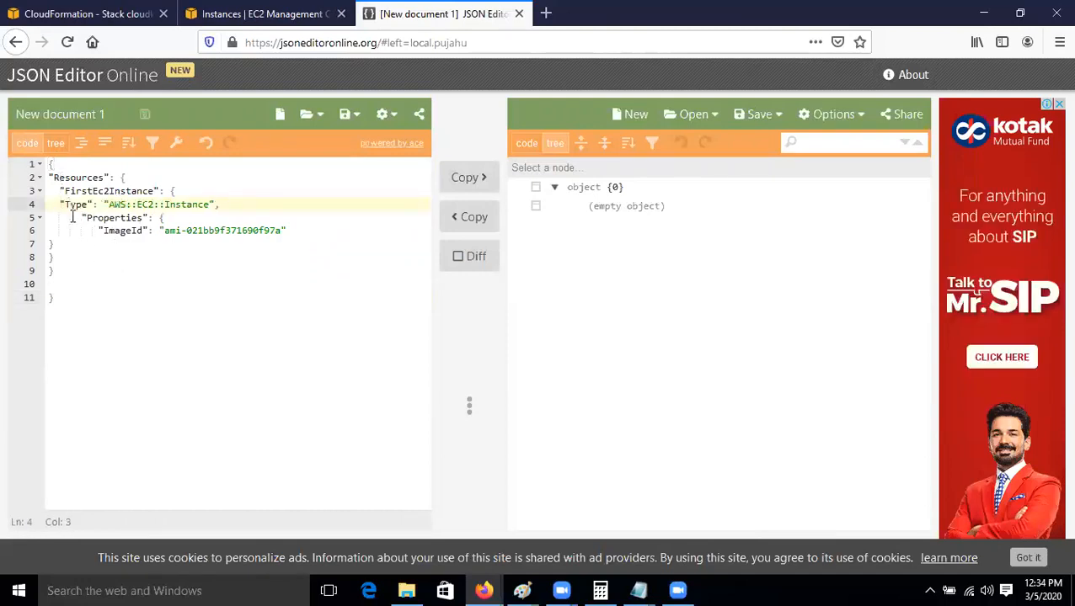
click(81, 218)
key(BackSpace)
key(BackSpace)
click(98, 232)
key(BackSpace)
key(BackSpace)
key(BackSpace)
key(BackSpace)
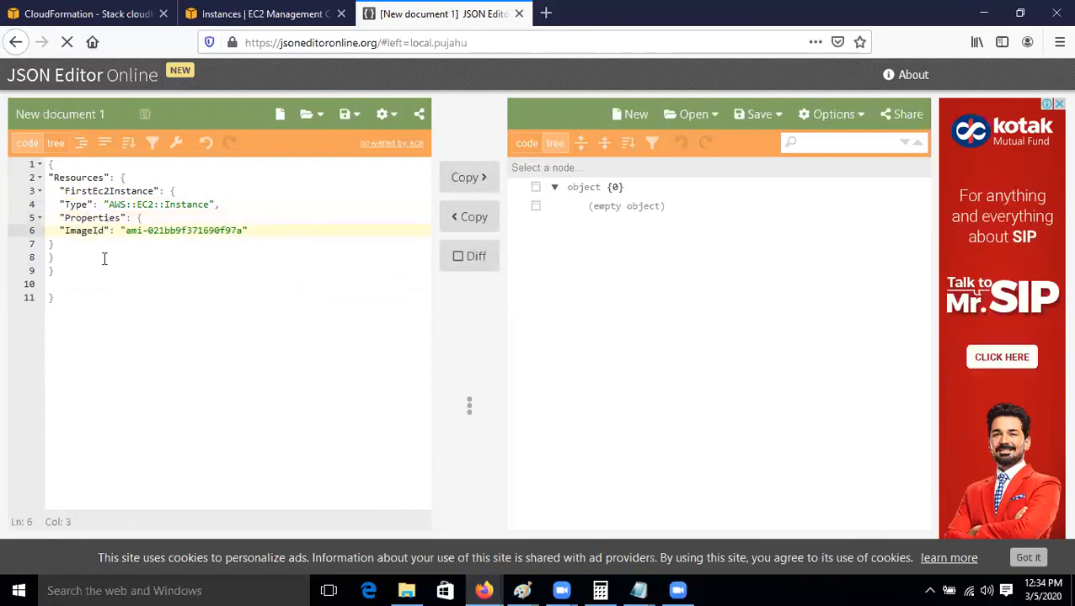
Step: Format the JSON document with proper indentation and line feeds, and look over the formatted code
click(81, 144)
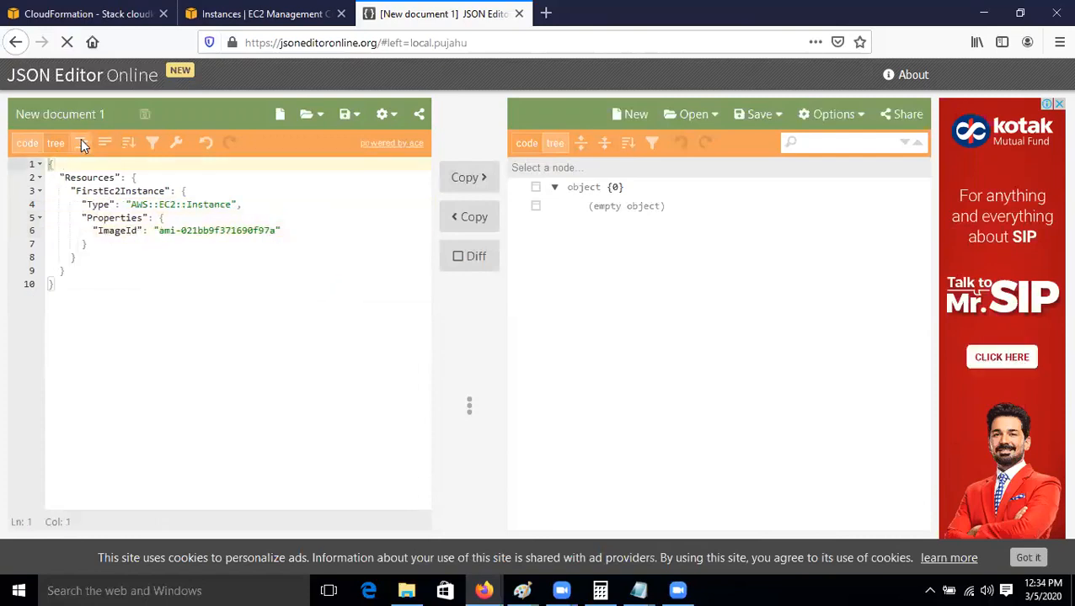
click(59, 192)
drag(48, 164, 167, 255)
click(139, 284)
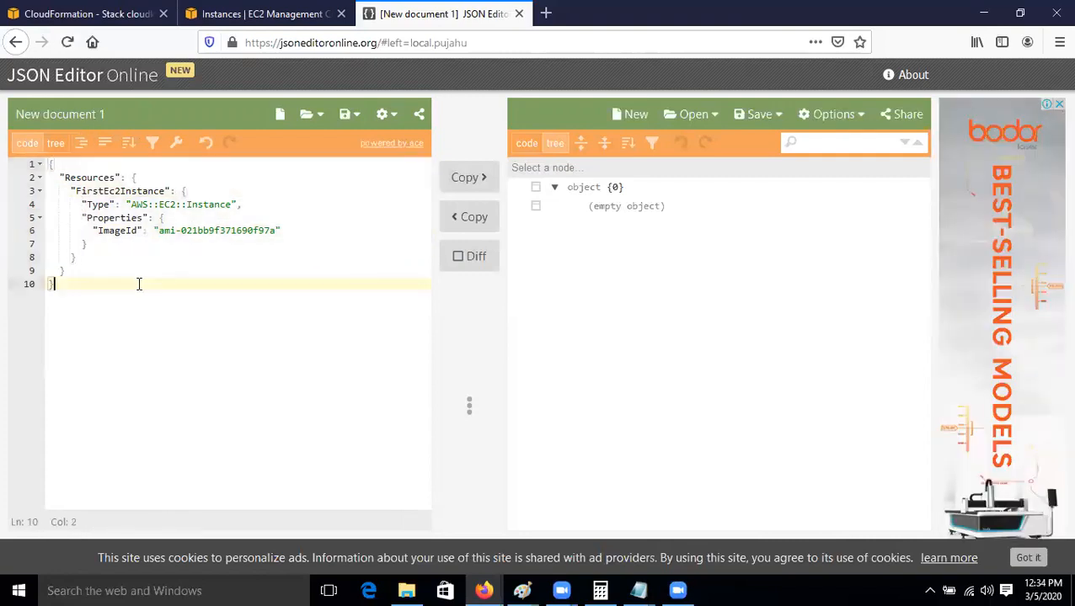
Step: Delete the closing quotation mark of the Properties key to test the editor's syntax check, and put it back
click(149, 217)
key(BackSpace)
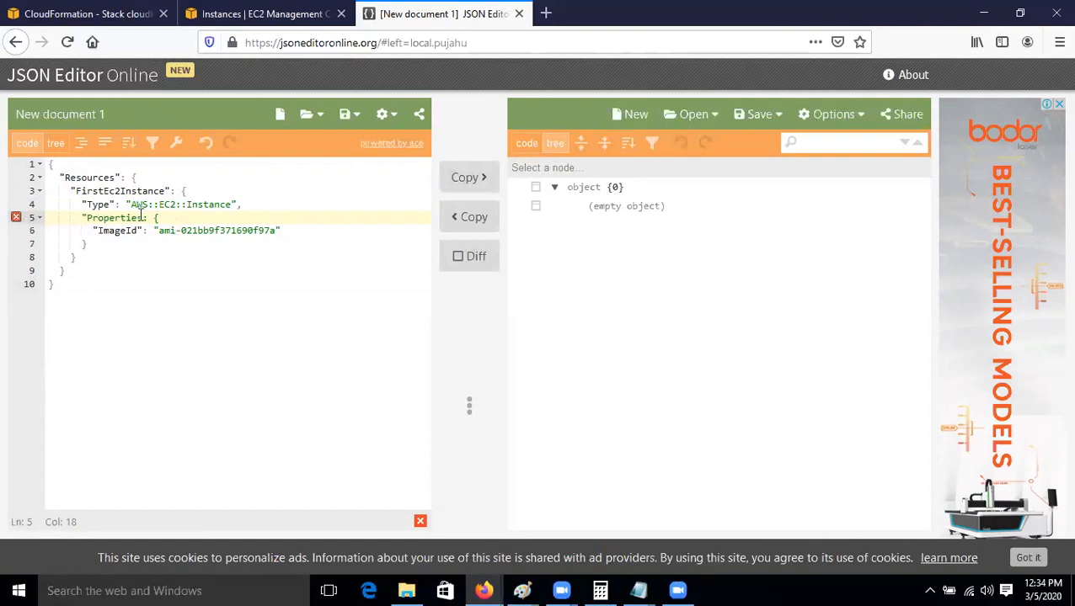
text(")
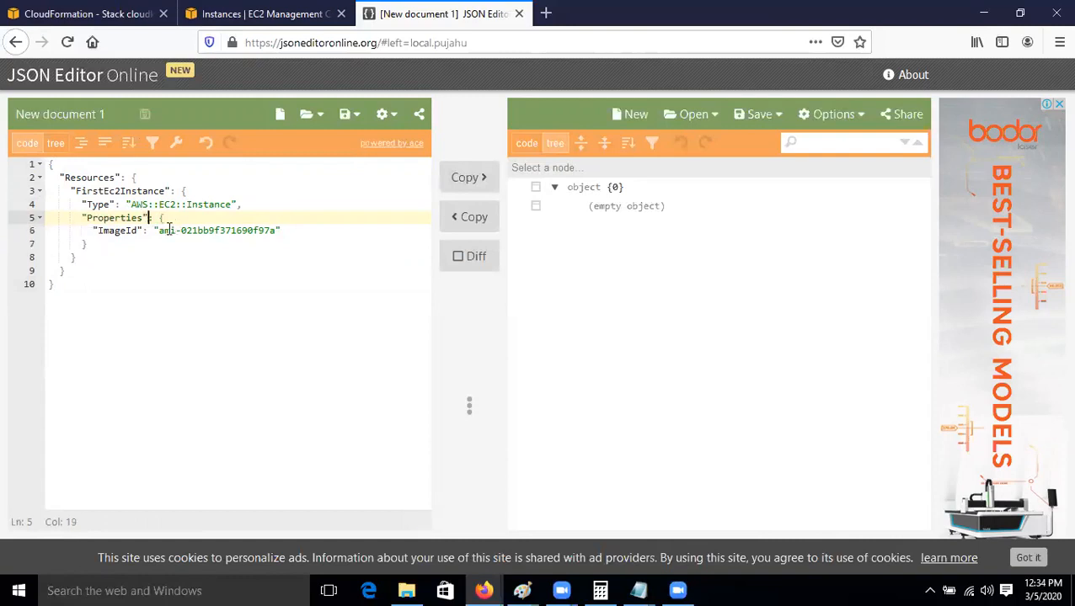
drag(144, 230, 149, 230)
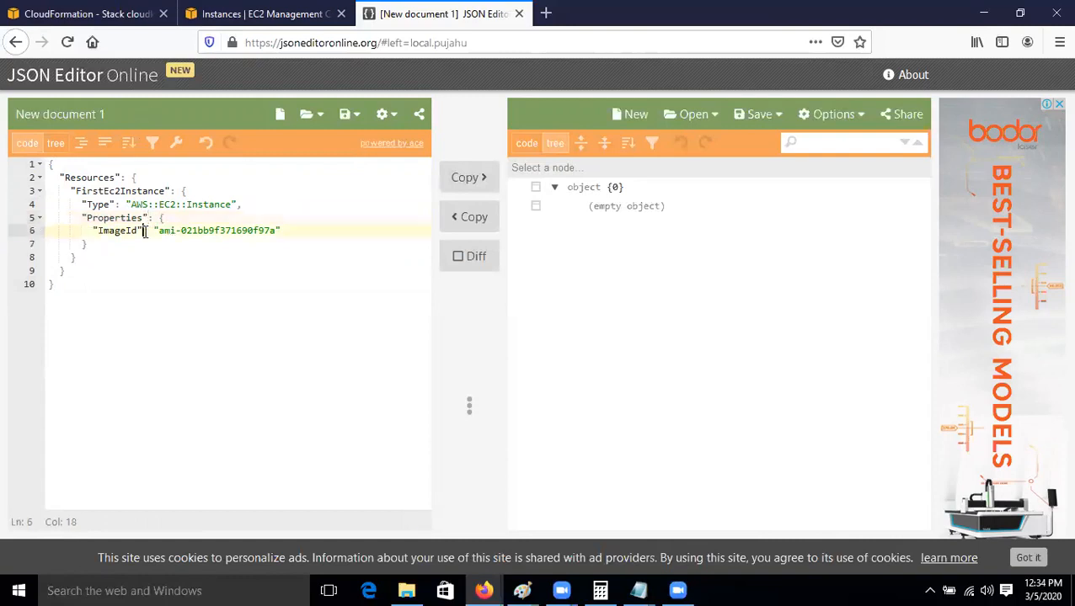
Step: Delete the closing brace of the Resources block to test the syntax check, restore it and reformat the code
key(Right)
key(Down)
key(Down)
key(Down)
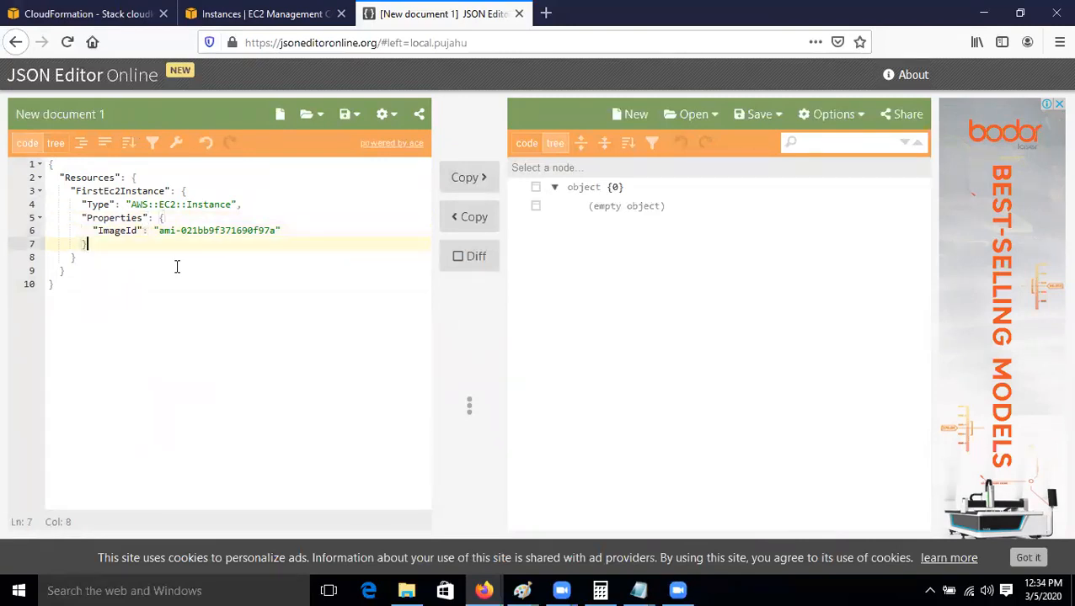
key(BackSpace)
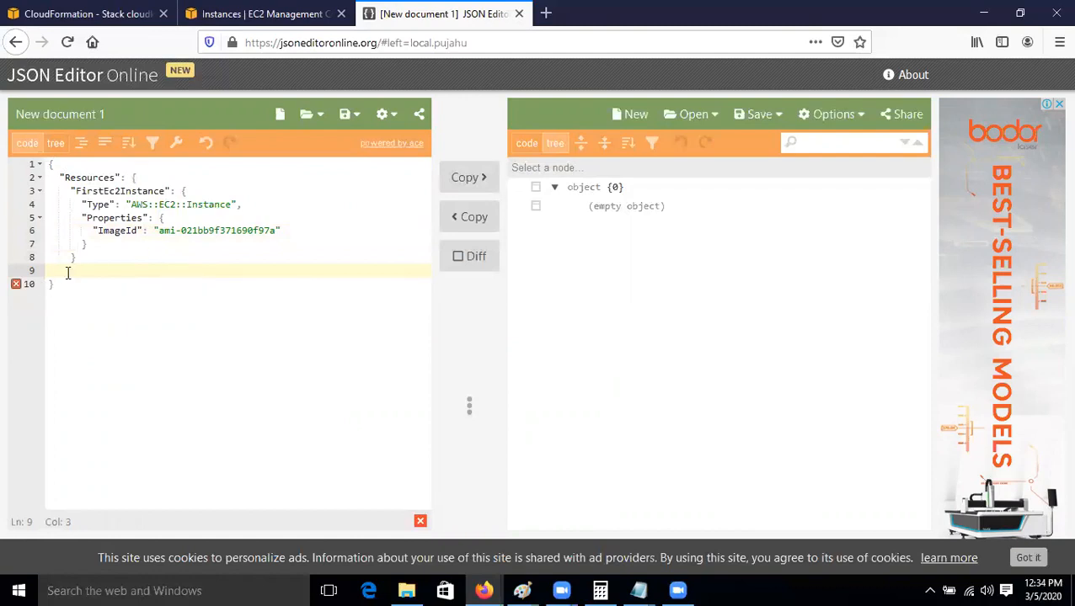
text(})
click(84, 141)
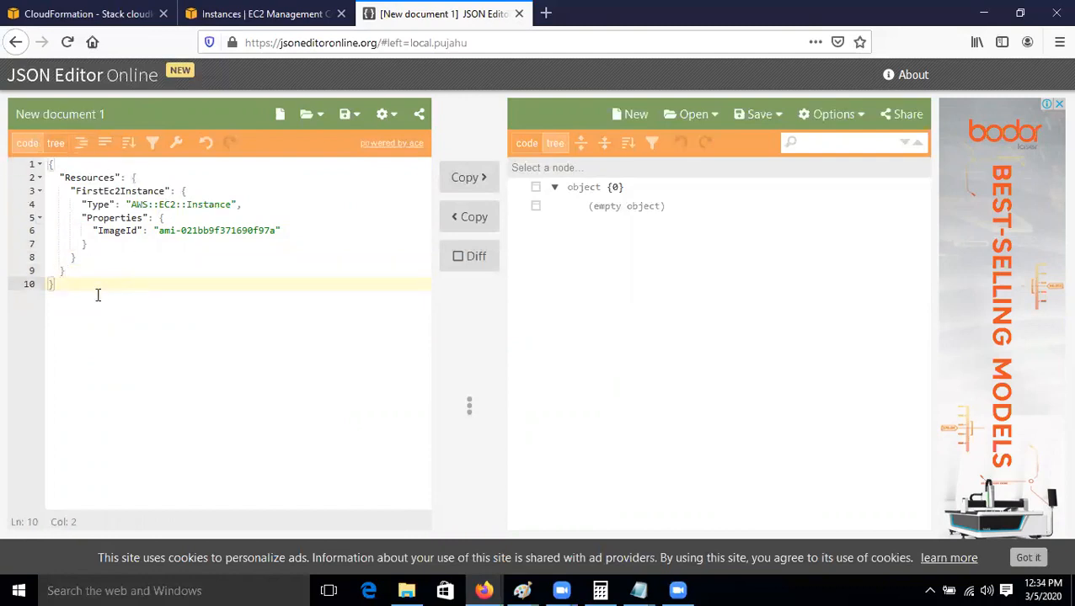
Step: Examine the formatted template's brace pairs for the outer object, Resources, FirstEc2Instance and Properties
click(149, 256)
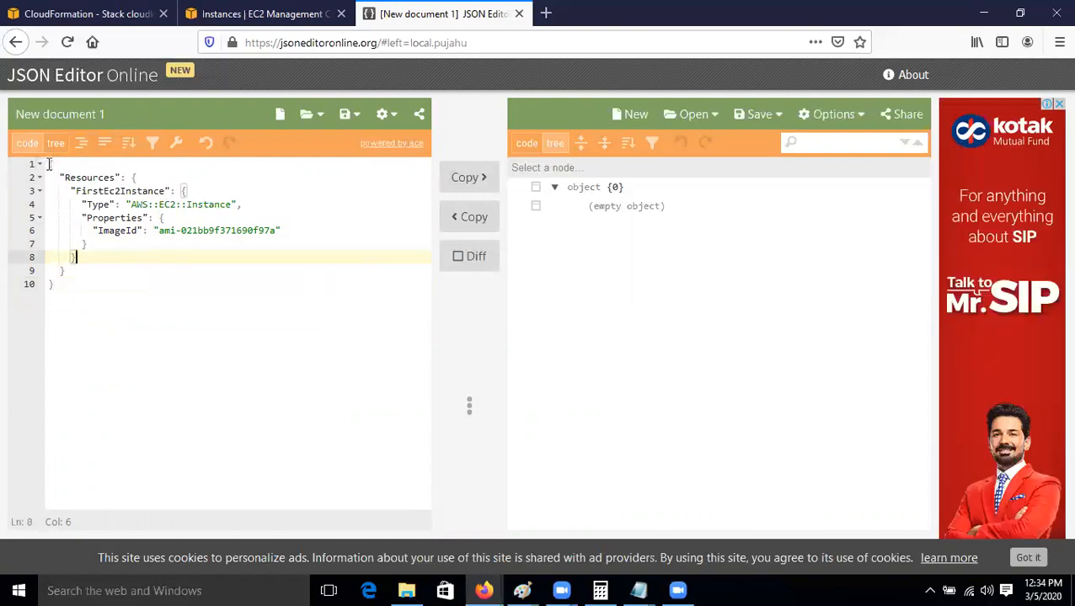
drag(48, 165, 58, 165)
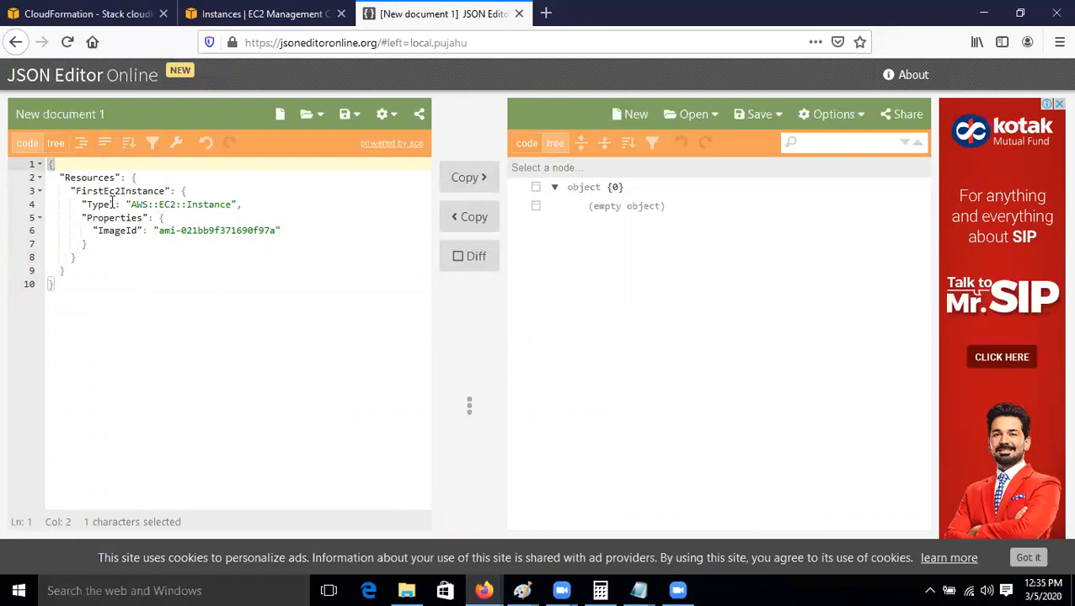
drag(132, 177, 140, 177)
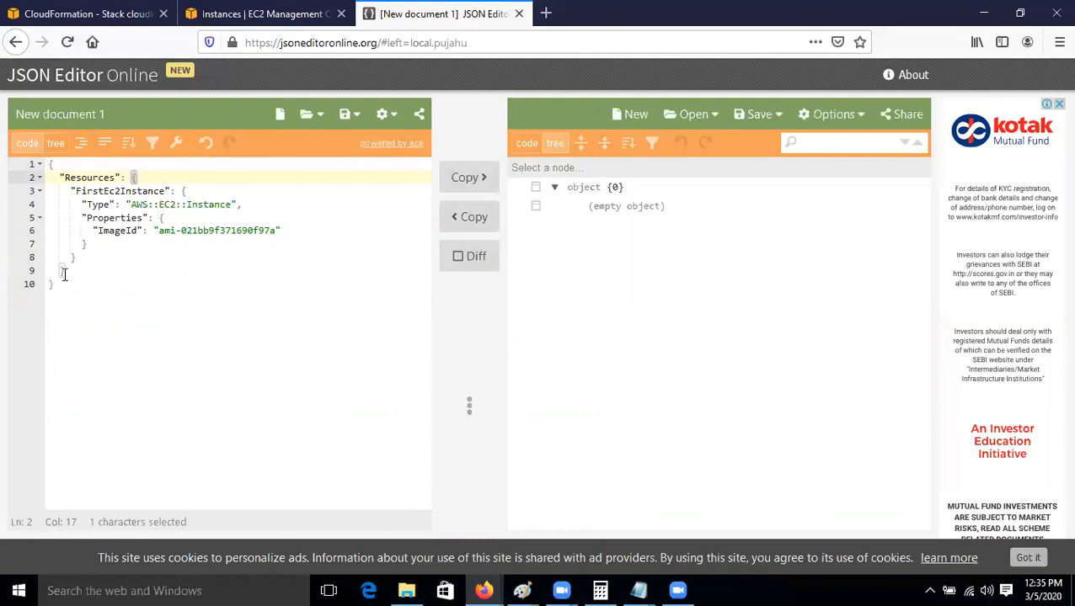
drag(181, 190, 166, 218)
click(103, 295)
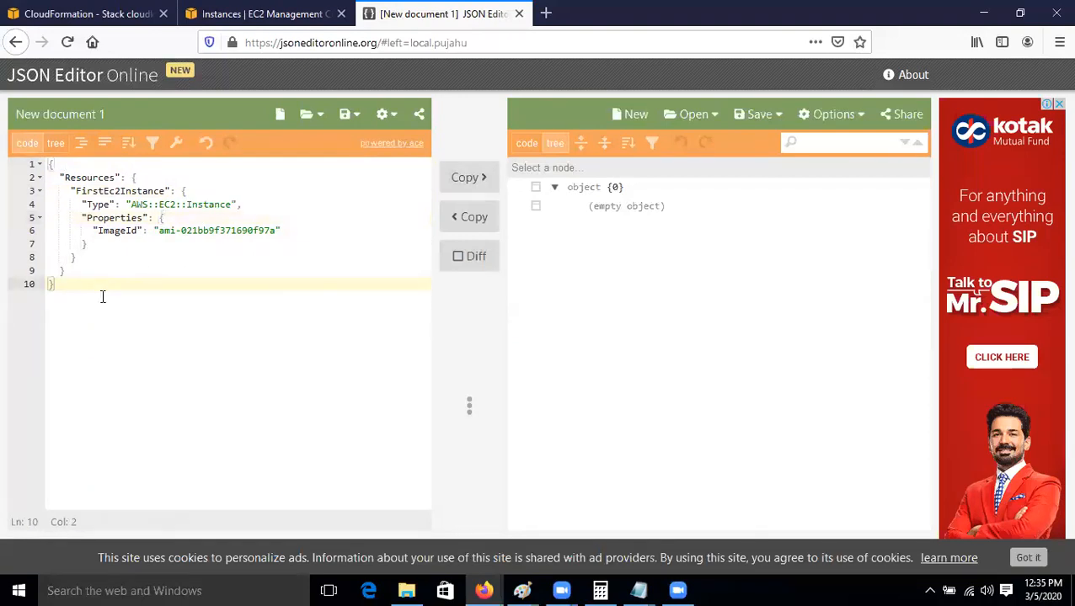
click(93, 271)
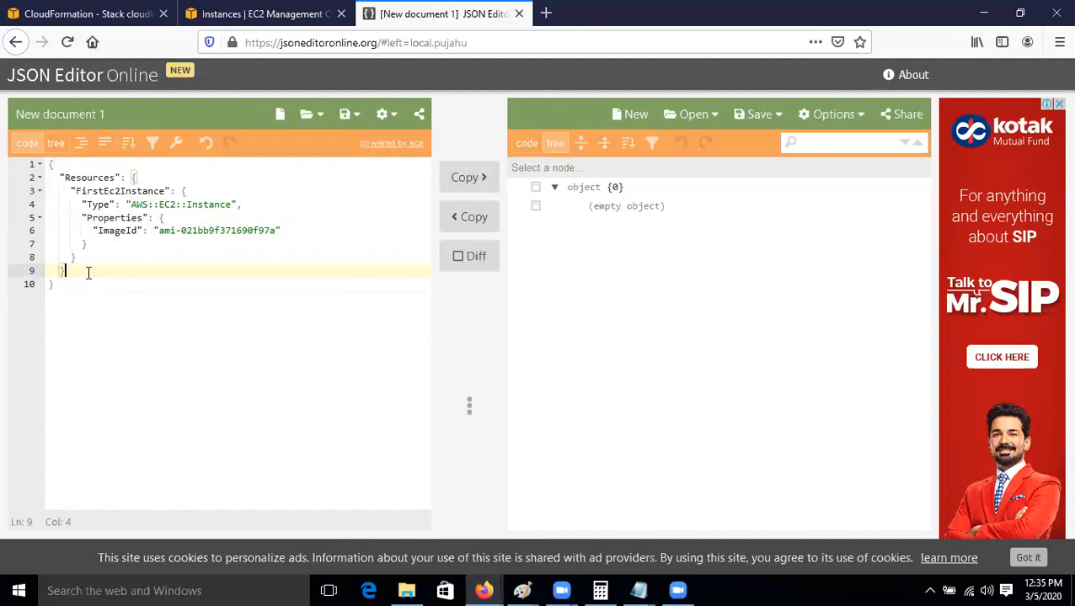
key(ctrl+shift+Home)
click(150, 280)
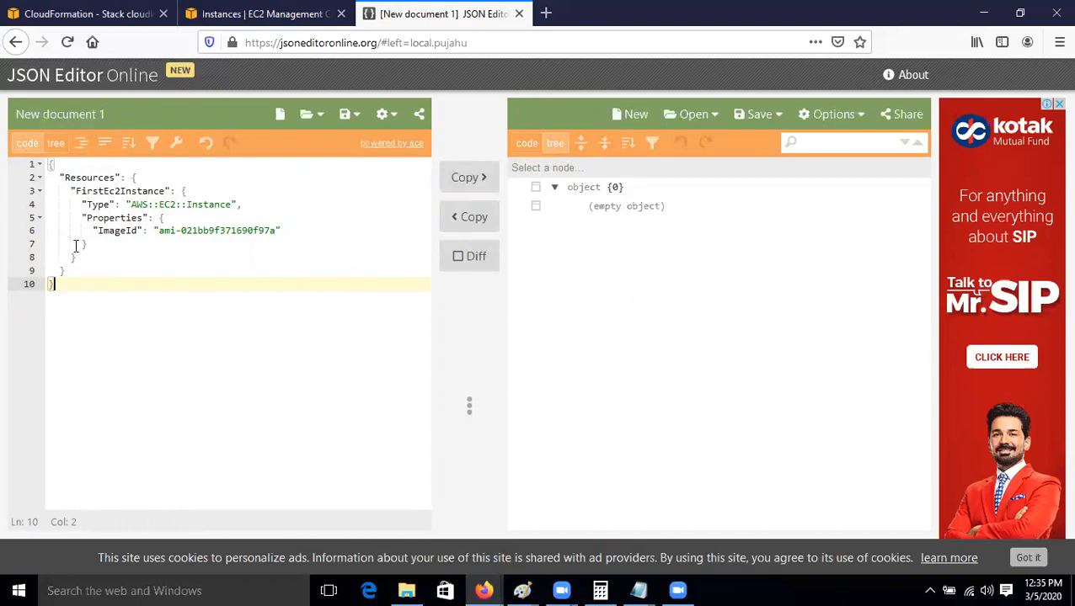
Step: Copy the entire formatted template from the JSON code editor
drag(52, 285, 29, 173)
right_click(93, 193)
click(140, 256)
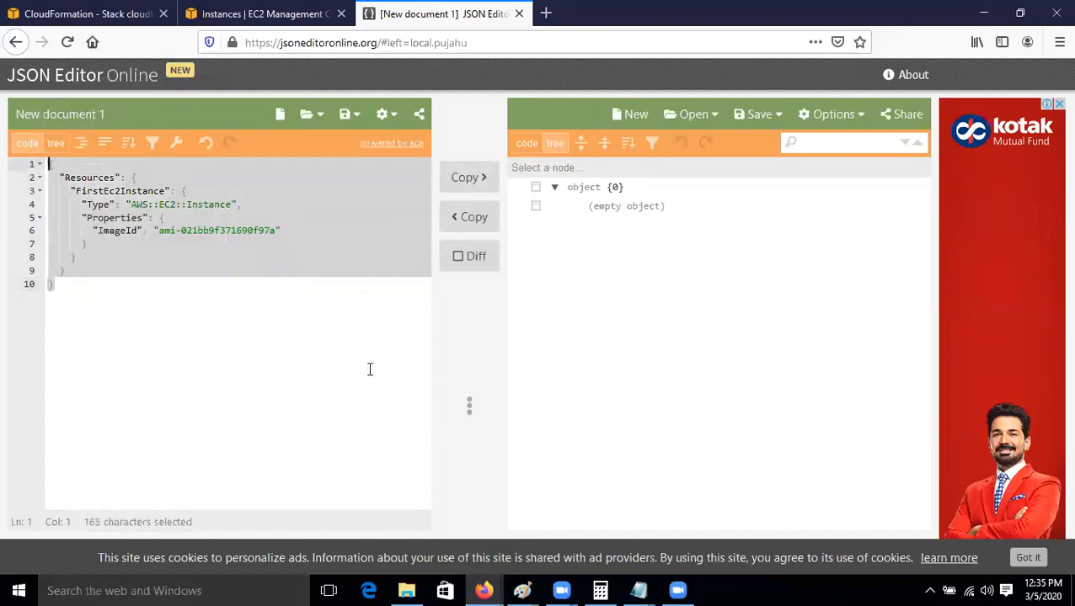
Step: Try pasting the copied template into a new Notepad document, and close it without saving
key(super+r)
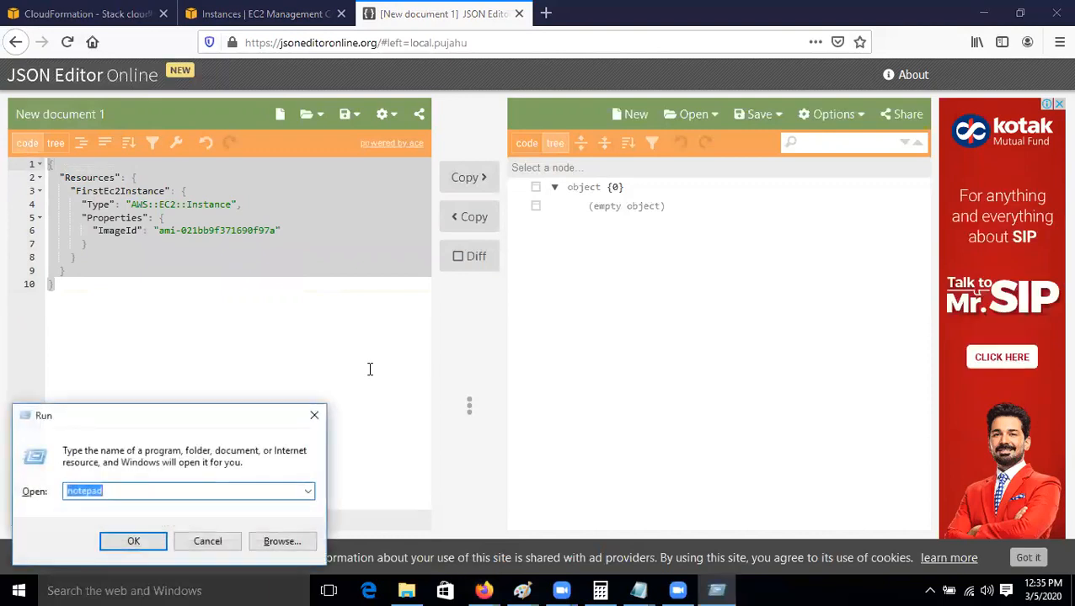
key(Return)
key(ctrl+v)
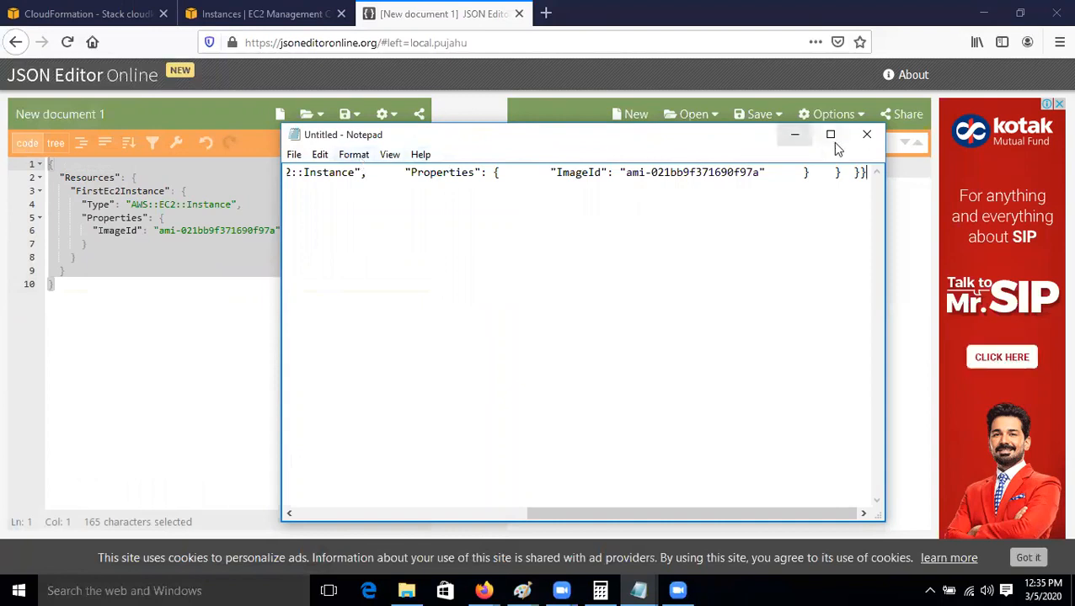
click(860, 135)
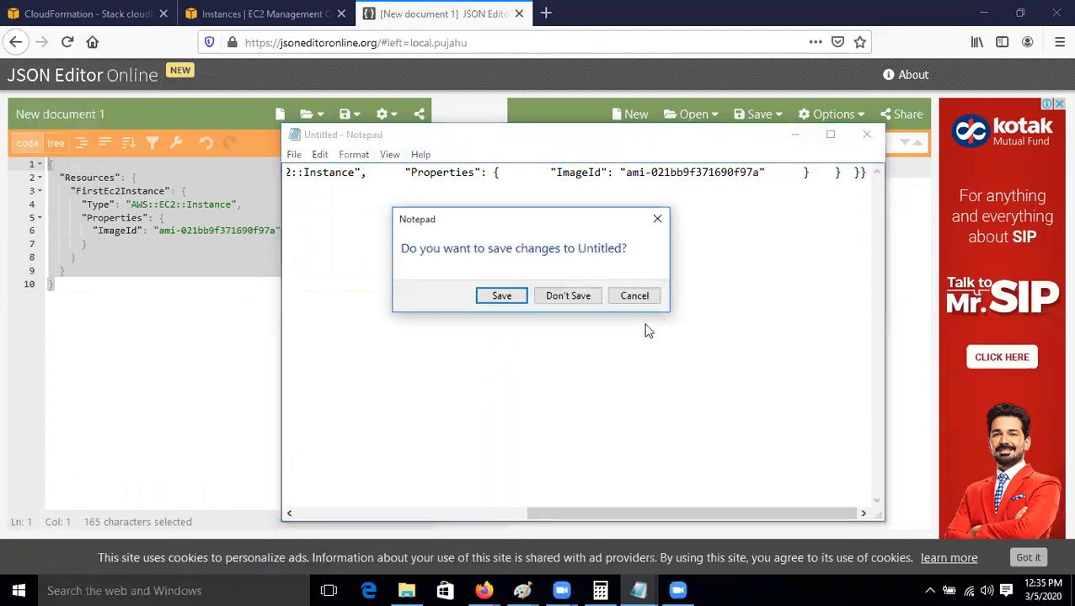
click(568, 297)
Step: Try the pasted template in Notepad again with word wrap toggled and the font settings opened, and discard the document
key(super+r)
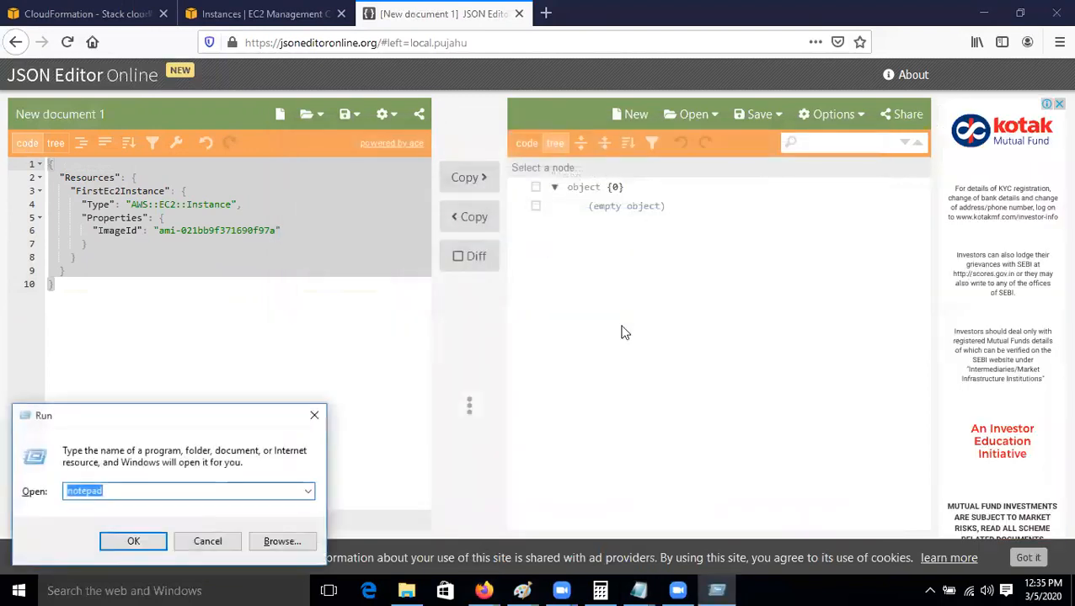
key(Return)
key(ctrl+v)
click(354, 154)
click(371, 173)
click(320, 156)
click(323, 159)
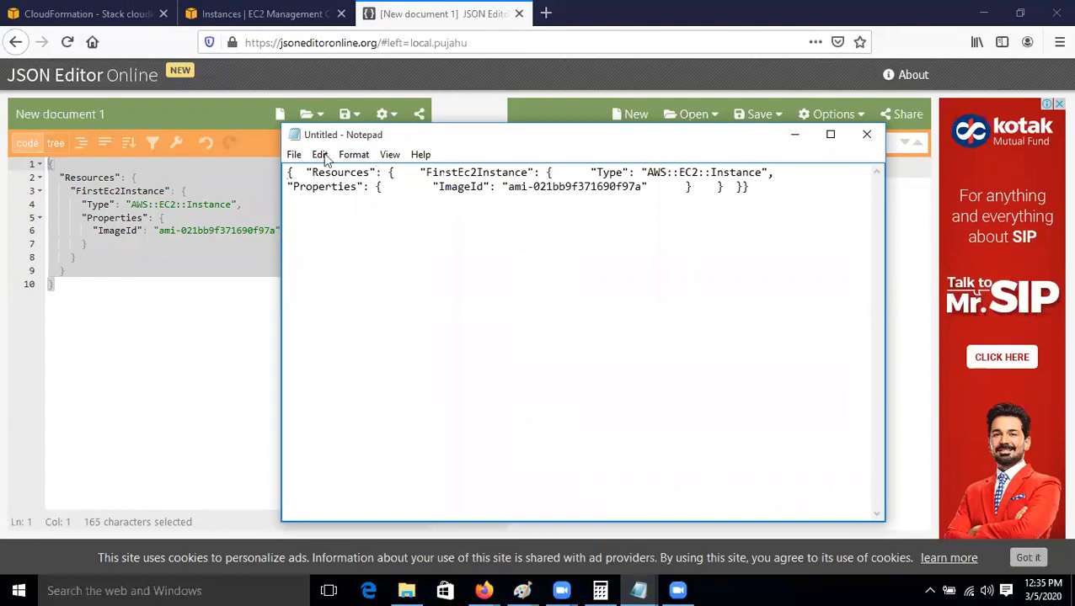
click(353, 155)
click(372, 188)
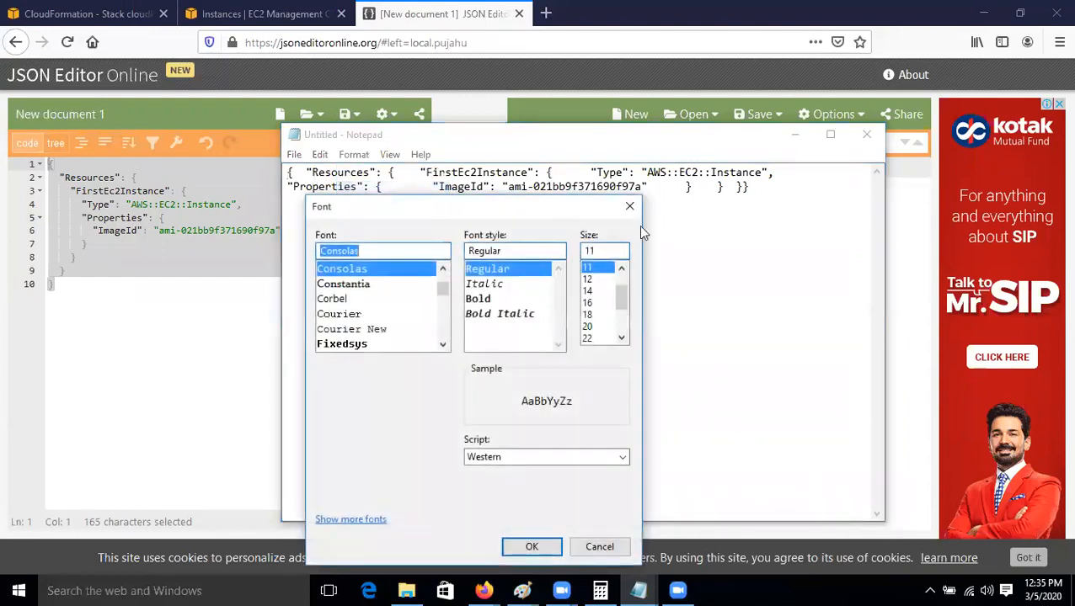
click(630, 207)
click(866, 135)
click(566, 296)
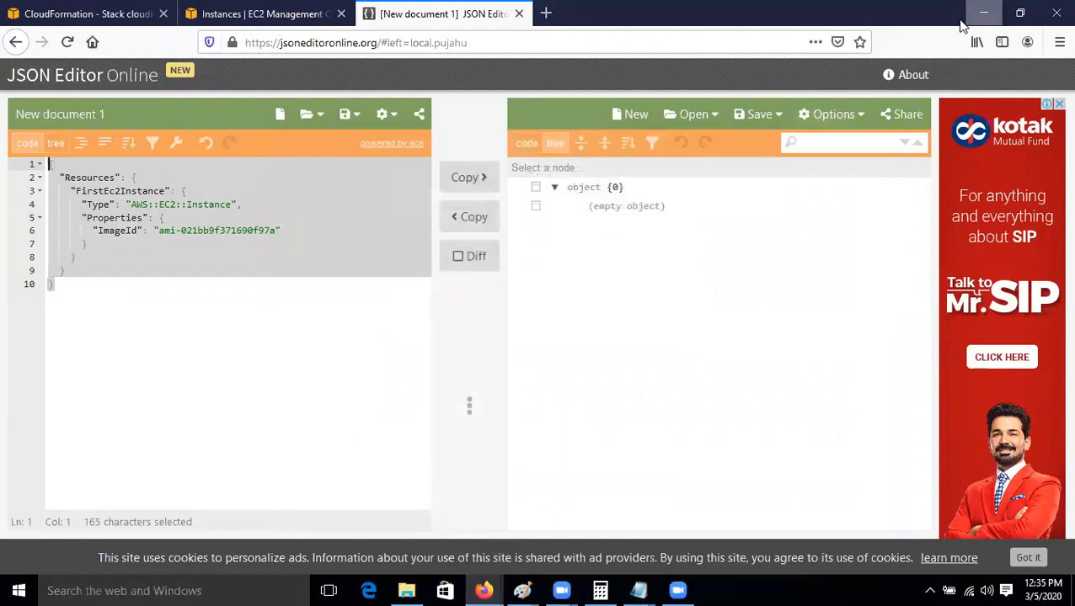
Step: Minimize the browser to the desktop, search Windows for Notepad++ and open it
click(981, 15)
key(super+d)
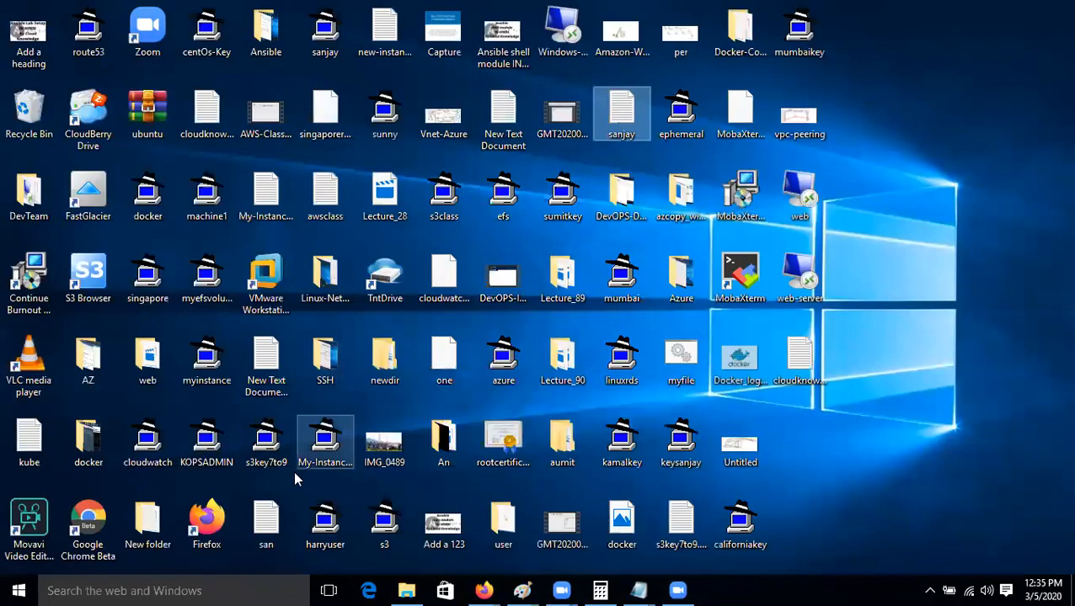
right_click(917, 313)
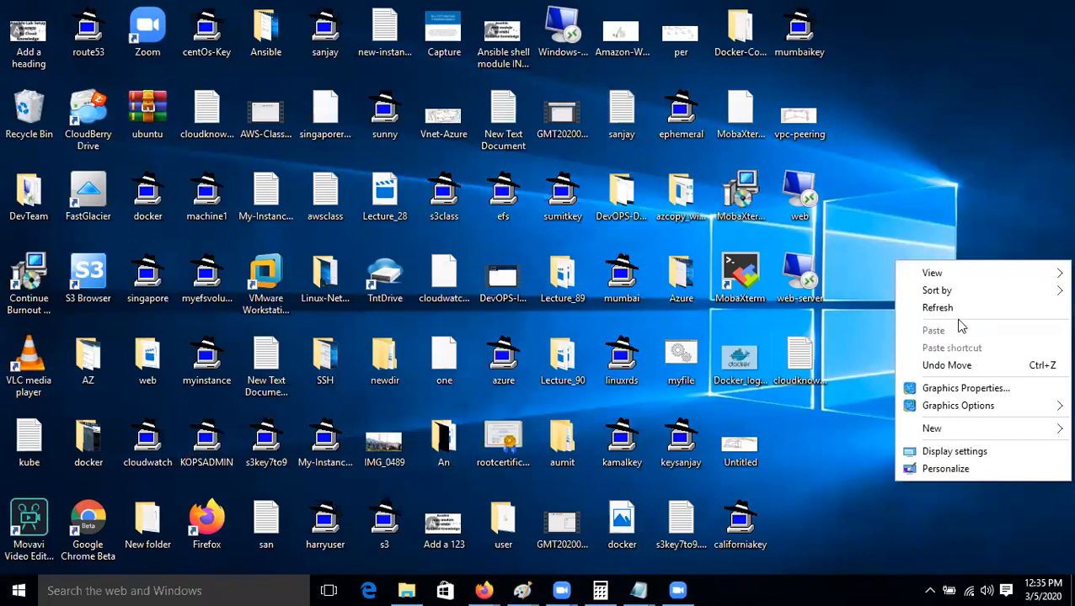
click(9, 589)
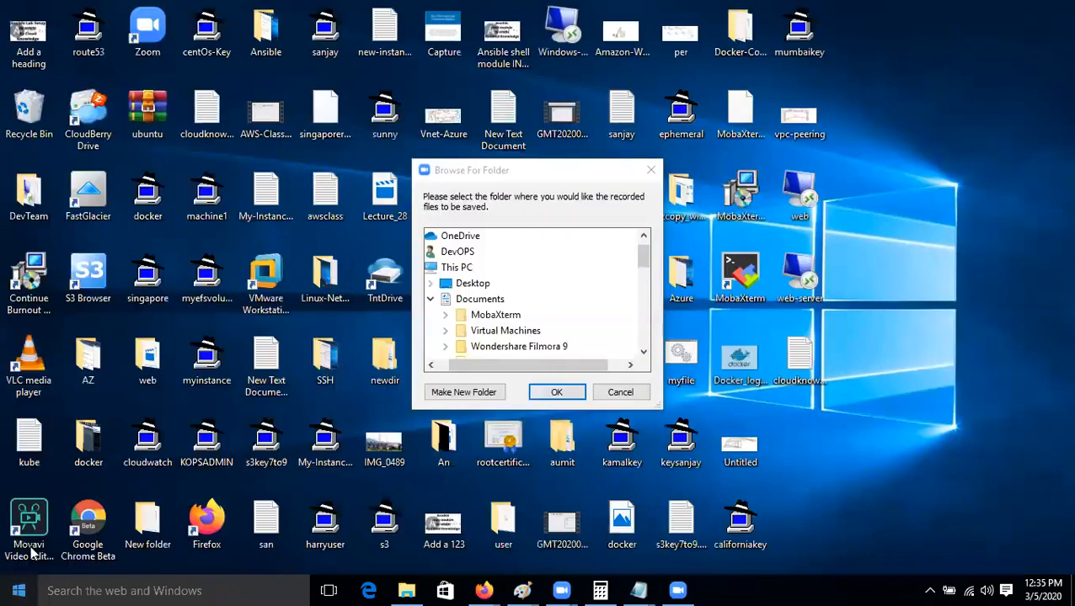
click(10, 590)
click(118, 590)
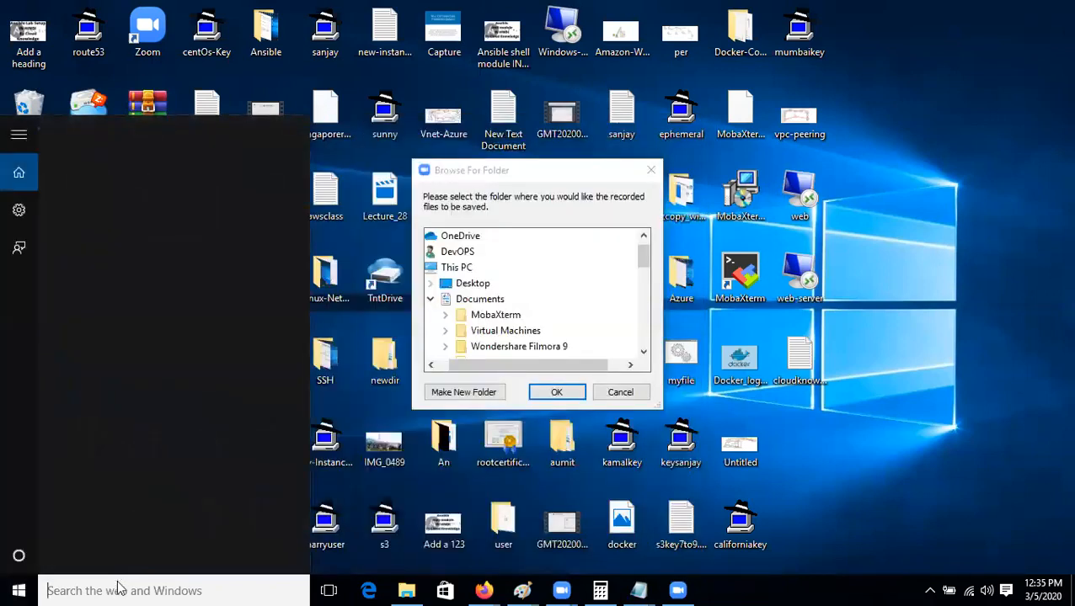
text(no)
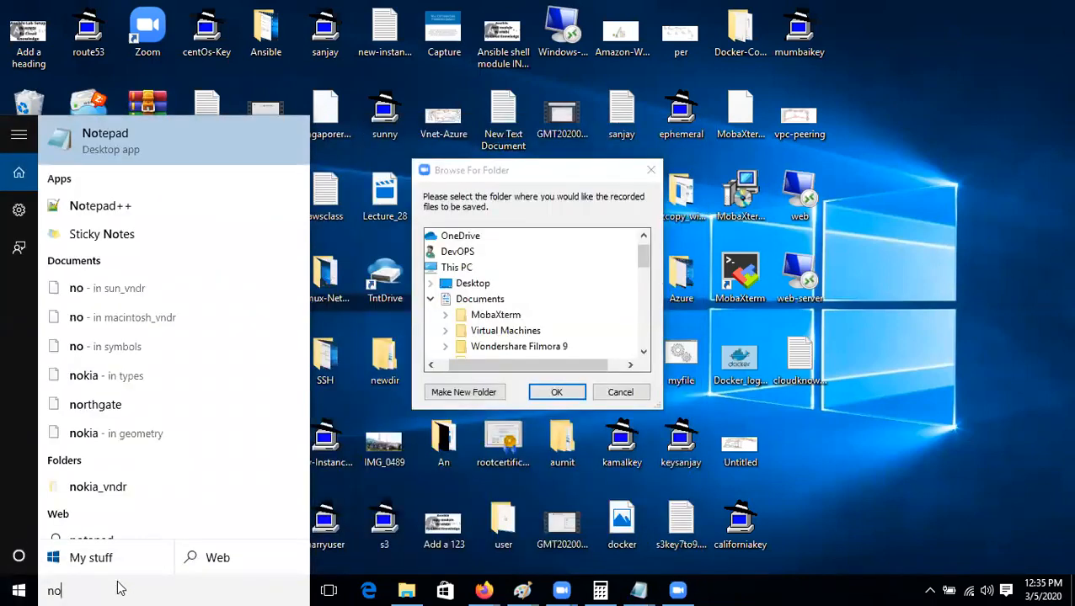
click(119, 215)
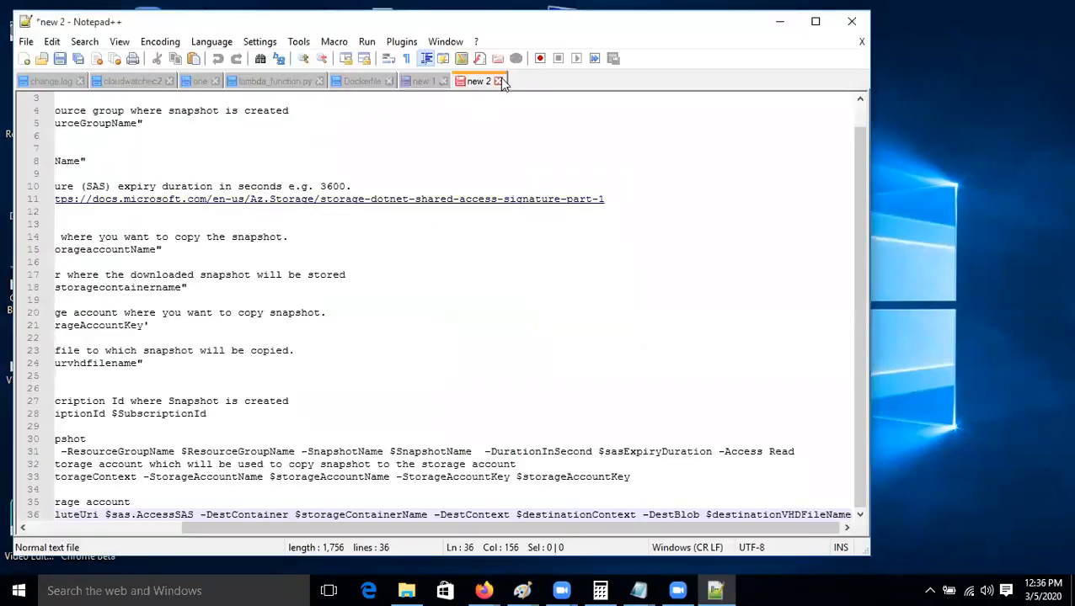
Step: Create a new document in Notepad++, paste the copied template into it and select the pasted code
click(24, 58)
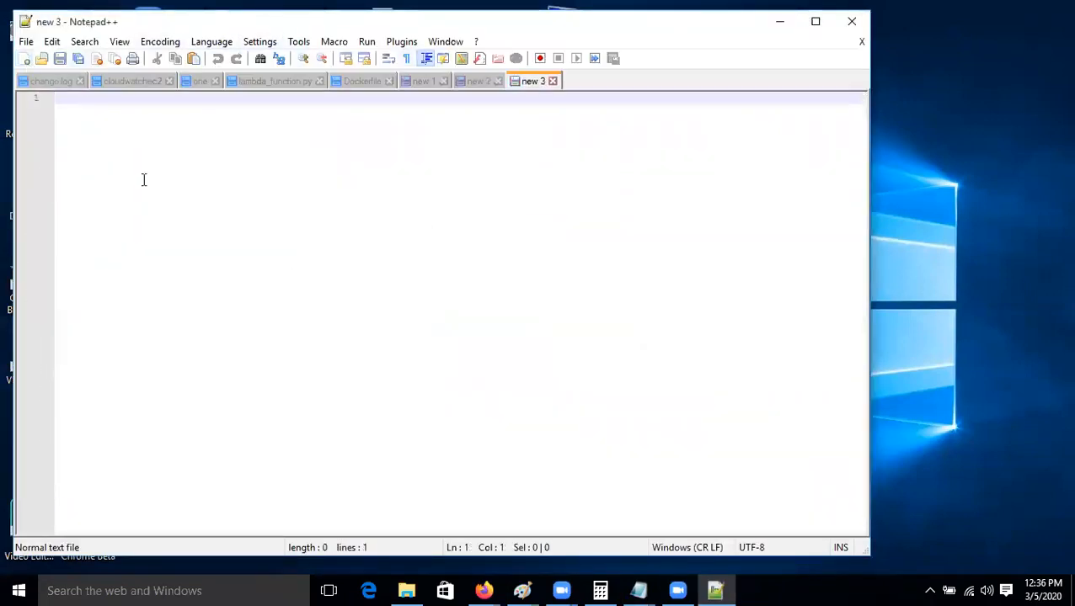
key(ctrl+v)
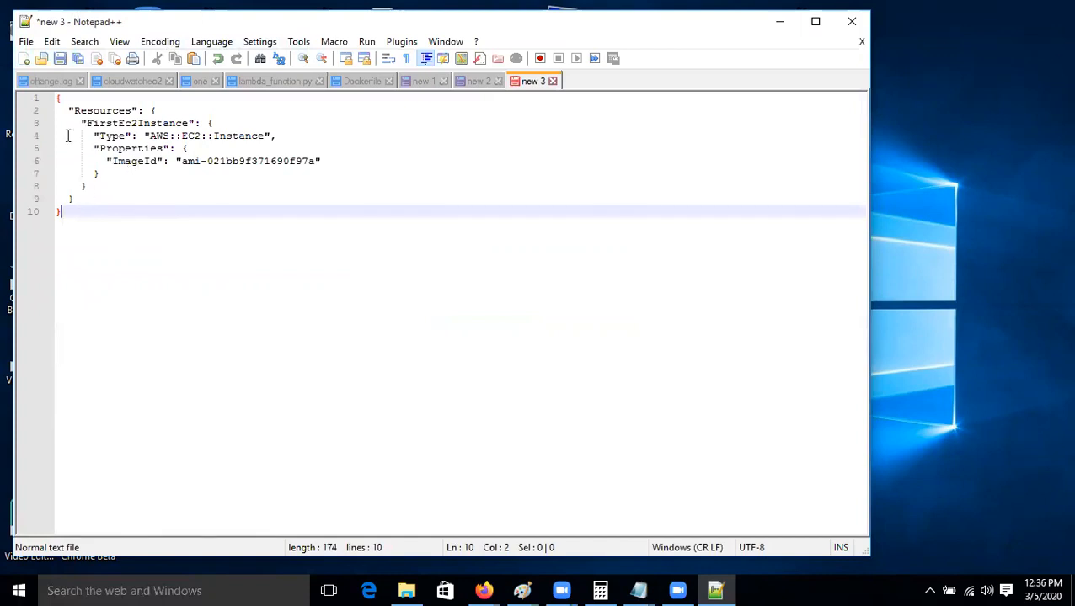
drag(56, 101, 277, 214)
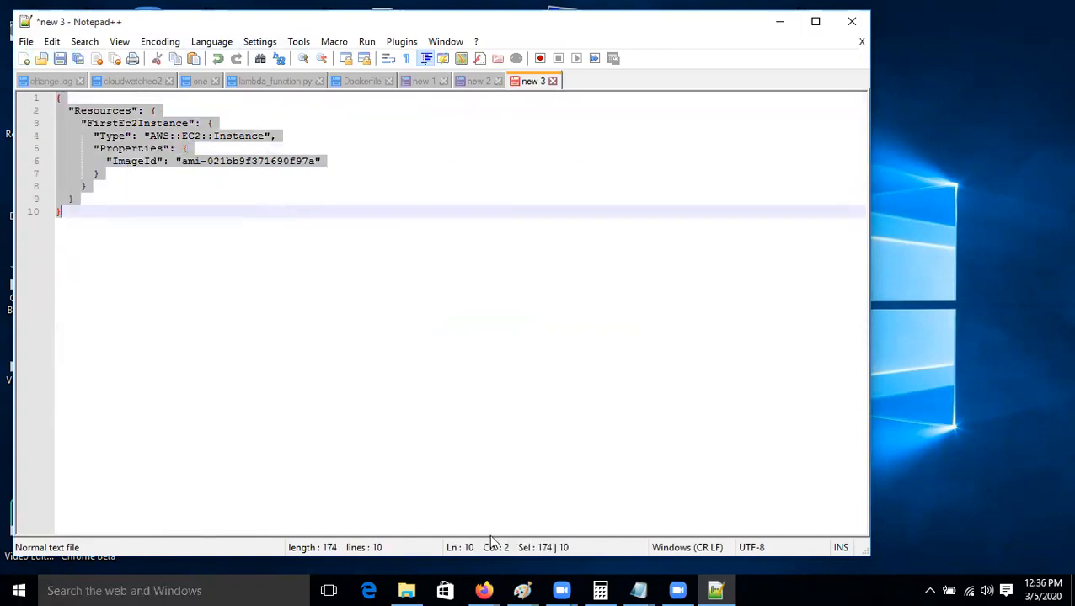
Step: Switch back to Firefox, refresh the cloudknowledge stack's events in CloudFormation and check the EC2 instances list
mouse_move(484, 590)
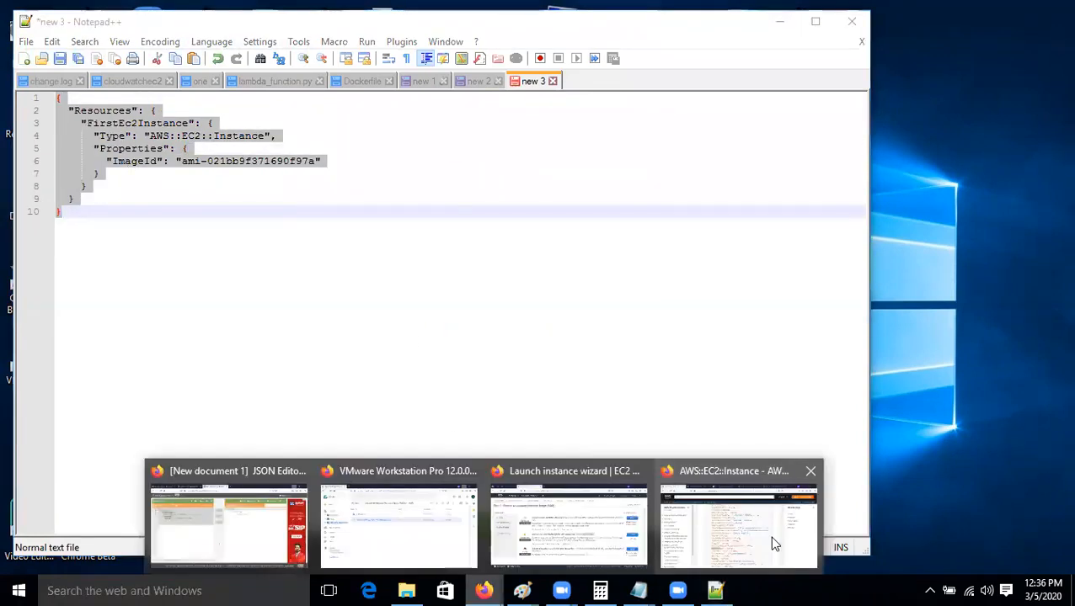
mouse_move(771, 539)
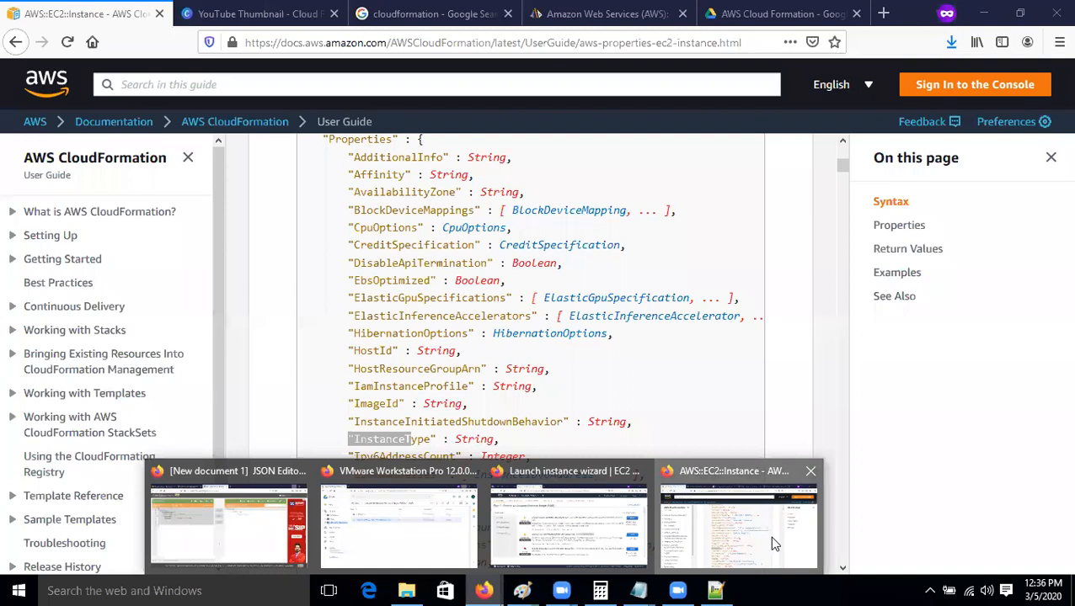
click(769, 536)
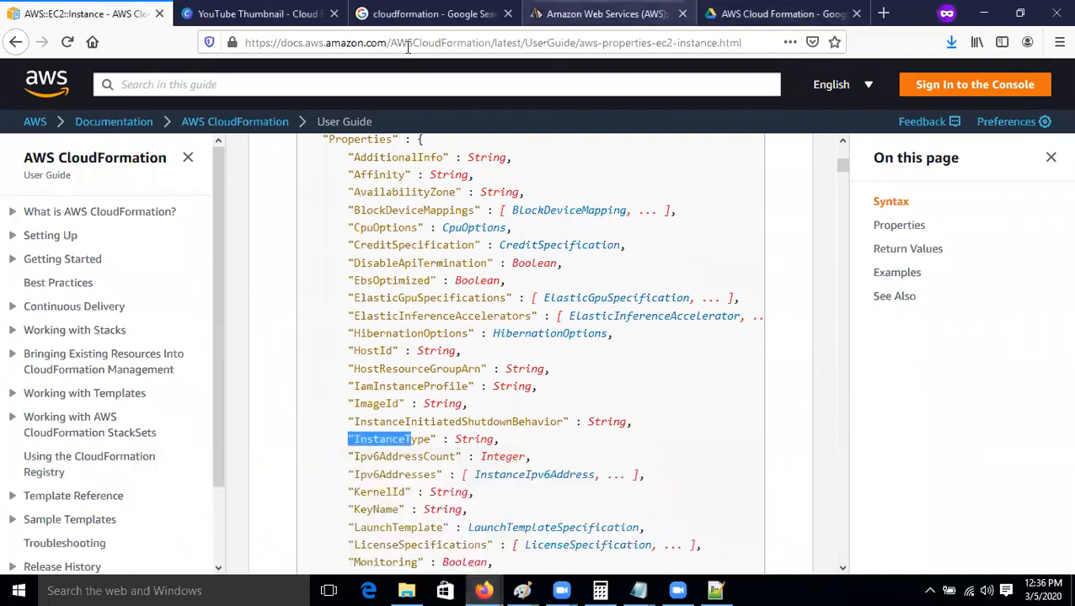
click(497, 589)
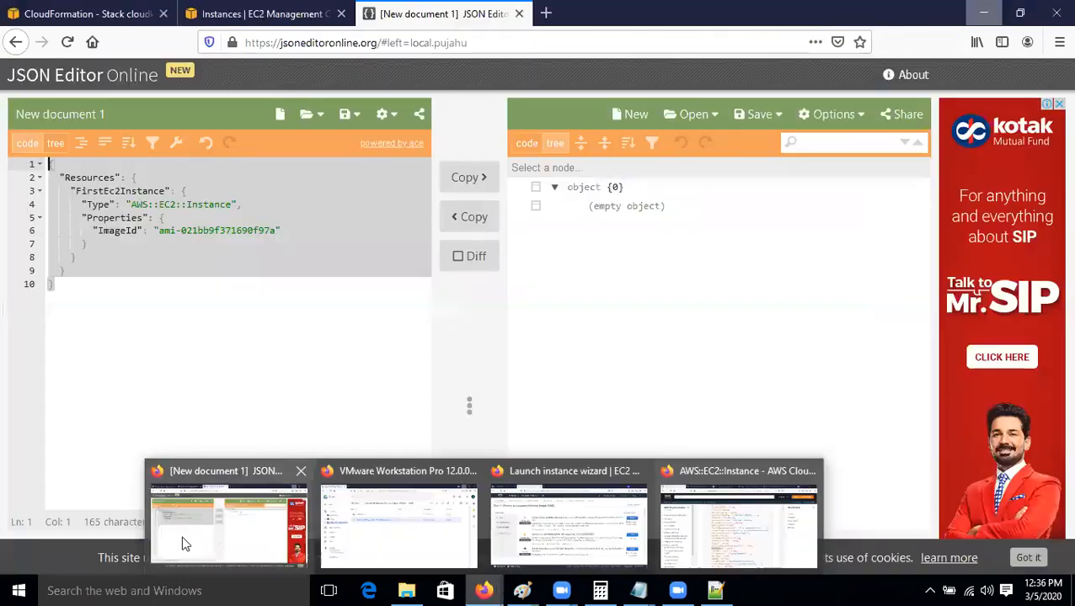
click(184, 542)
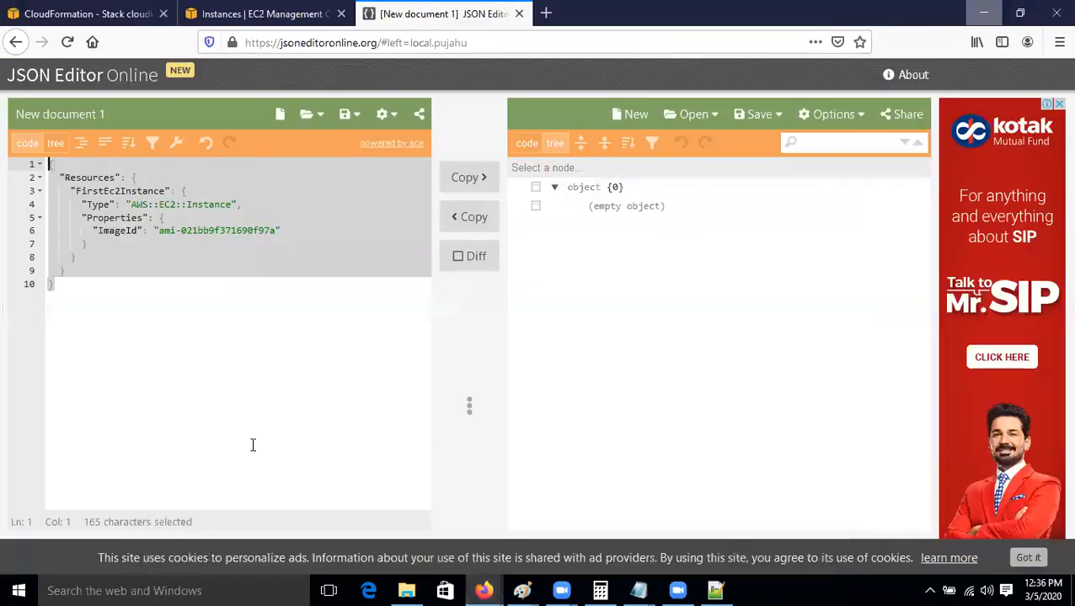
click(11, 8)
click(1009, 215)
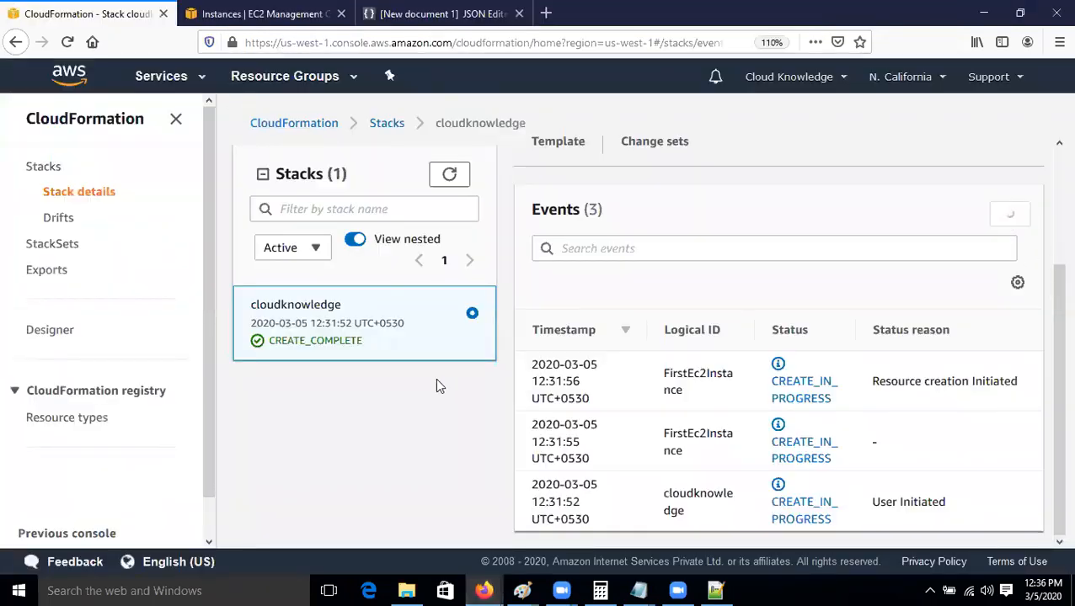
click(278, 13)
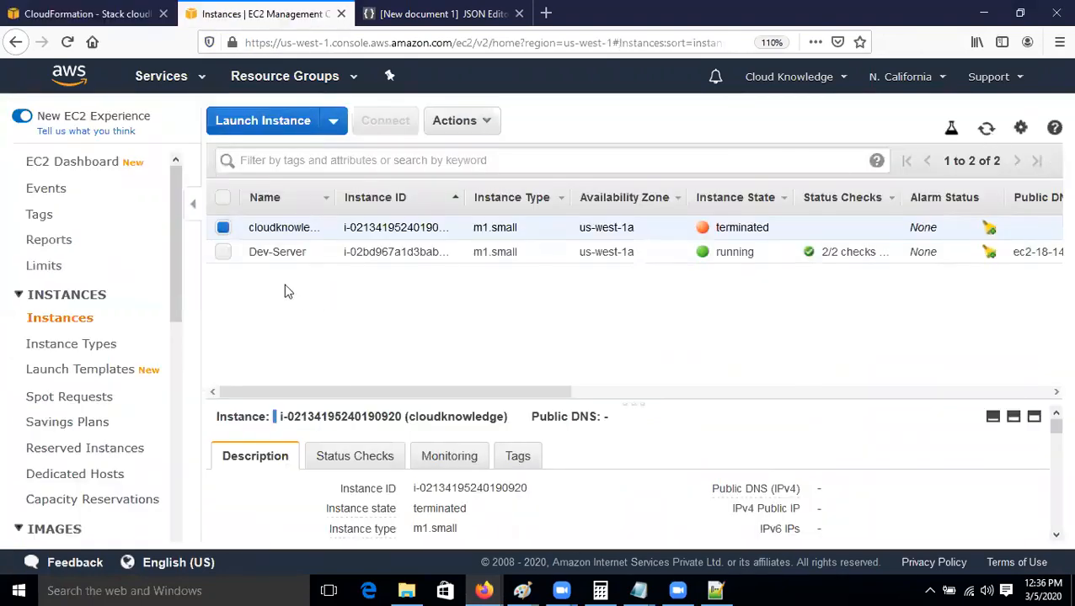
Step: Delete the cloudknowledge stack from the CloudFormation Stacks list and confirm the deletion
click(85, 14)
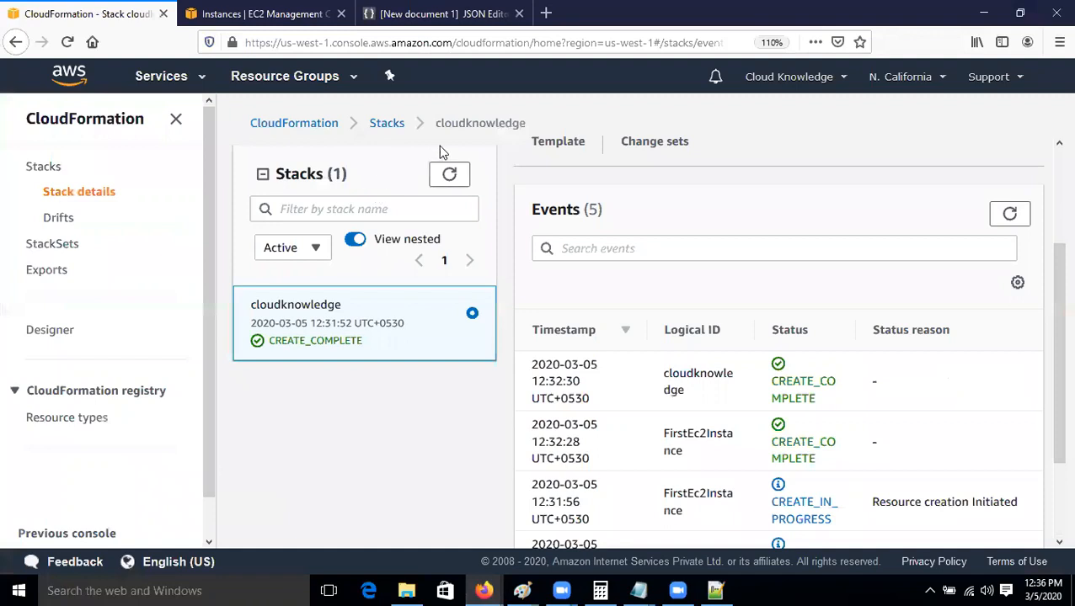
click(387, 123)
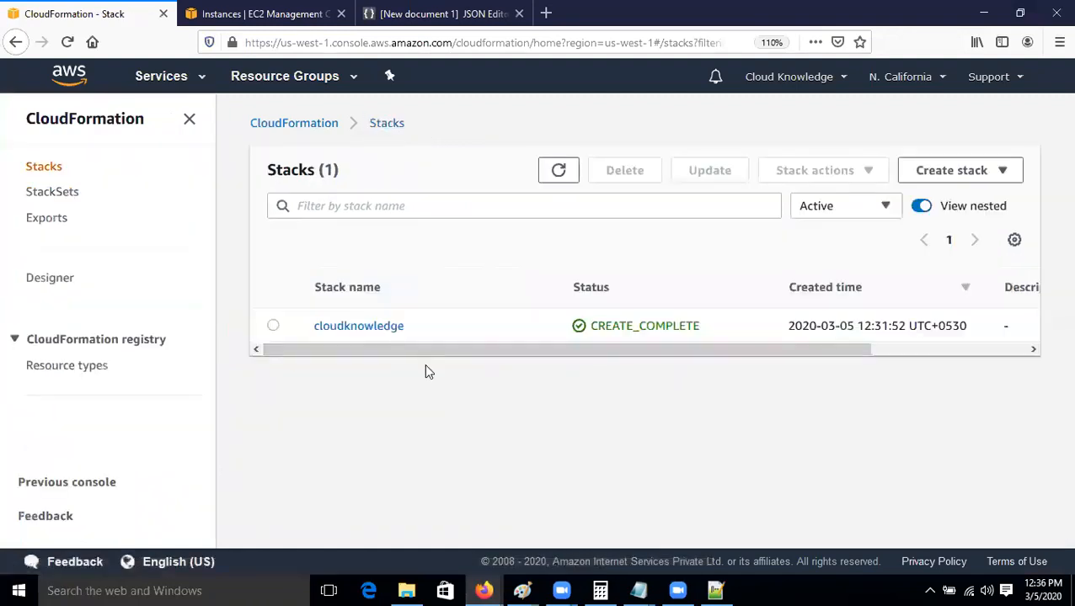
click(273, 327)
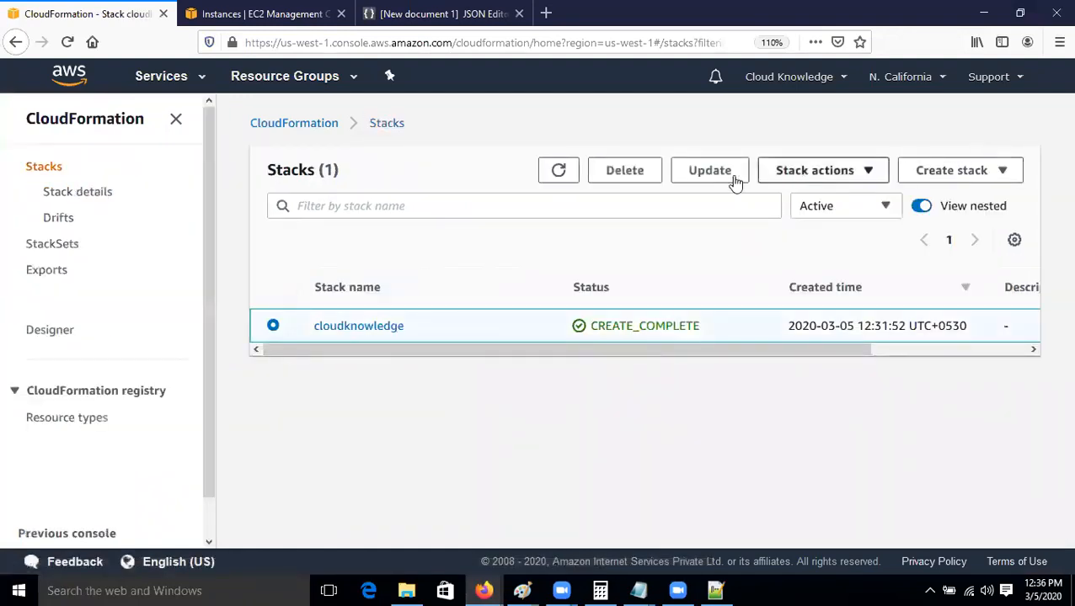
click(624, 170)
click(746, 377)
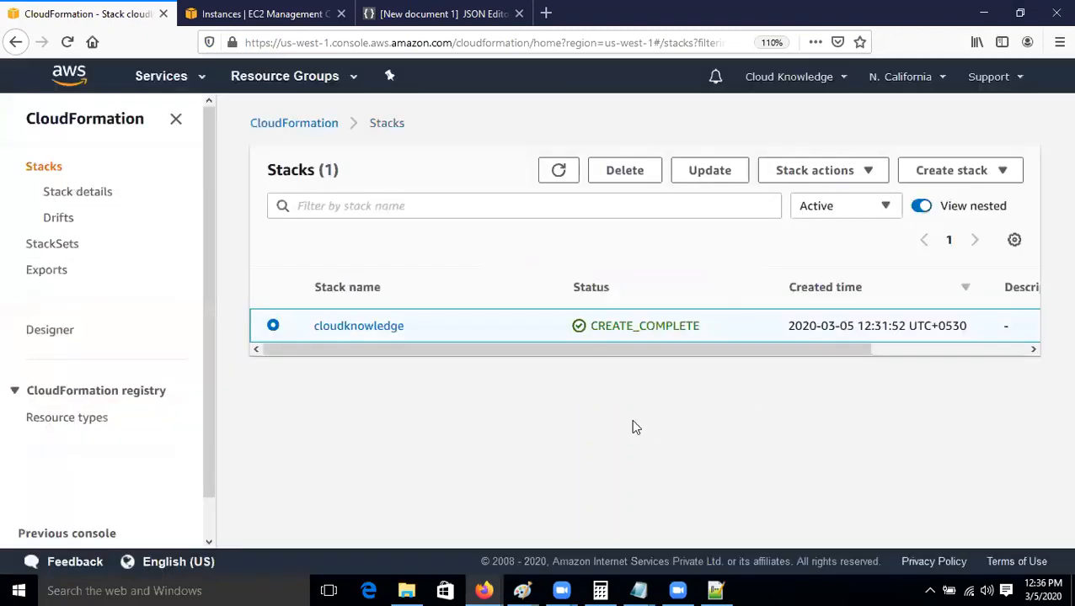
Step: Refresh the Stacks list repeatedly and reload the page to check the deletion status of the cloudknowledge stack
click(558, 215)
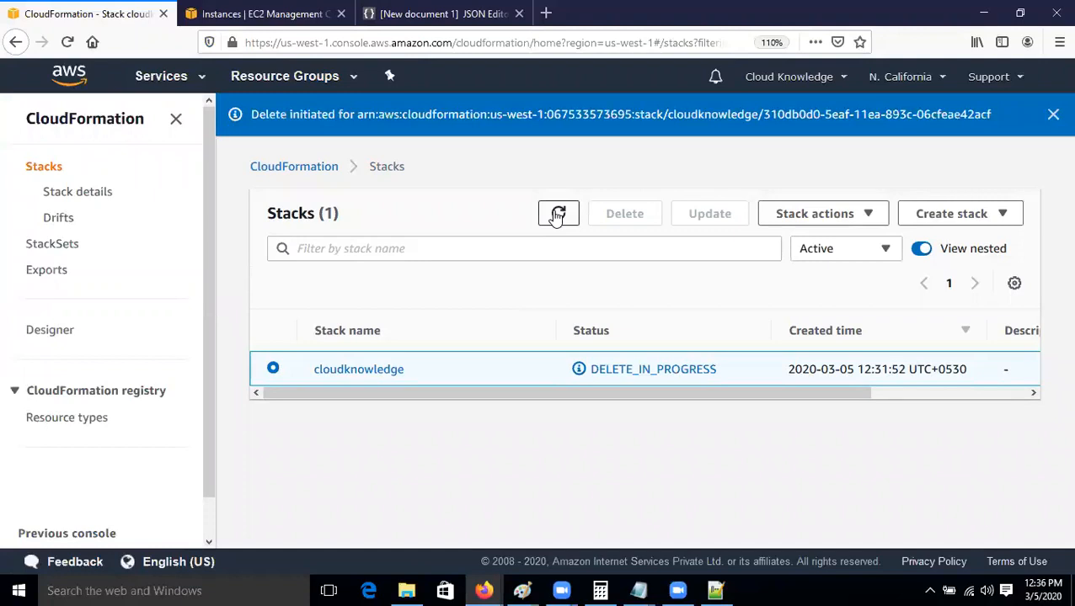
click(557, 216)
click(571, 219)
click(572, 219)
click(559, 213)
click(573, 217)
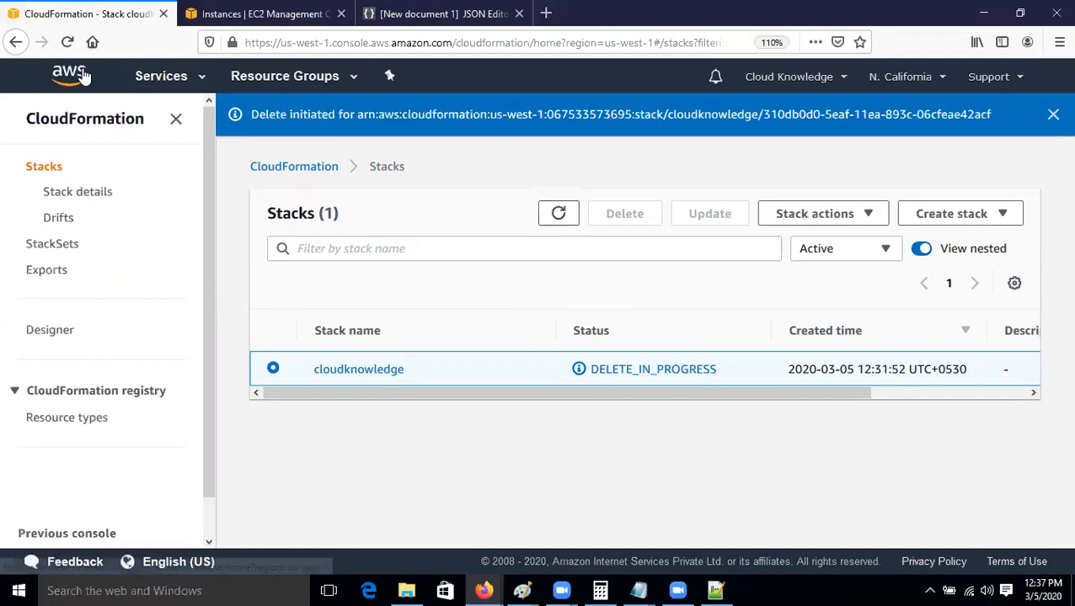
click(69, 42)
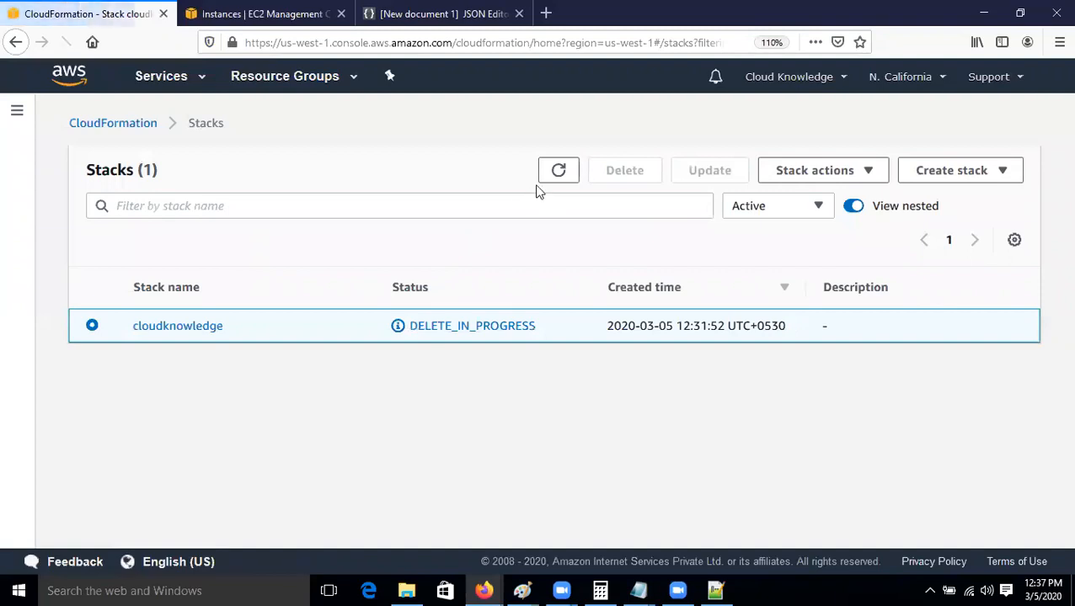
click(560, 172)
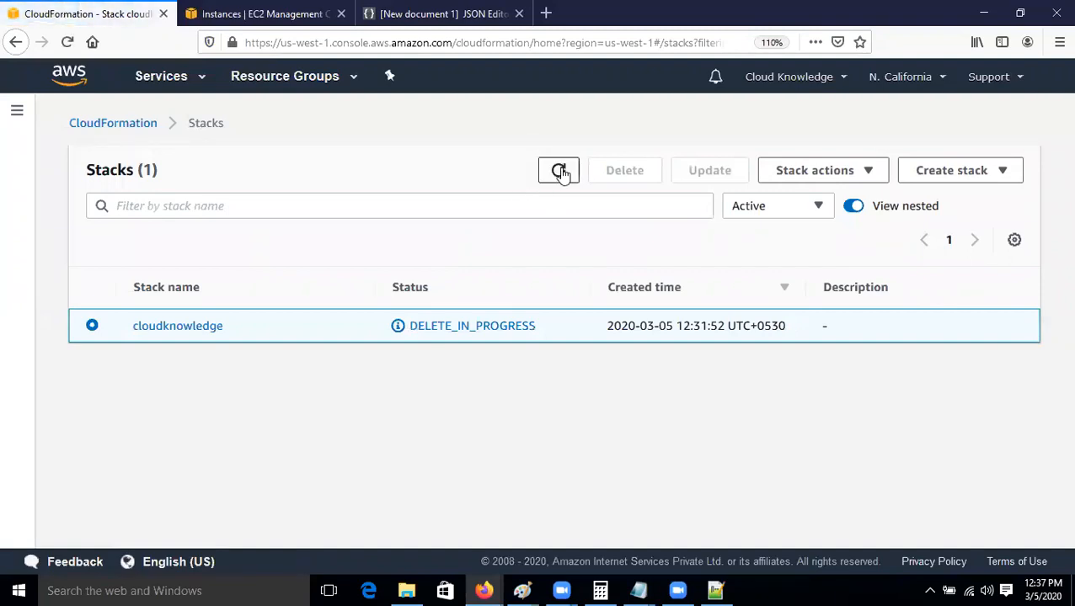
click(561, 172)
Step: Refresh the EC2 instances list to check the Dev-Server instance's state, and recheck the stack's deletion status in CloudFormation
click(305, 11)
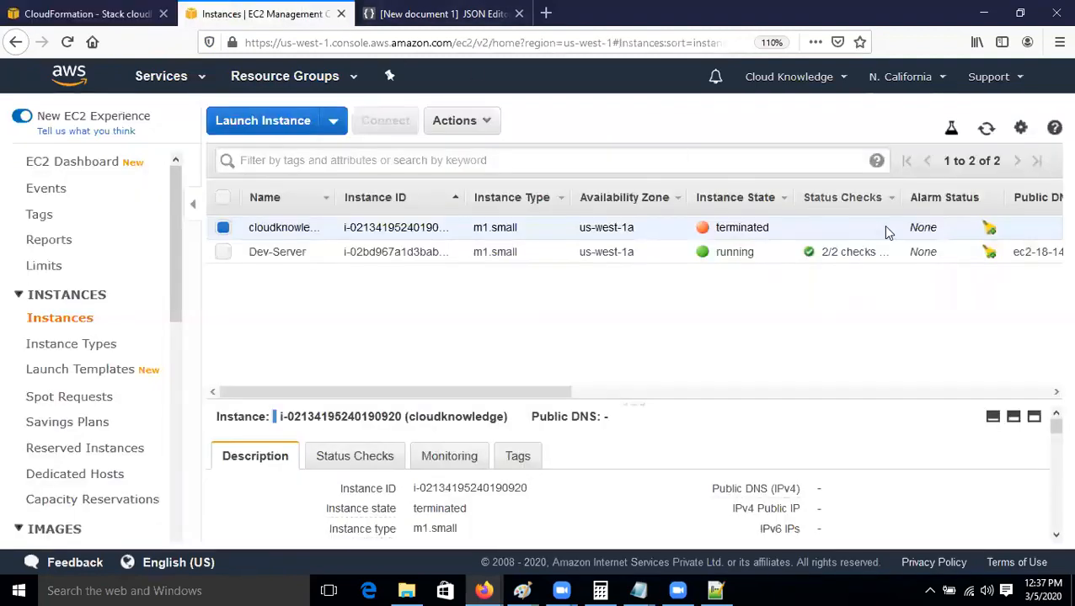
click(986, 128)
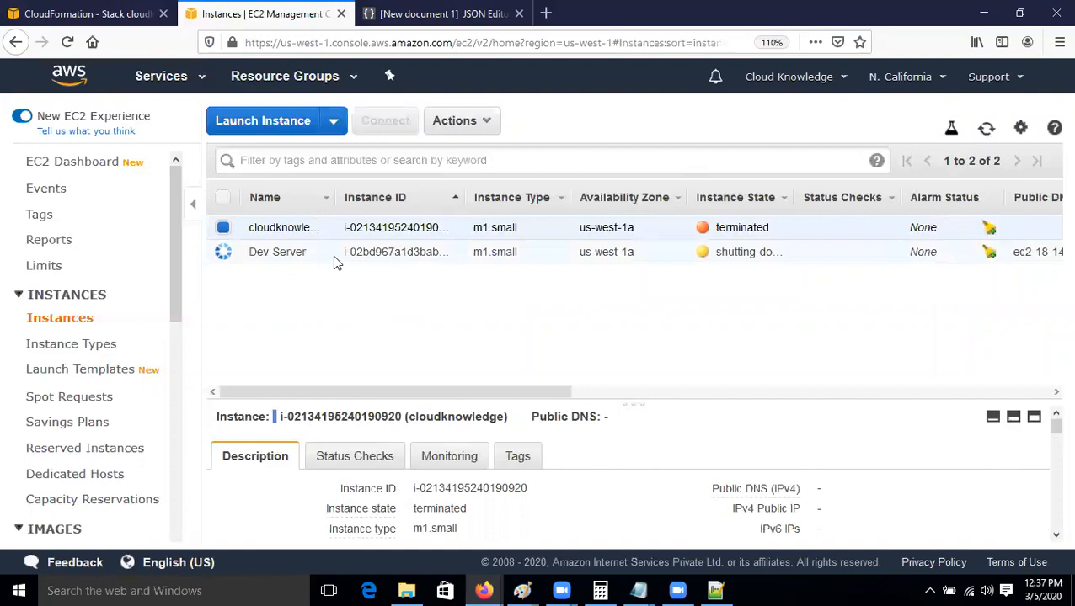
click(80, 13)
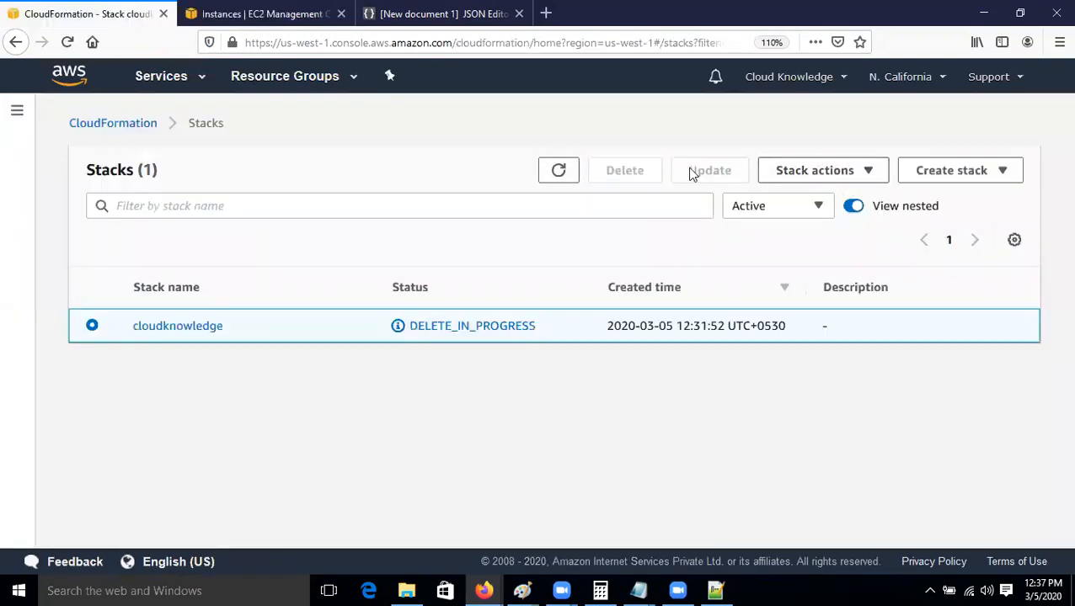
click(552, 175)
click(552, 175)
click(552, 175)
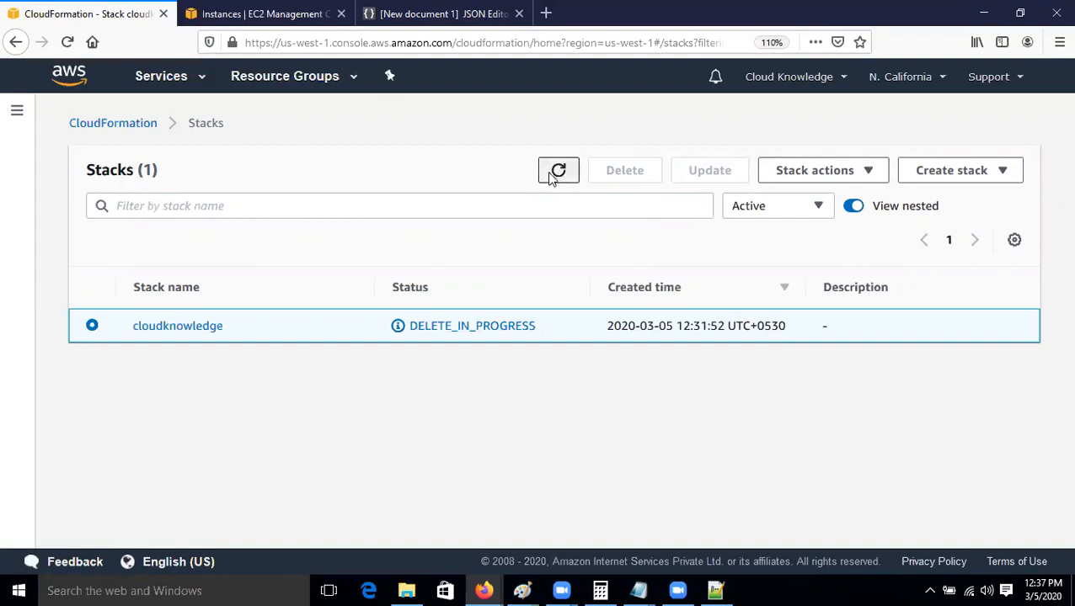
Step: Refresh the EC2 instances list to check the instance states, and refresh the CloudFormation Stacks list until the cloudknowledge stack's deletion completes
click(224, 14)
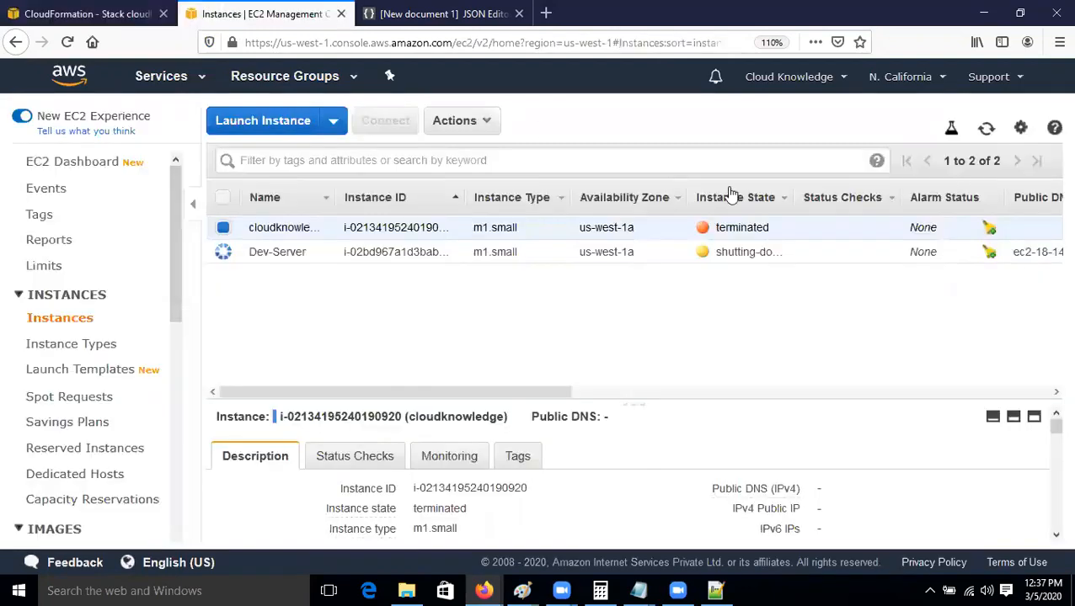
click(987, 131)
click(987, 130)
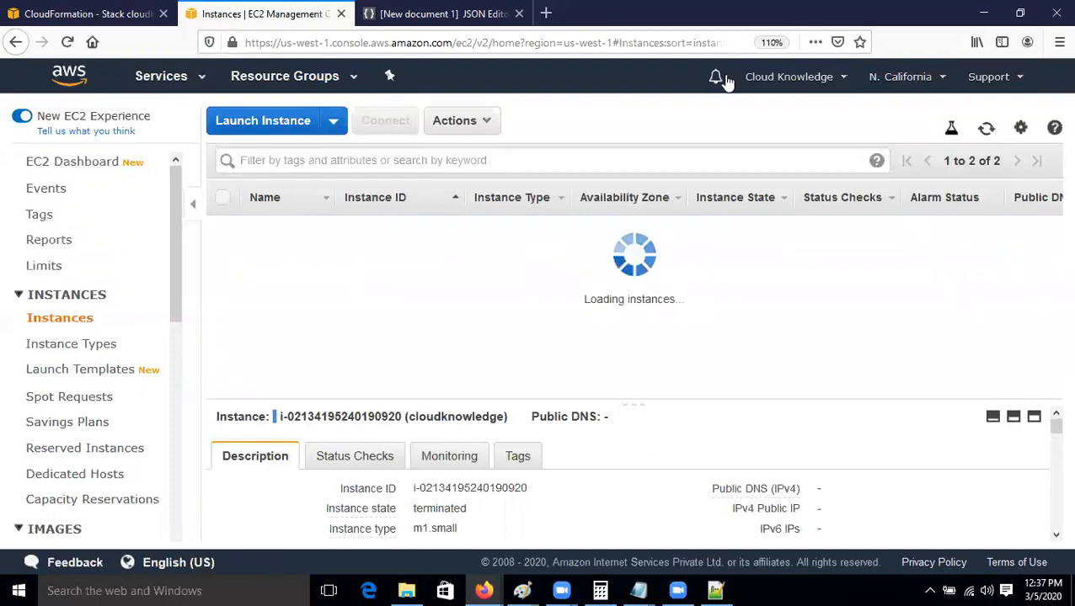
click(86, 12)
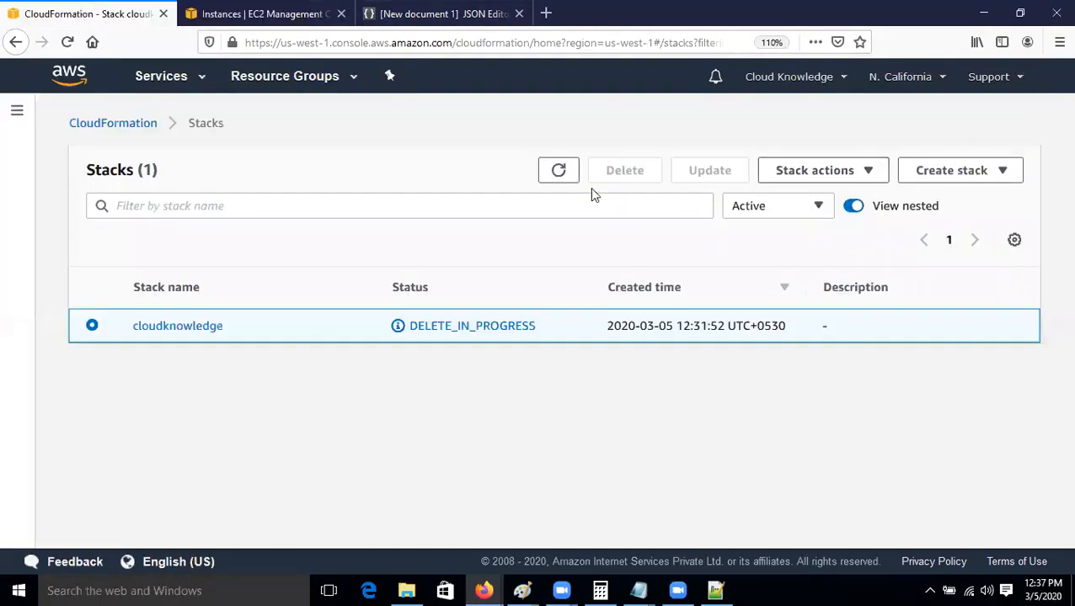
click(557, 173)
click(552, 175)
click(558, 170)
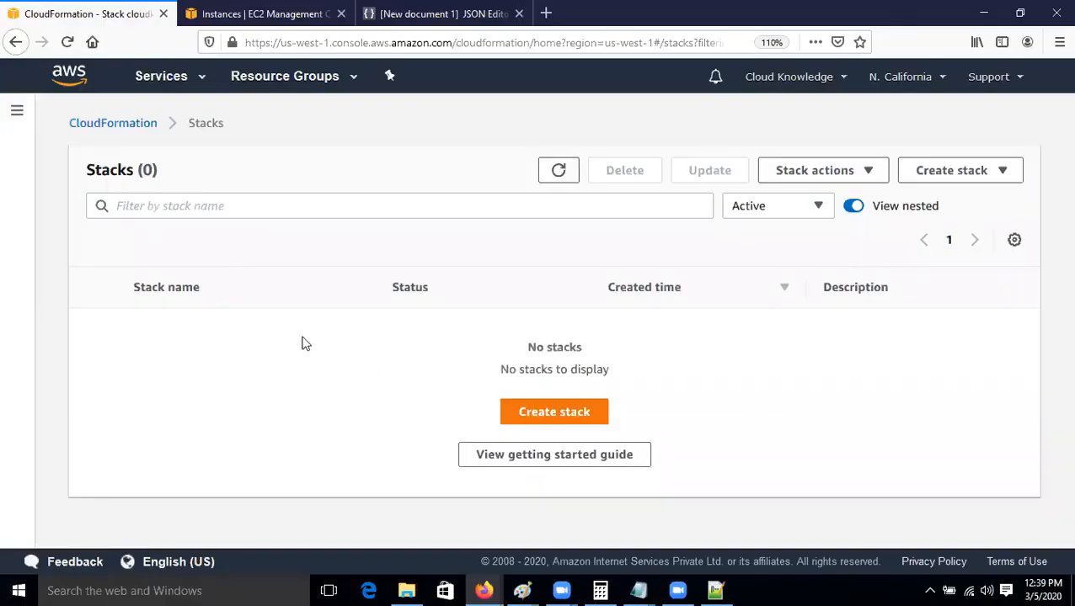
Step: Refresh the EC2 instances list once more to verify the Dev-Server instance's state, and return to the CloudFormation Stacks list
click(226, 14)
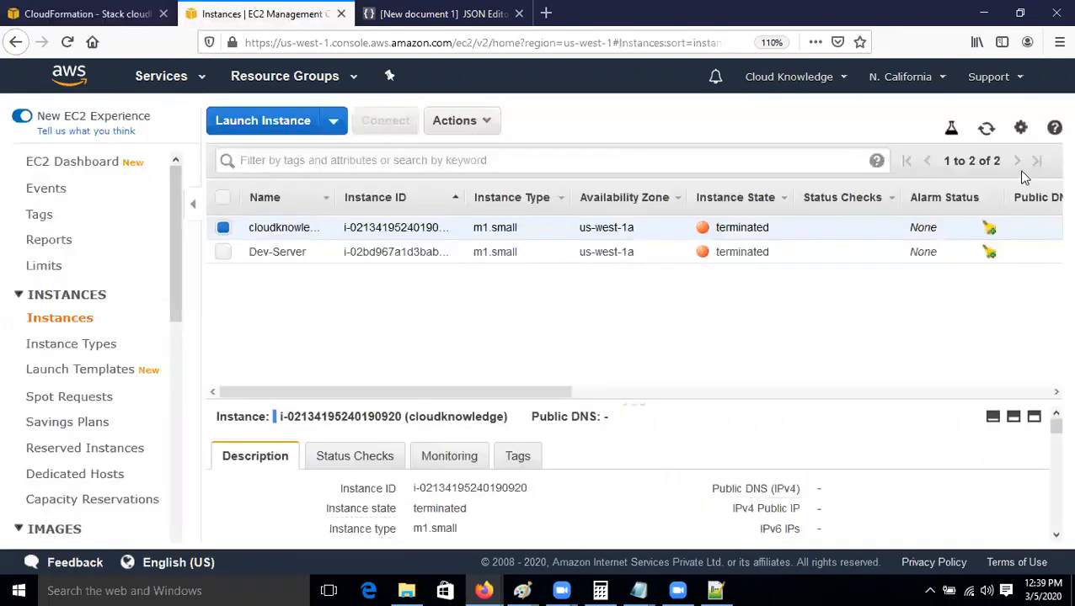
click(984, 129)
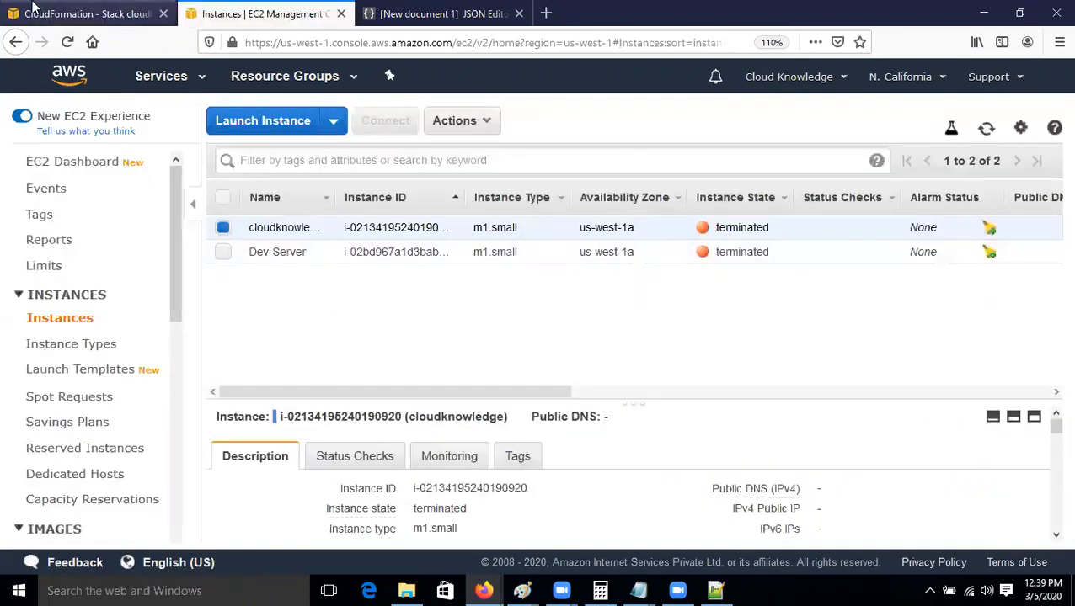
click(84, 13)
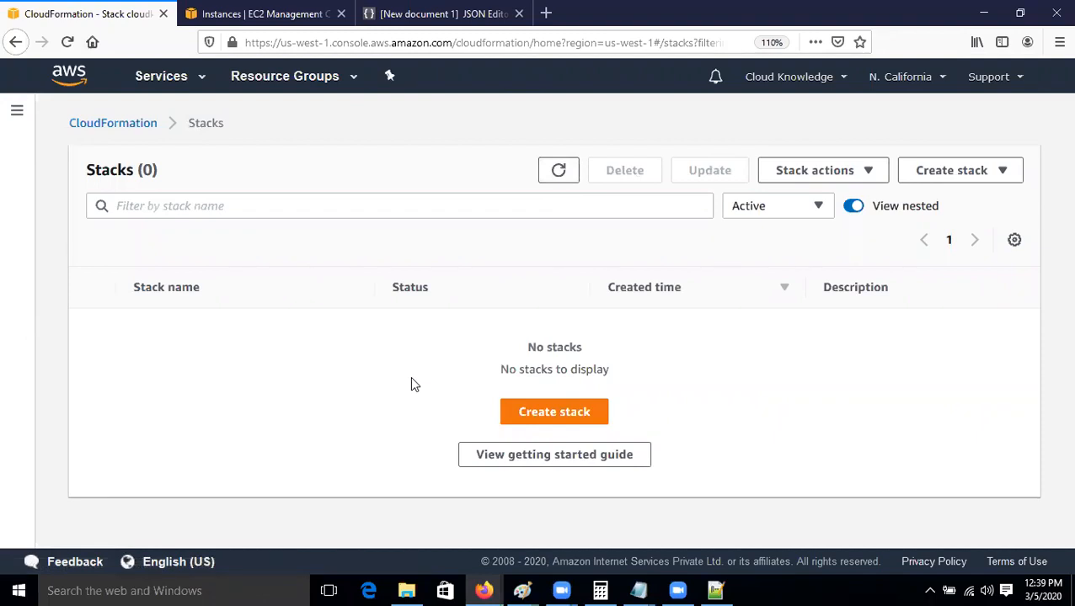